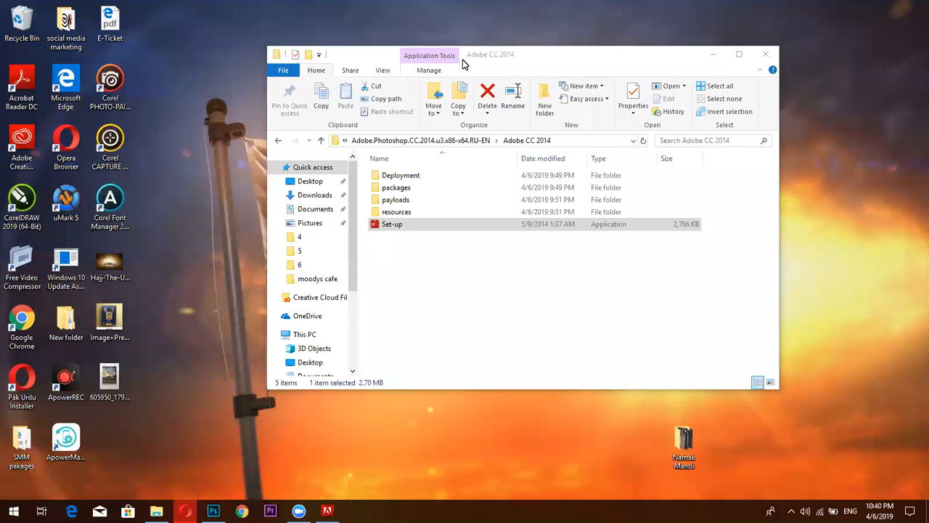
Try to launch the Set-up application from the Adobe CC 2014 folder
double_click(500, 56)
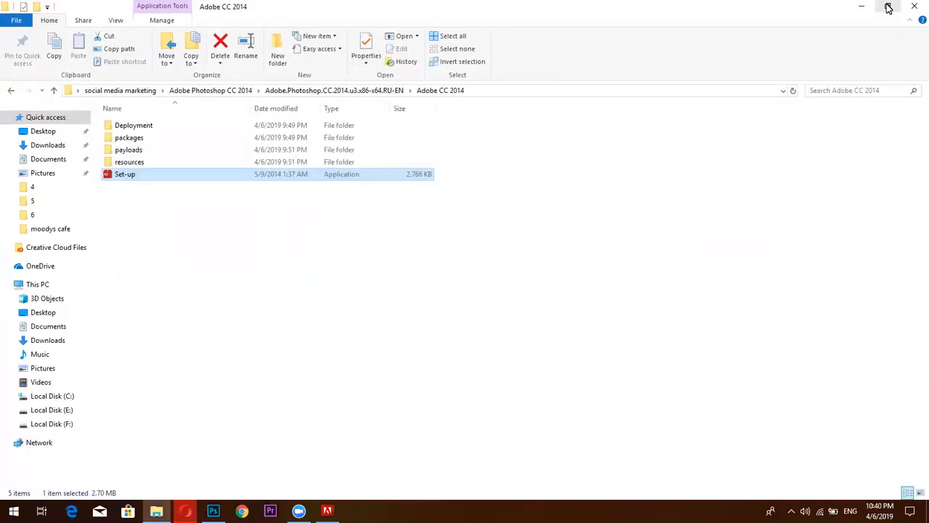
left_click(889, 9)
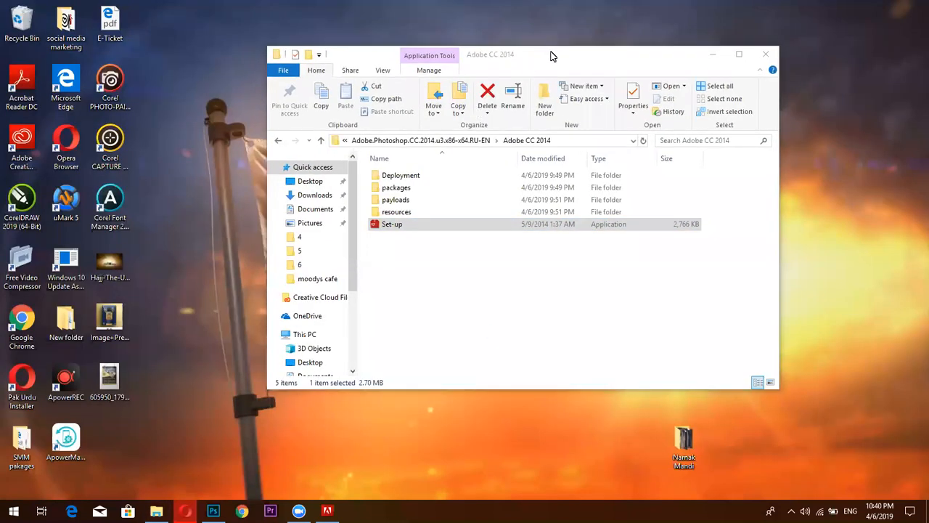
left_click_drag(550, 56, 442, 51)
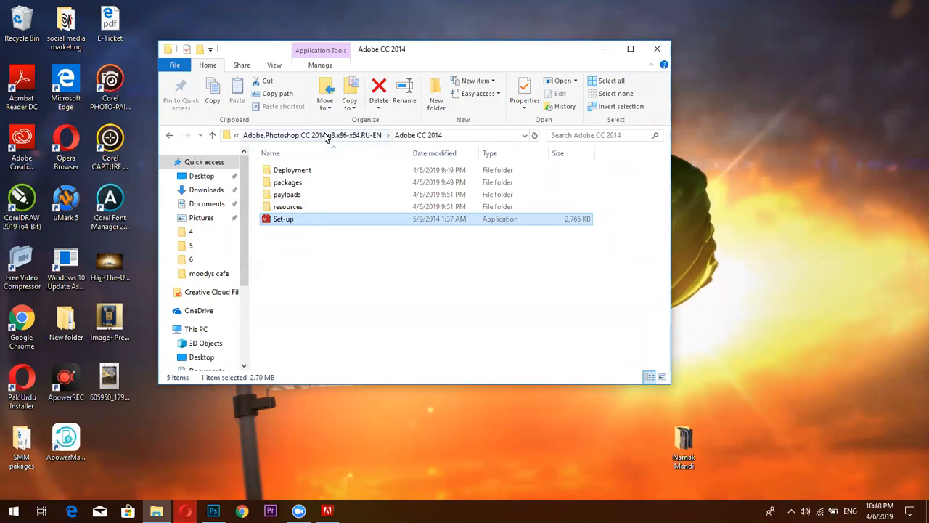
left_click(415, 135)
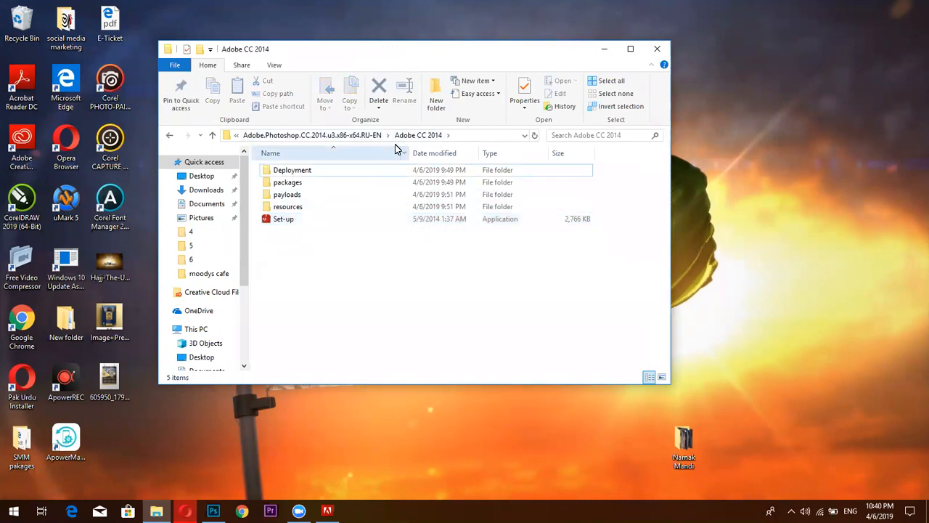
double_click(295, 224)
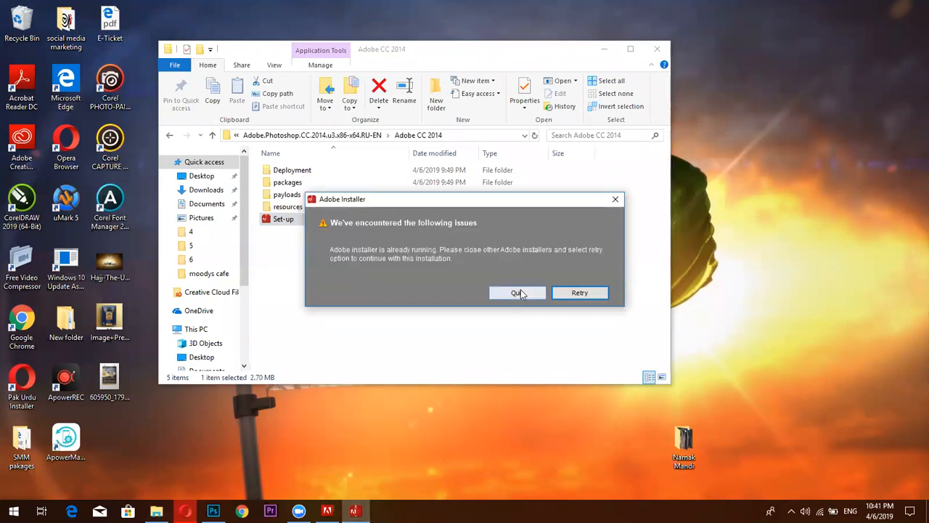
left_click(523, 294)
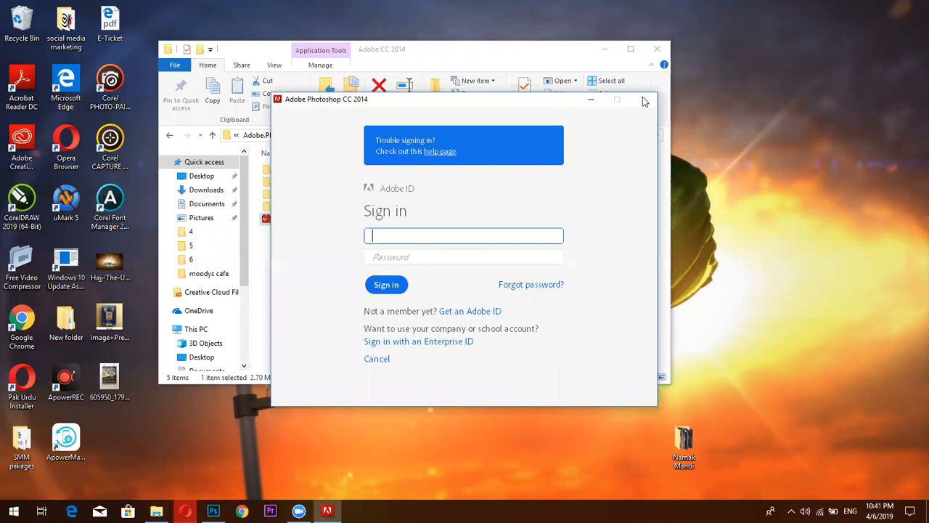
Back out of the Adobe ID sign-in and choose the Try option on the installer's Welcome page
left_click(591, 102)
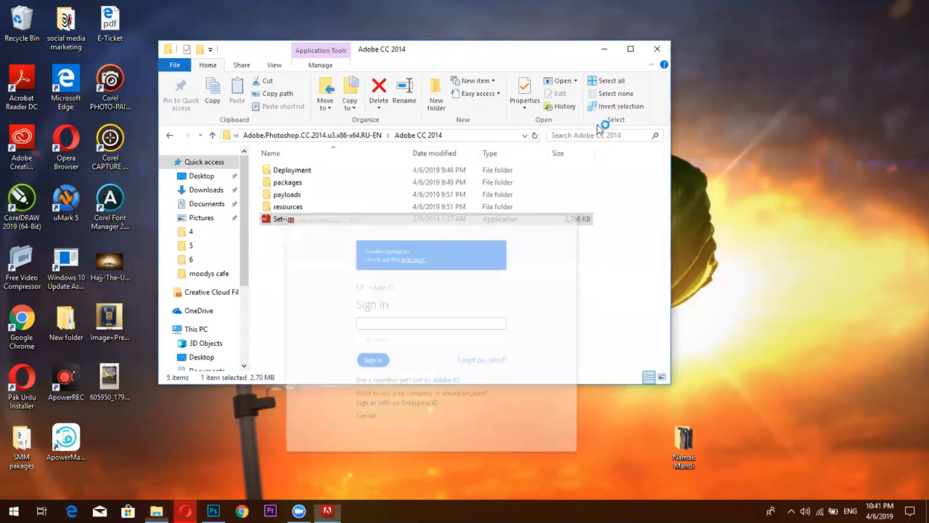
left_click(335, 506)
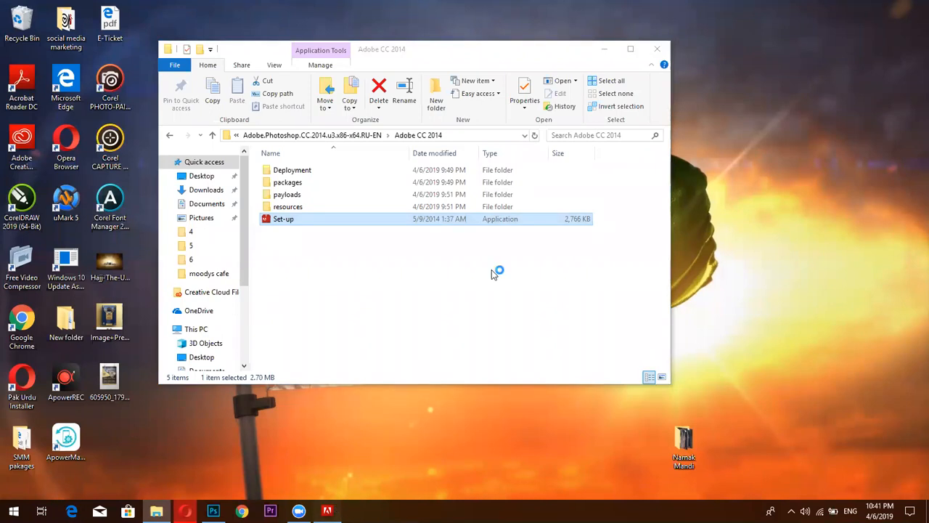
left_click(414, 236)
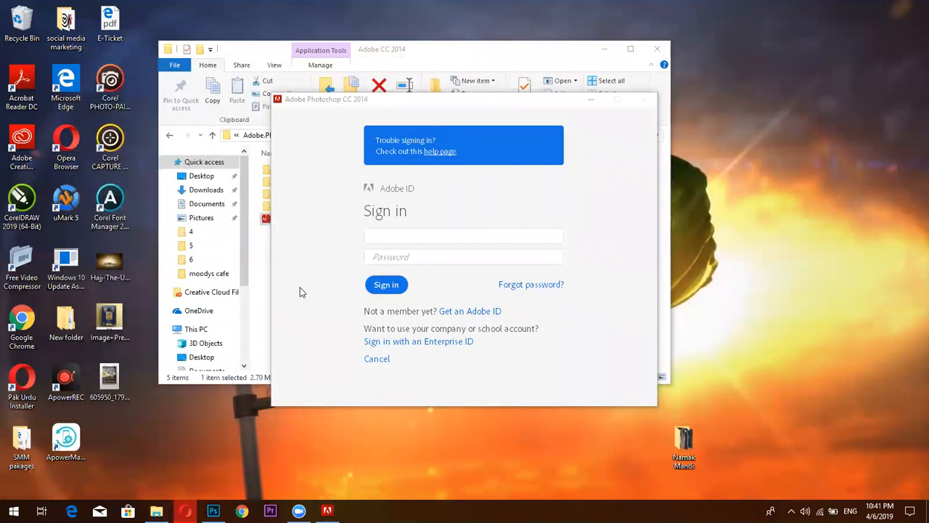
left_click(380, 361)
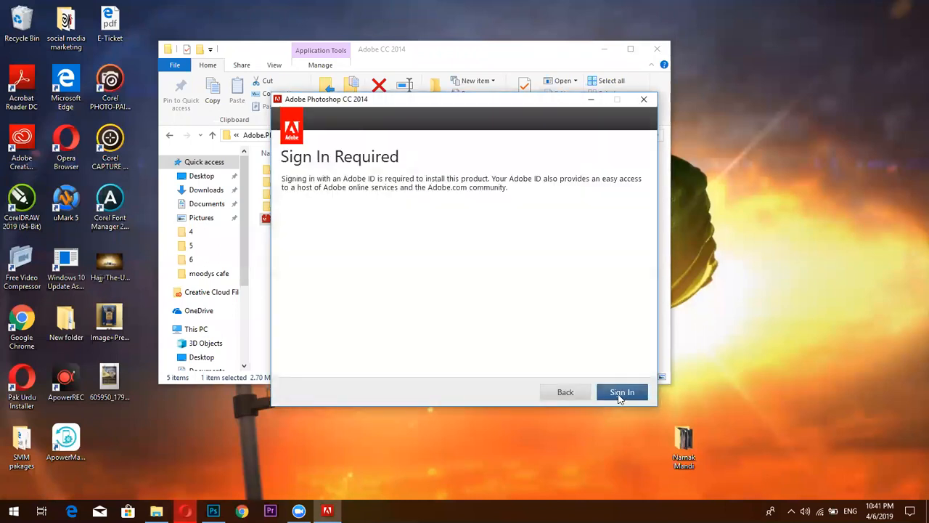
left_click(565, 391)
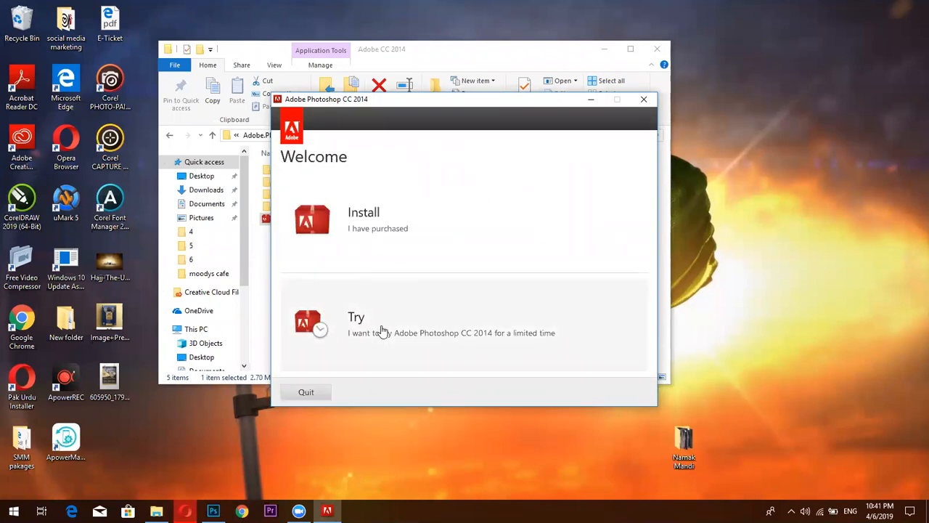
left_click(382, 330)
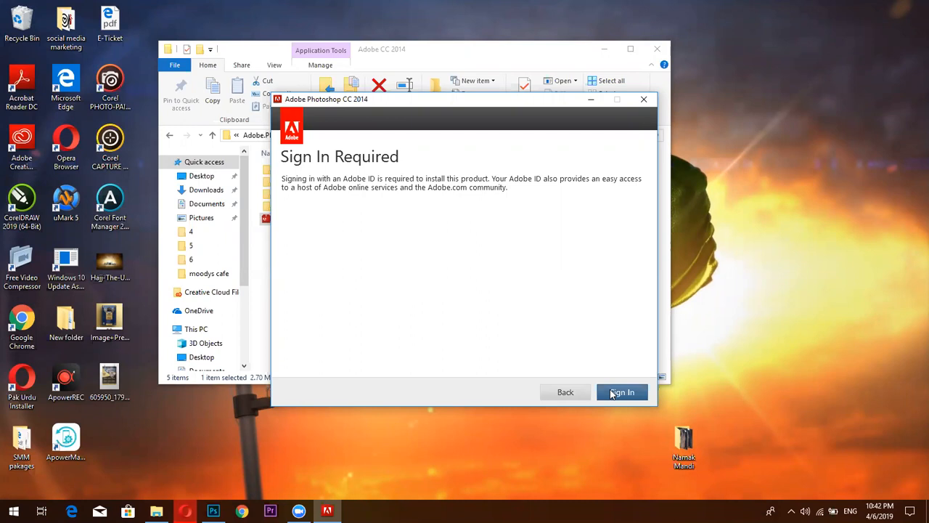
Quit the Photoshop CC 2014 installer and close the Adobe CC 2014 folder window
left_click(642, 101)
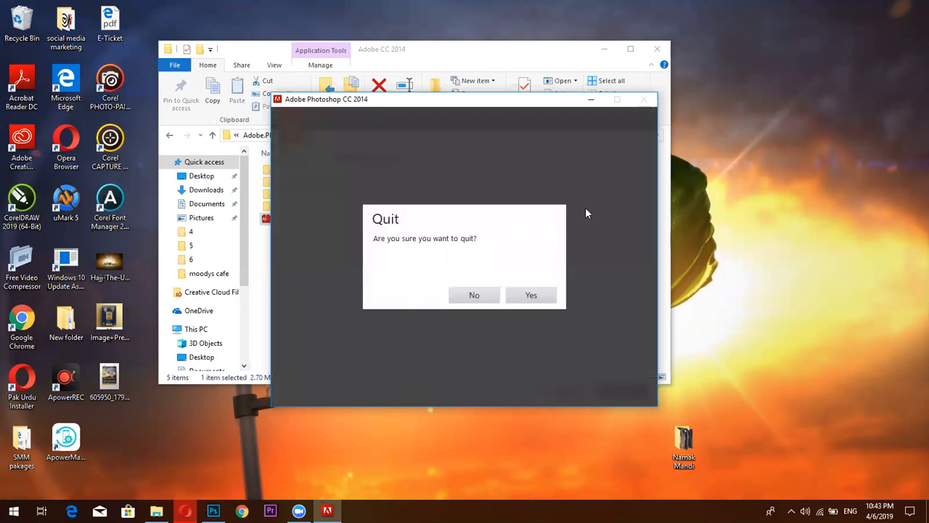
left_click(474, 295)
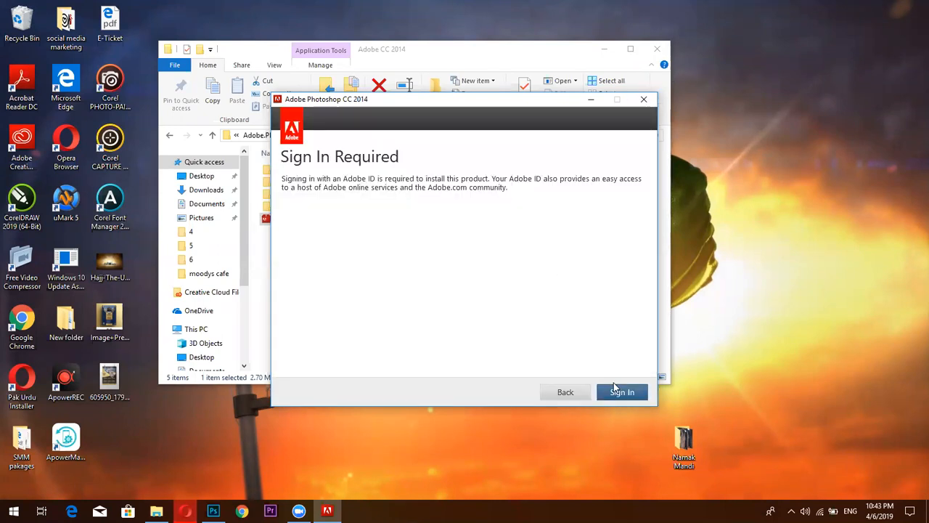
left_click(643, 101)
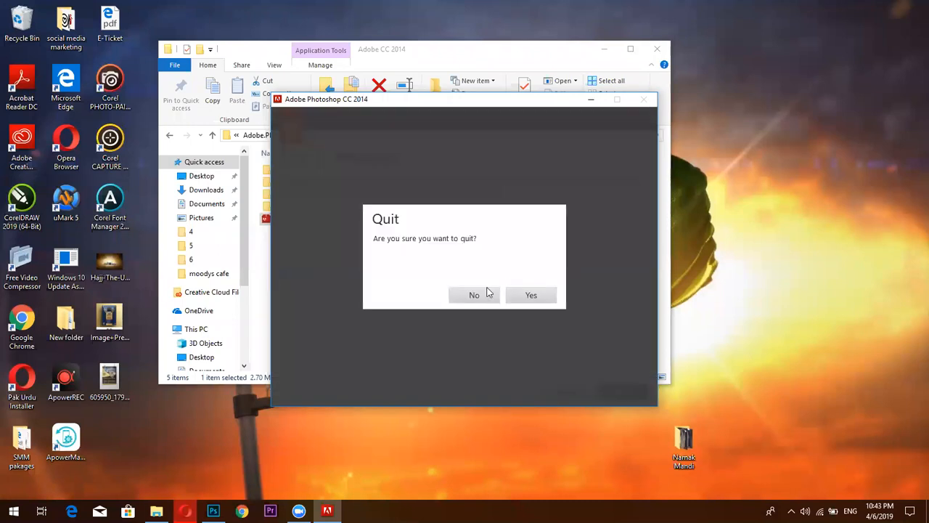
left_click(484, 299)
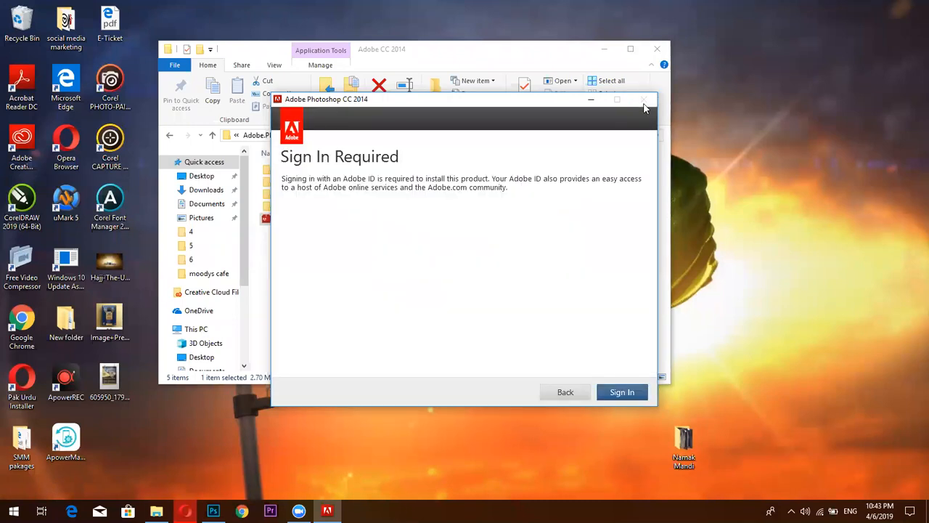
left_click(644, 101)
left_click(527, 297)
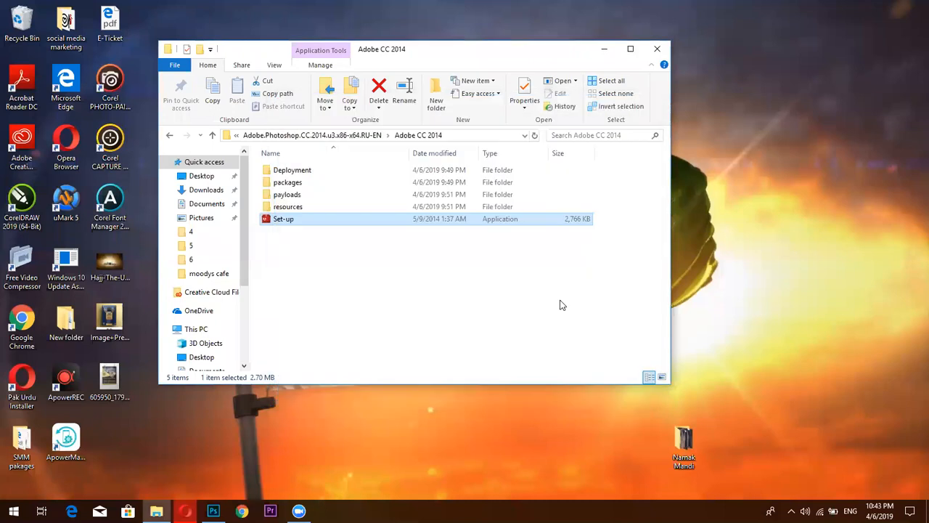
left_click(658, 48)
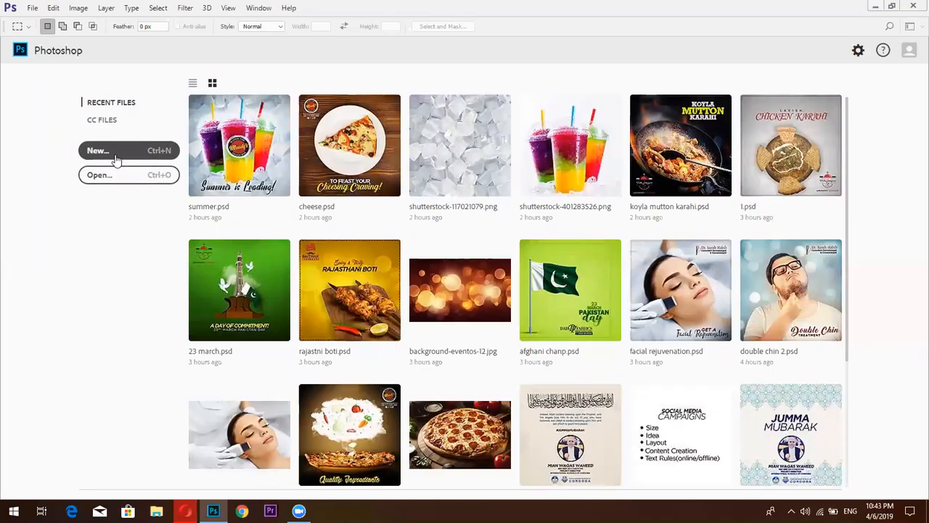
Create a new 720 x 720 pixel document in Photoshop with a resolution of 300 pixels/inch
left_click(115, 159)
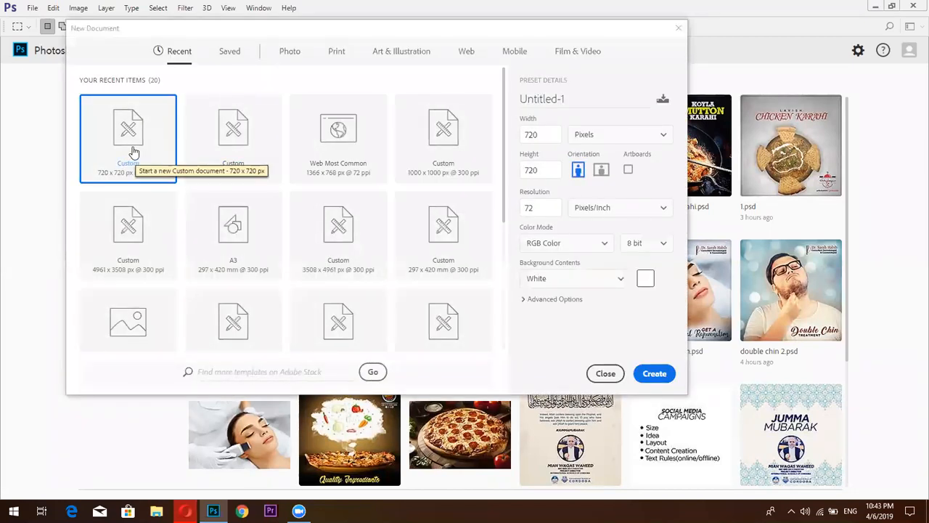
double_click(530, 207)
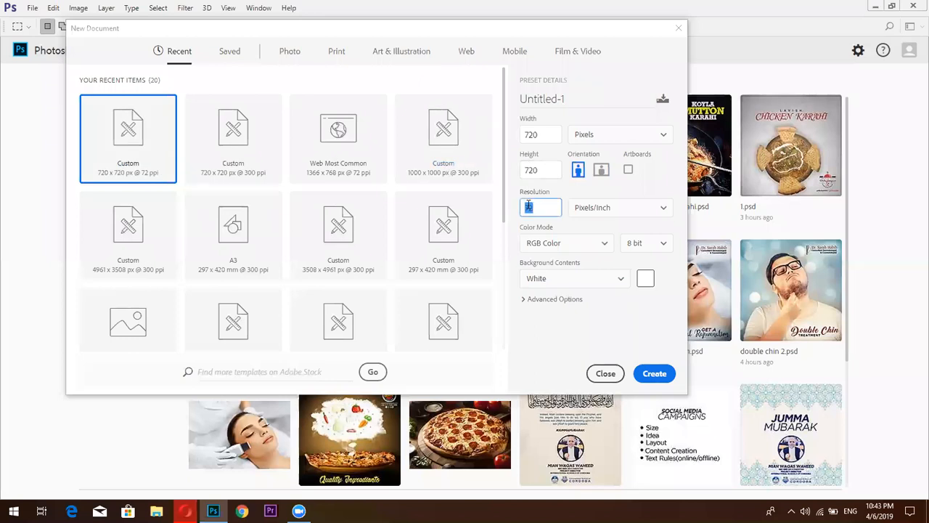
type("300")
left_click(654, 373)
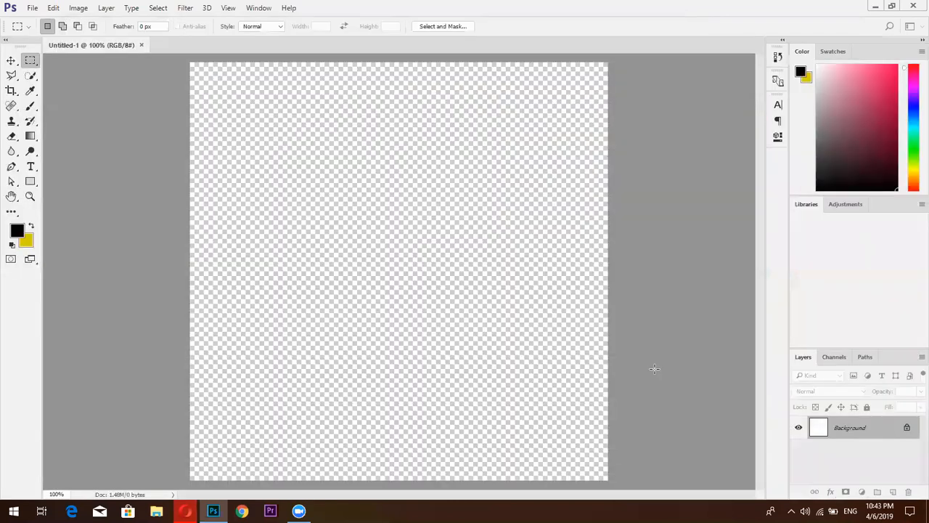
left_click(185, 510)
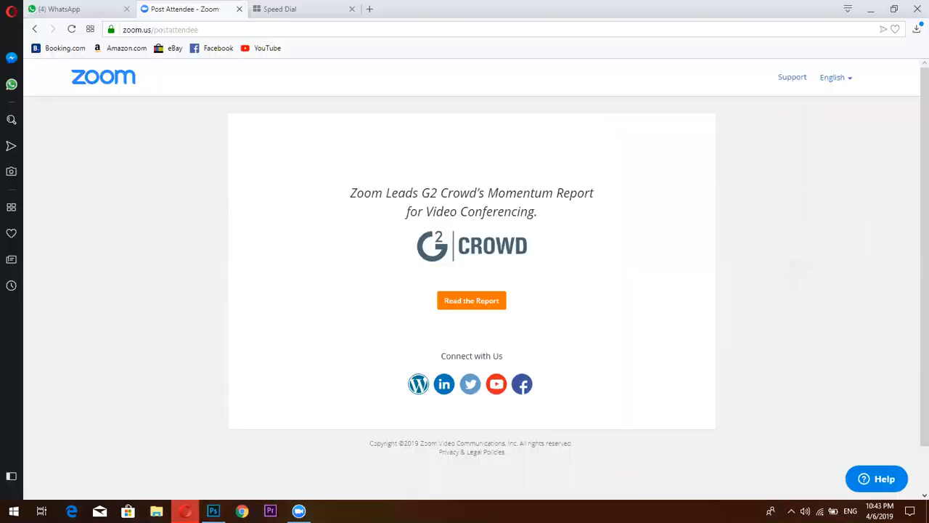
left_click(214, 510)
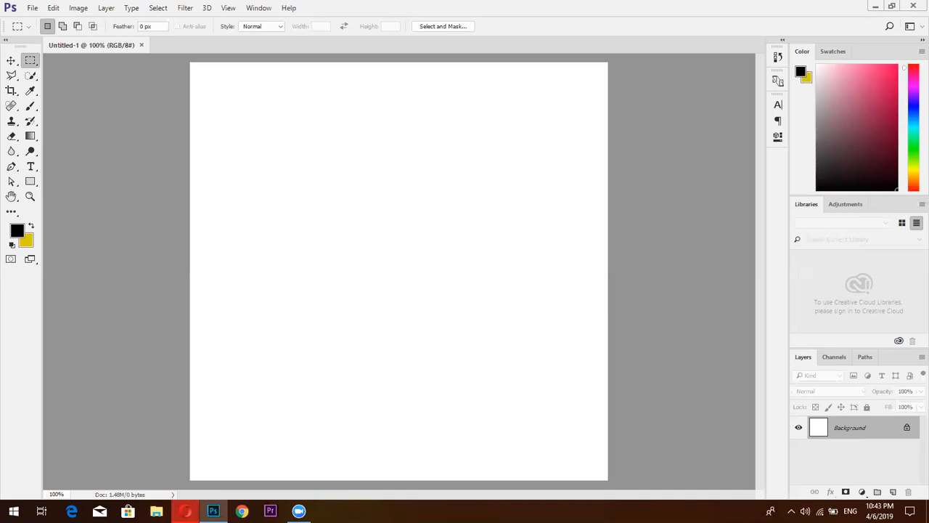
mouse_move(185, 511)
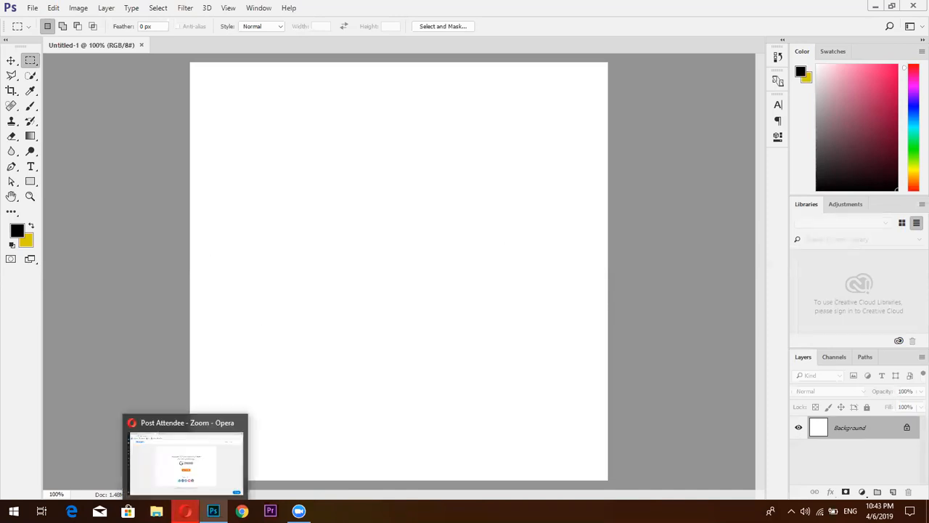
Start opening a file and browse to the flash 2 > work > 2019 folder on Local Disk (E:)
left_click(33, 7)
left_click(45, 32)
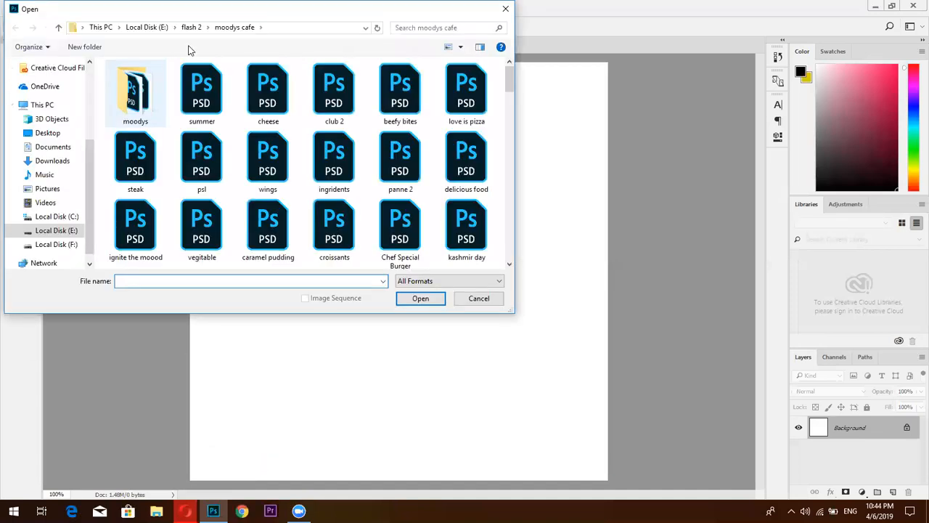
left_click(190, 27)
double_click(135, 234)
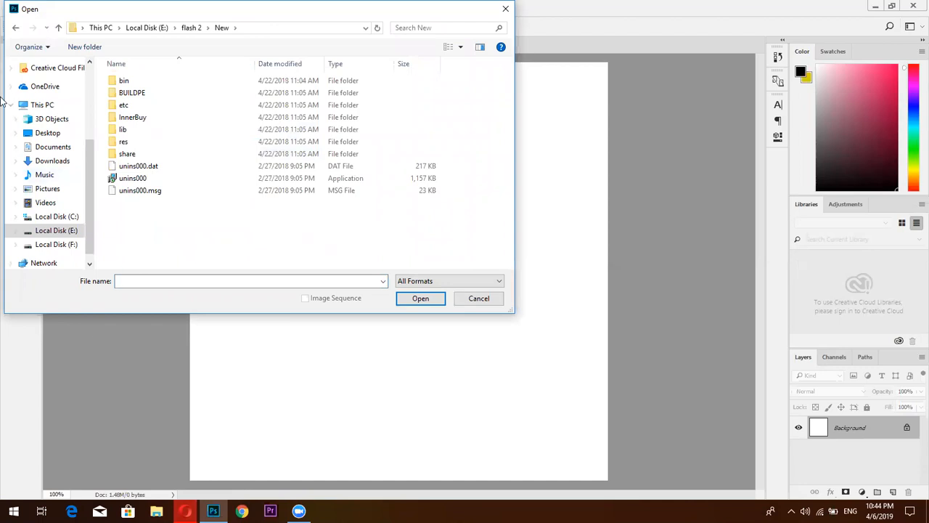
left_click(20, 30)
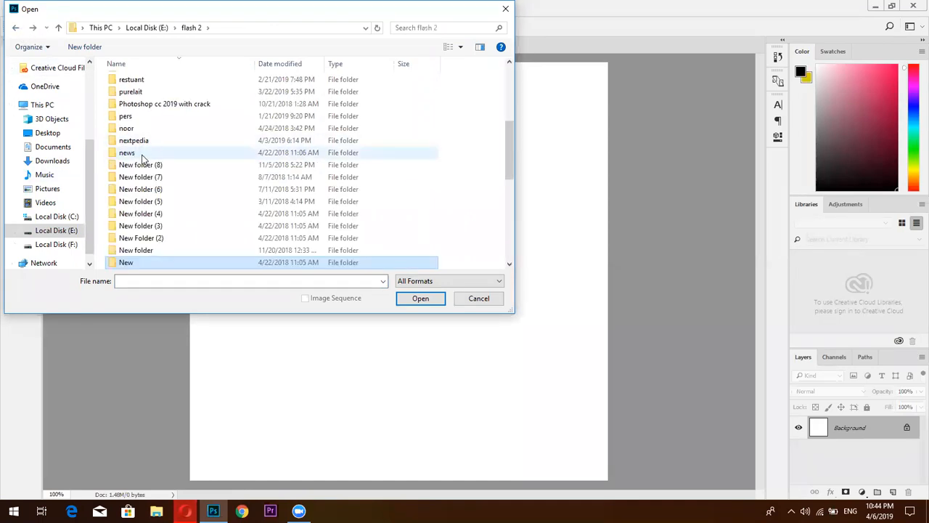
scroll(143, 187, "down", 4)
scroll(143, 187, "up", 5)
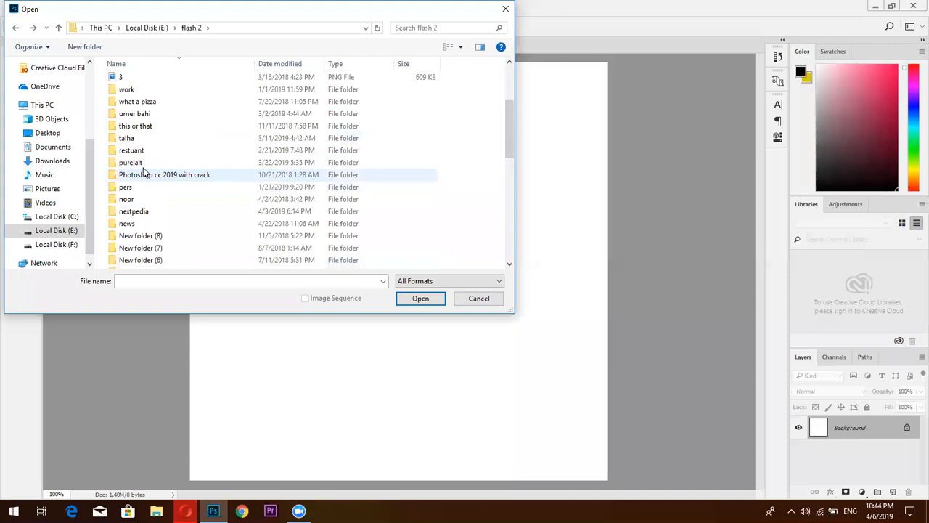
double_click(143, 93)
double_click(141, 93)
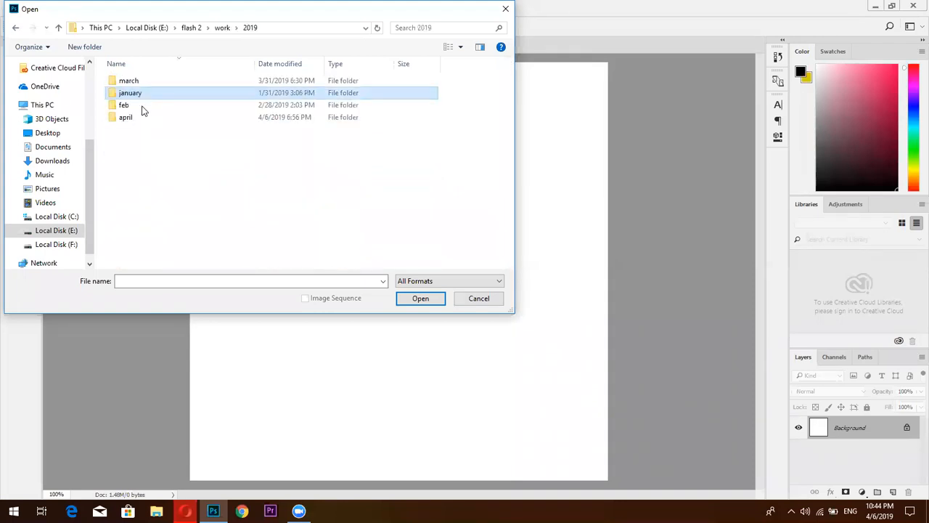
double_click(141, 93)
double_click(22, 31)
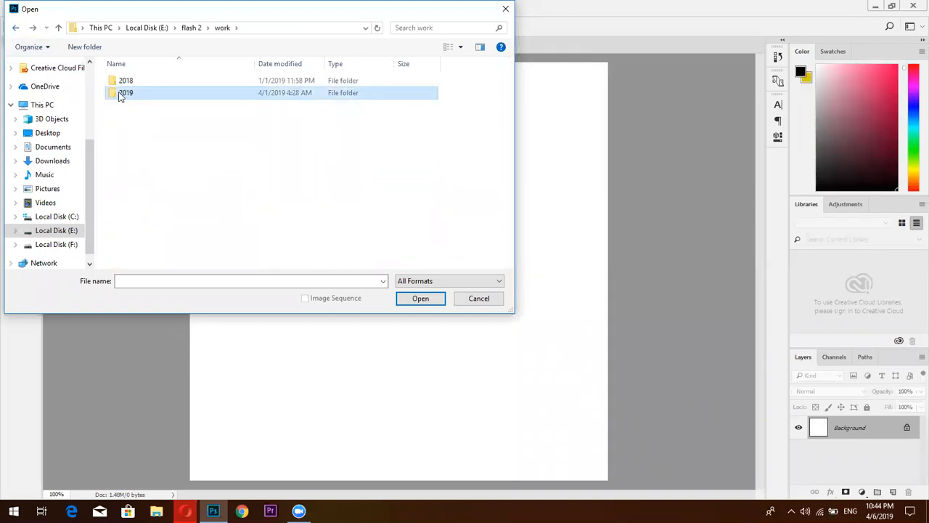
double_click(137, 94)
double_click(134, 118)
double_click(133, 118)
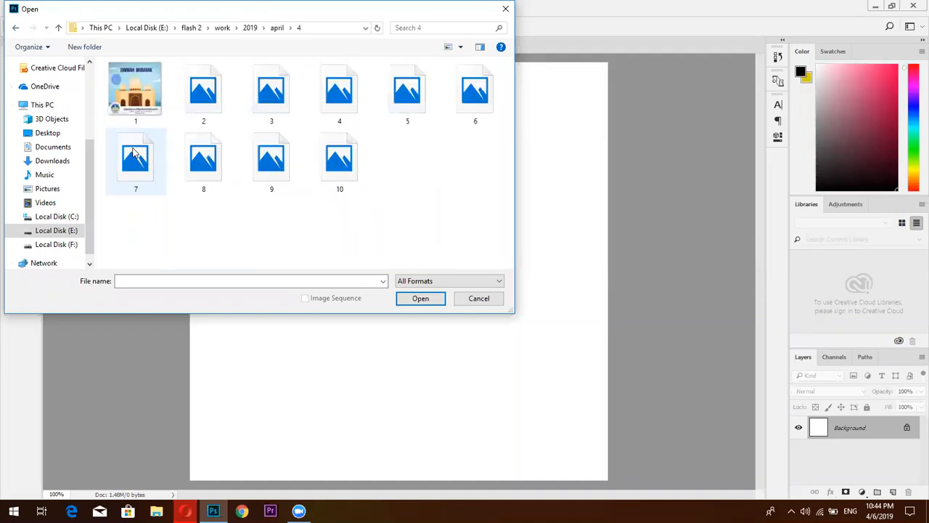
double_click(18, 31)
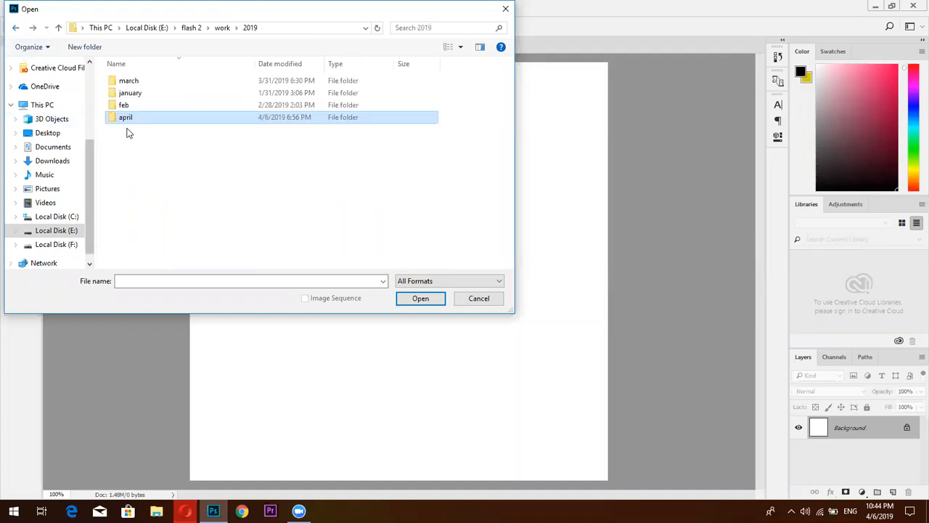
Open the image 3.png from folder 5 inside the april folder
double_click(131, 119)
double_click(131, 119)
left_click(18, 31)
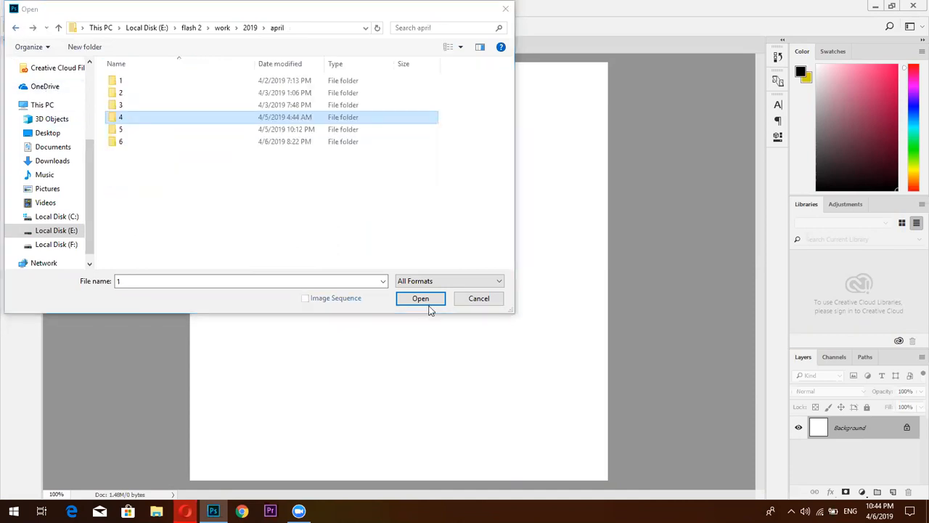
double_click(274, 129)
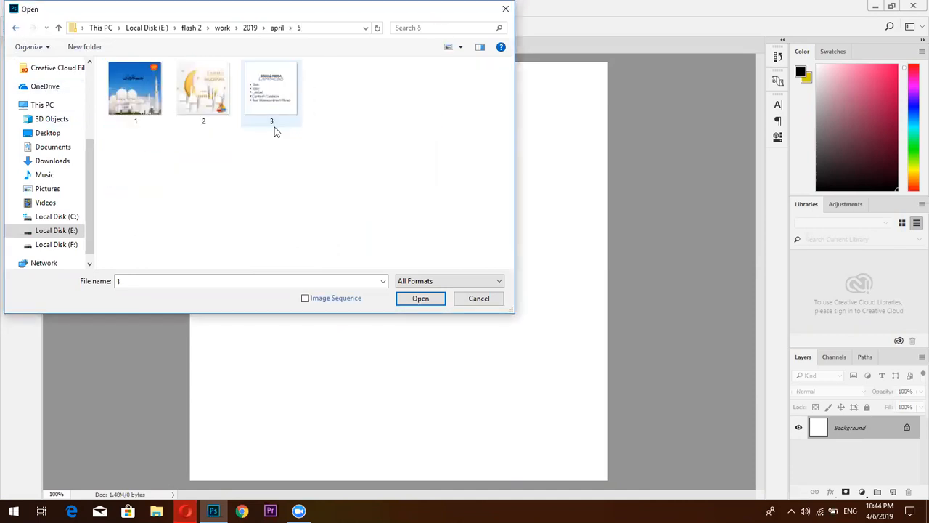
double_click(263, 97)
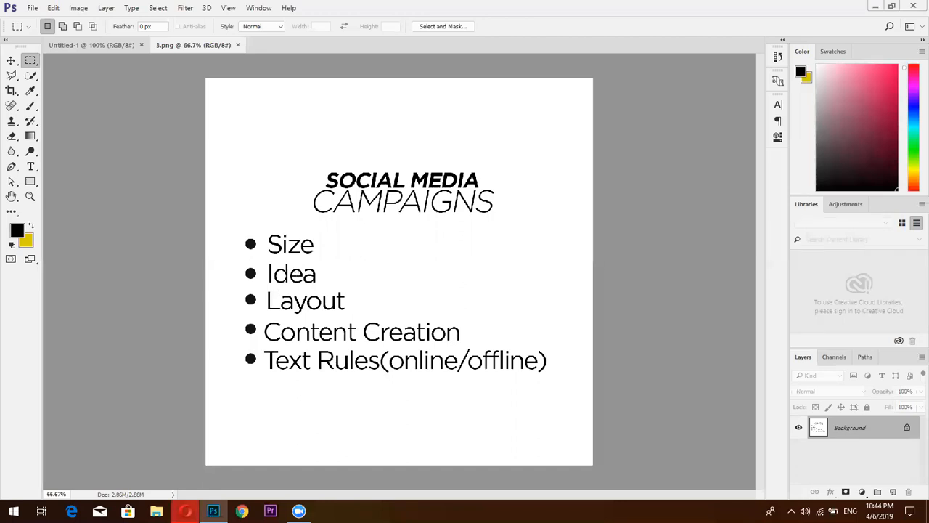
Switch to the Opera browser, load Facebook, and open the Talha Foods page from the list of managed pages
left_click(186, 510)
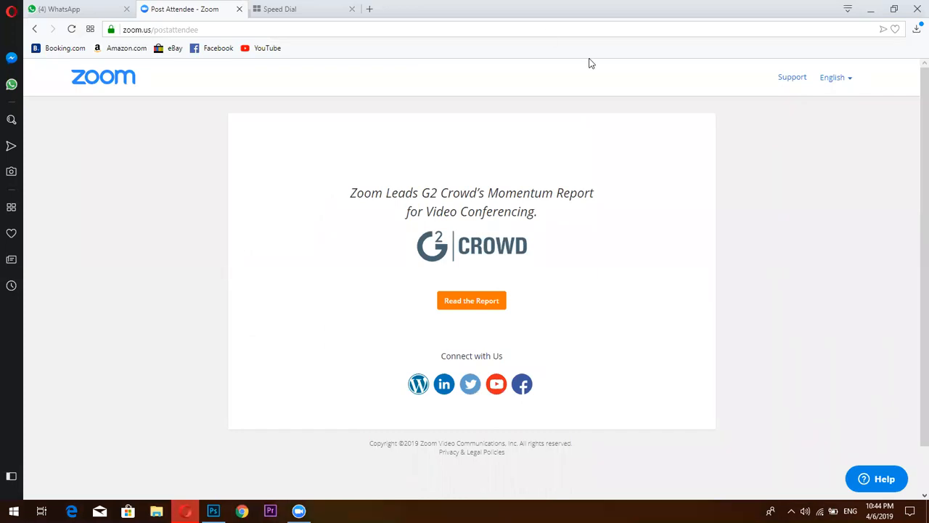
key("ctrl+Tab")
left_click(309, 160)
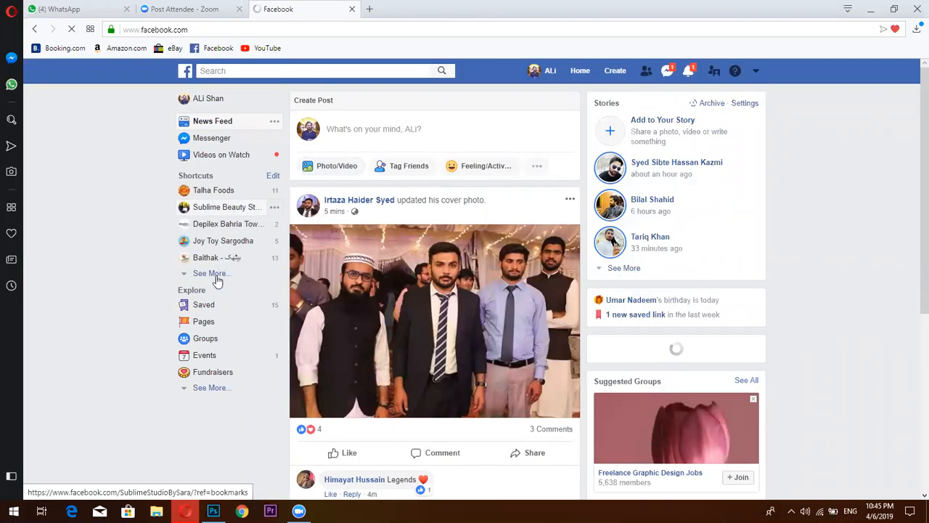
left_click(216, 274)
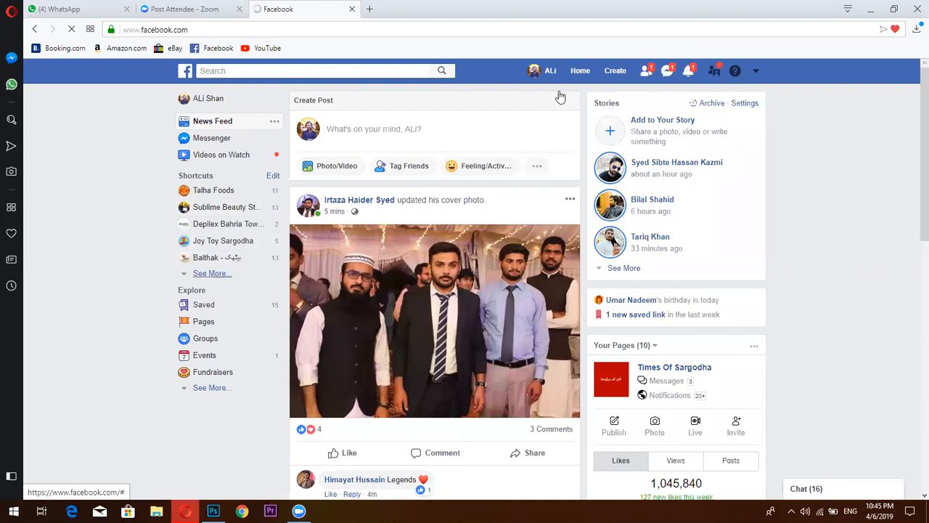
left_click(756, 70)
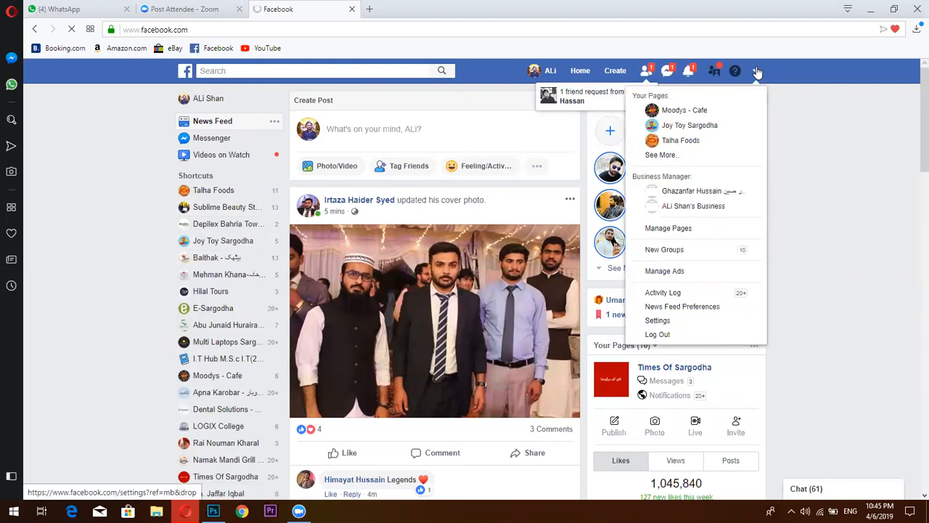
left_click(675, 140)
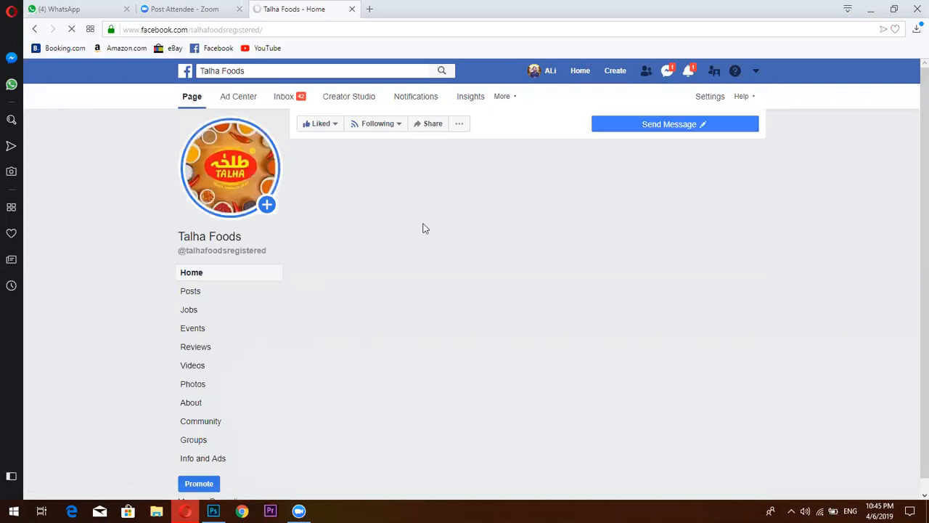
Look through the Talha Foods page from its cover photo down to its published posts
scroll(471, 208, "down", 2)
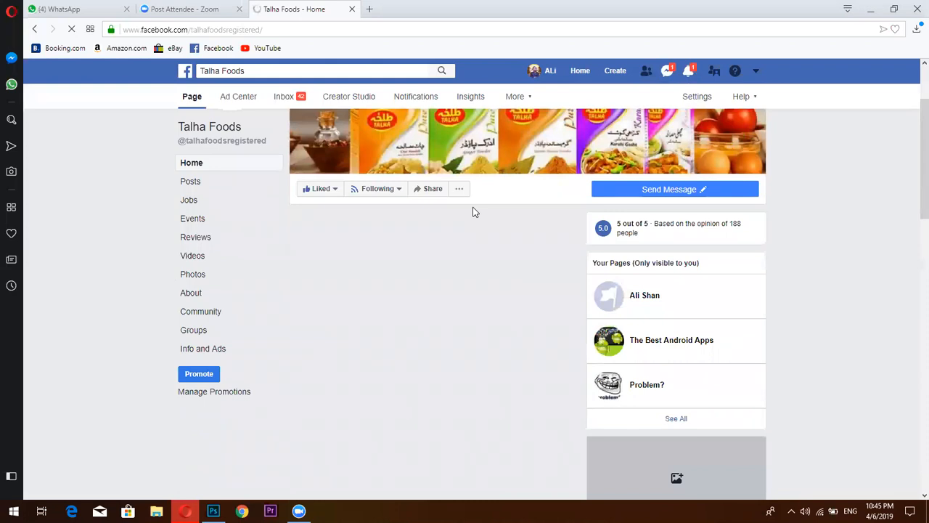
scroll(474, 207, "down", 3)
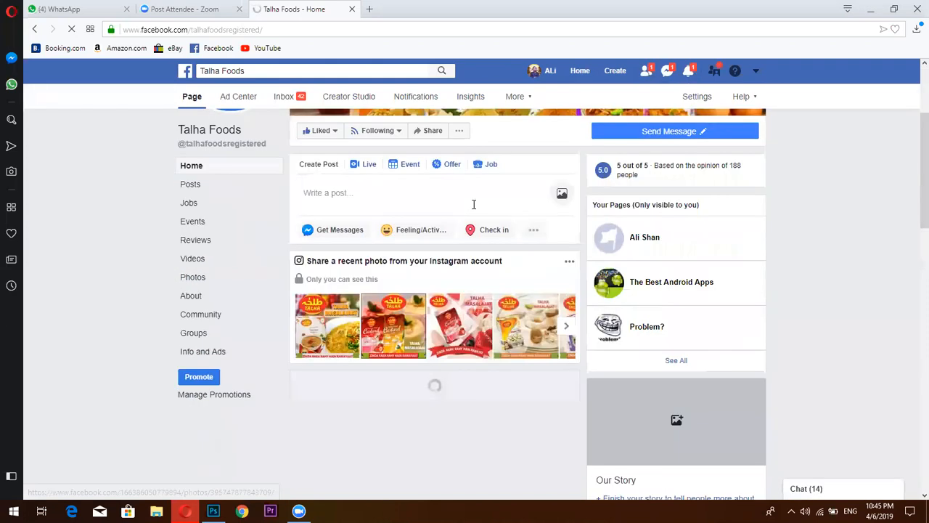
scroll(474, 207, "down", 5)
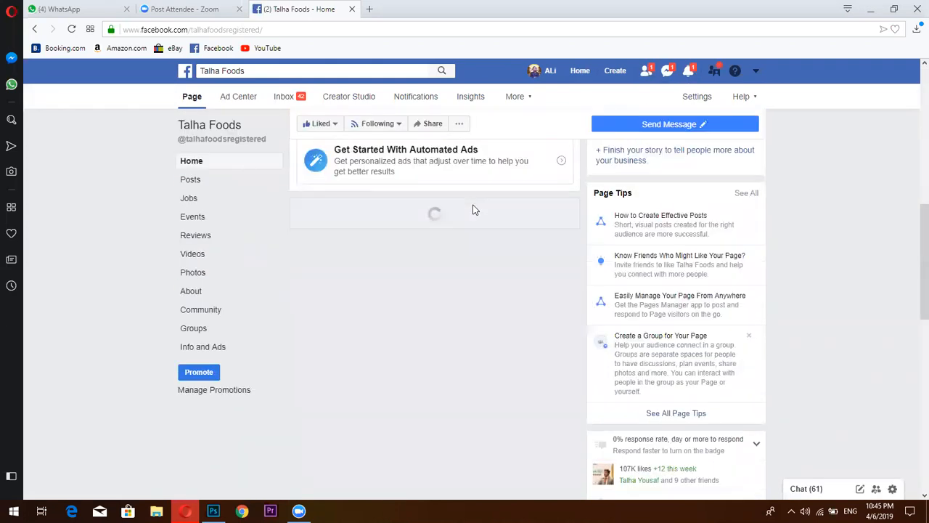
scroll(472, 209, "up", 2)
scroll(472, 210, "up", 2)
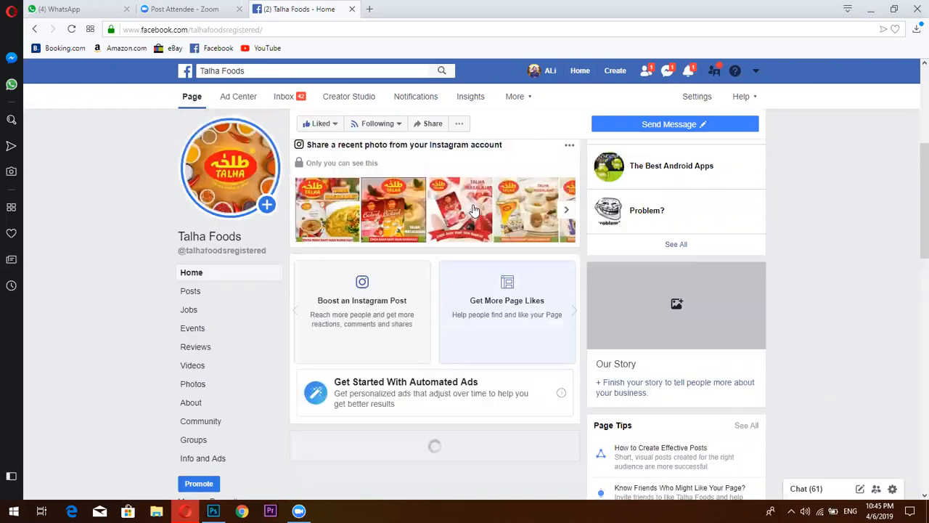
scroll(472, 209, "down", 4)
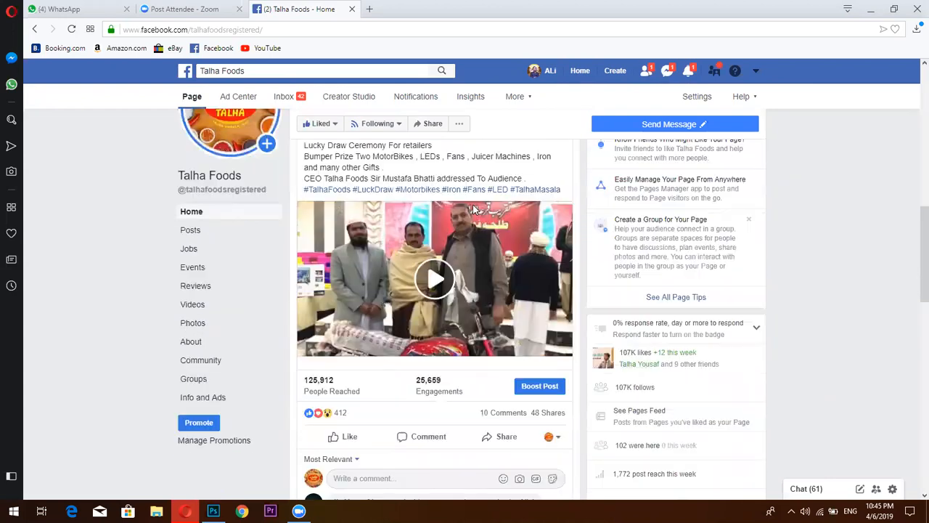
scroll(472, 209, "down", 8)
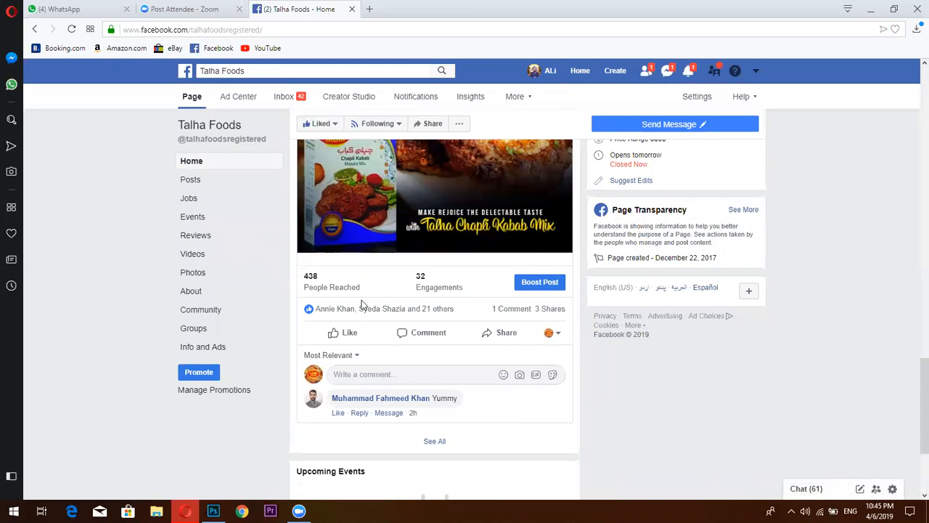
Examine the Talha Chapli Kabab Mix post, including its caption, hashtags, image layout and audience engagement
scroll(434, 319, "up", 3)
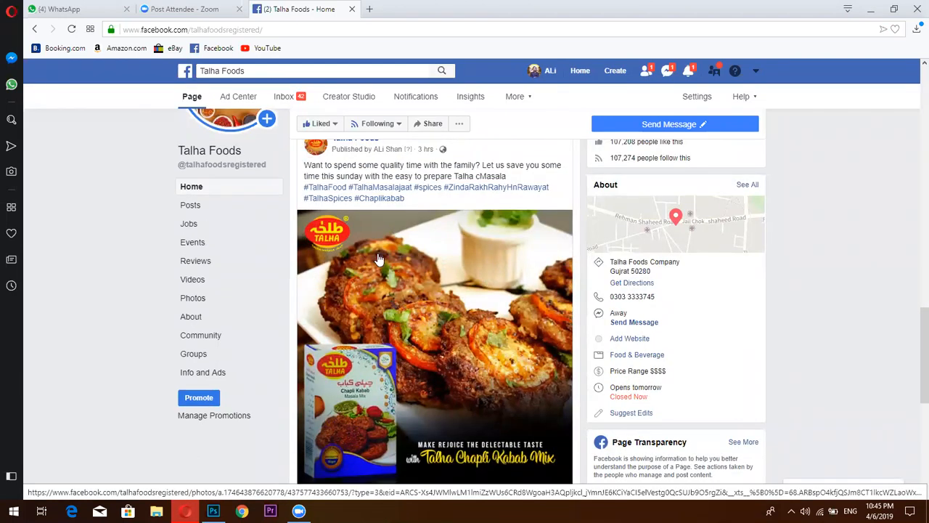
scroll(459, 349, "down", 2)
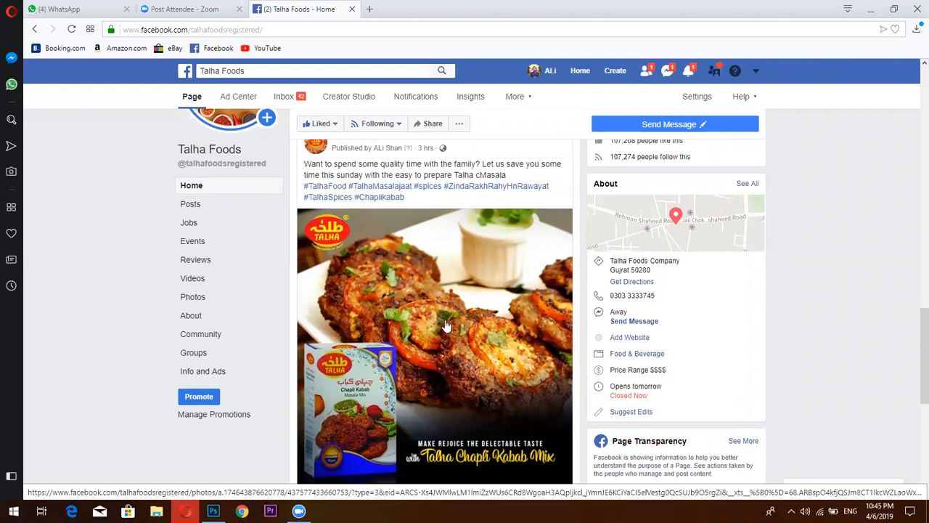
scroll(443, 283, "down", 1)
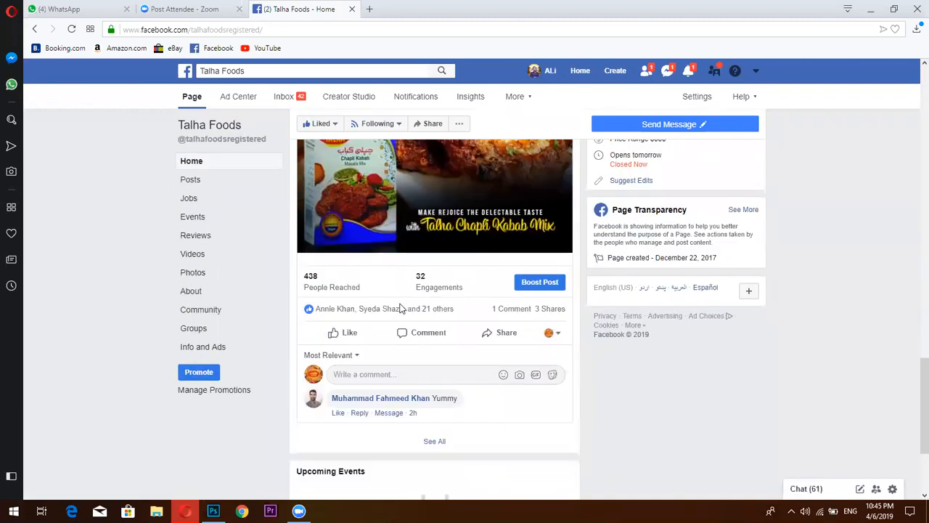
scroll(465, 290, "down", 3)
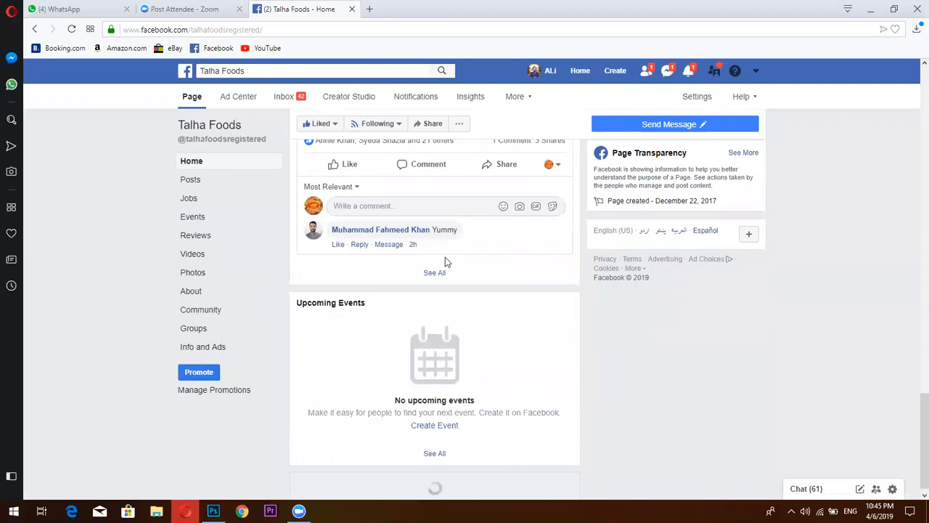
scroll(445, 257, "up", 8)
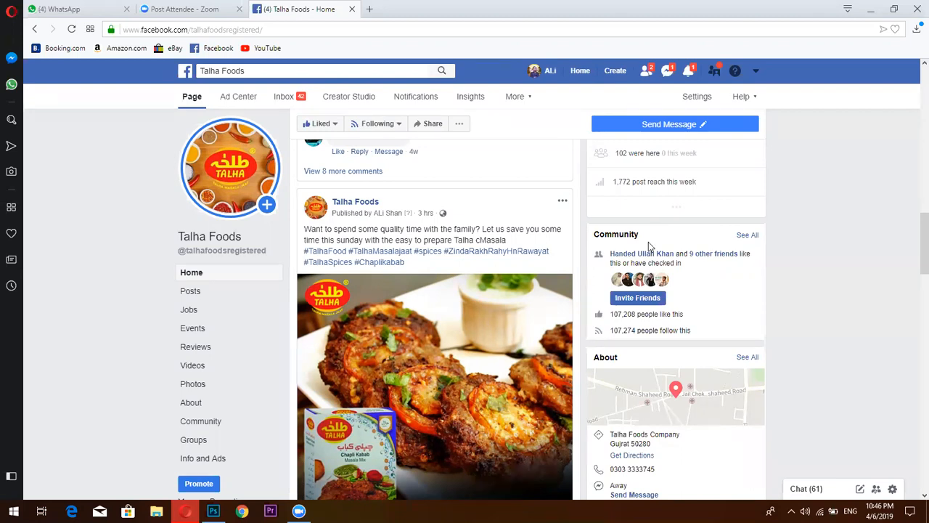
scroll(444, 233, "down", 1)
scroll(408, 259, "down", 1)
scroll(408, 259, "up", 4)
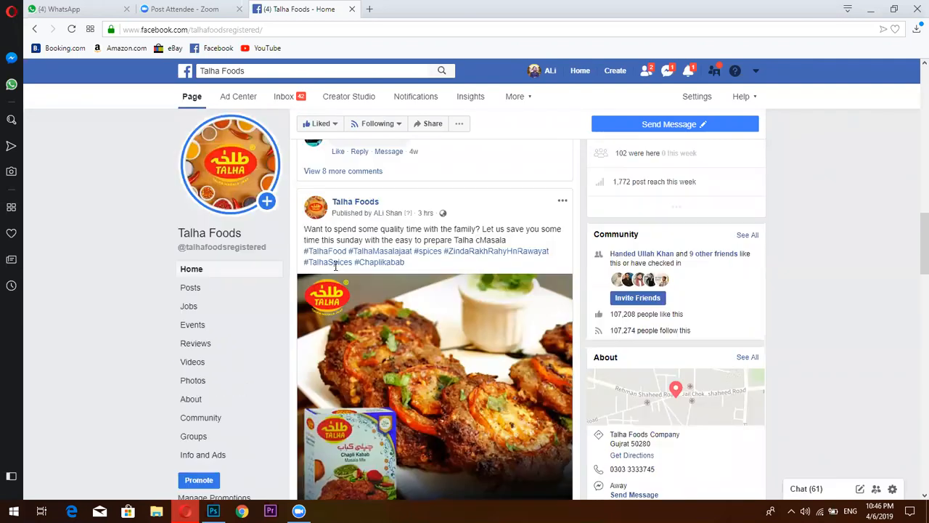
scroll(383, 242, "down", 3)
scroll(385, 261, "down", 1)
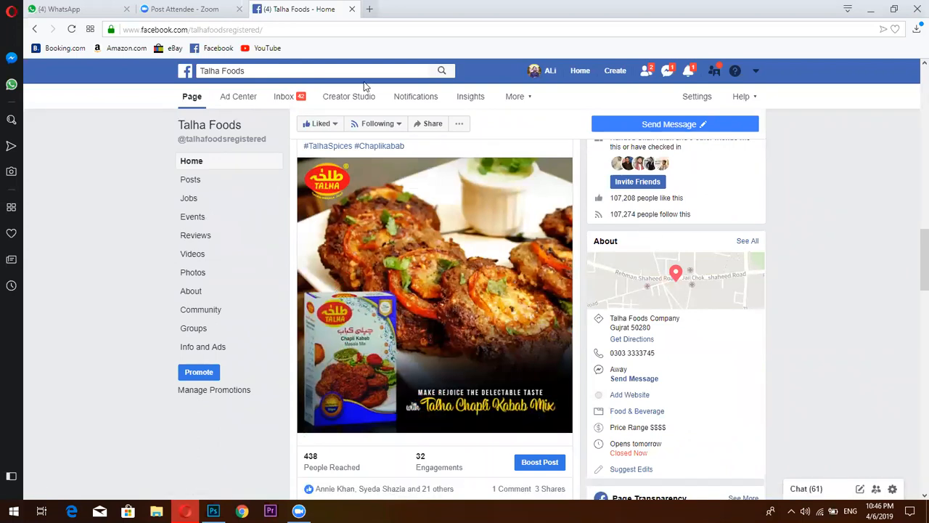
Open pinterest.com in a new browser tab, keeping only one extra tab
key("ctrl+t")
key("ctrl+t")
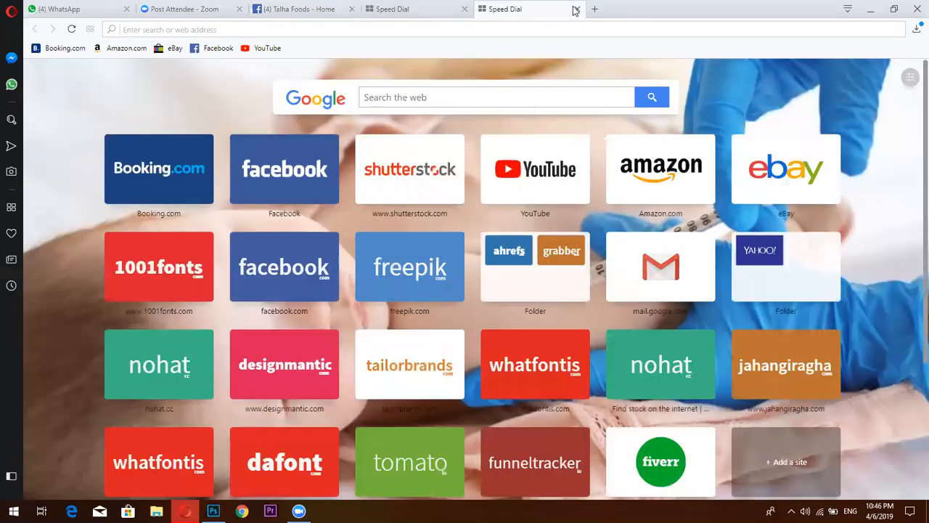
left_click(577, 9)
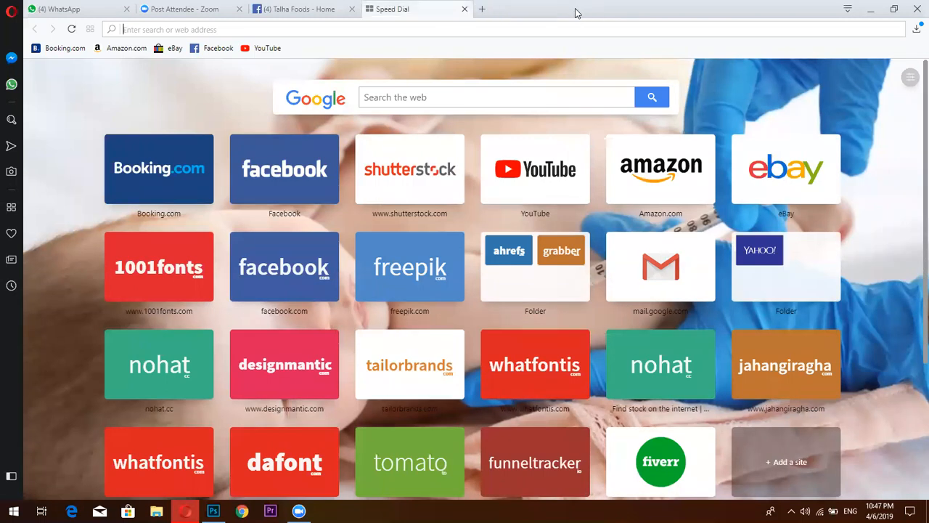
type("pi")
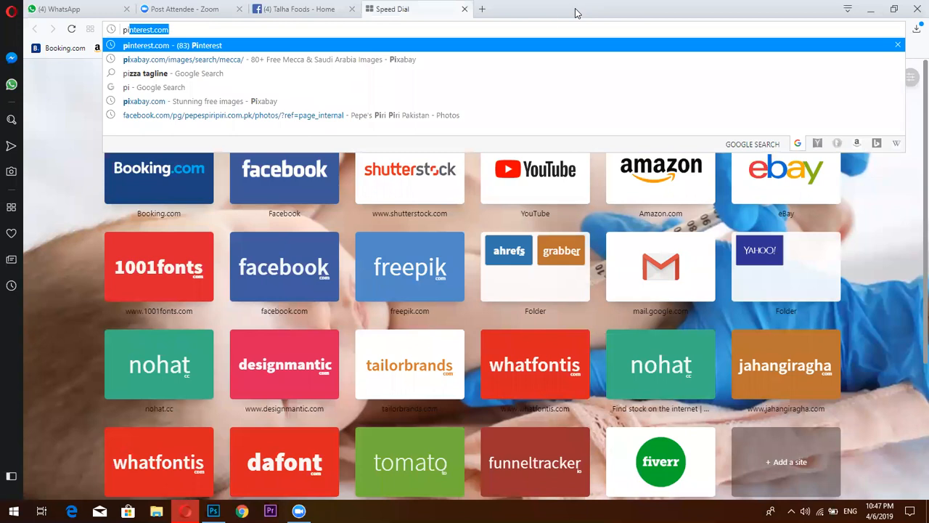
left_click(546, 43)
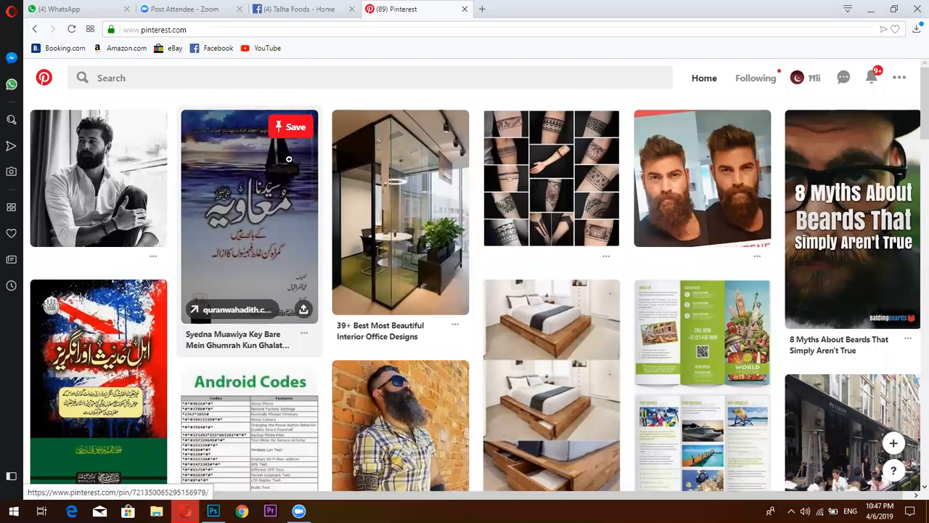
Browse the Pinterest home feed for social media design examples and layout ideas
scroll(448, 228, "down", 1)
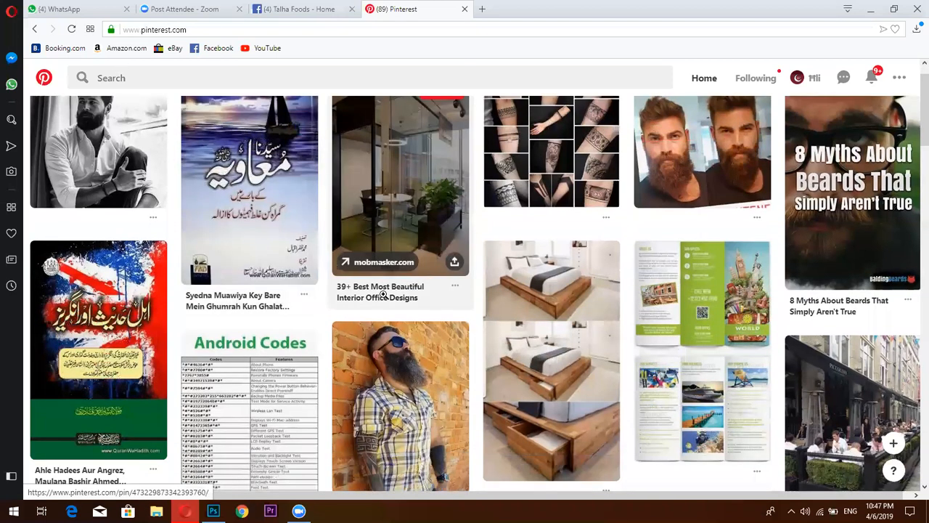
scroll(238, 240, "down", 2)
scroll(330, 305, "down", 4)
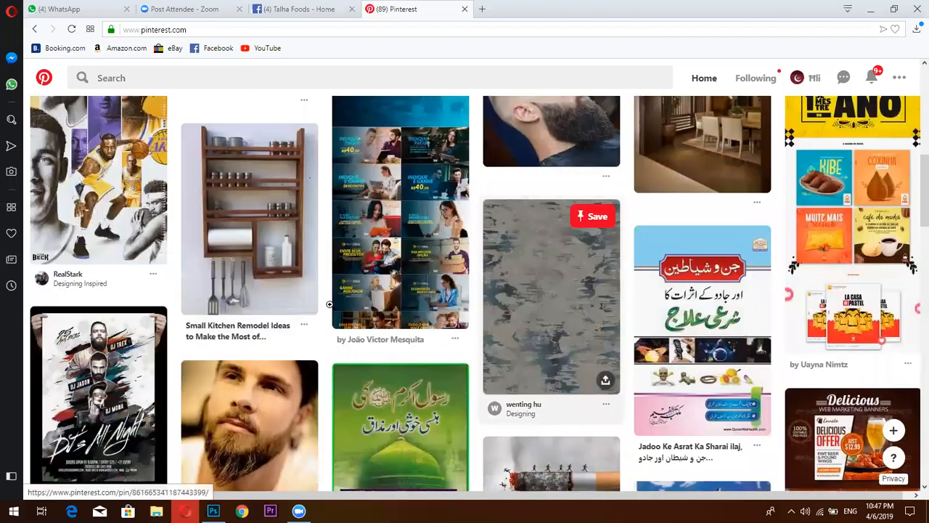
scroll(347, 292, "down", 5)
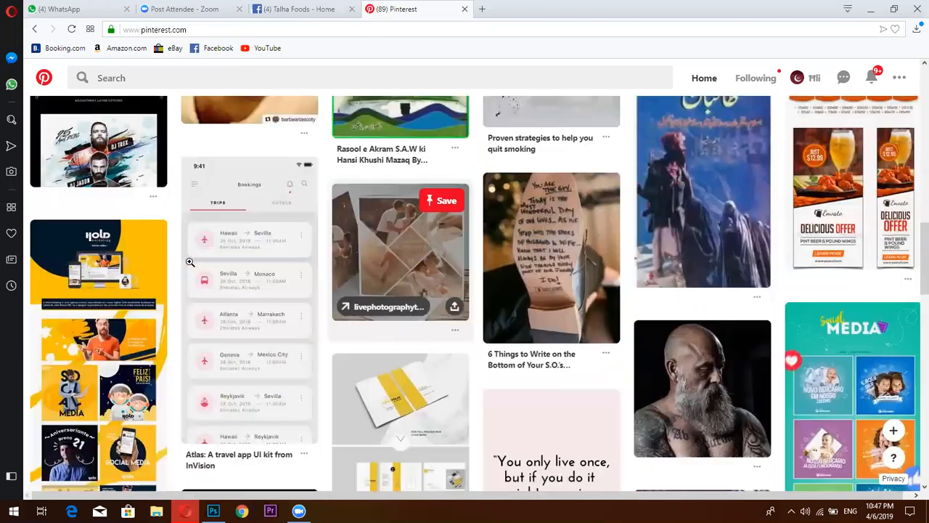
scroll(240, 261, "down", 3)
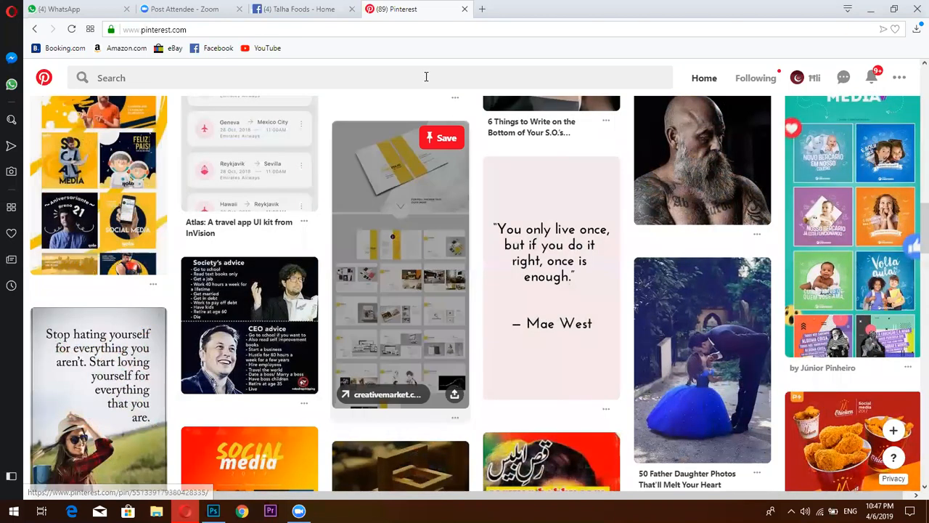
scroll(426, 76, "down", 3)
scroll(427, 76, "up", 1)
Search Pinterest for "int" and open the suggested Interior board by homeadore
left_click(428, 77)
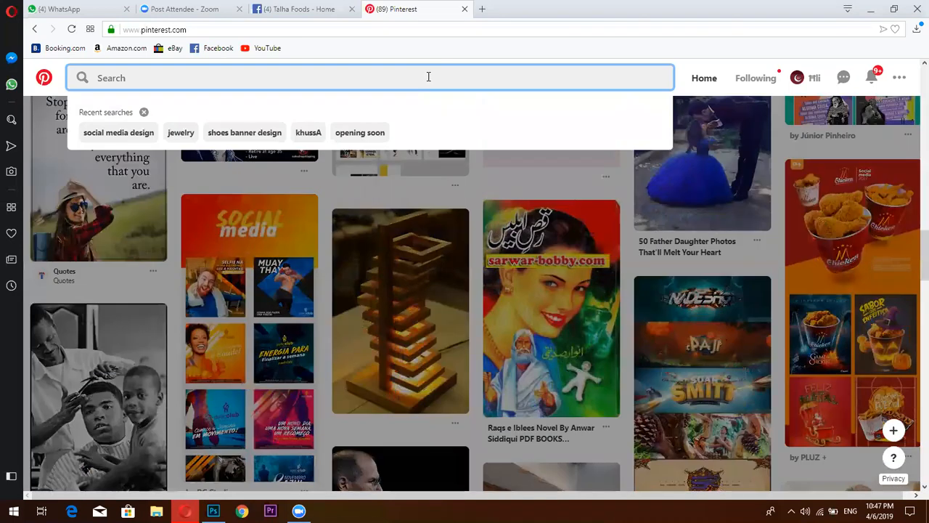
type("int")
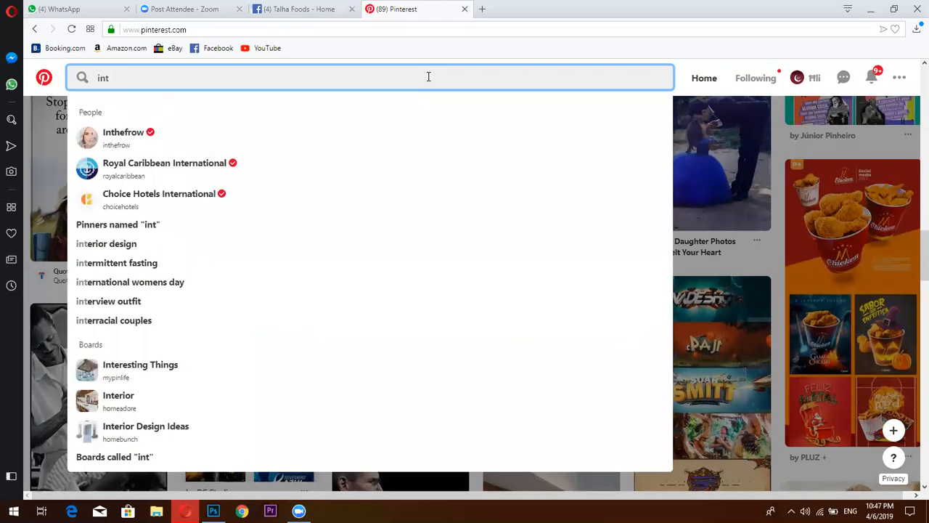
left_click(134, 408)
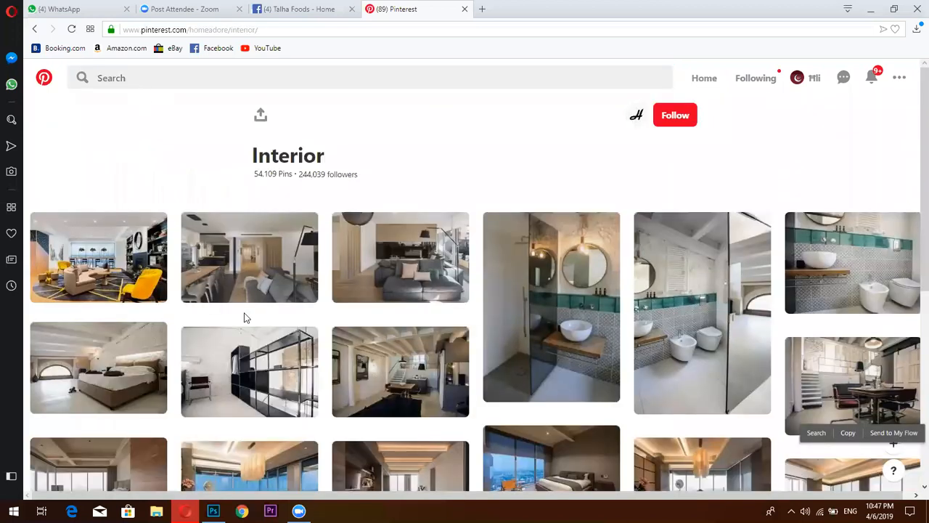
Look through the room photos on the Interior board for design ideas and return to its beginning
scroll(218, 305, "down", 5)
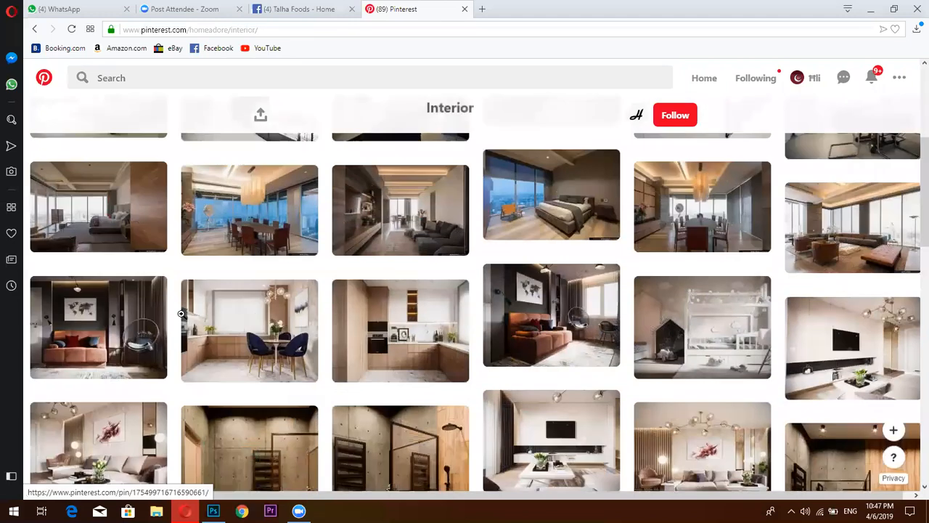
scroll(181, 313, "down", 1)
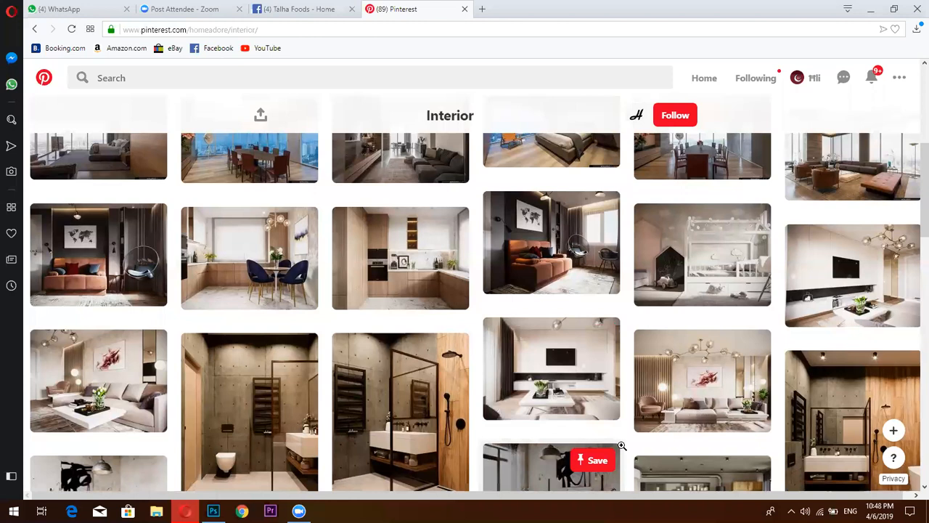
scroll(559, 259, "down", 1)
scroll(559, 260, "down", 1)
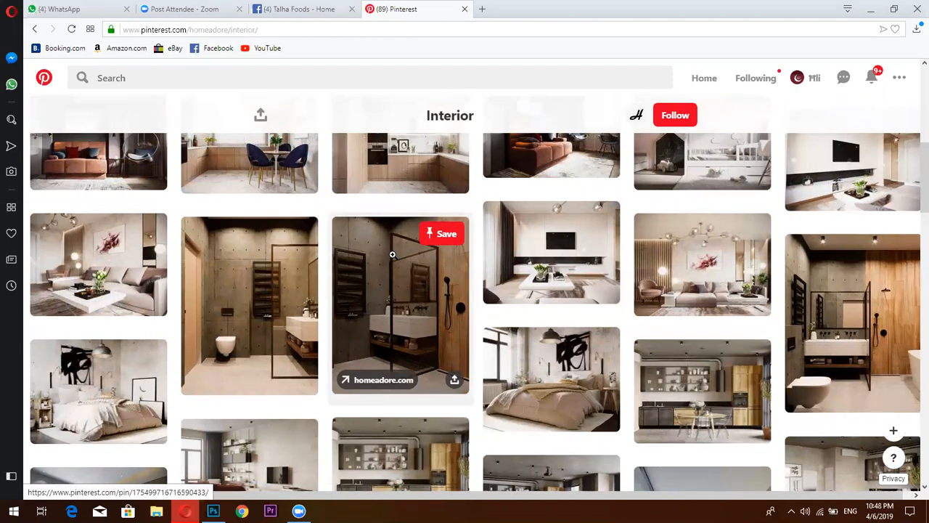
scroll(489, 208, "down", 2)
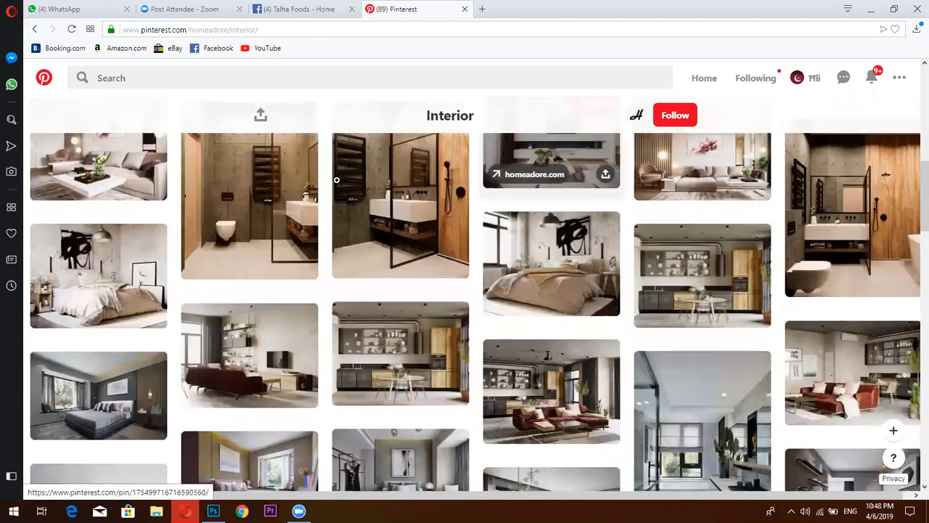
scroll(334, 218, "up", 4)
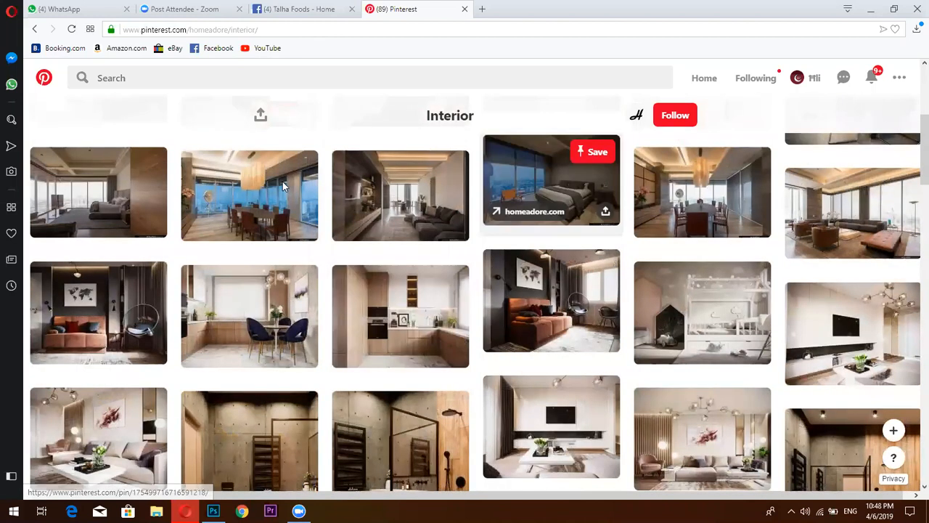
scroll(282, 182, "up", 5)
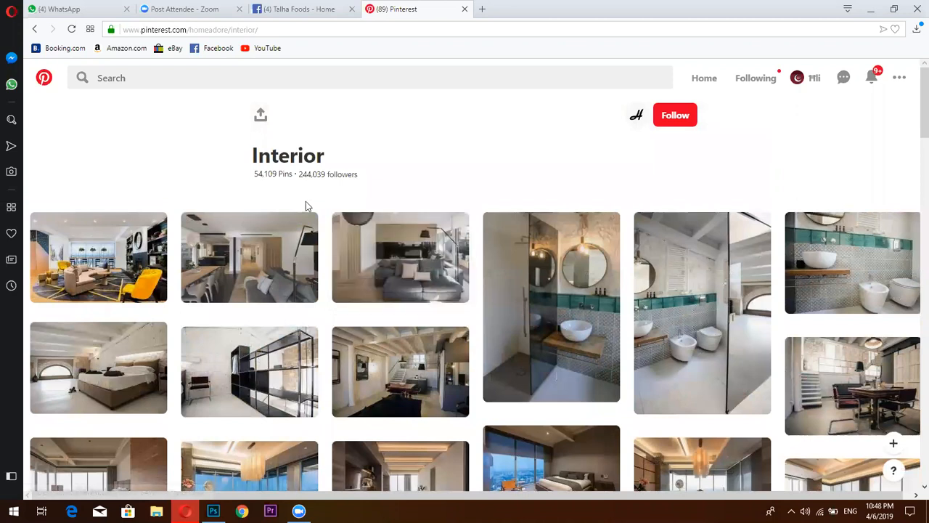
Run the recent Pinterest search "social media design" and look through the resulting post and banner layouts
left_click(377, 80)
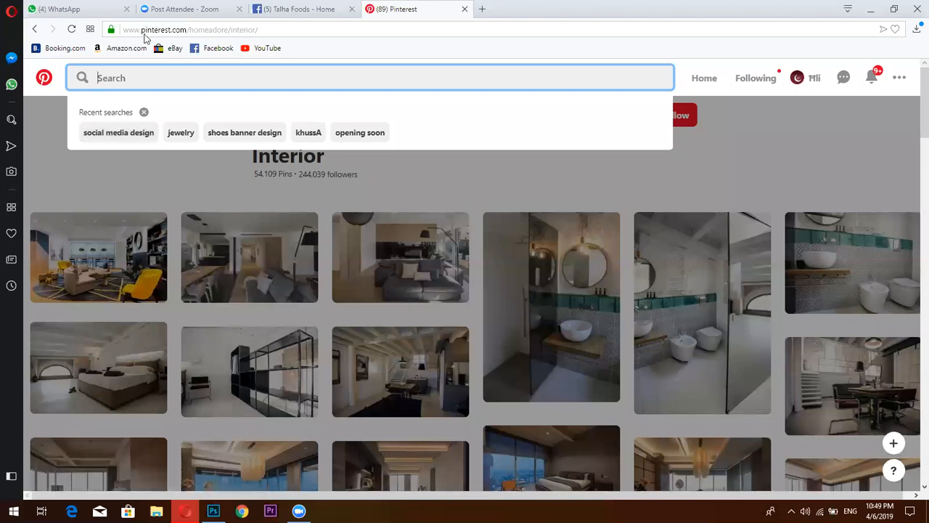
left_click(119, 132)
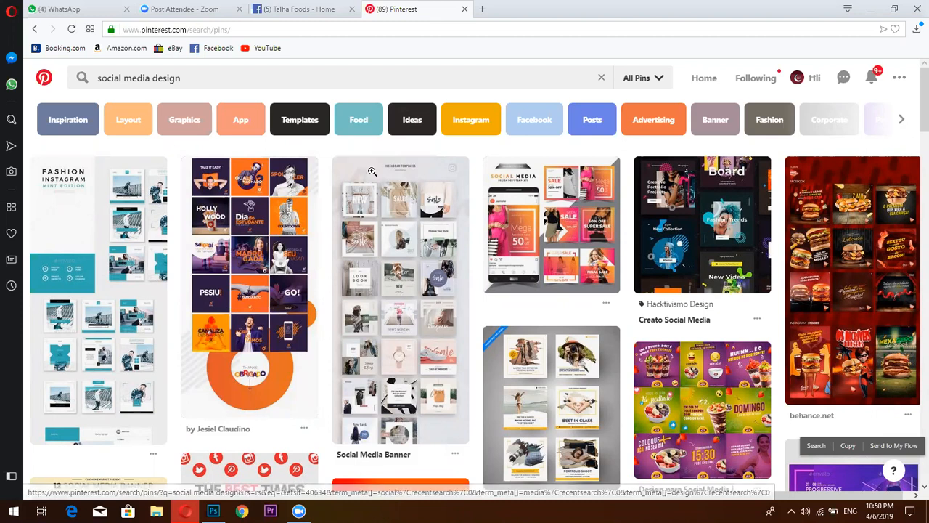
scroll(372, 169, "down", 1)
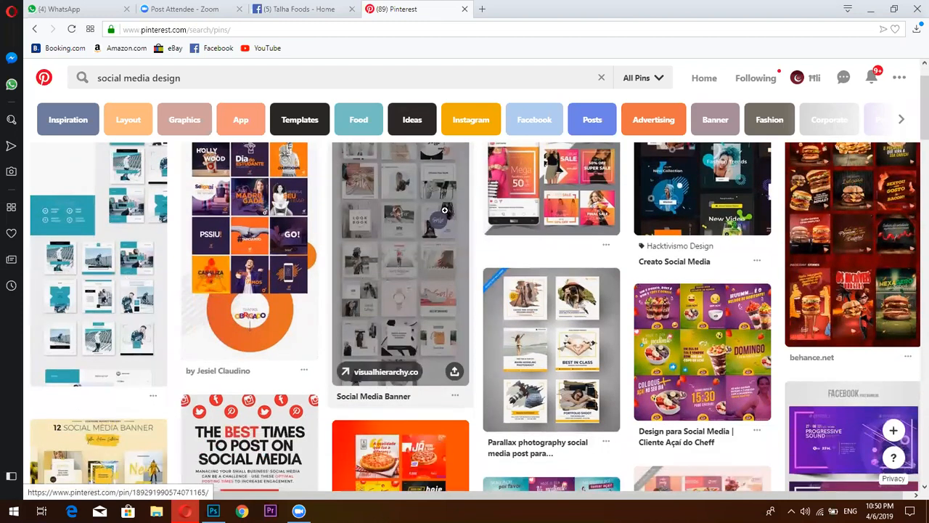
scroll(444, 209, "down", 3)
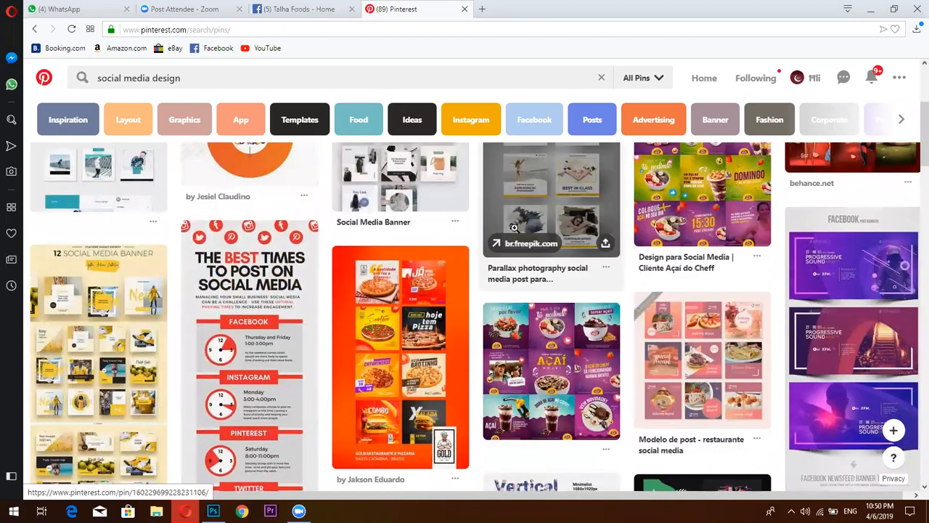
scroll(373, 299, "down", 2)
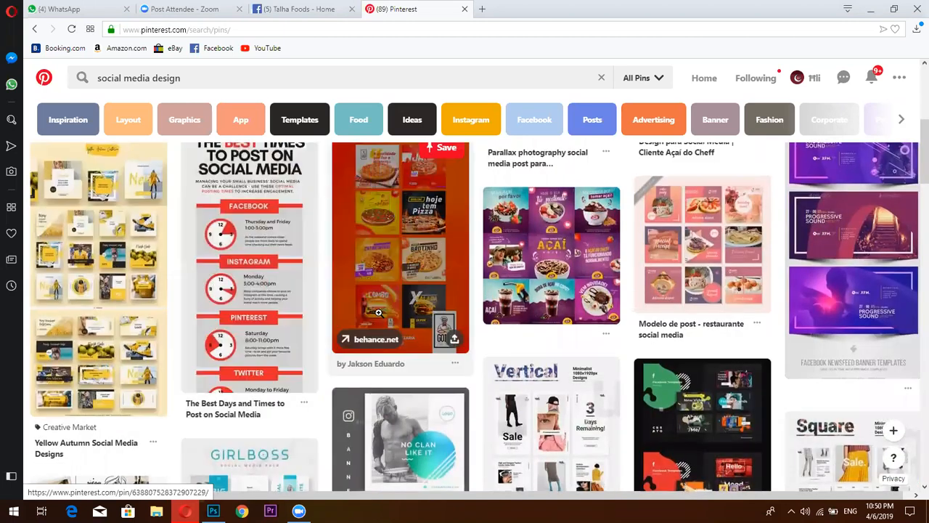
scroll(419, 289, "up", 2)
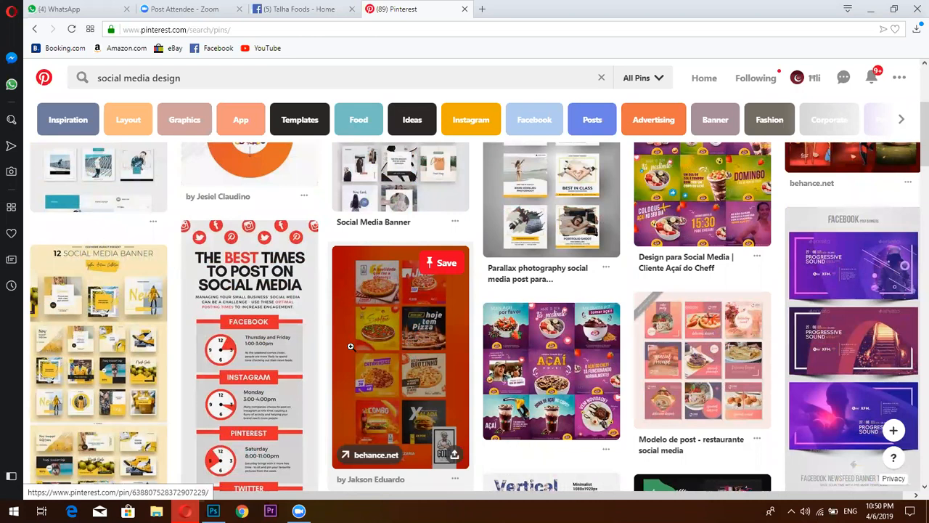
scroll(414, 299, "down", 2)
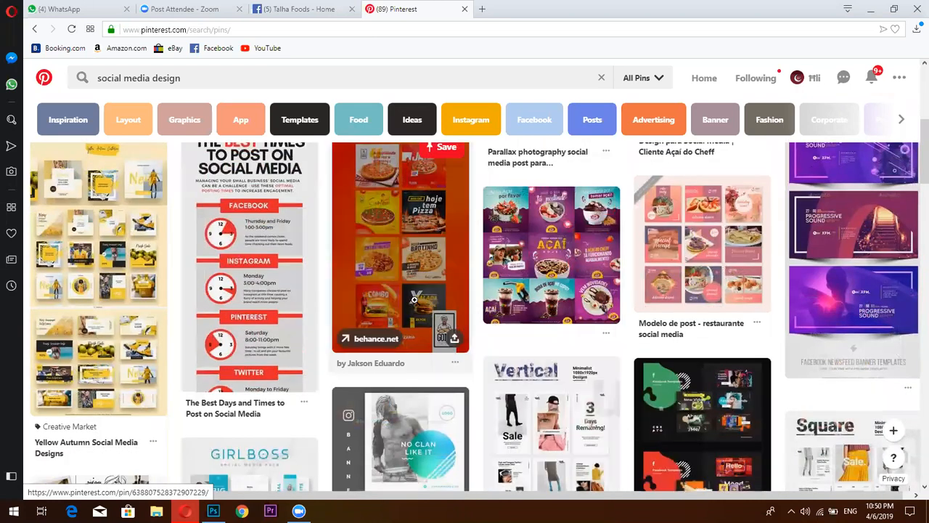
Open the orange pizza restaurant pin in a new tab and examine its set of pizza and burger post designs
scroll(410, 378, "up", 3)
right_click(413, 379)
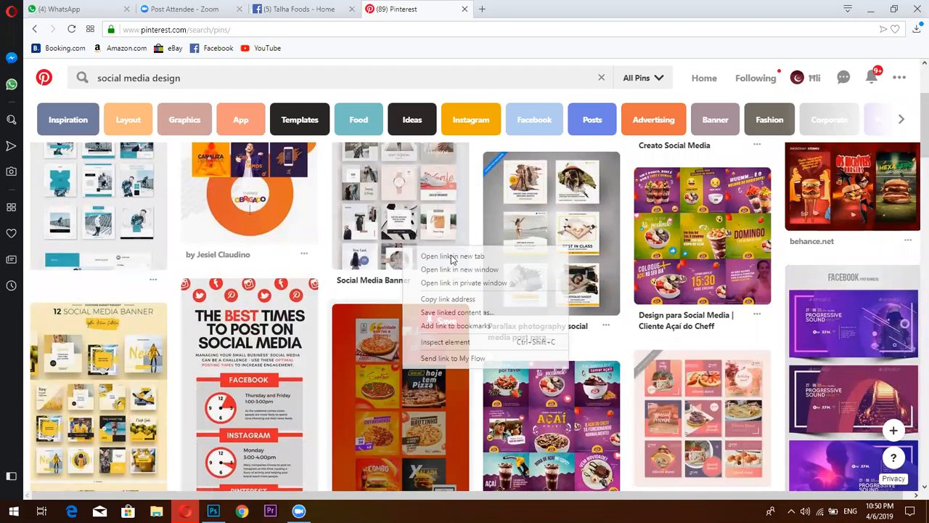
left_click(490, 48)
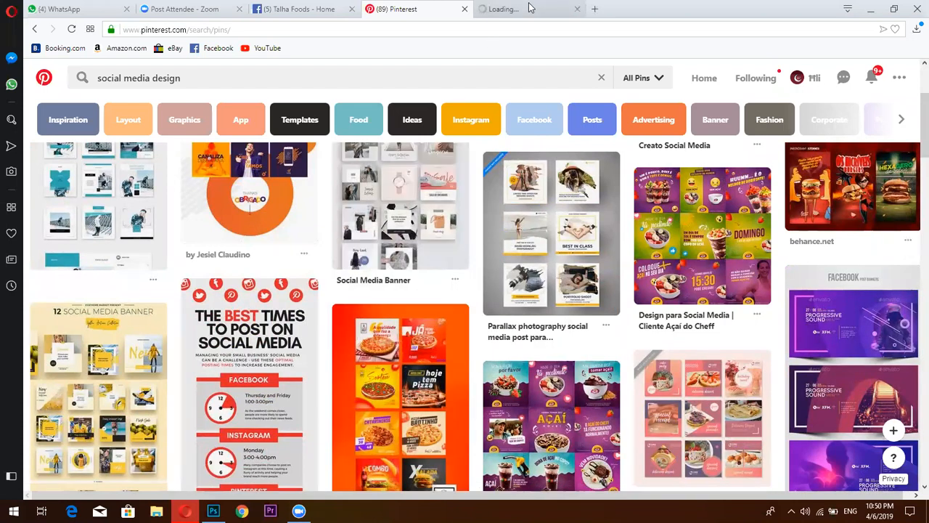
left_click(530, 11)
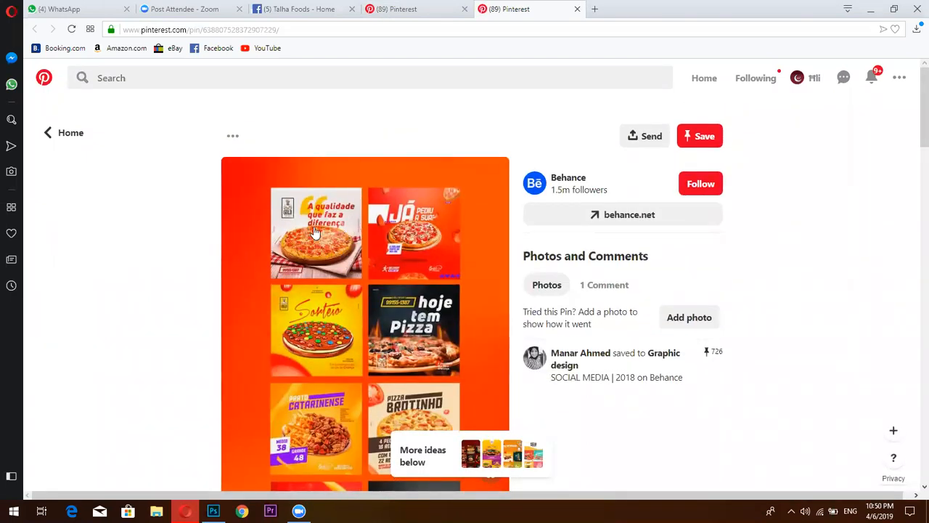
scroll(284, 249, "down", 2)
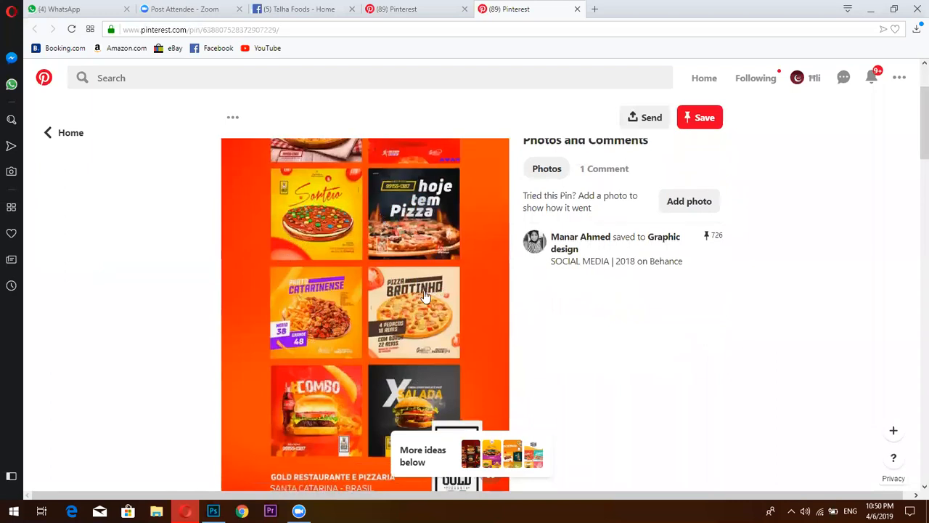
scroll(416, 329, "down", 1)
scroll(416, 328, "down", 1)
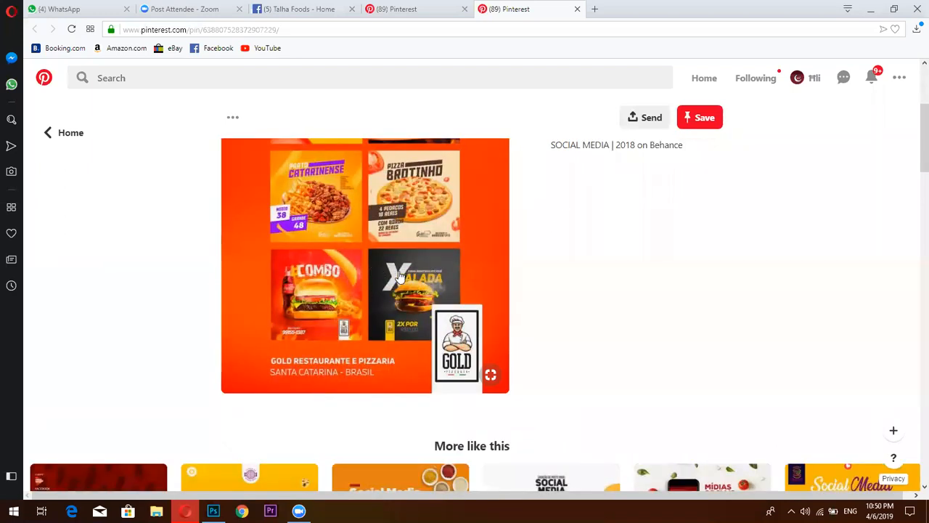
scroll(402, 278, "up", 3)
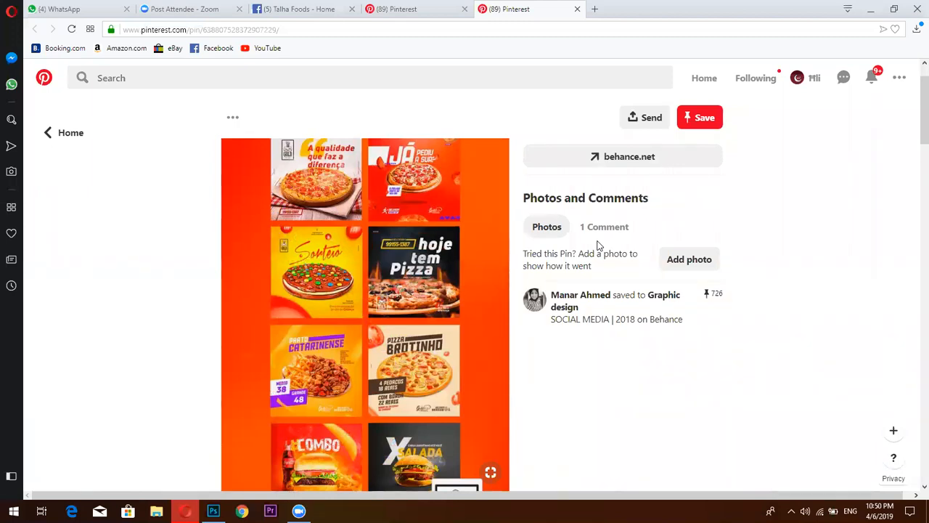
scroll(464, 221, "down", 2)
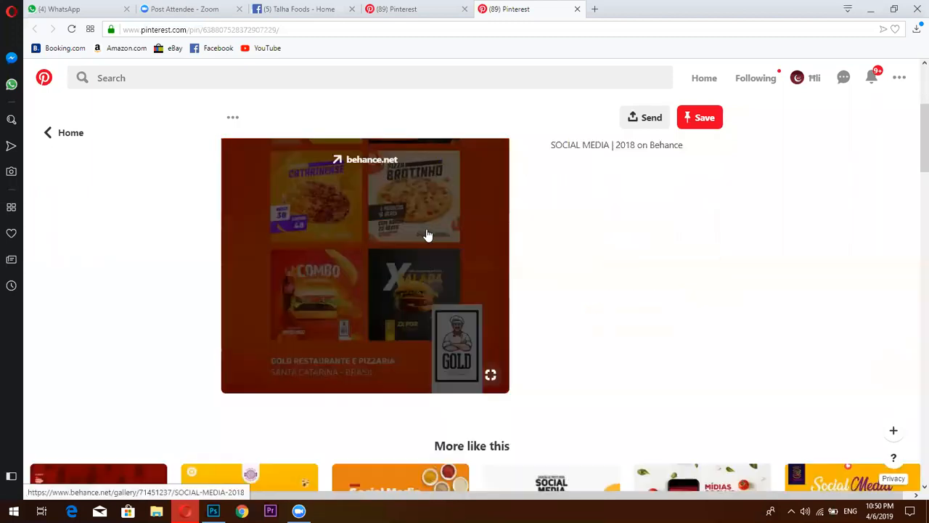
scroll(394, 122, "up", 1)
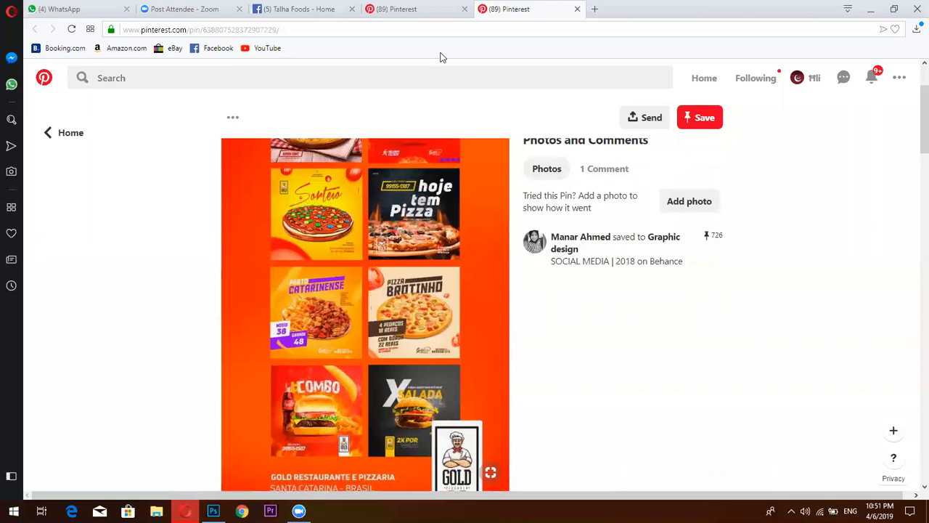
Return to the search results, open the Yellow Autumn Social Media Designs pin in a new tab and examine its banners
left_click(419, 11)
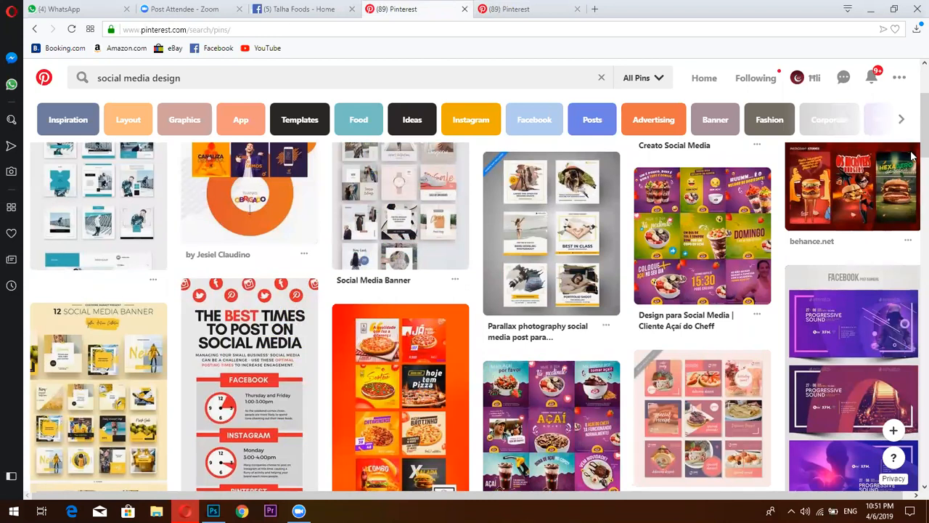
scroll(912, 187, "down", 5)
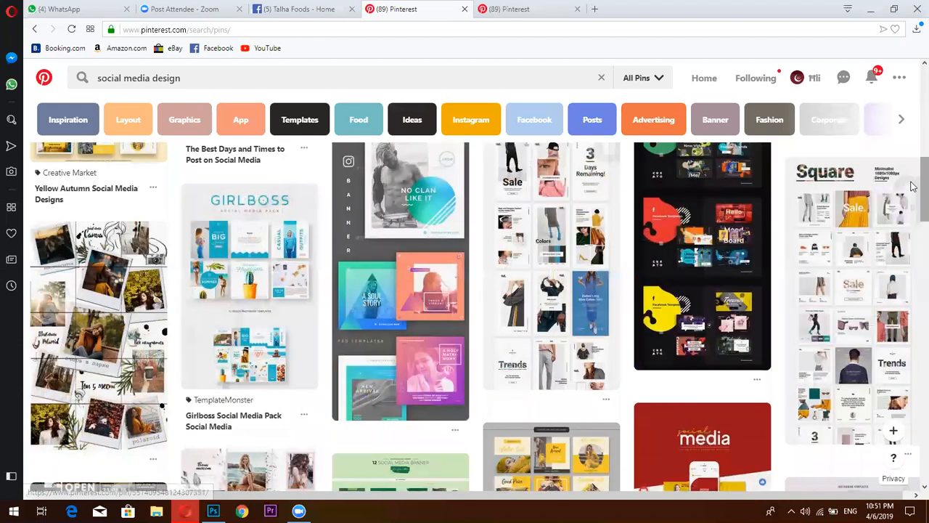
scroll(912, 187, "up", 4)
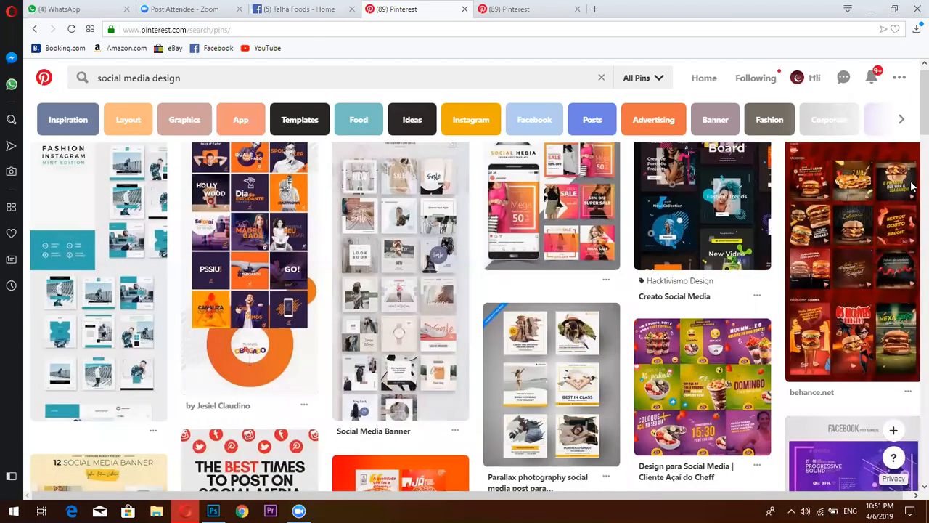
scroll(912, 187, "down", 4)
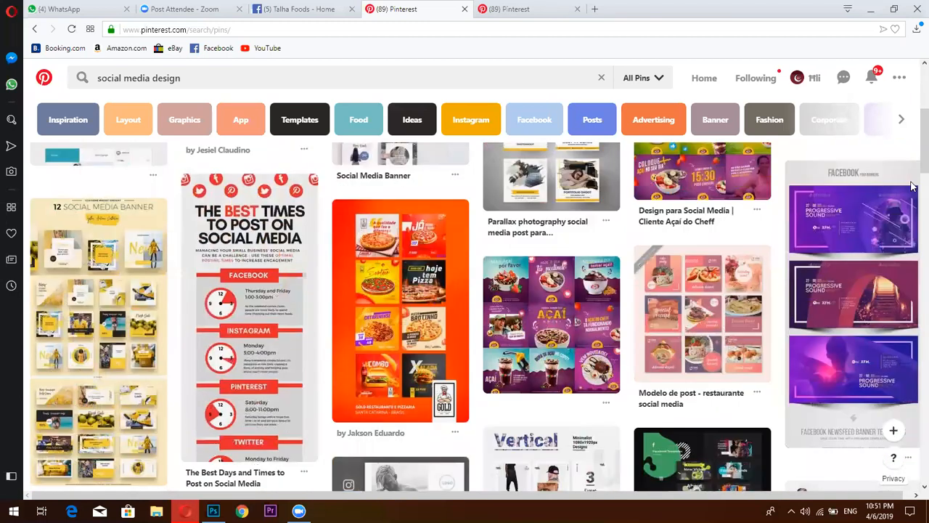
scroll(912, 187, "down", 1)
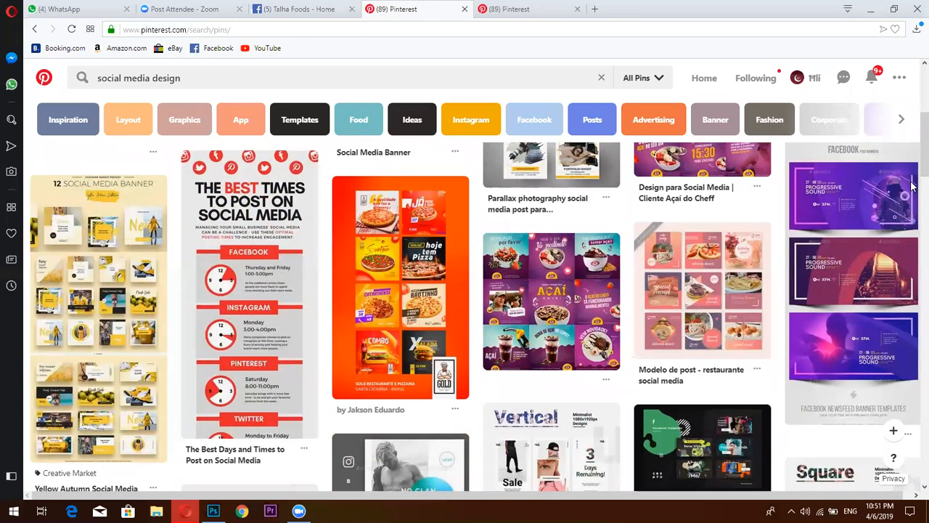
scroll(912, 187, "down", 1)
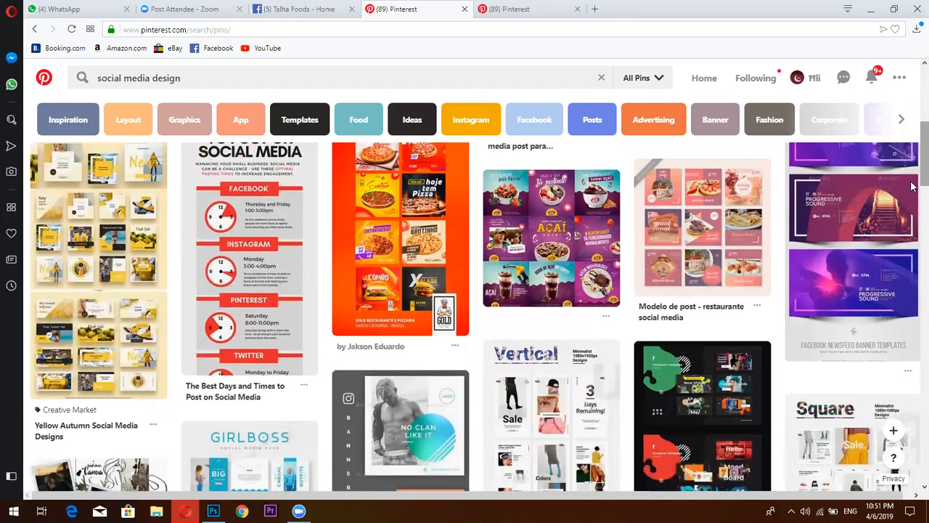
right_click(112, 211)
left_click(131, 216)
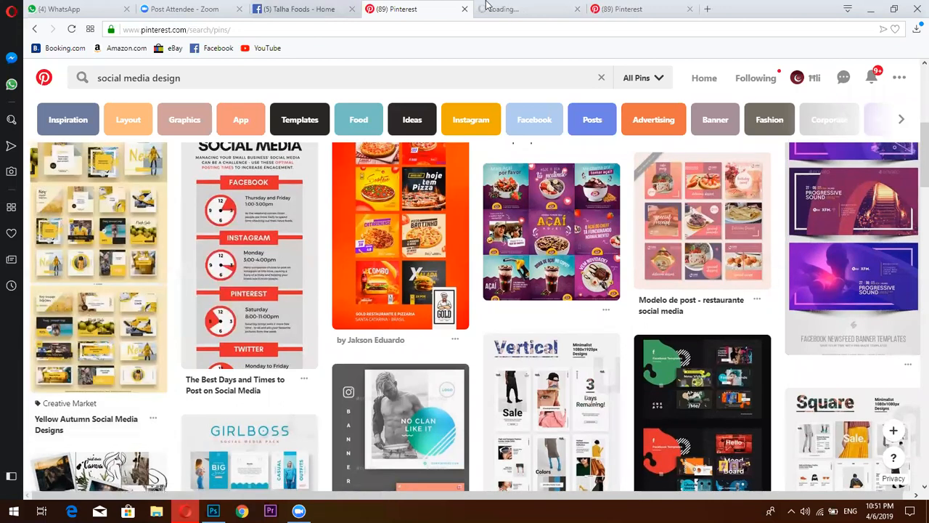
left_click(487, 7)
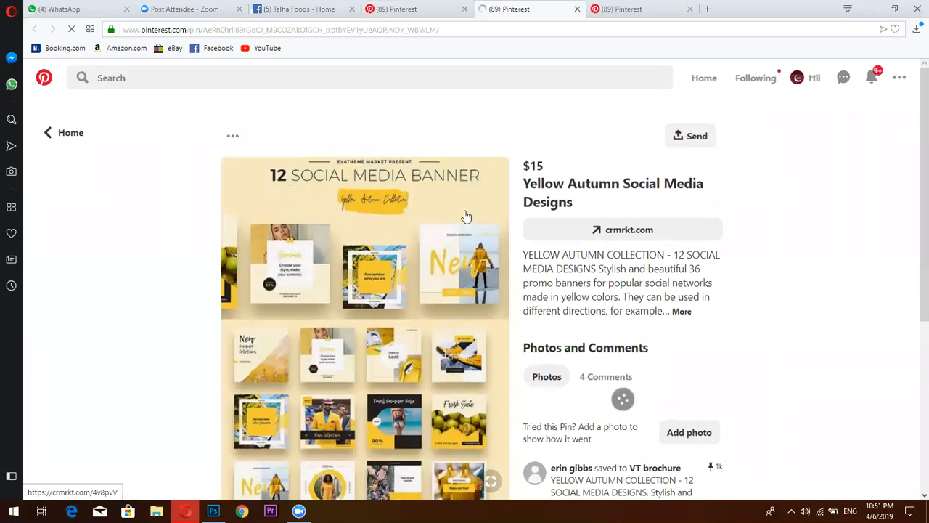
scroll(912, 141, "down", 2)
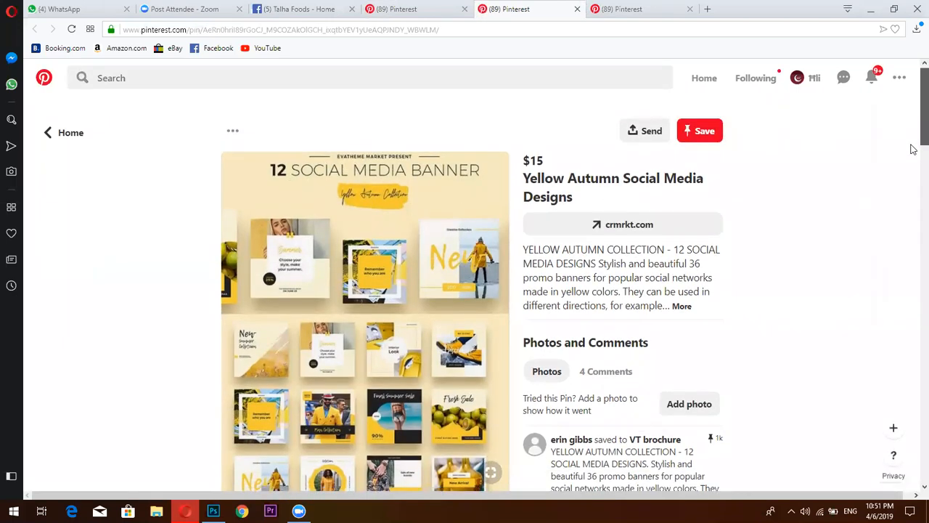
scroll(406, 304, "down", 1)
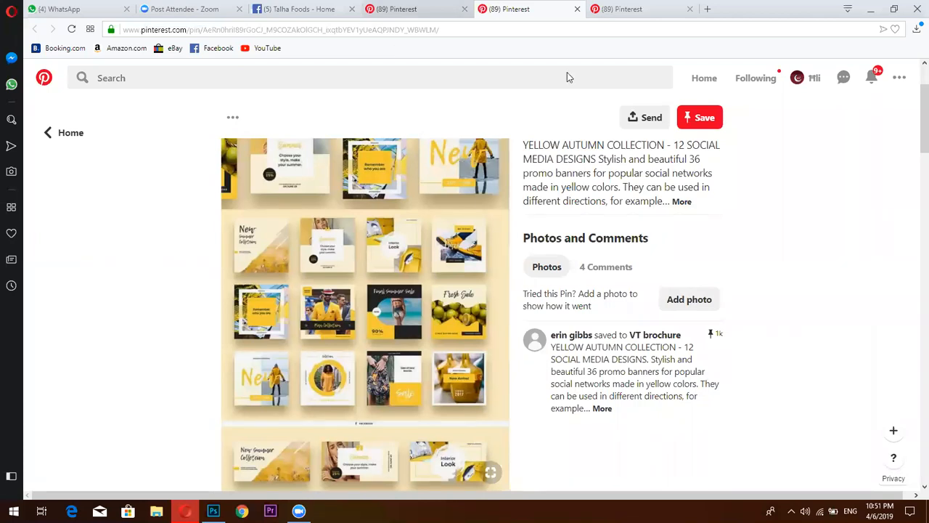
Go back to the "social media design" results and compare the colour schemes and layouts of the campaign sets
key("ctrl+shift+Tab")
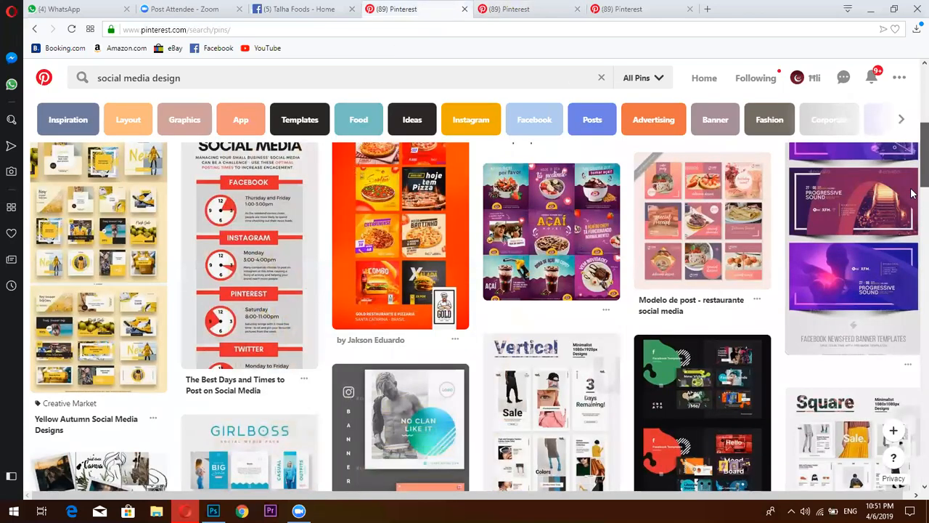
scroll(911, 193, "down", 5)
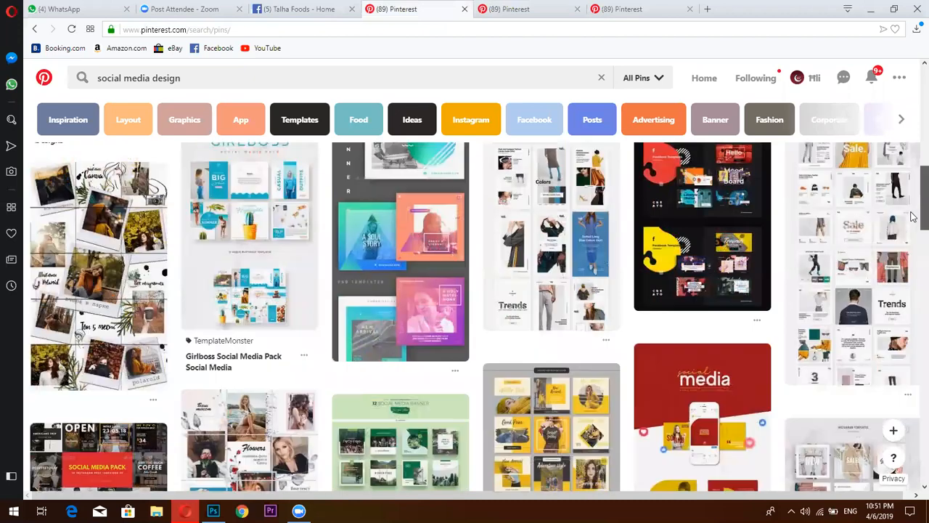
scroll(912, 232, "down", 1)
scroll(912, 239, "down", 3)
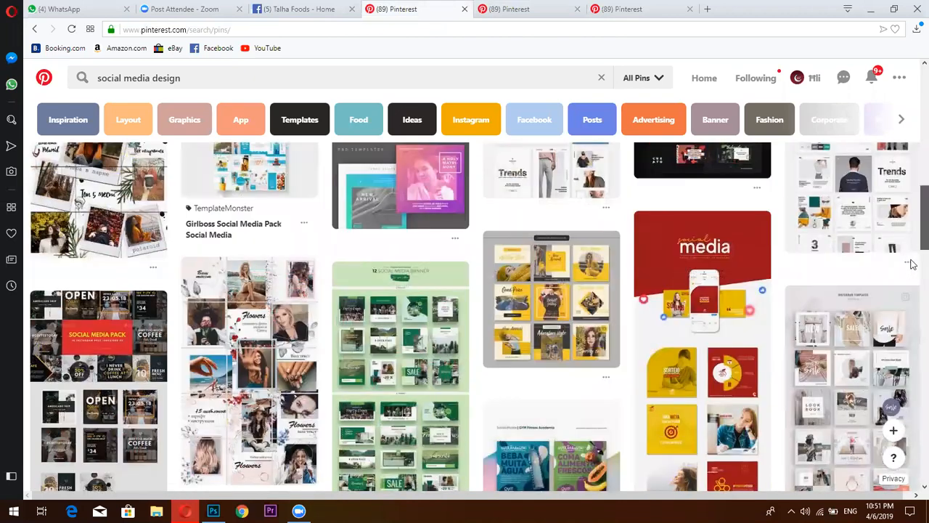
scroll(913, 185, "up", 10)
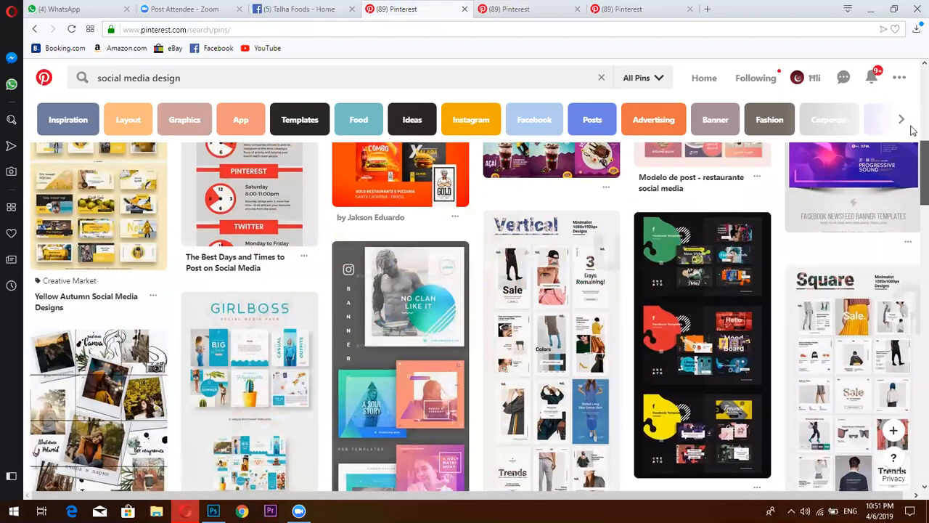
scroll(913, 103, "up", 3)
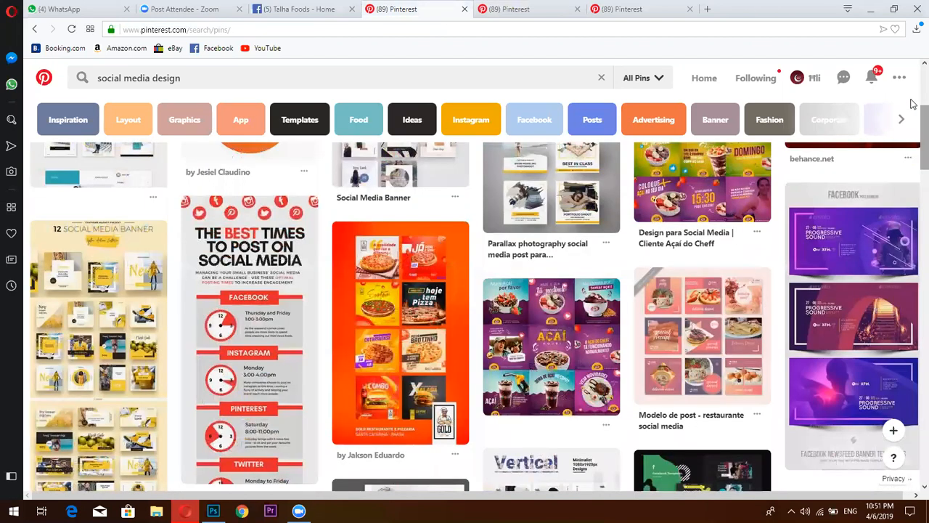
scroll(912, 104, "up", 2)
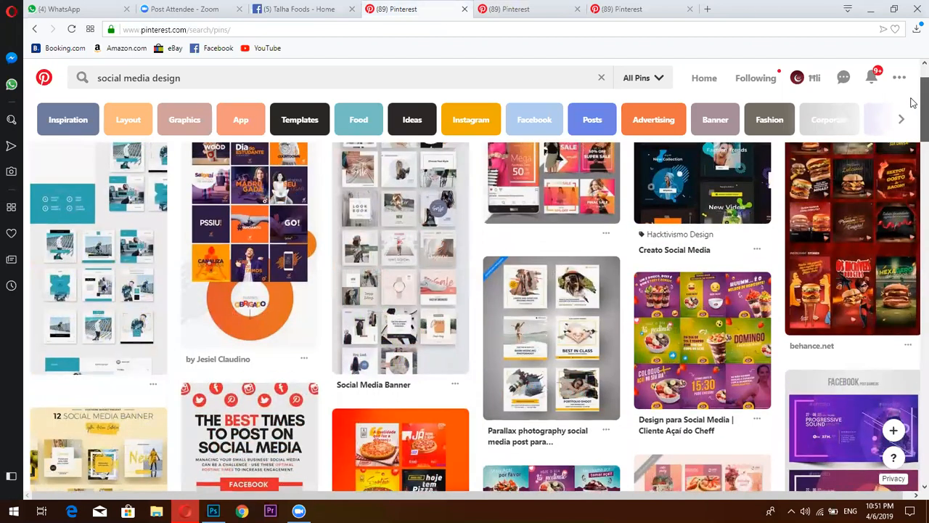
scroll(912, 87, "up", 1)
scroll(912, 85, "up", 1)
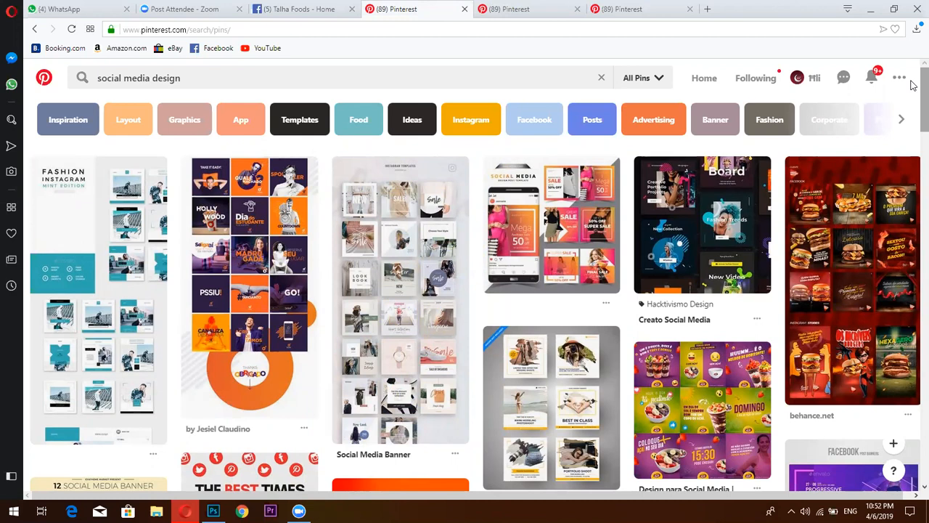
scroll(912, 94, "down", 3)
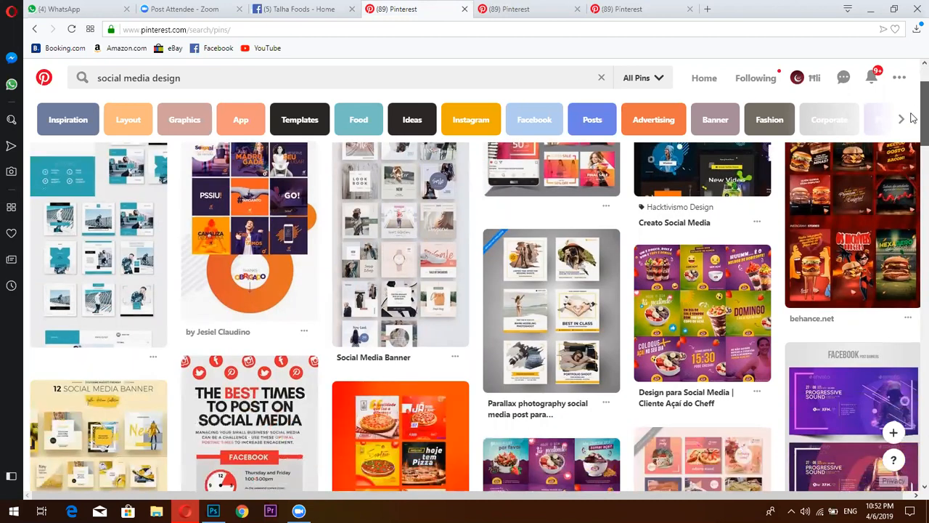
scroll(914, 134, "down", 2)
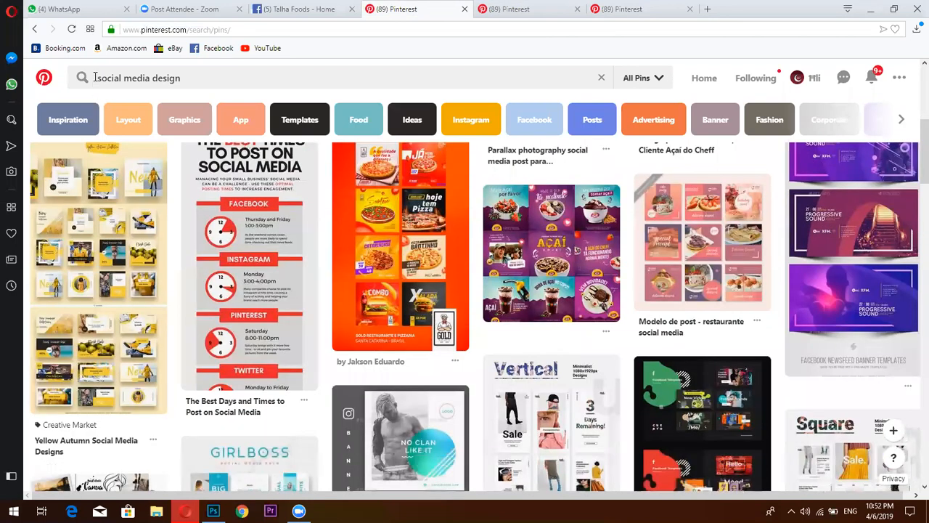
Replace the current Pinterest search with "resturant design"
left_click(95, 77)
type("re")
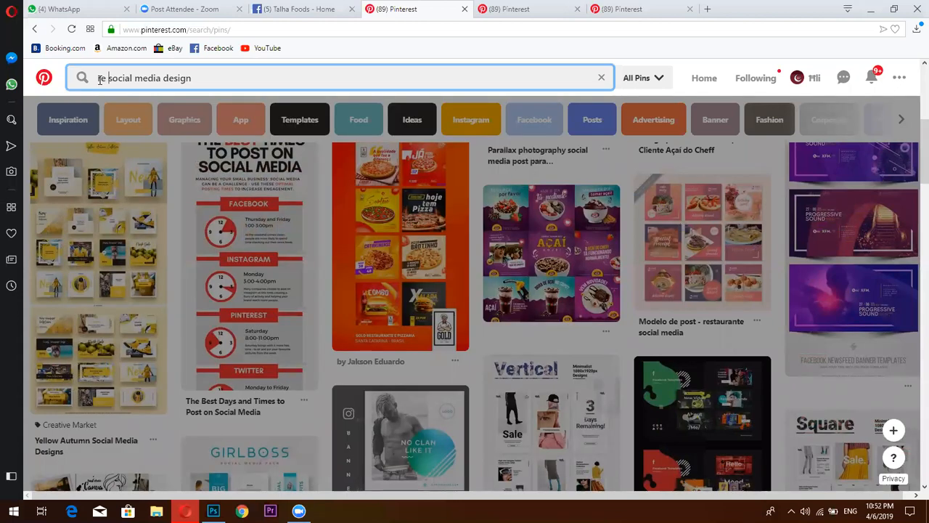
key("BackSpace")
left_click_drag(231, 77, 98, 78)
key("BackSpace")
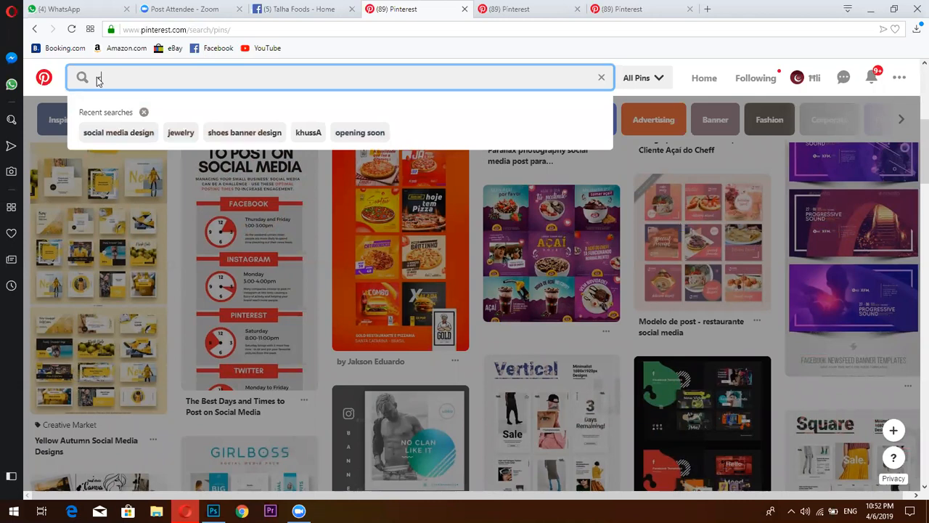
type("restura")
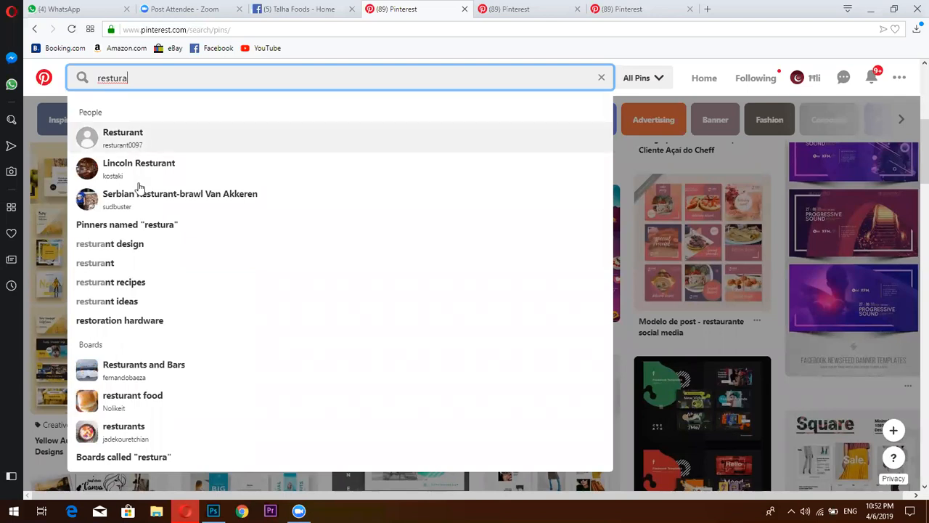
left_click(136, 242)
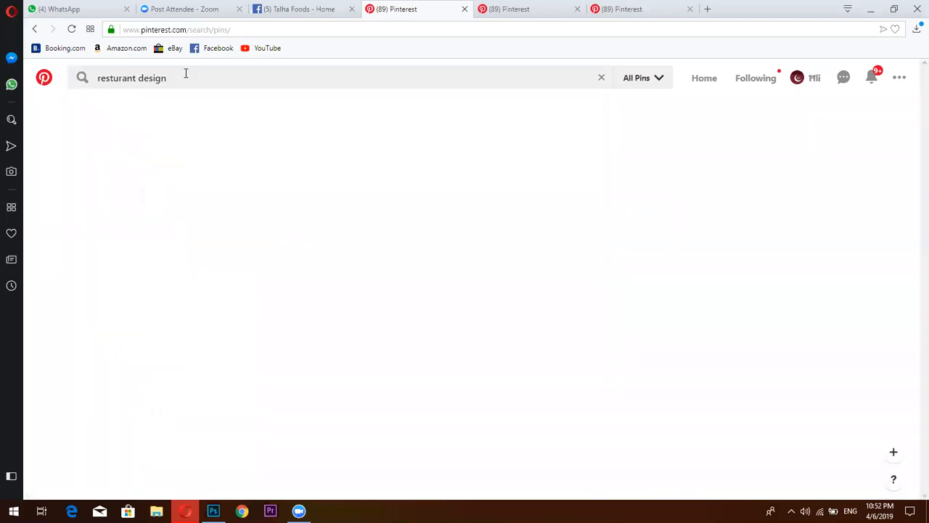
Change the Pinterest search to "resturant social media design"
left_click(185, 73)
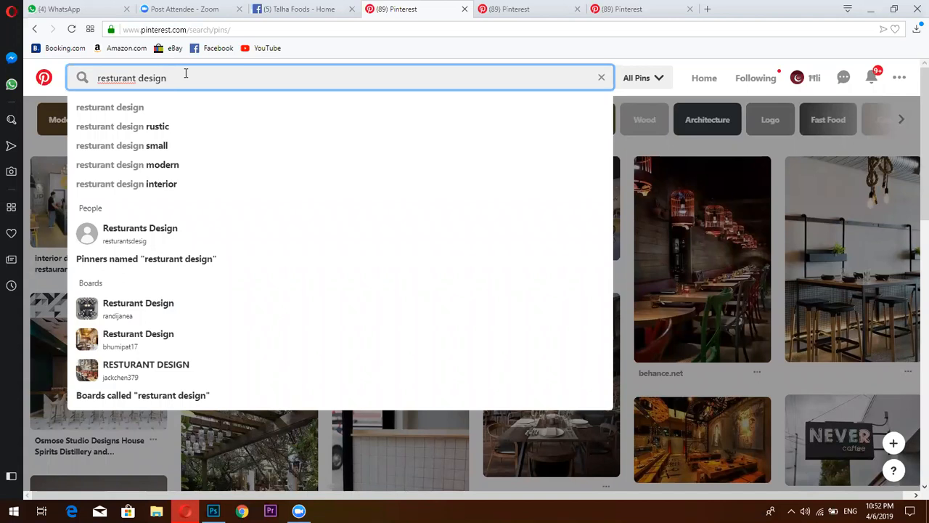
key("BackSpace")
key("BackSpace")
key("BackSpace")
key("BackSpace")
key("BackSpace")
key("BackSpace")
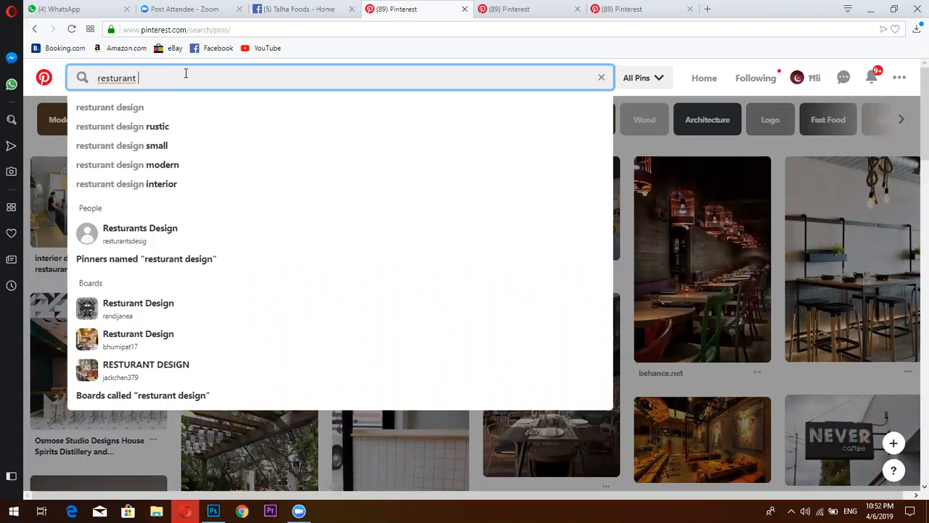
type("social med")
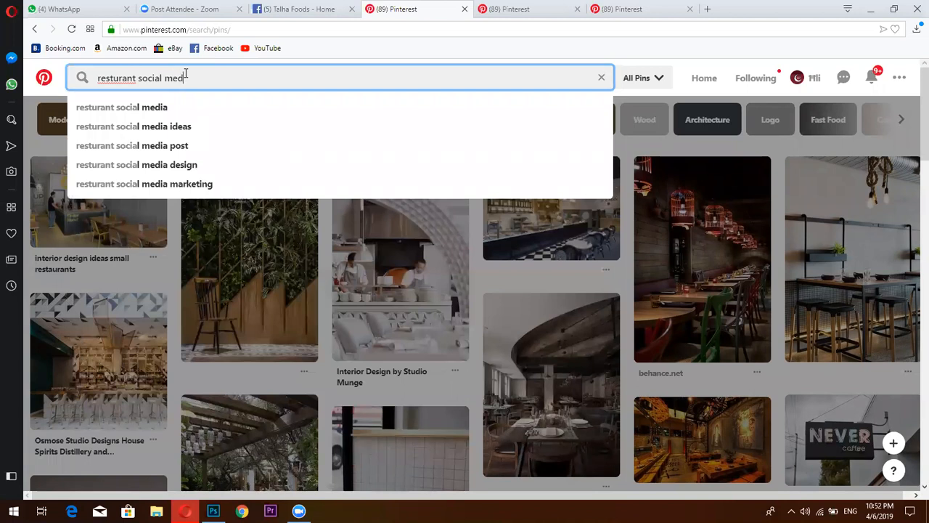
left_click(194, 165)
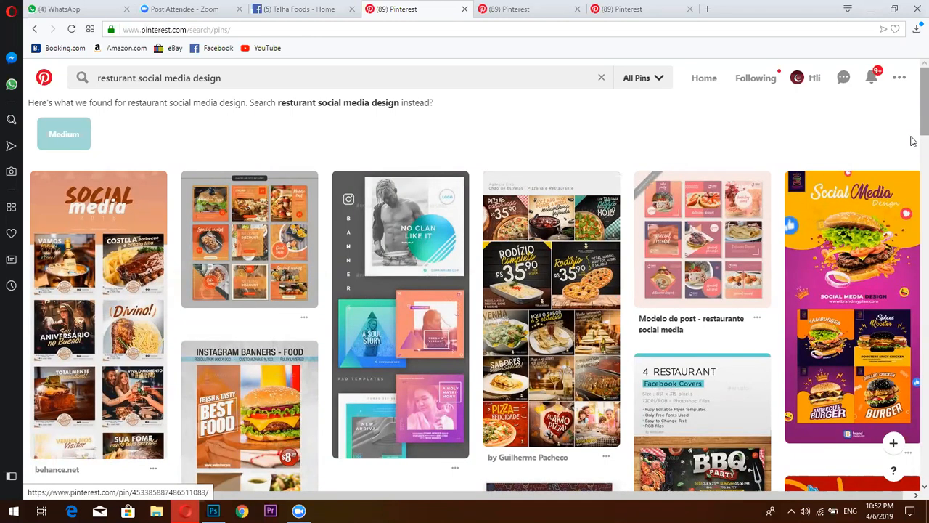
Open the Instagram Banners Food pin from the restaurant results in a new tab
scroll(913, 141, "down", 2)
mouse_move(258, 197)
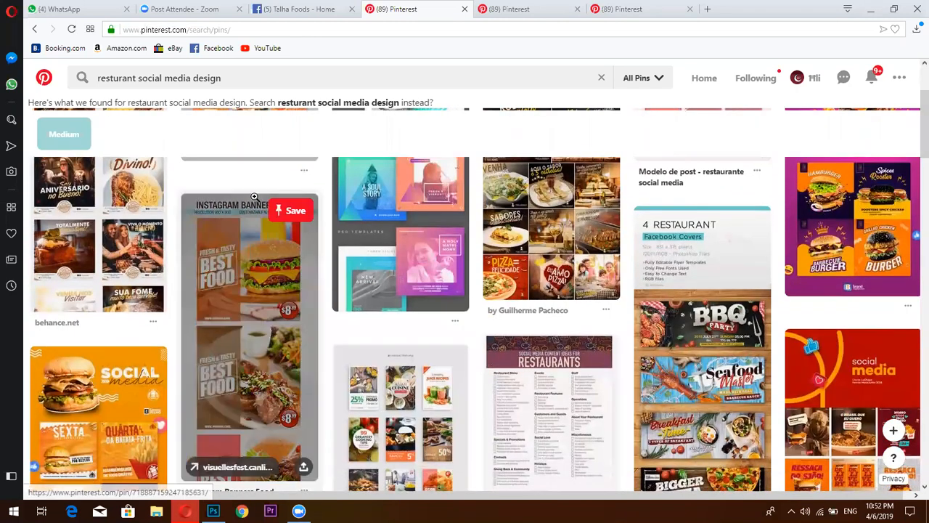
right_click(245, 238)
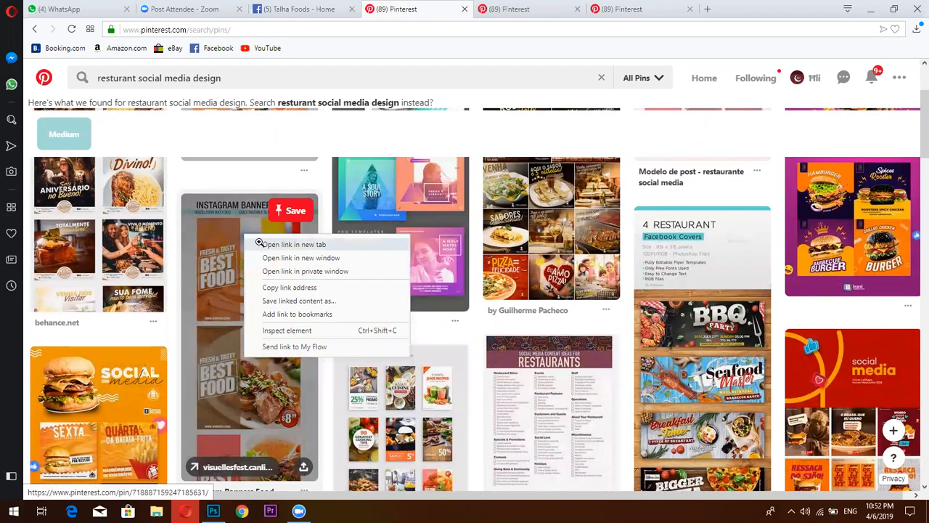
left_click(263, 244)
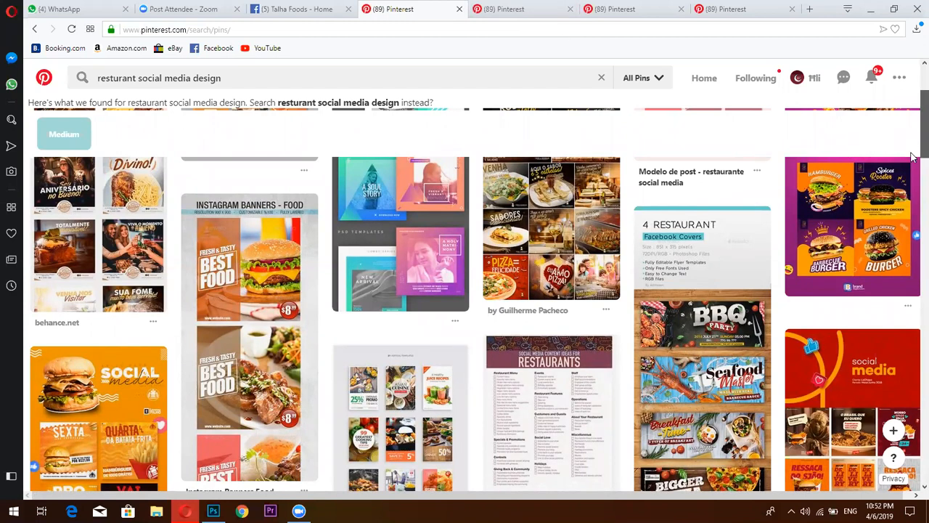
Open the orange "Duelo de Crushes" spaghetti pin in a new tab and compare its layout with the Instagram Banners Food pin
scroll(912, 157, "down", 2)
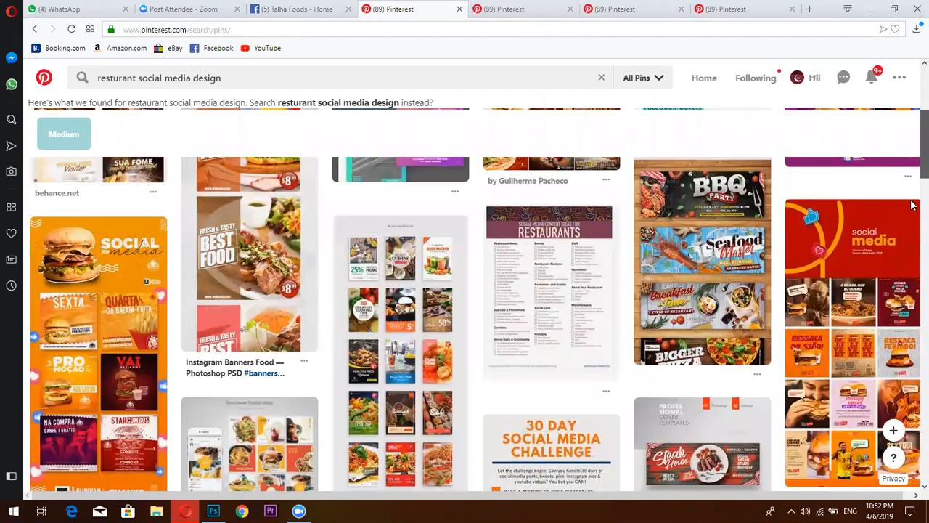
scroll(912, 205, "down", 2)
scroll(912, 205, "down", 3)
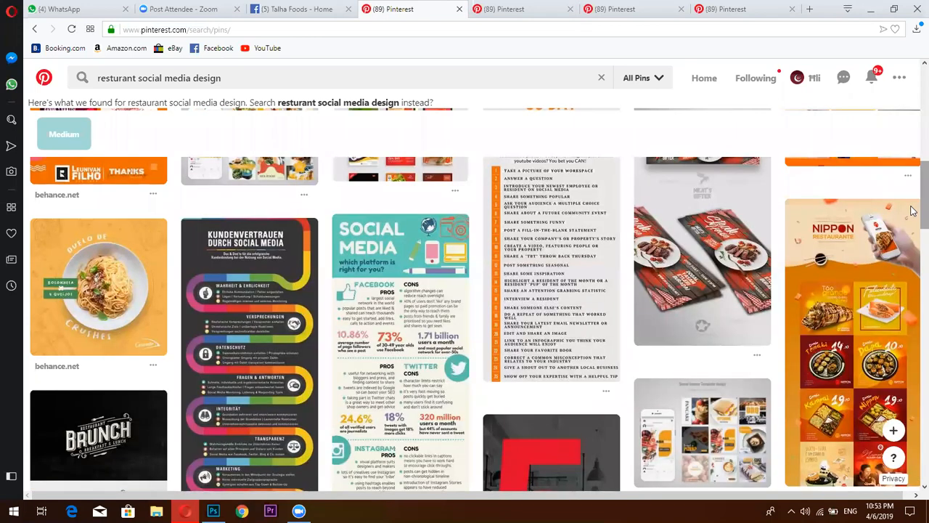
right_click(103, 273)
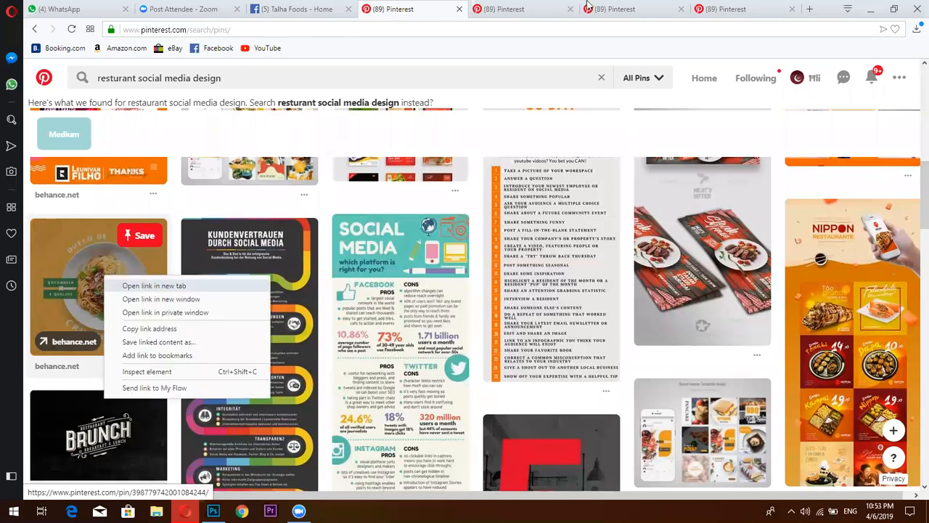
key("Return")
left_click(546, 9)
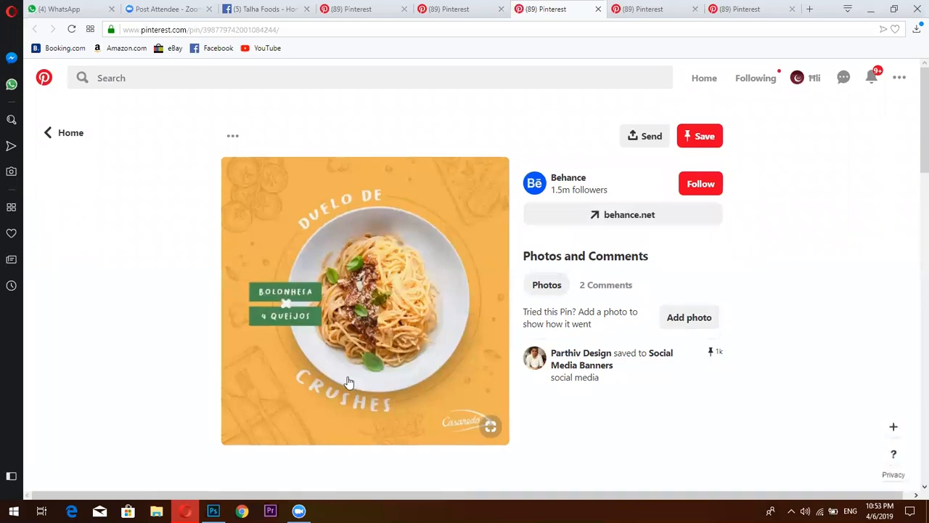
mouse_move(413, 363)
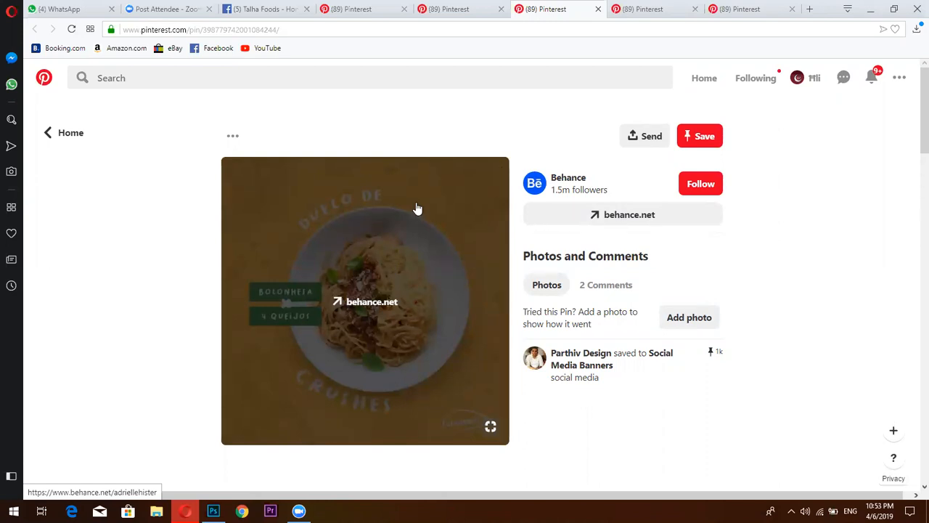
left_click(456, 8)
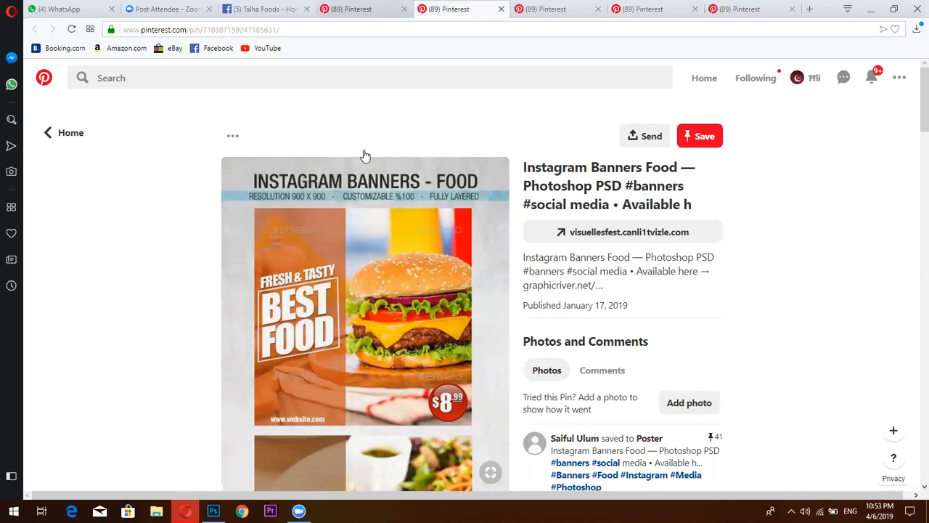
key("ctrl+shift+Tab")
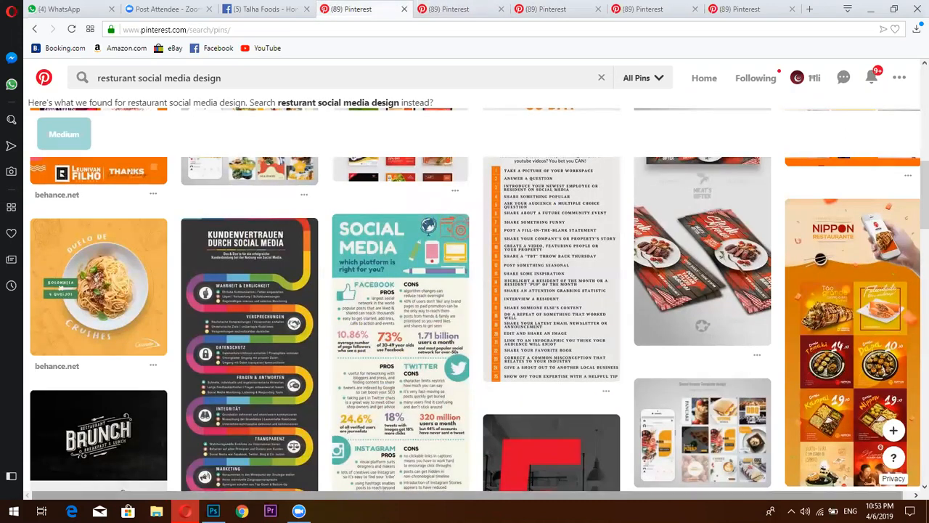
Switch to Photoshop and bring up the blank Untitled-1 document
left_click(213, 510)
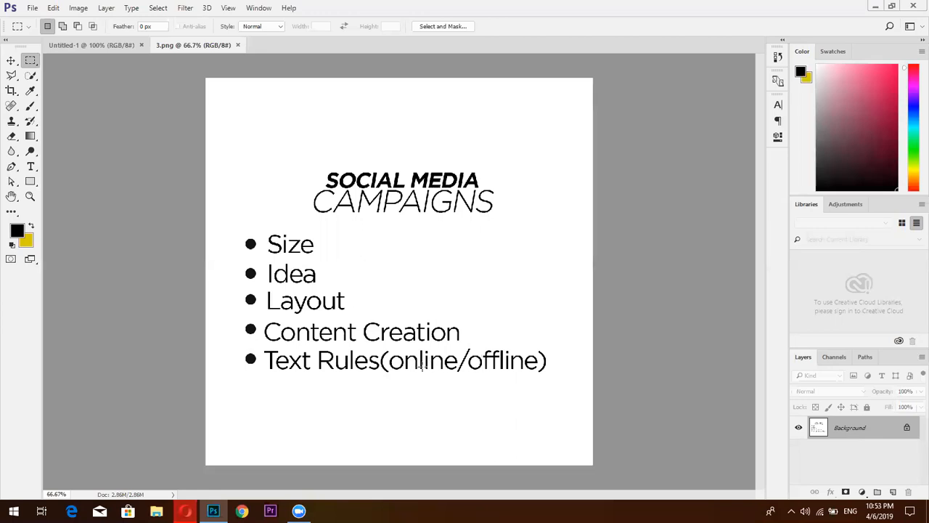
left_click(108, 47)
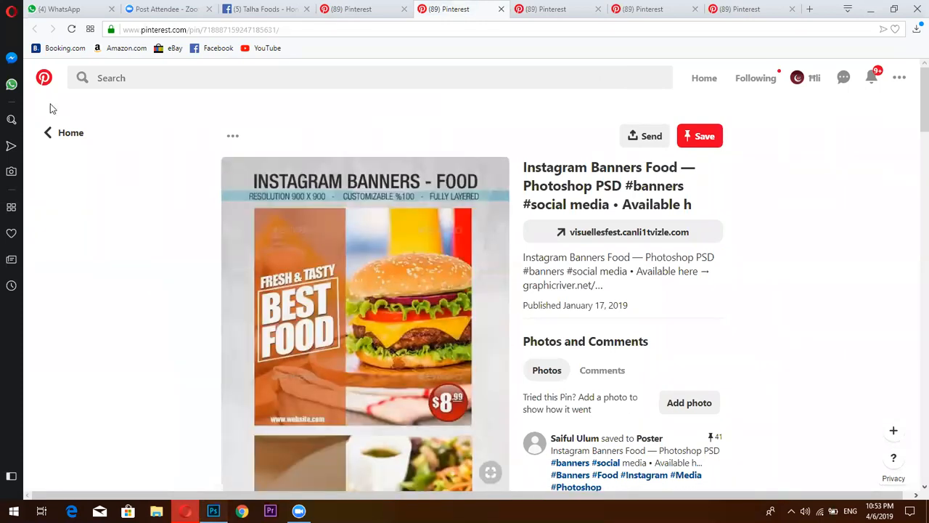
key("alt+Tab")
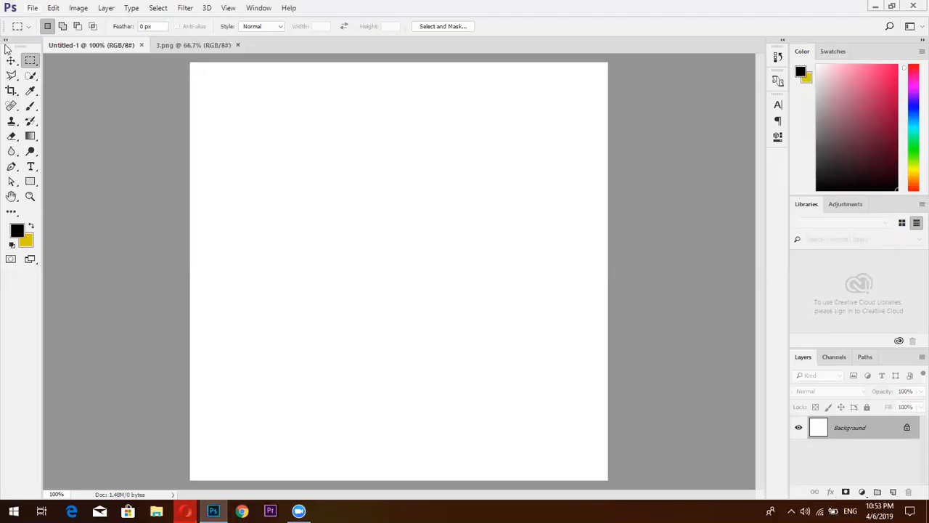
Open the burger and fries photo 8ce6b04e-6844-445c-b244-d97f459a811f from the Downloads folder
key("alt+f")
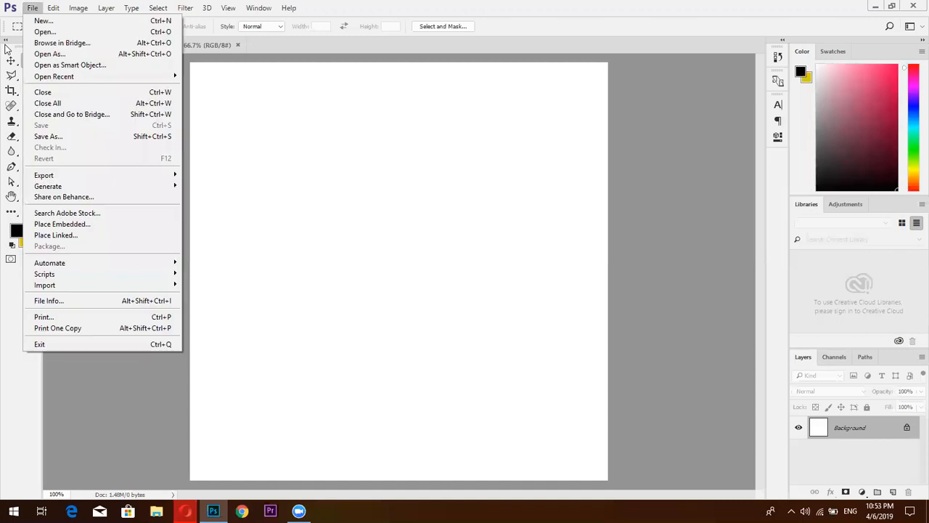
left_click(45, 34)
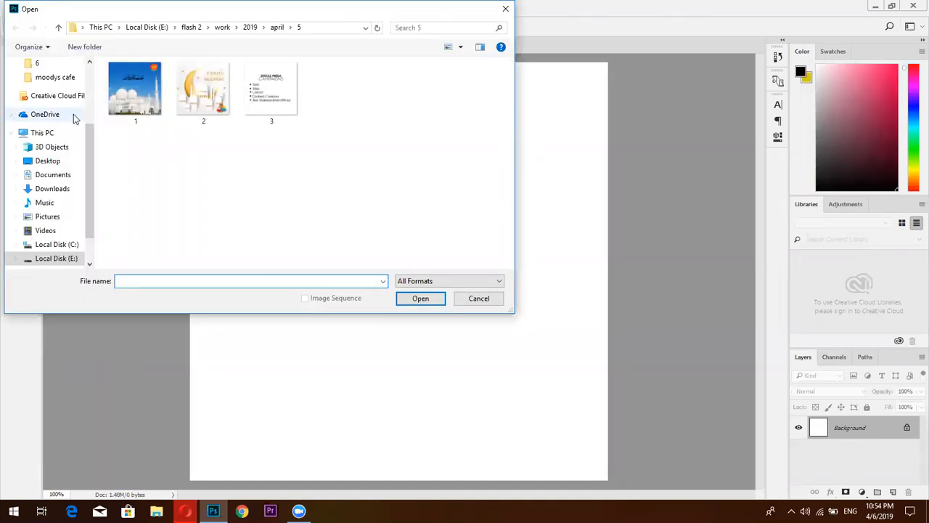
left_click(67, 188)
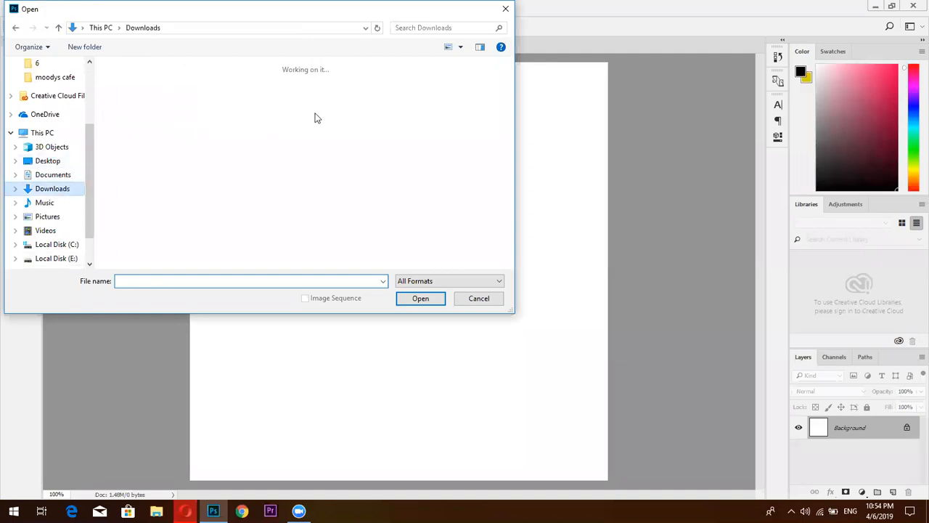
left_click_drag(508, 71, 510, 92)
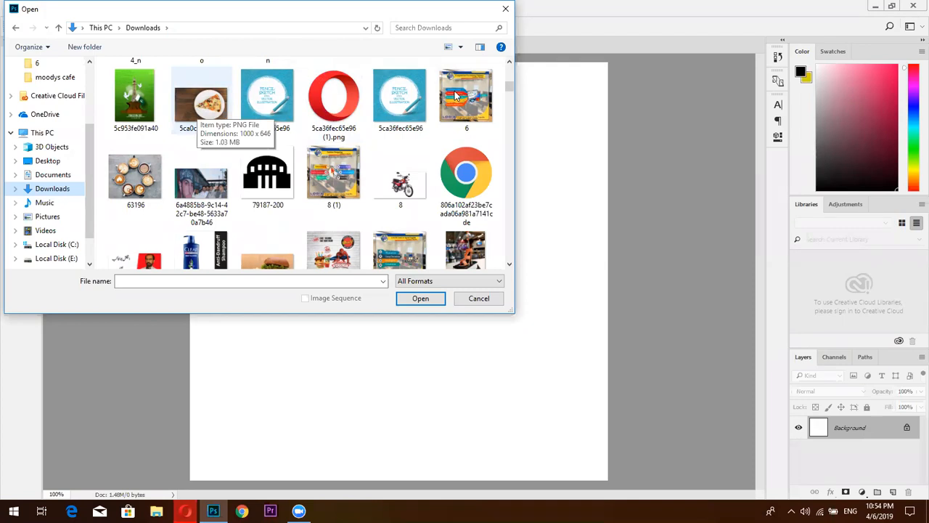
scroll(509, 85, "down", 2)
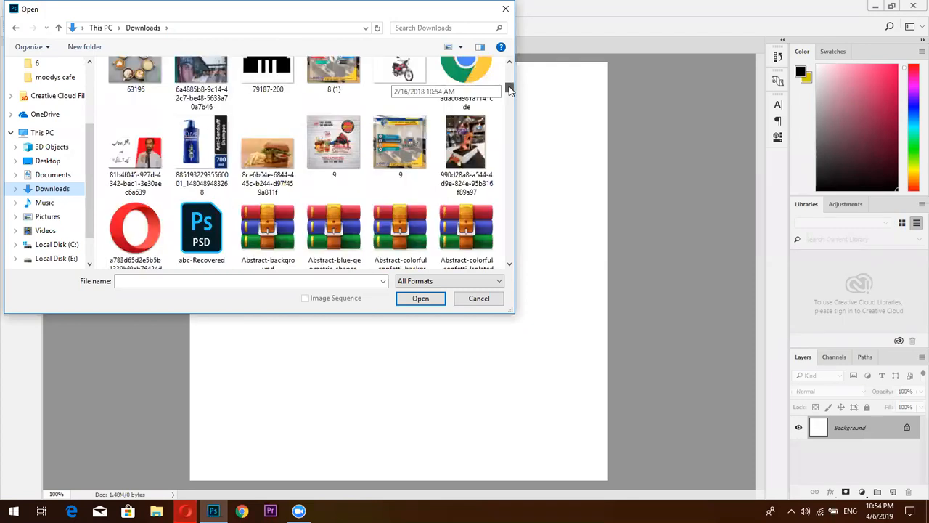
double_click(273, 152)
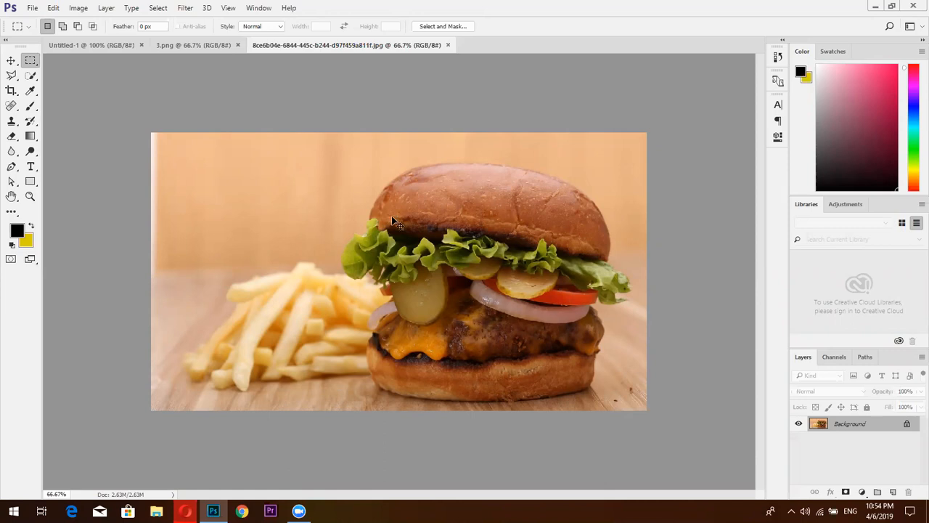
Convert the burger photo's Background to a normal layer and shift it slightly with the Move tool
key("ctrl+plus")
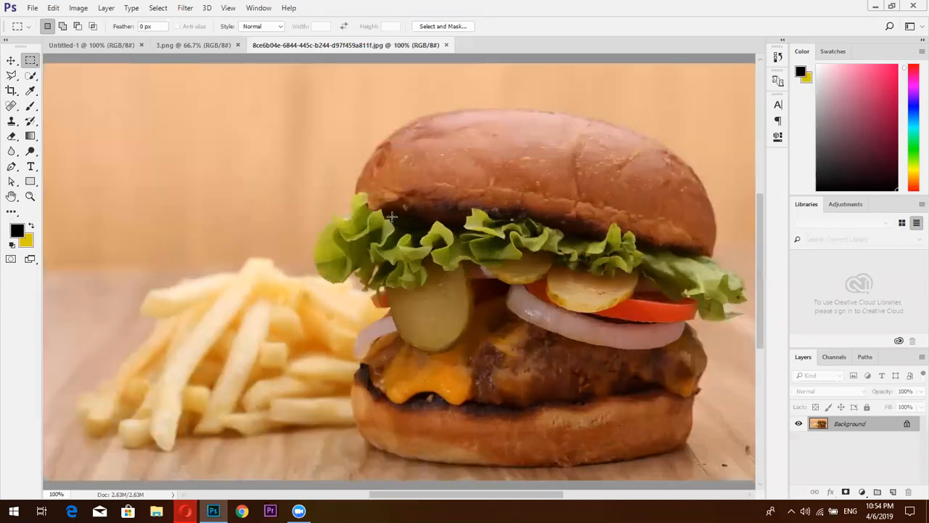
left_click(11, 60)
left_click_drag(438, 311, 323, 304)
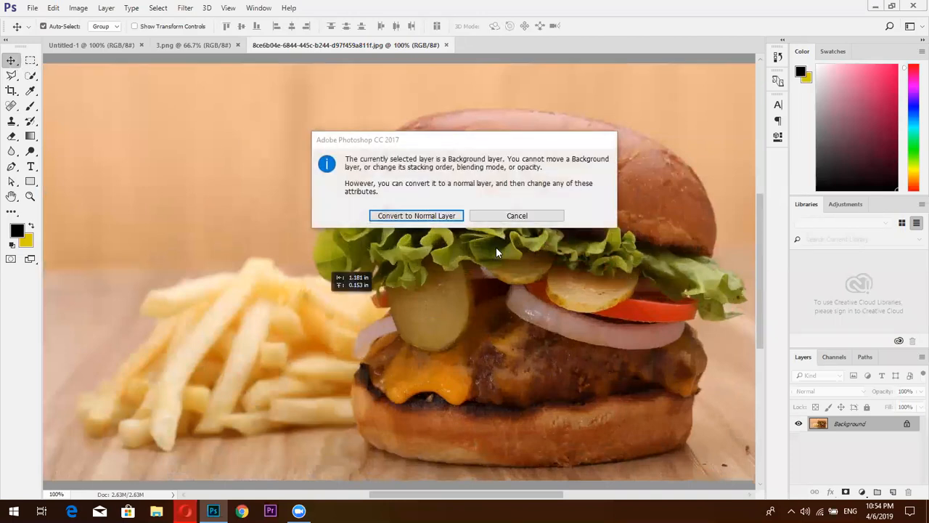
left_click(520, 218)
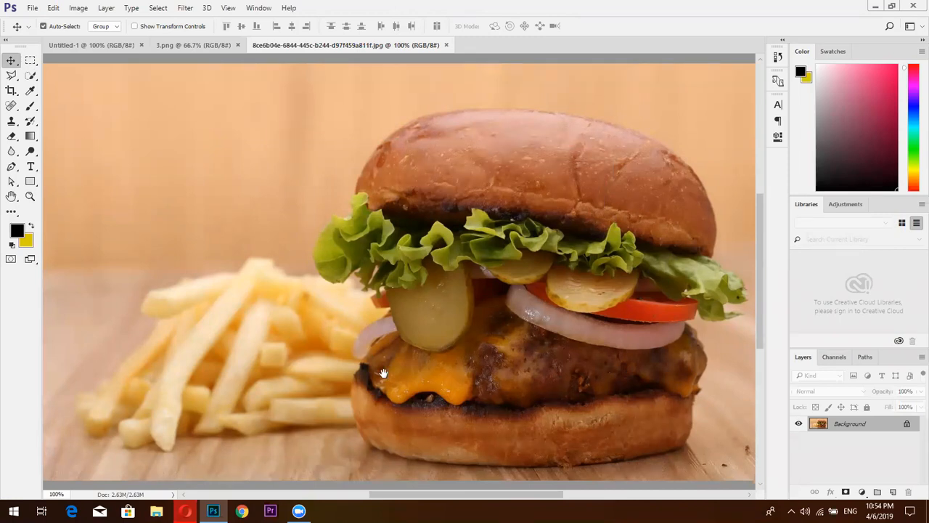
left_click_drag(382, 292, 304, 336)
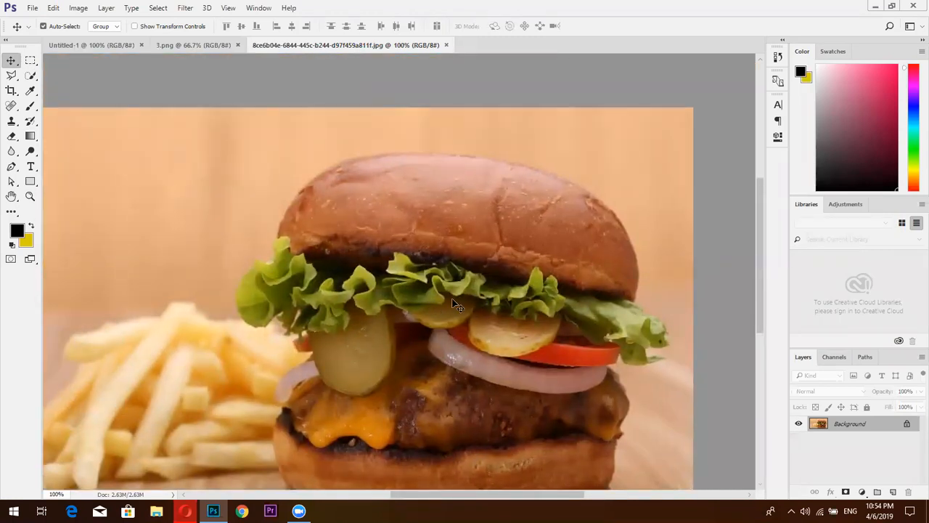
left_click_drag(550, 374, 518, 349)
left_click(431, 217)
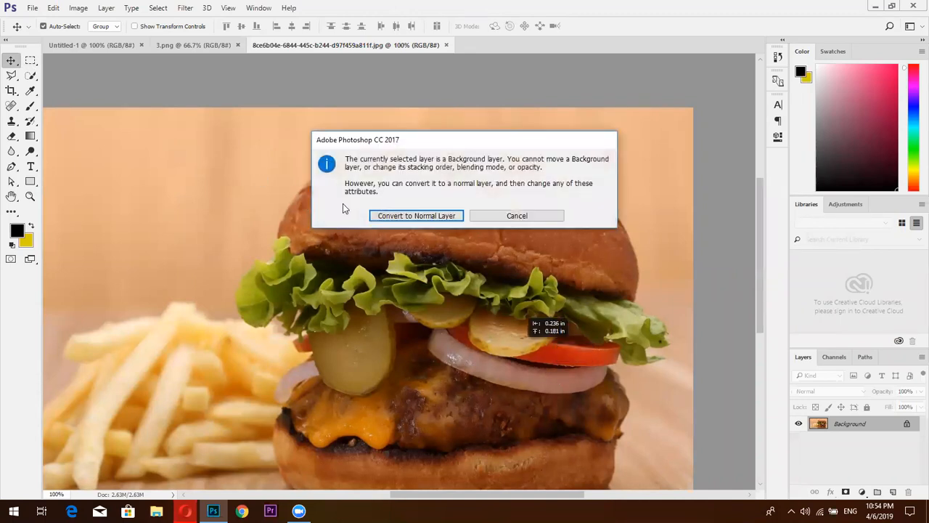
left_click(385, 214)
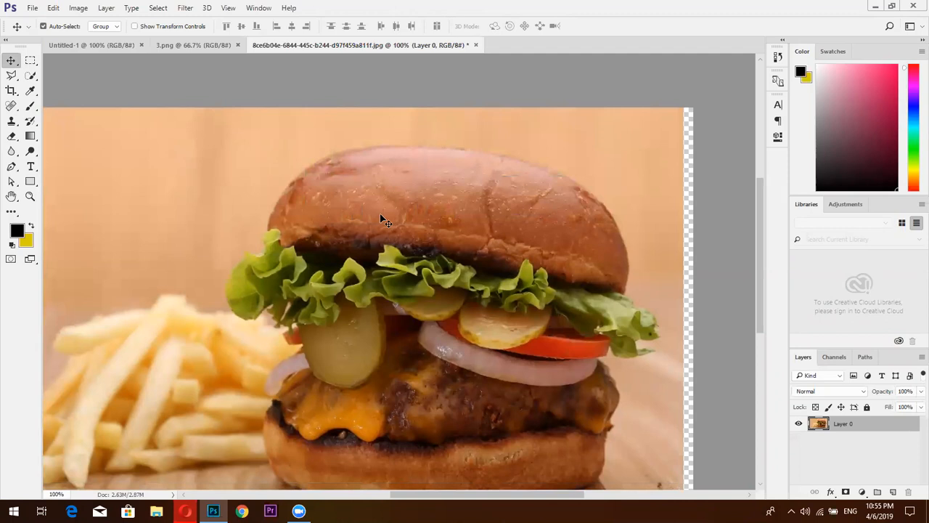
Copy the burger photo layer into the Untitled-1 document and position it across the canvas
left_click_drag(380, 216, 303, 197)
left_click_drag(124, 71, 482, 231)
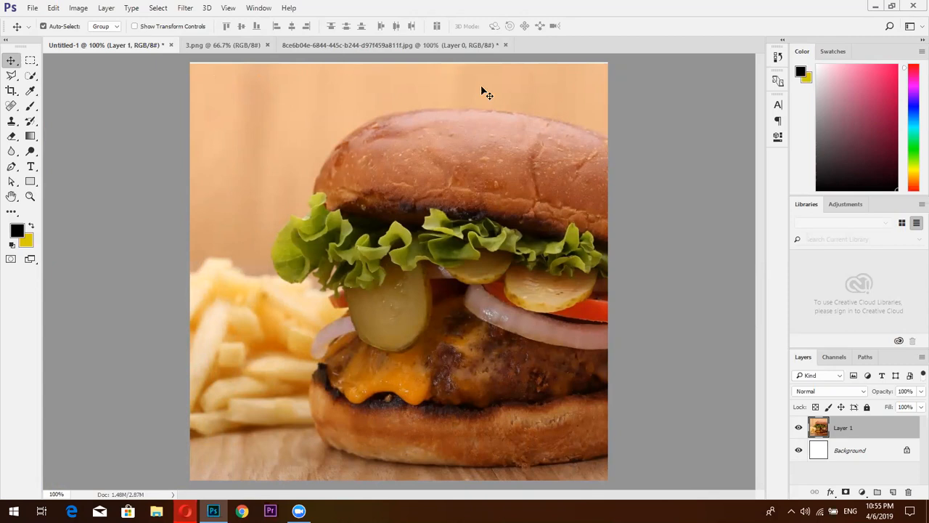
left_click(30, 62)
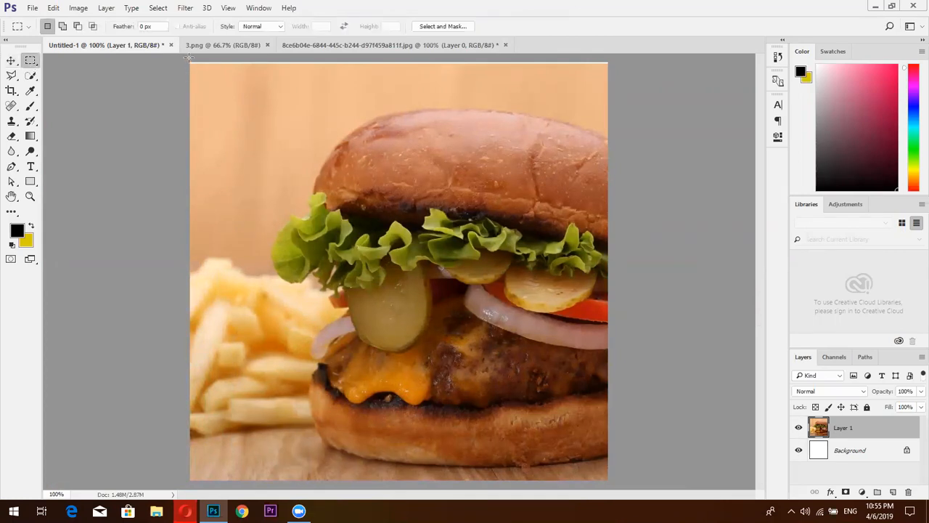
left_click_drag(190, 64, 674, 106)
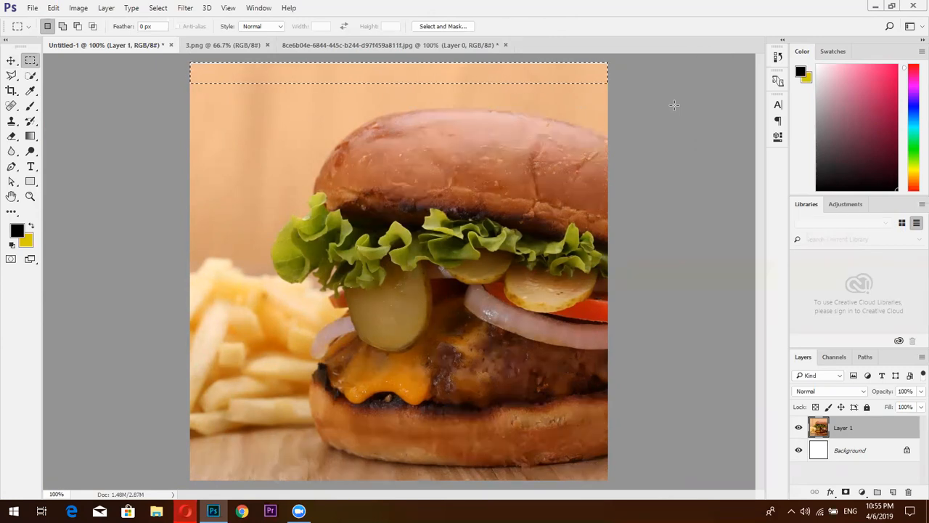
key("ctrl+d")
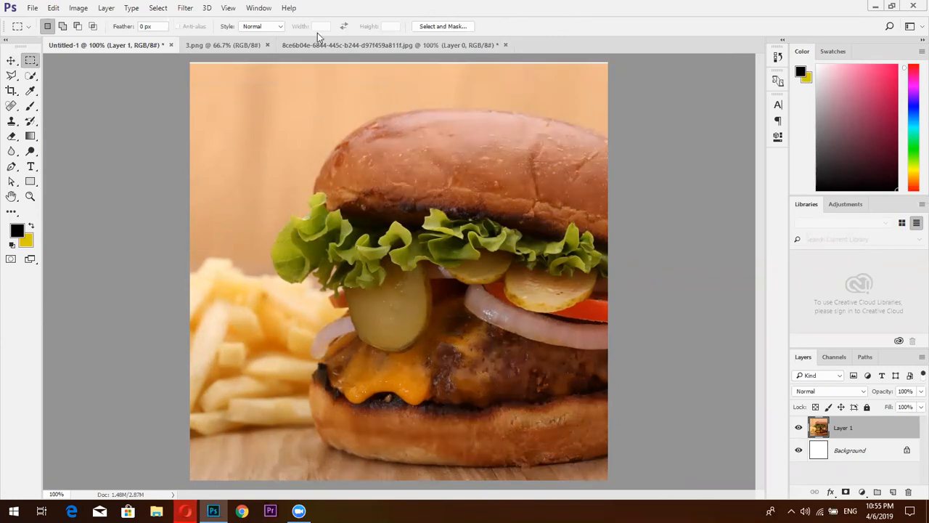
left_click(30, 61)
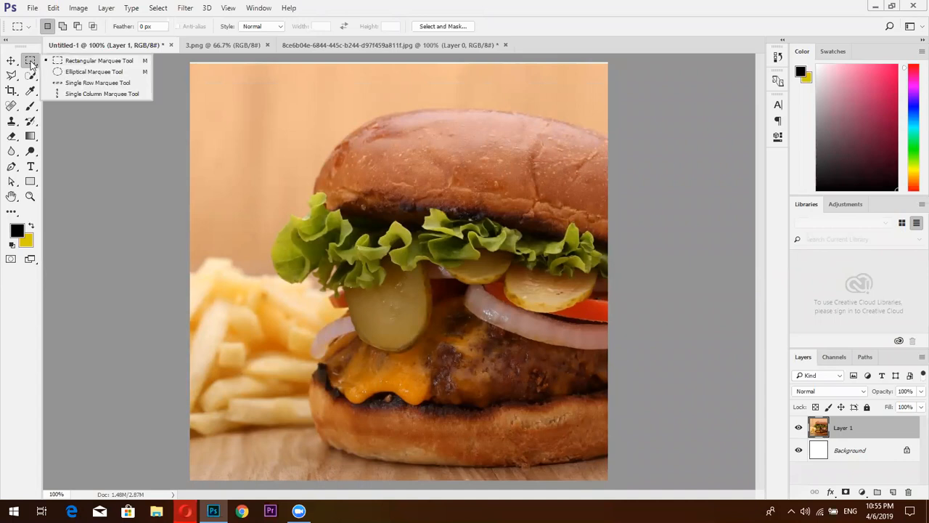
left_click(75, 63)
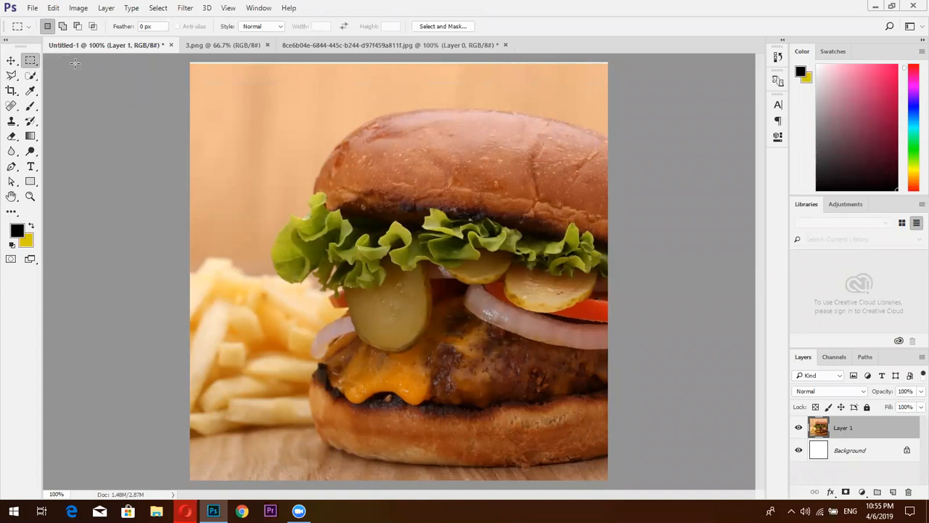
Open the birthday balloons image shutterstock-249039241.png from the Downloads folder
left_click(215, 46)
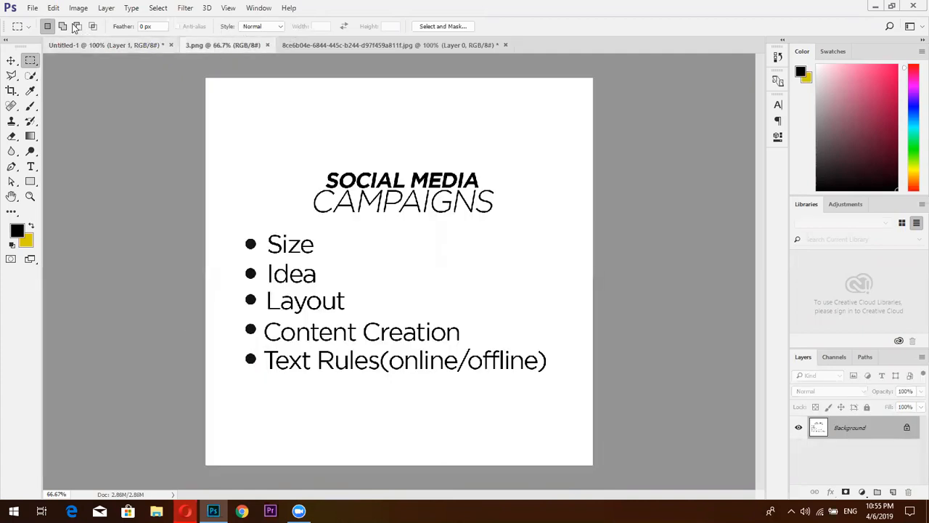
left_click(32, 8)
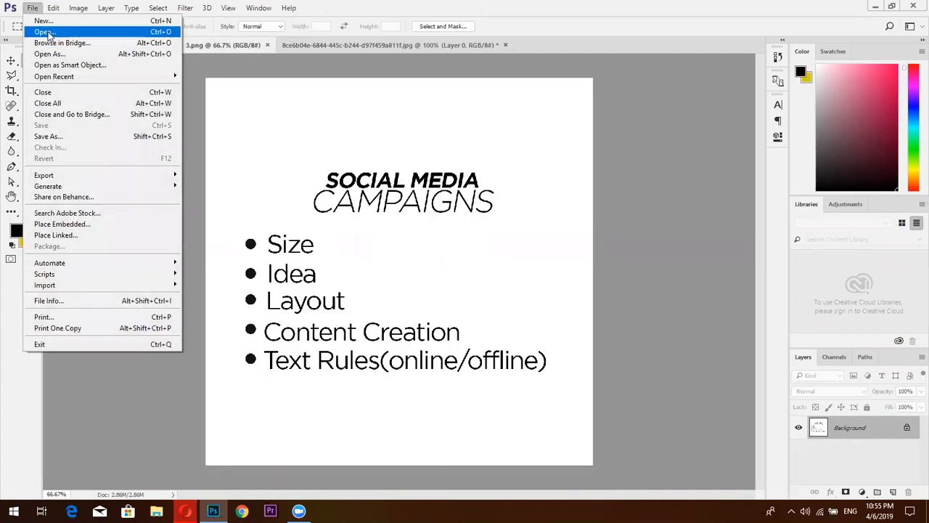
key("Return")
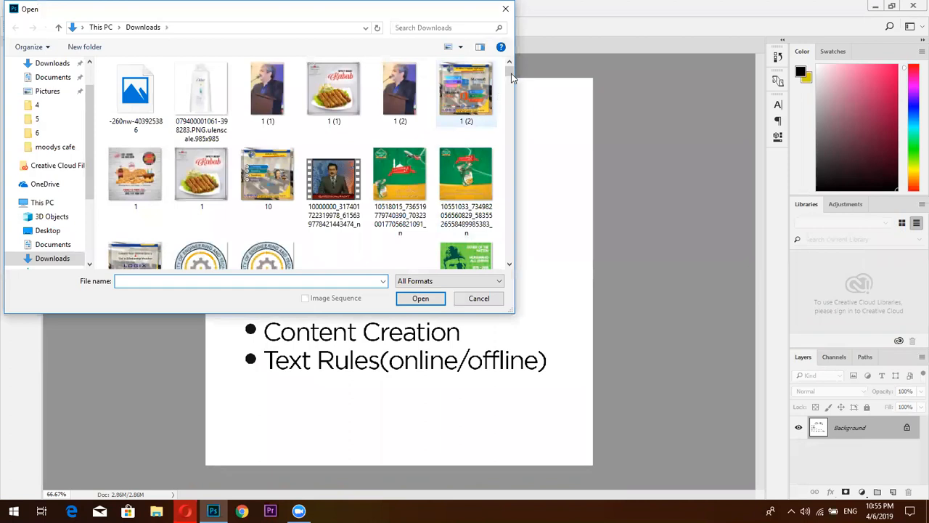
left_click_drag(511, 76, 513, 90)
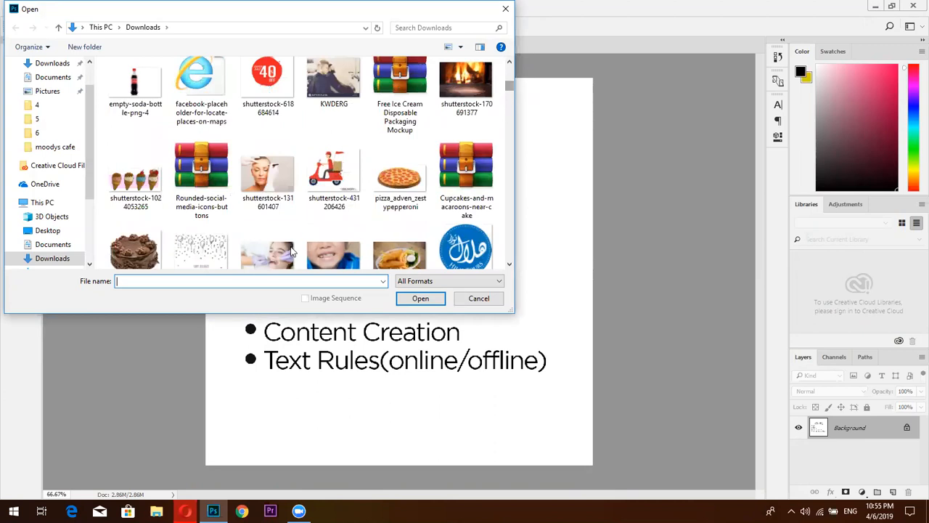
double_click(224, 260)
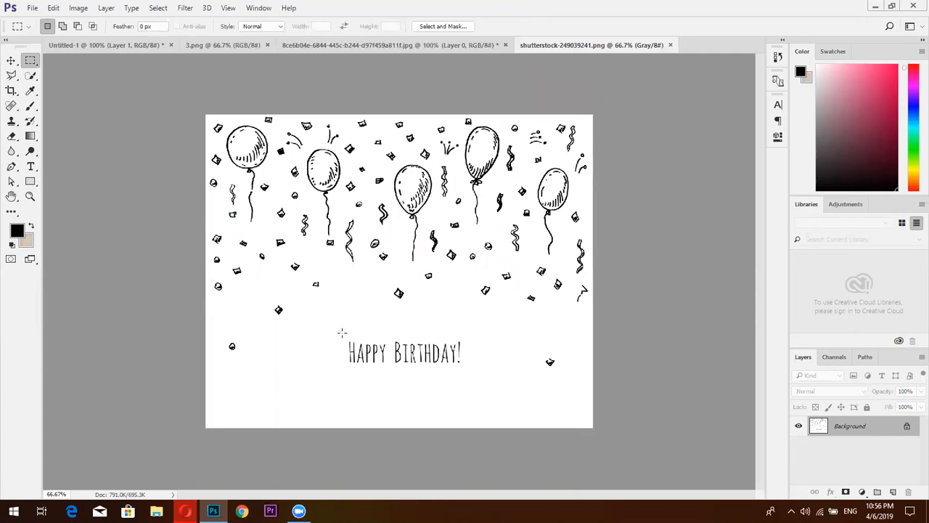
Copy the "Happy Birthday!" text area to its own layer and check the copy with the Background temporarily hidden
left_click_drag(338, 333, 471, 375)
left_click_drag(435, 352, 442, 355)
key("ctrl+j")
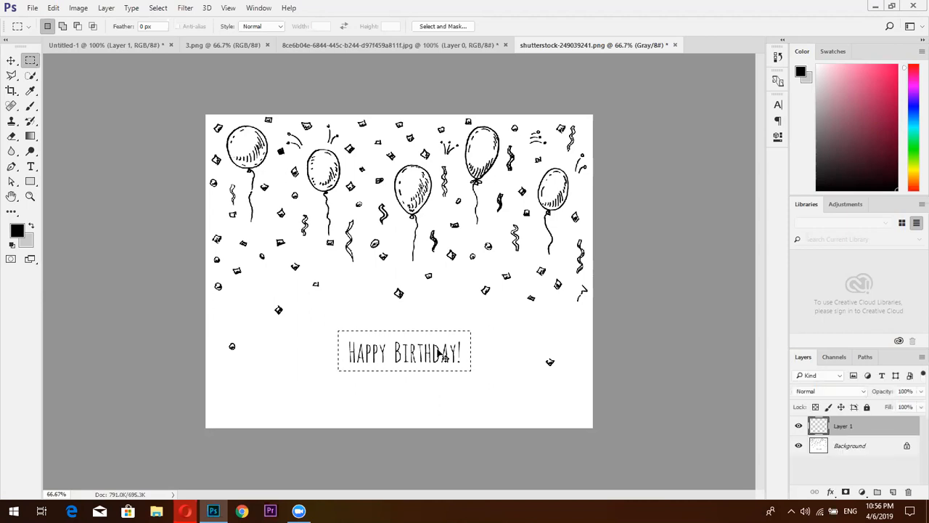
left_click(799, 446)
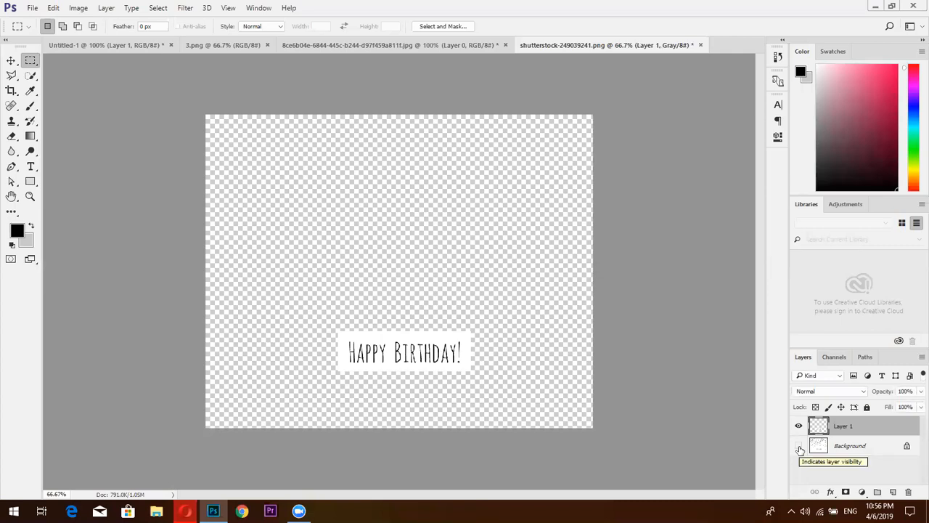
left_click(799, 446)
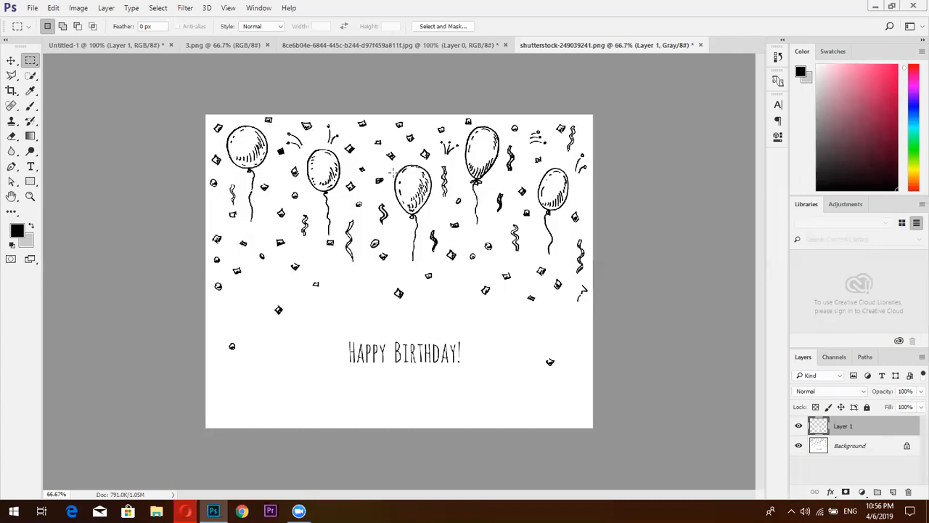
Copy the middle balloon from the Background to a new layer and isolate it by hiding the Background and text layers
left_click_drag(393, 164, 434, 264)
key("ctrl+j")
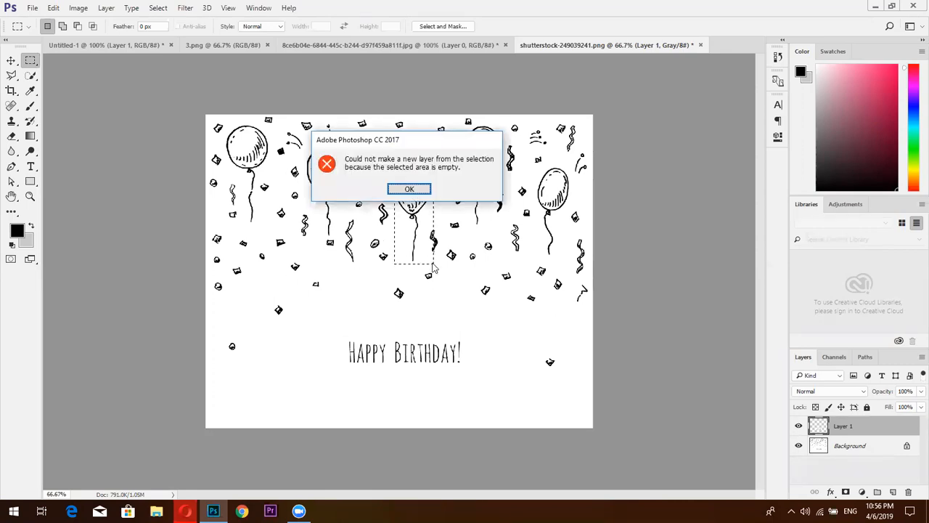
key("Return")
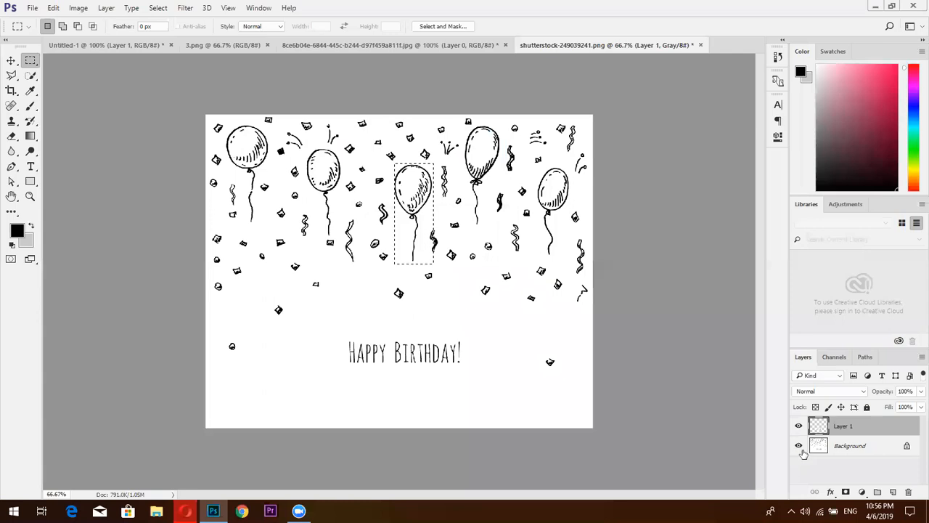
left_click(816, 446)
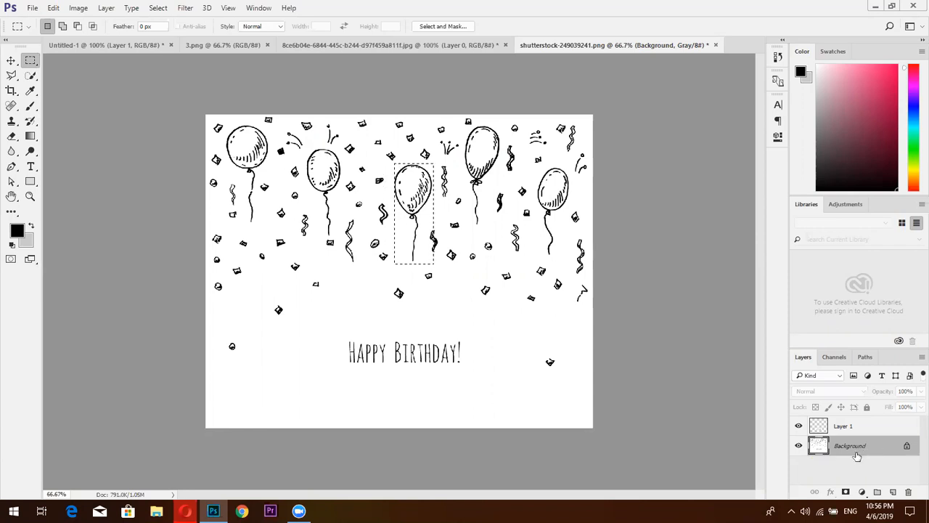
key("ctrl+j")
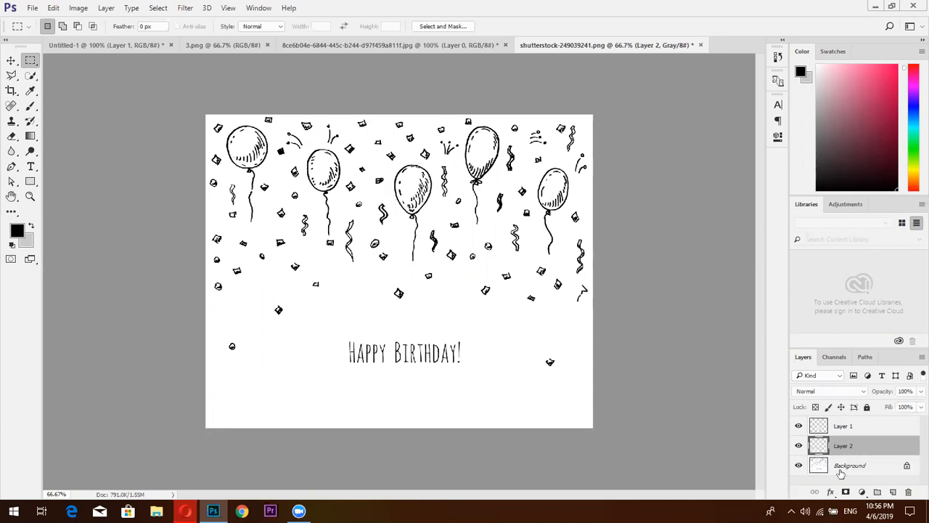
left_click(798, 465)
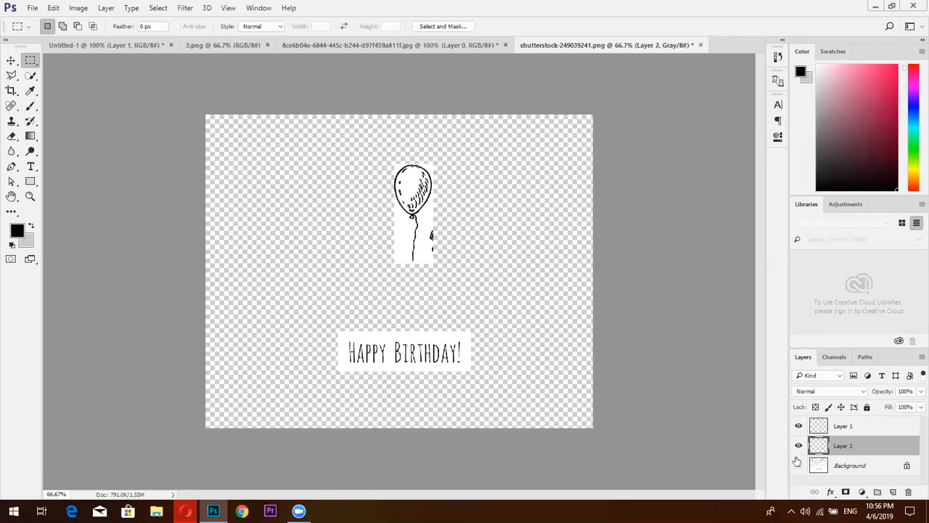
left_click(798, 426)
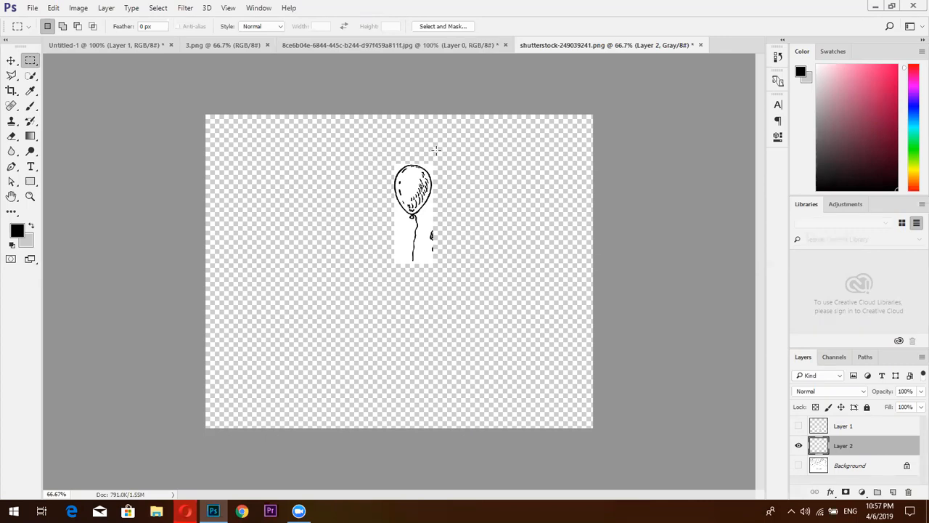
Return to the Untitled-1 document and select the thin white gap along the canvas's upper edge
left_click(387, 45)
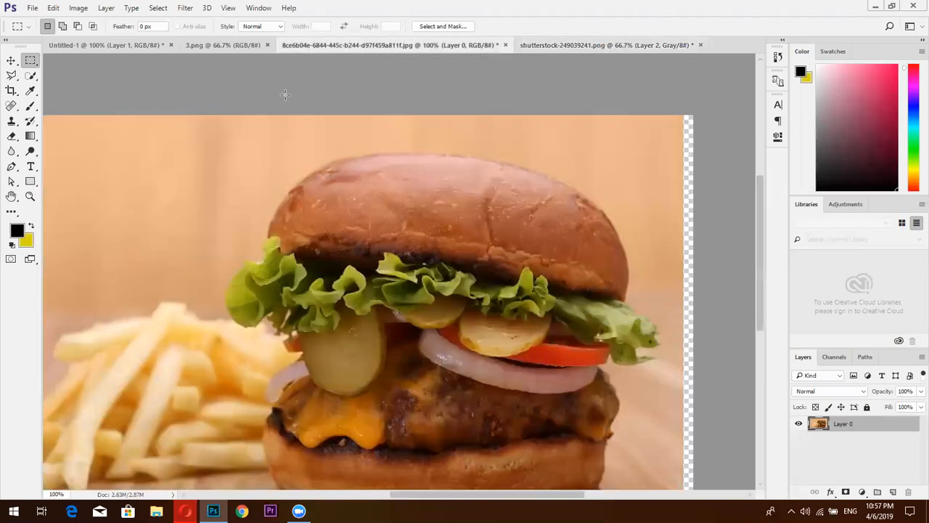
left_click(139, 44)
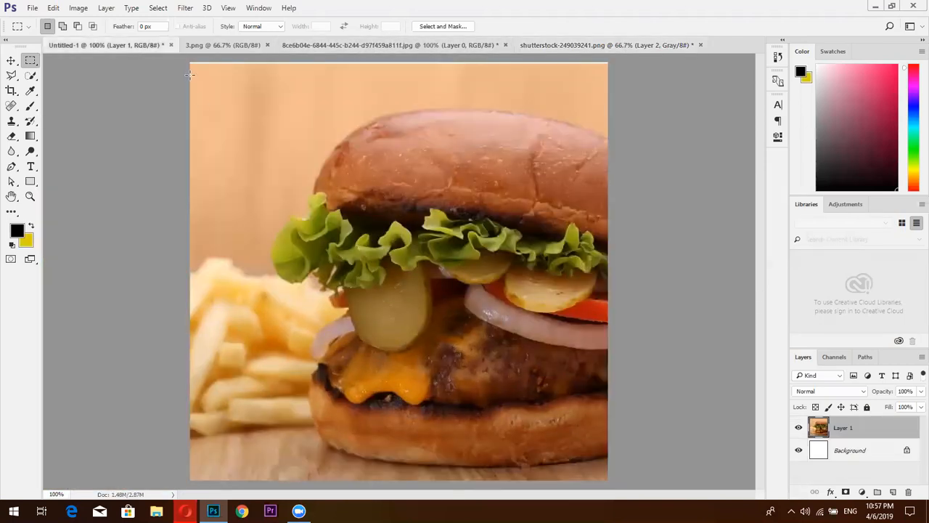
left_click_drag(188, 62, 632, 70)
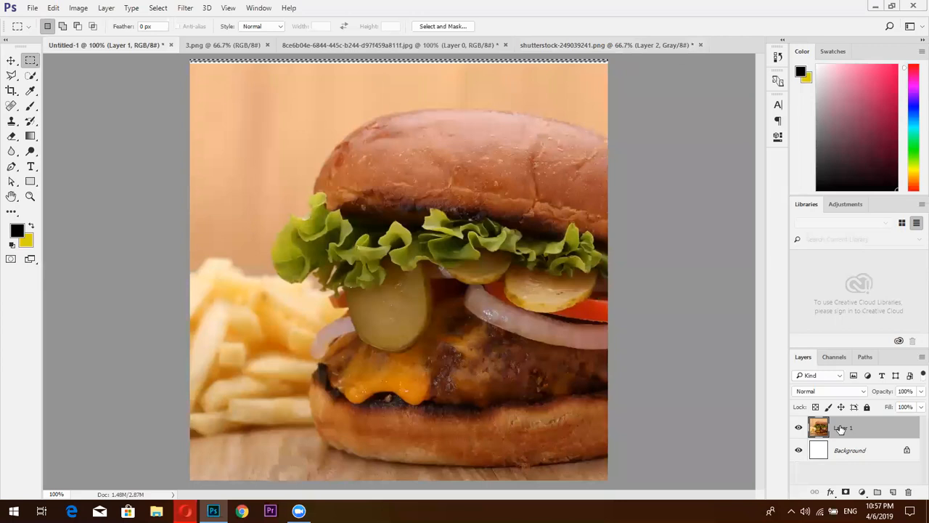
left_click(11, 60)
mouse_move(383, 265)
left_mouse_down()
mouse_move(383, 256)
mouse_move(383, 264)
left_mouse_up()
key("ctrl")
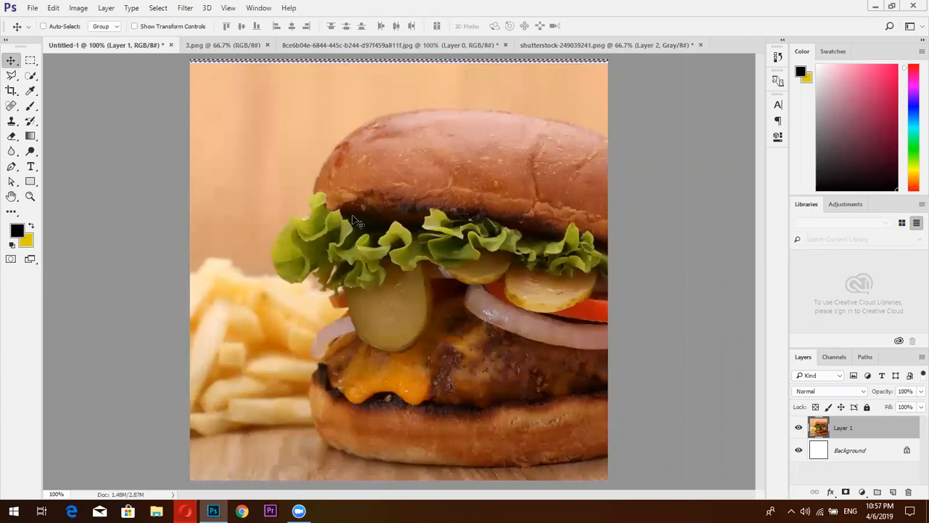
Select a wider strip across the upper edge of the burger photo and fill it with Content-Aware at 100% opacity
left_click(31, 61)
left_click_drag(187, 58, 616, 88)
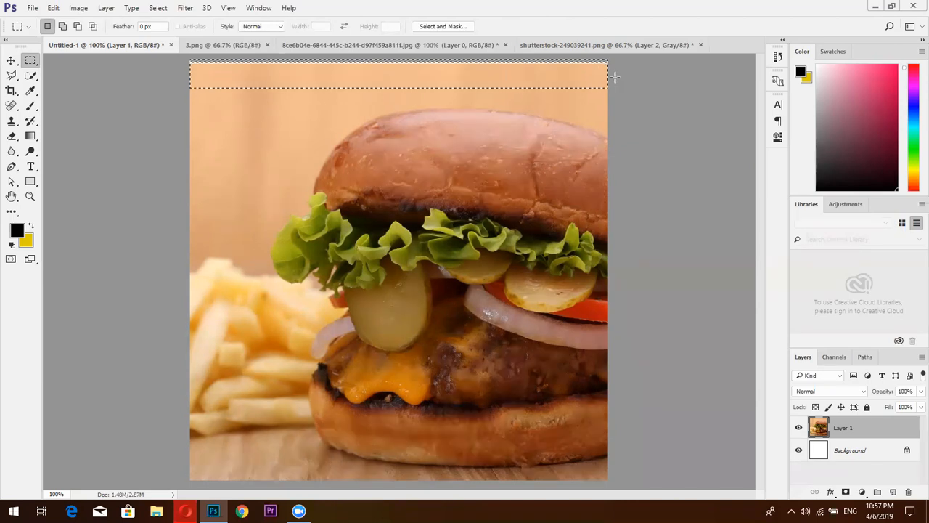
key("shift")
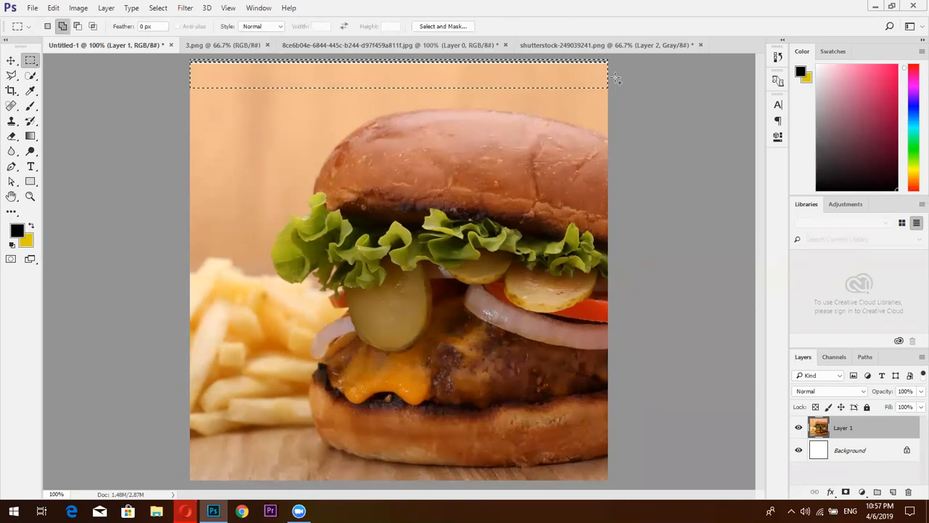
key("shift+F5")
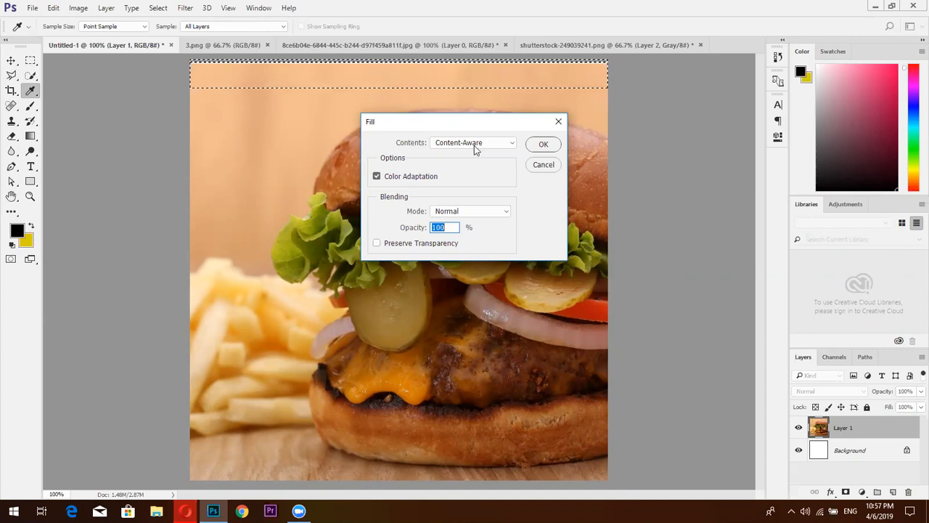
left_click(537, 145)
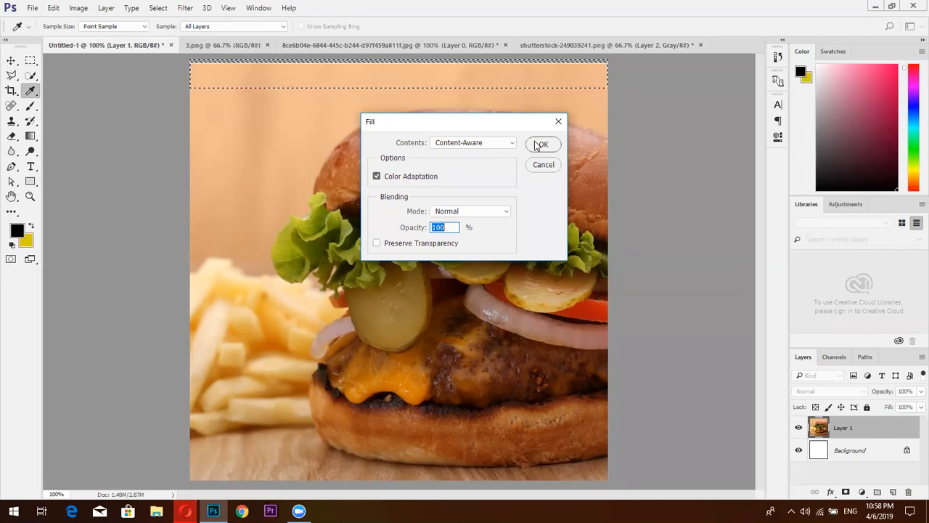
left_click(541, 145)
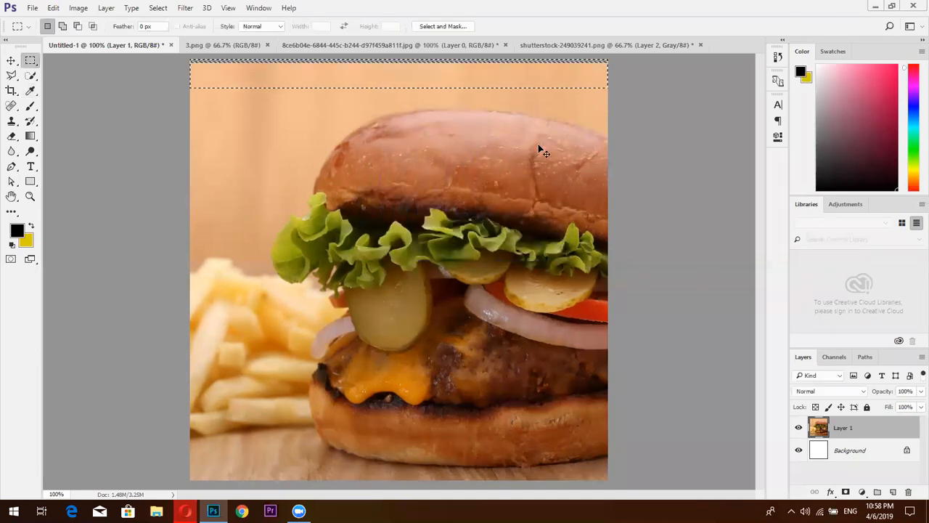
Compare the strip before and after the fill by undoing and redoing, keep the fill, and deselect
key("ctrl+d")
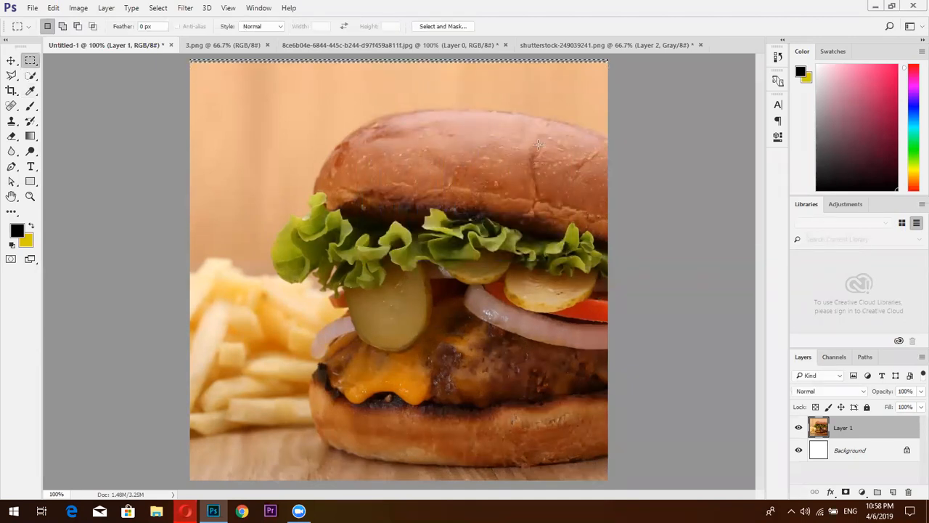
key("ctrl+z")
key("ctrl+d")
key("ctrl+z")
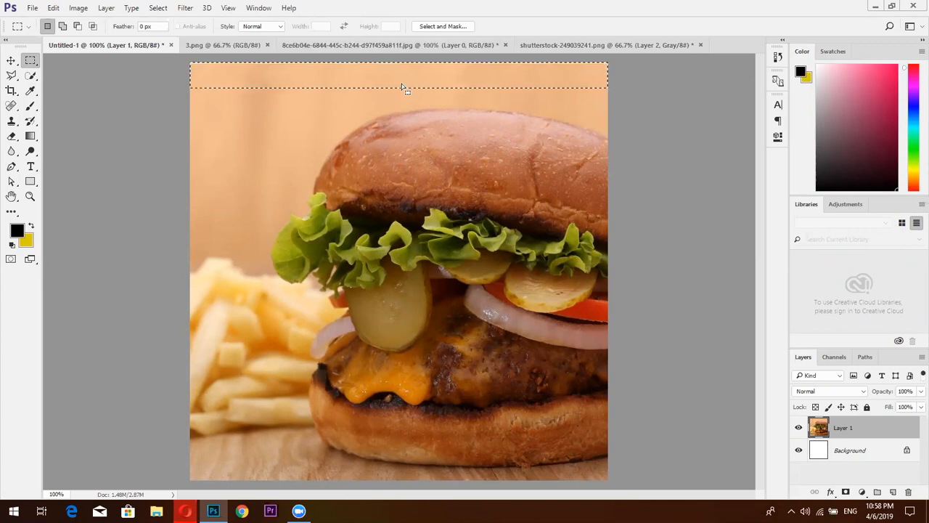
key("ctrl+d")
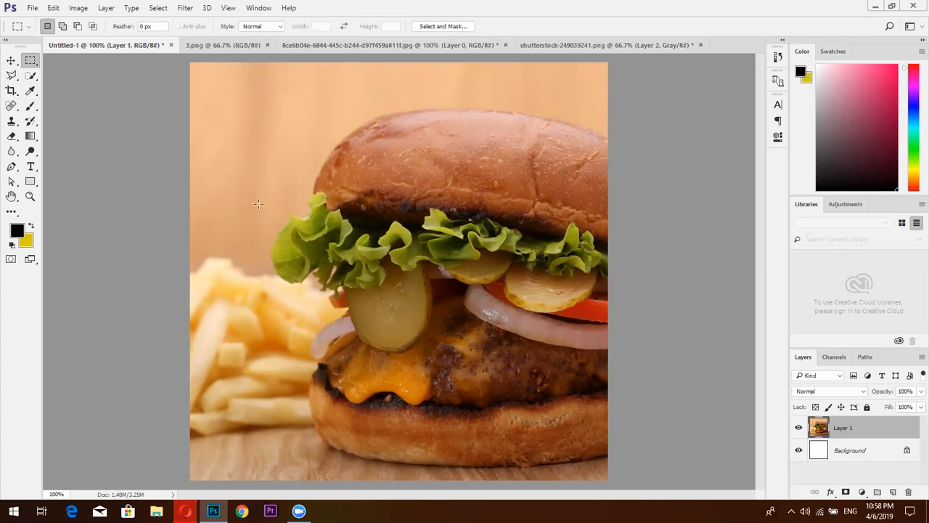
Switch to Opera to review the Instagram Banners Food pin's burger layout, and return to Photoshop
mouse_move(213, 511)
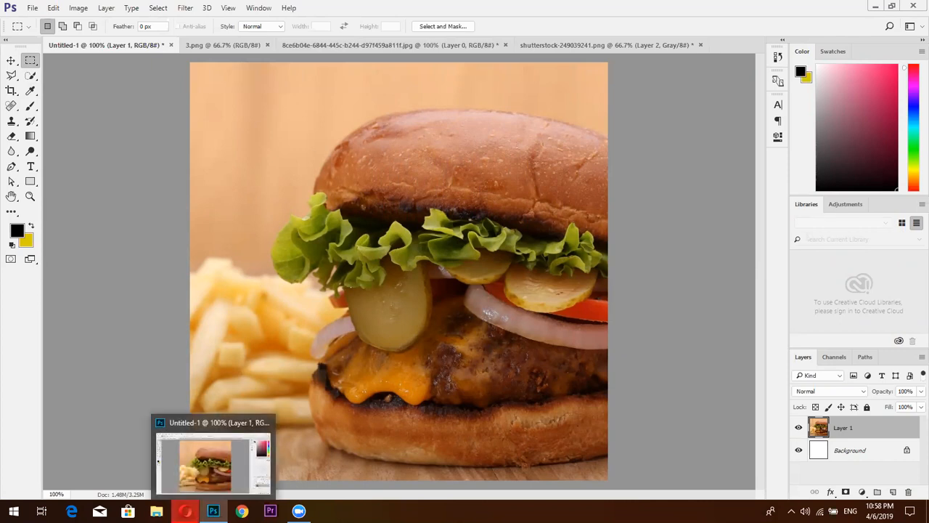
left_click(185, 511)
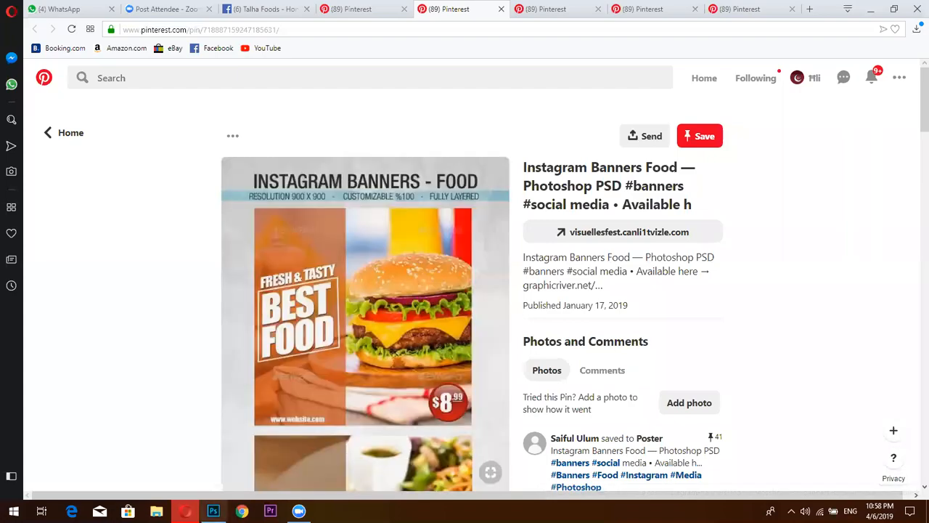
left_click(214, 511)
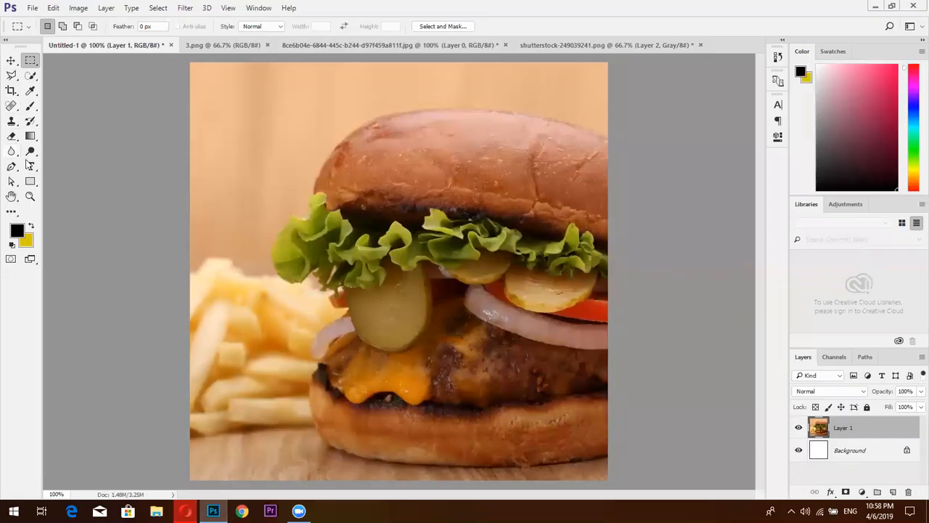
Draw a rectangle about 386 px by 1048 px over the photo's upper-left area, with no stroke and a solid orange fill
left_click(29, 182)
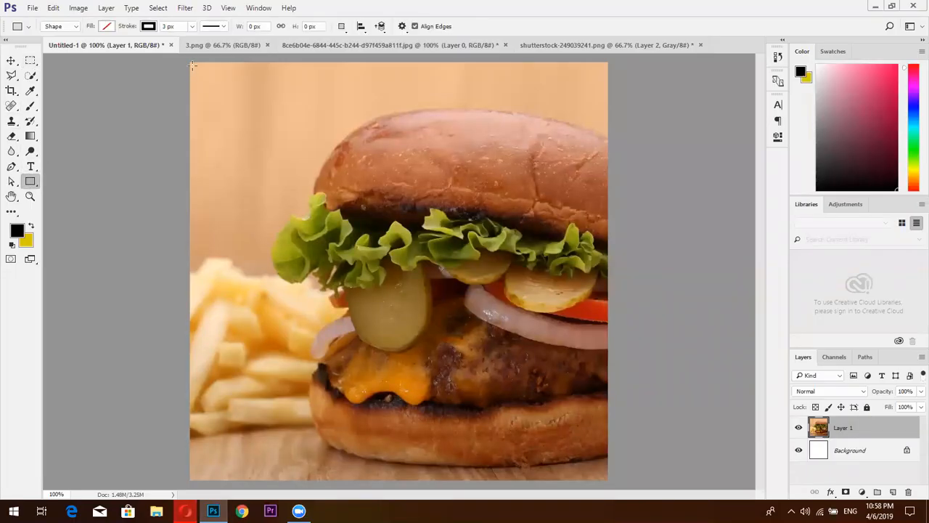
left_click_drag(190, 61, 301, 365)
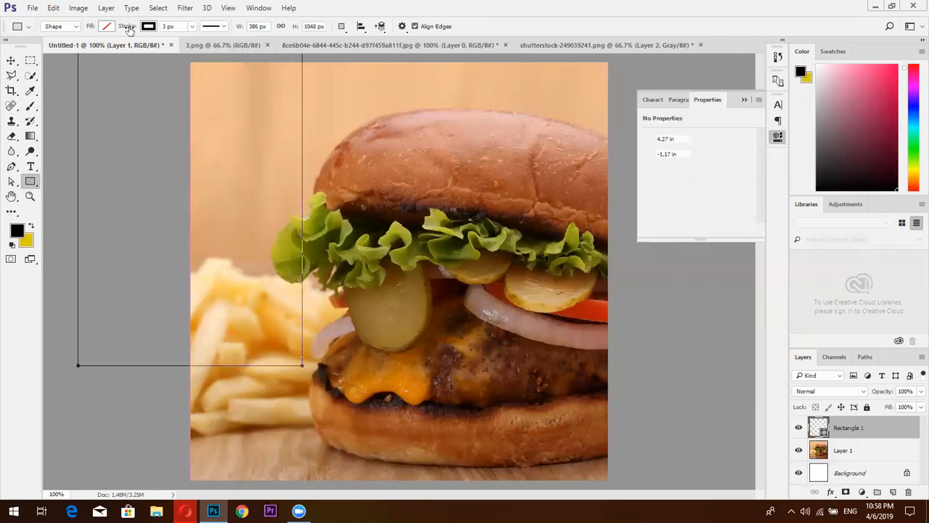
left_click(111, 27)
left_click(140, 28)
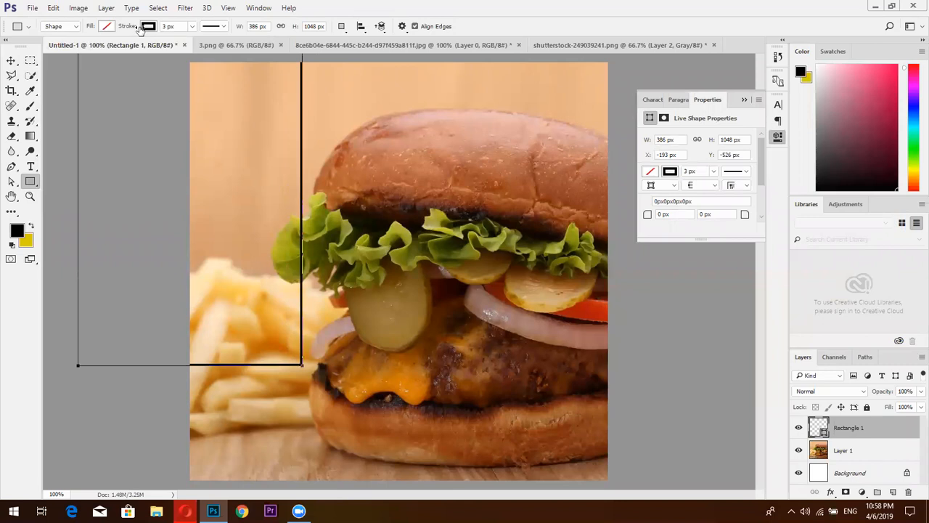
left_click(149, 27)
left_click(103, 54)
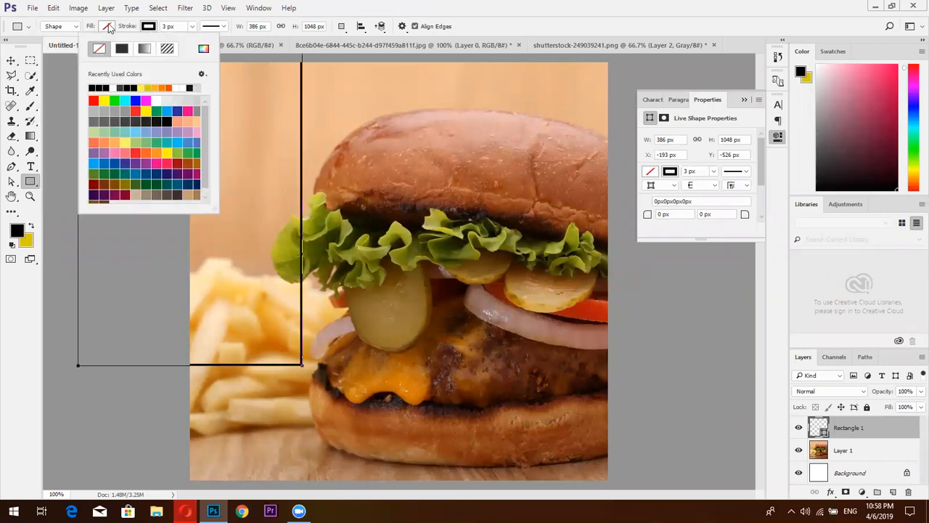
left_click(109, 27)
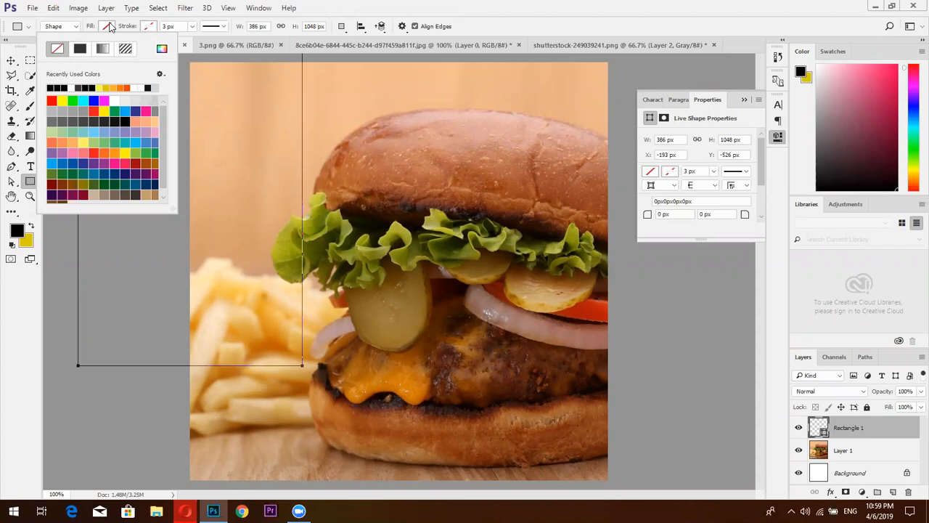
left_click(108, 26)
left_click(108, 26)
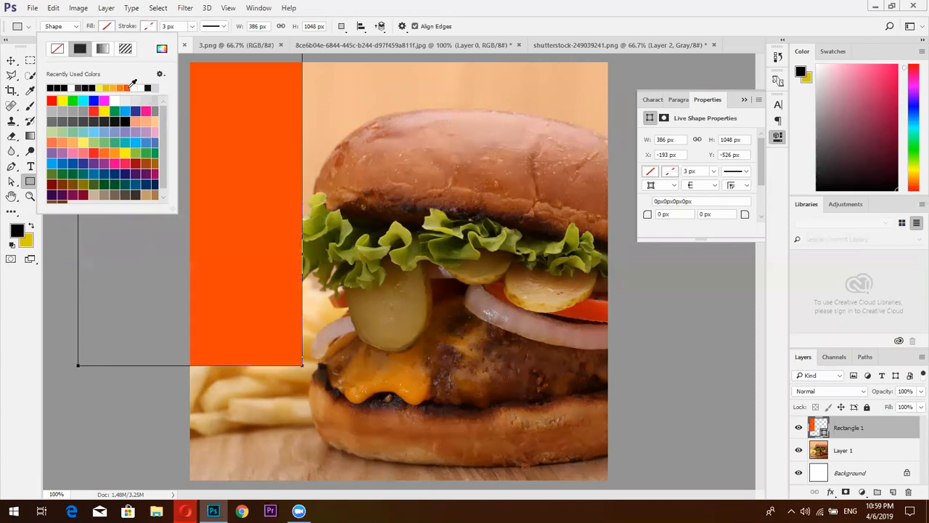
left_click(127, 88)
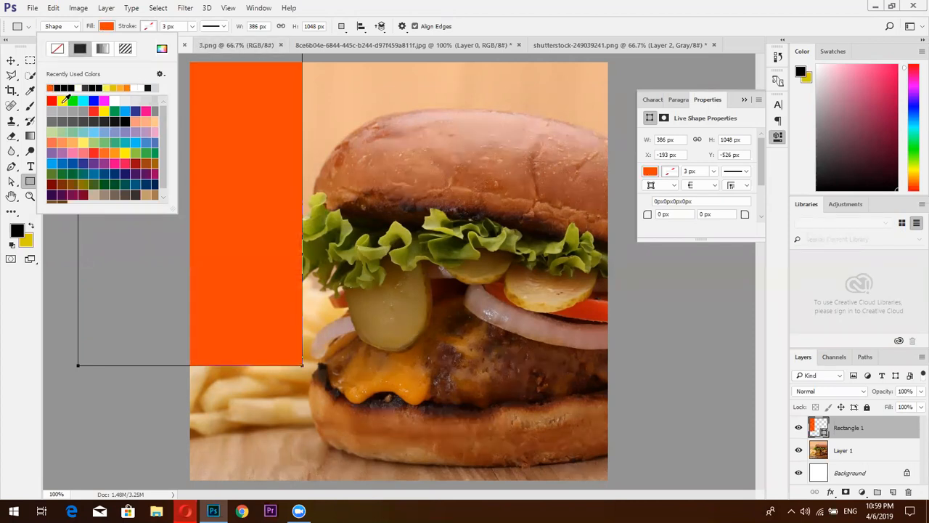
Move the orange rectangle to cover the canvas's left side from top to bottom, and shift the burger photo to the right
left_click(10, 61)
left_click(11, 61)
left_click_drag(251, 179, 294, 328)
left_click_drag(545, 250, 561, 261)
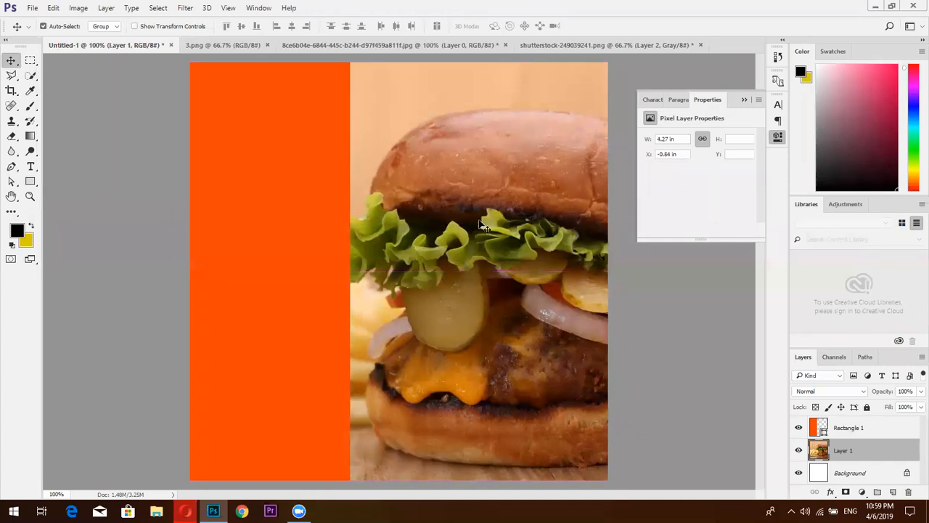
left_click_drag(471, 227, 459, 227)
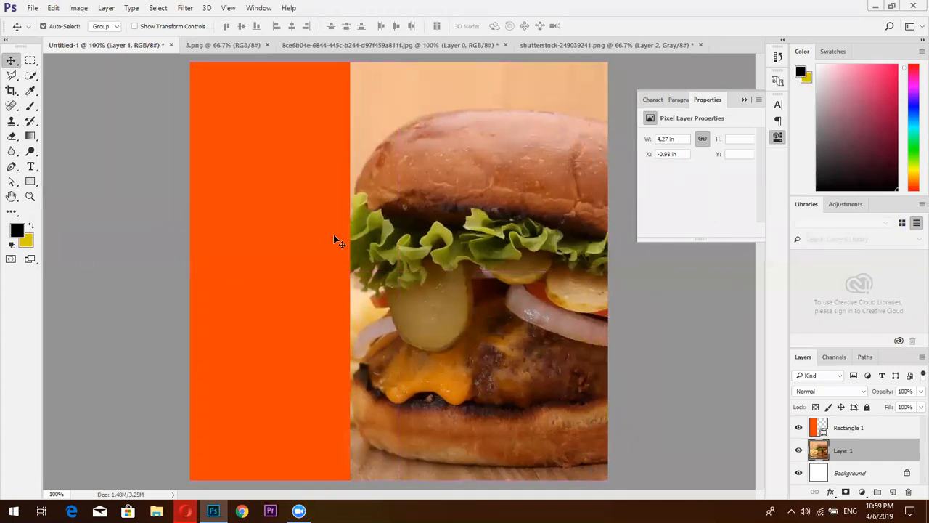
left_click(338, 238)
left_click_drag(338, 235, 343, 240)
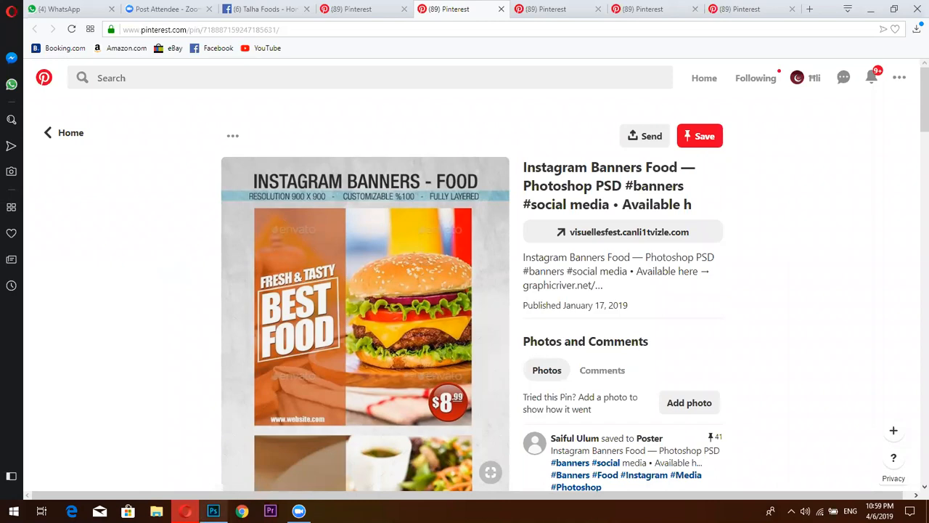
Return to Photoshop, lower the orange rectangle's opacity to 53%, and compare it with the Instagram Banners Food pin in Opera
left_click(214, 510)
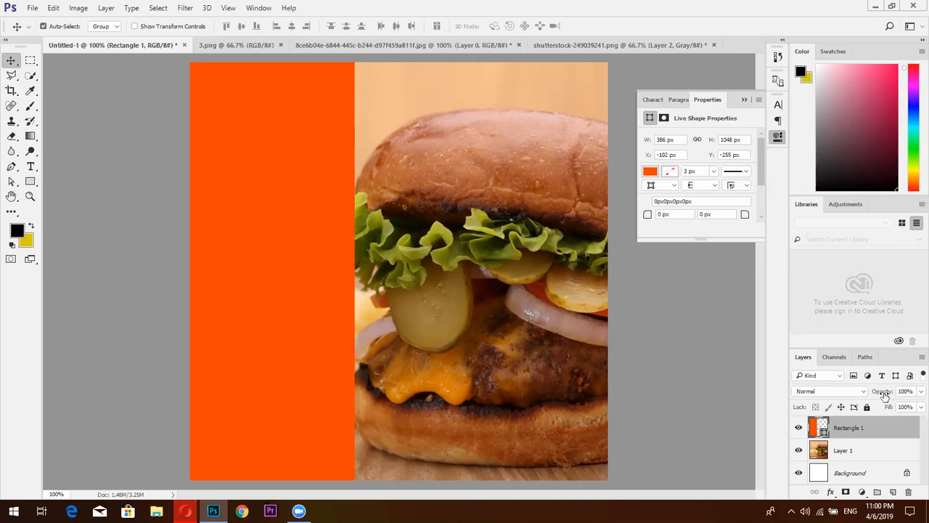
left_click_drag(881, 397, 854, 401)
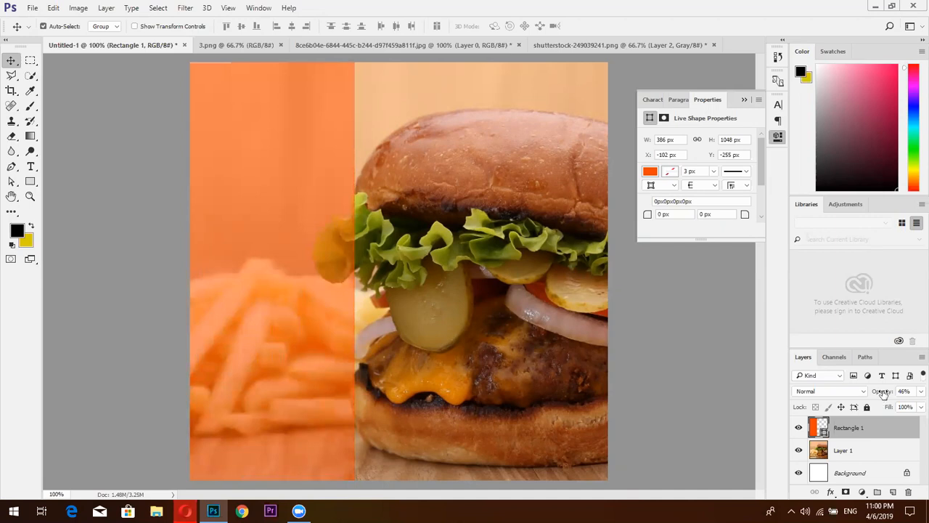
left_click_drag(882, 393, 887, 393)
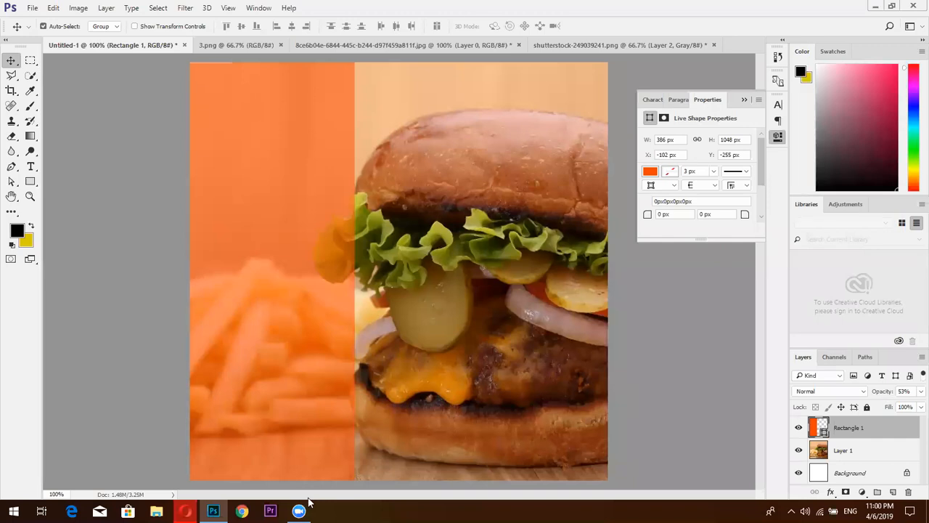
left_click(185, 510)
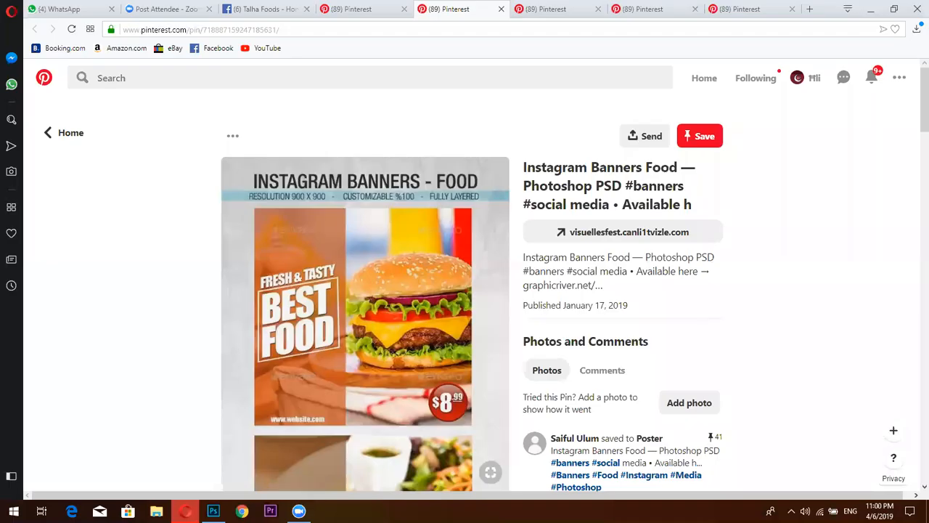
left_click(187, 511)
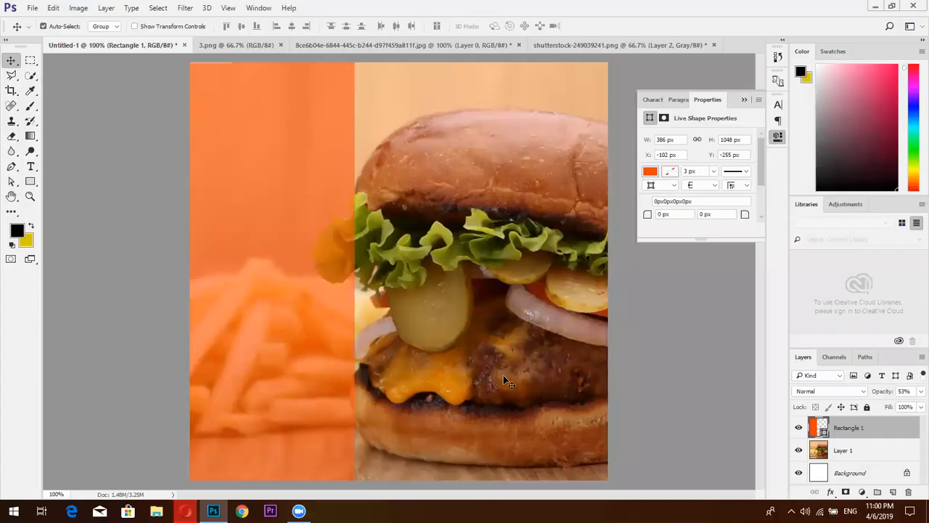
Try 66% opacity on the orange rectangle, compare it with the pin in Opera, and set it to 49% in Photoshop
left_click_drag(887, 392, 893, 392)
left_click(893, 393)
type("66")
key("Return")
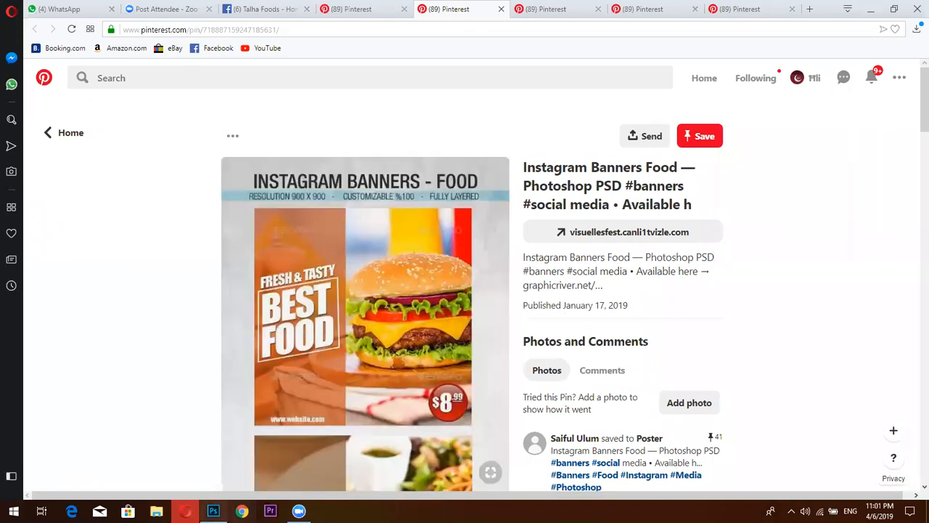
left_click(213, 511)
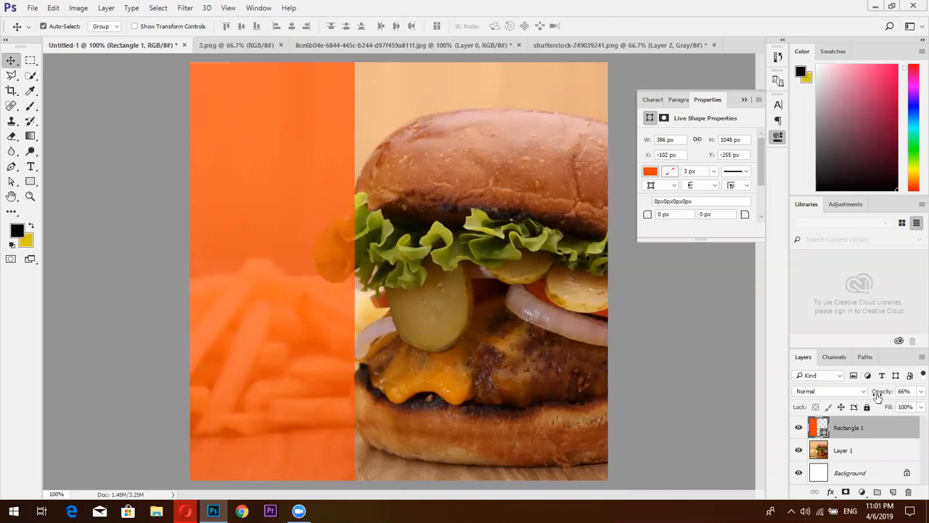
mouse_move(887, 393)
left_mouse_down()
mouse_move(846, 394)
mouse_move(889, 390)
mouse_move(881, 391)
left_mouse_up()
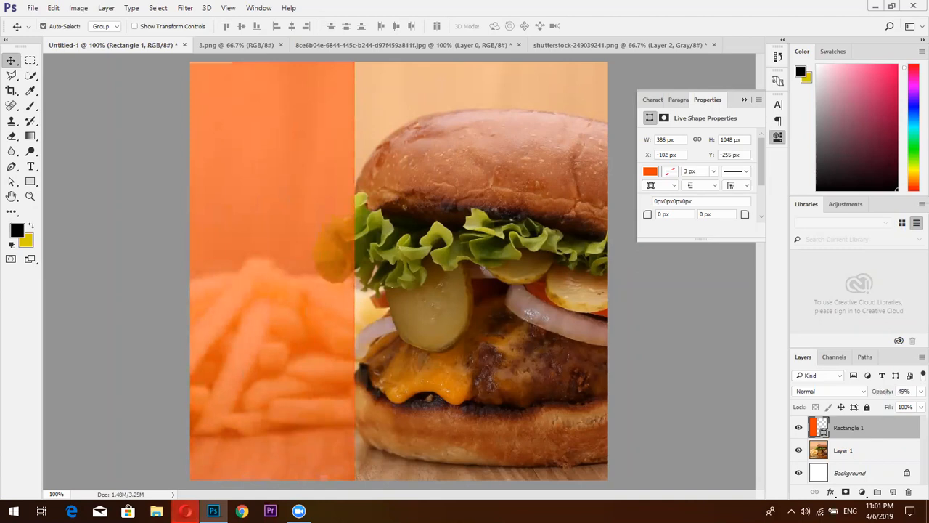
Switch to Opera, search Google for "burger tagline" in a new tab, and open the Genius page of fast food slogans
left_click(185, 511)
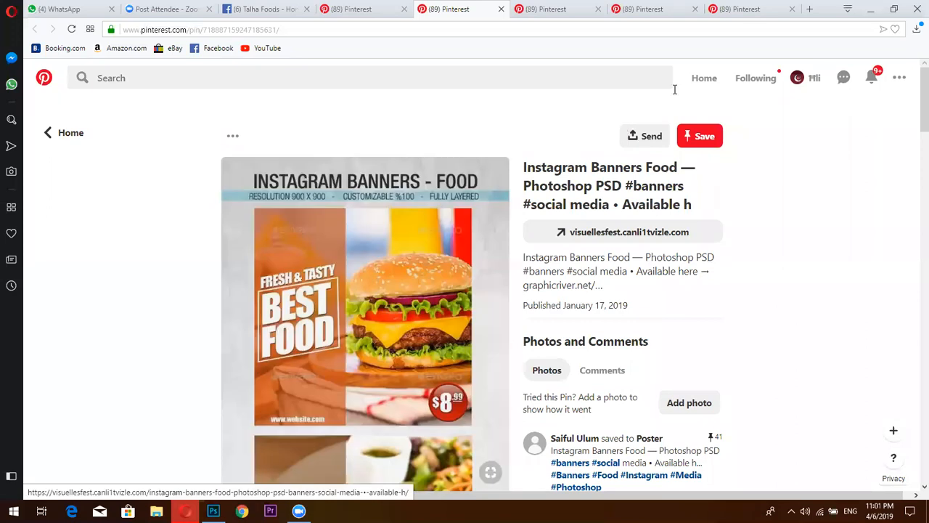
left_click(809, 8)
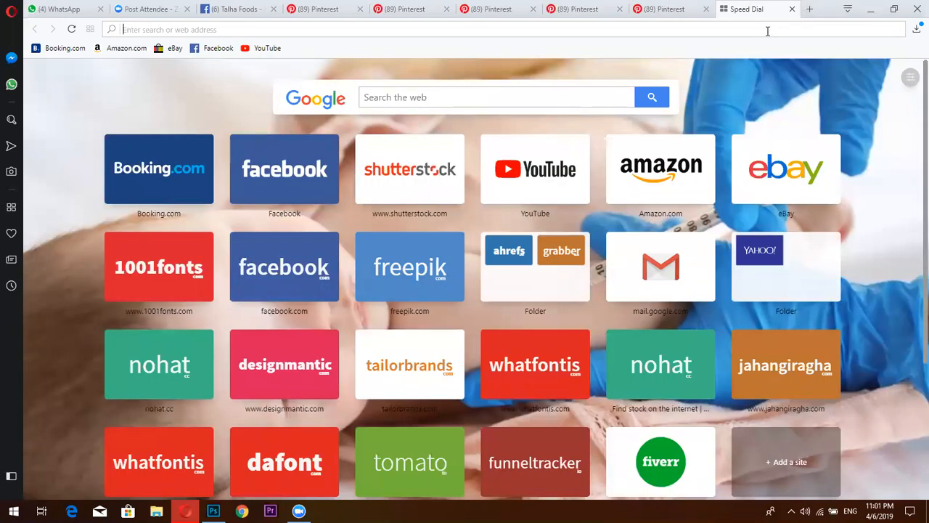
type("bur")
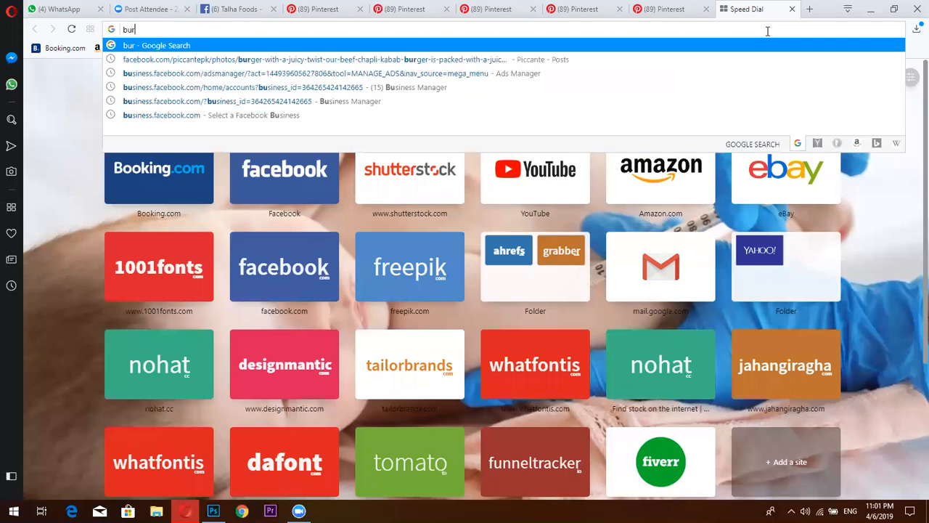
type("ger")
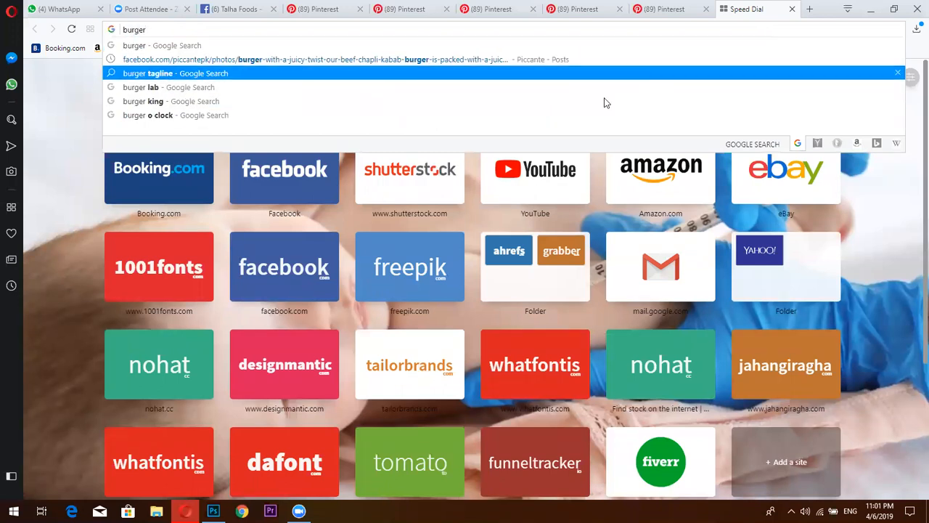
left_click(571, 75)
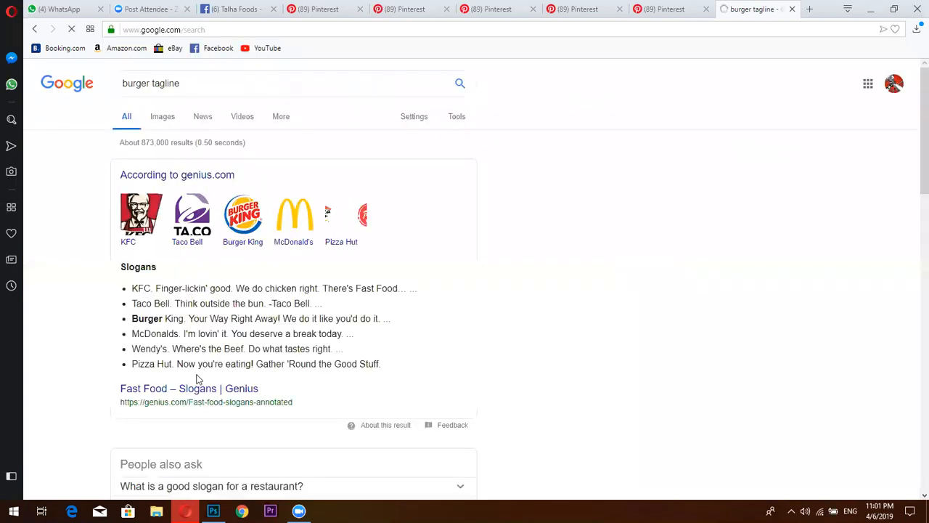
left_click(198, 392)
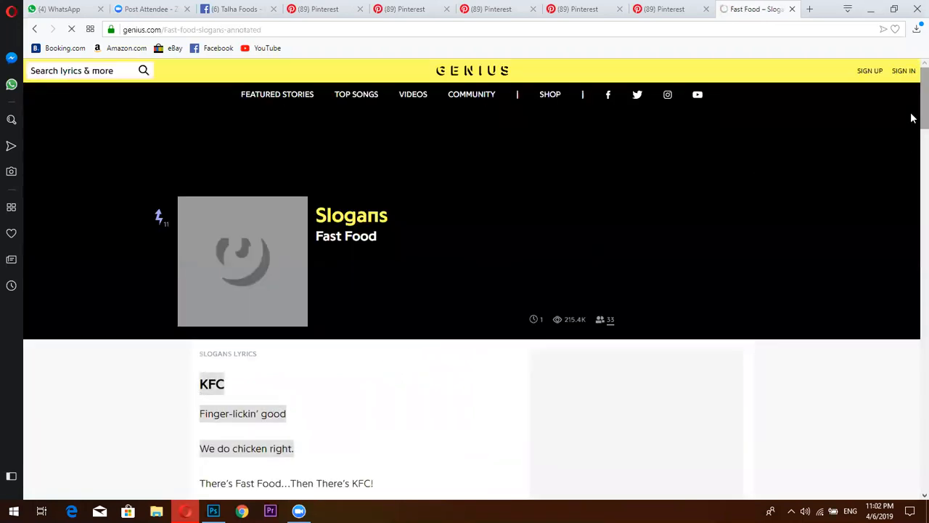
Read through the fast food slogans on the Genius page for a tagline that suits the burger post
scroll(911, 134, "down", 2)
scroll(912, 145, "down", 3)
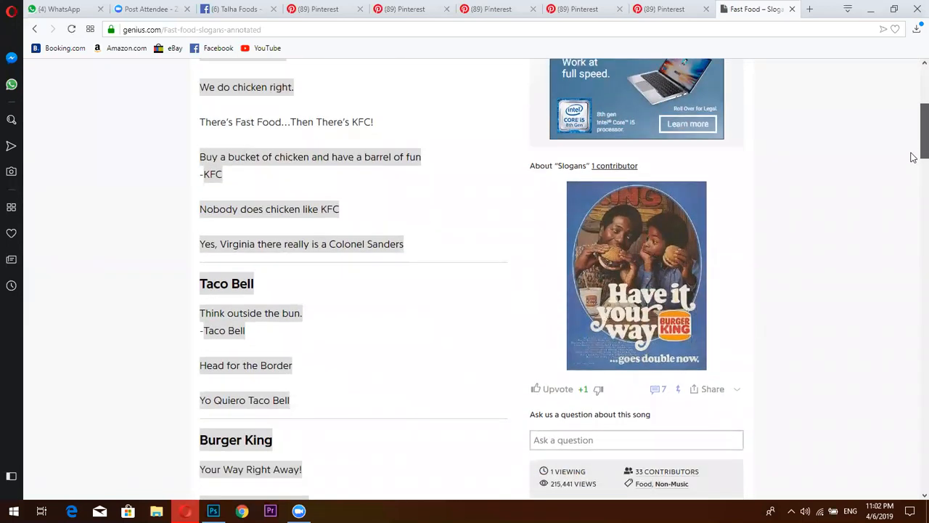
scroll(913, 158, "down", 1)
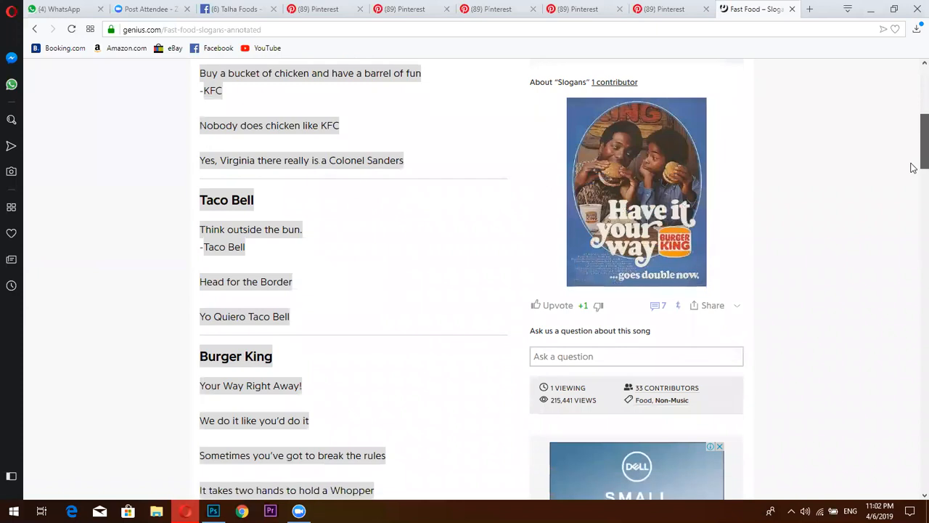
scroll(913, 168, "down", 1)
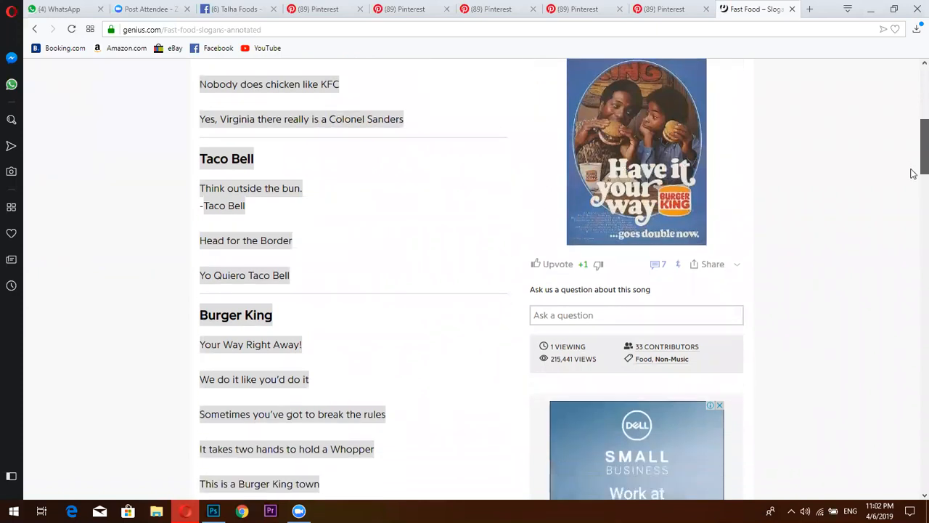
scroll(913, 176, "down", 1)
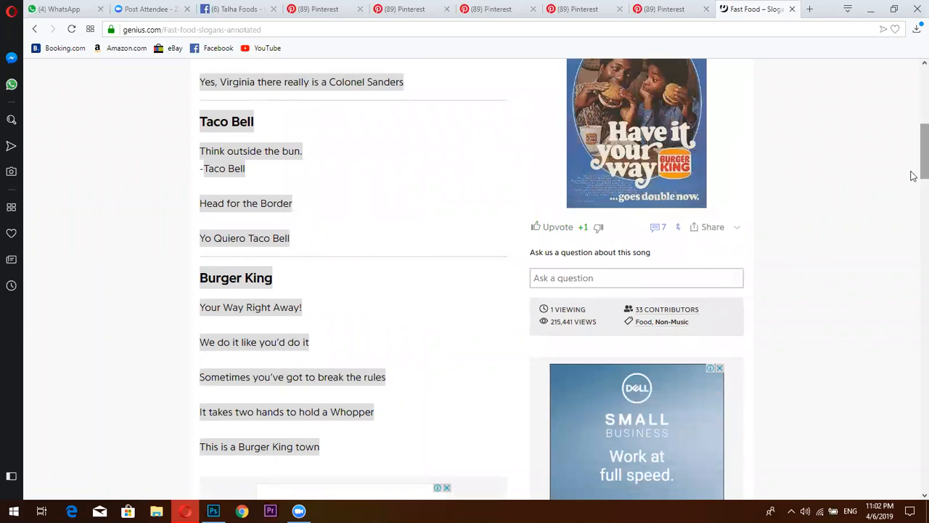
scroll(911, 182, "down", 1)
scroll(913, 188, "down", 2)
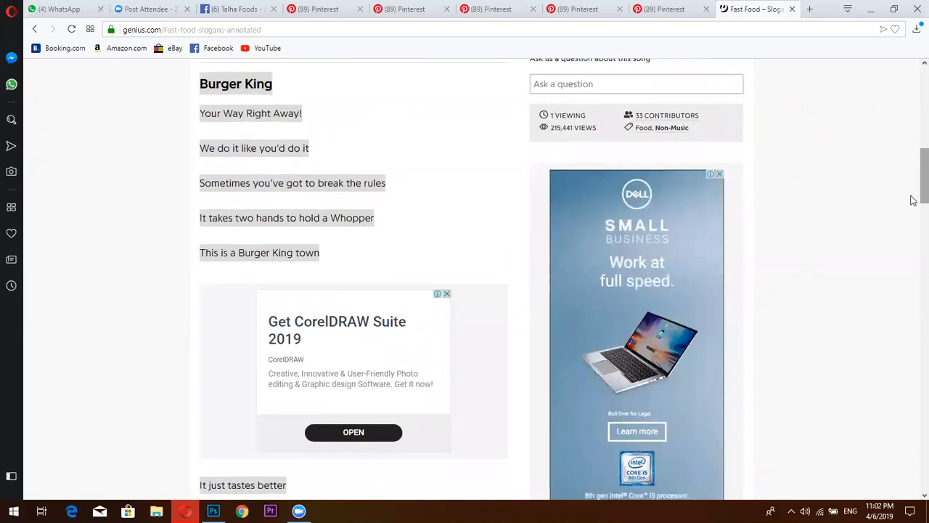
scroll(912, 199, "down", 1)
scroll(913, 218, "down", 2)
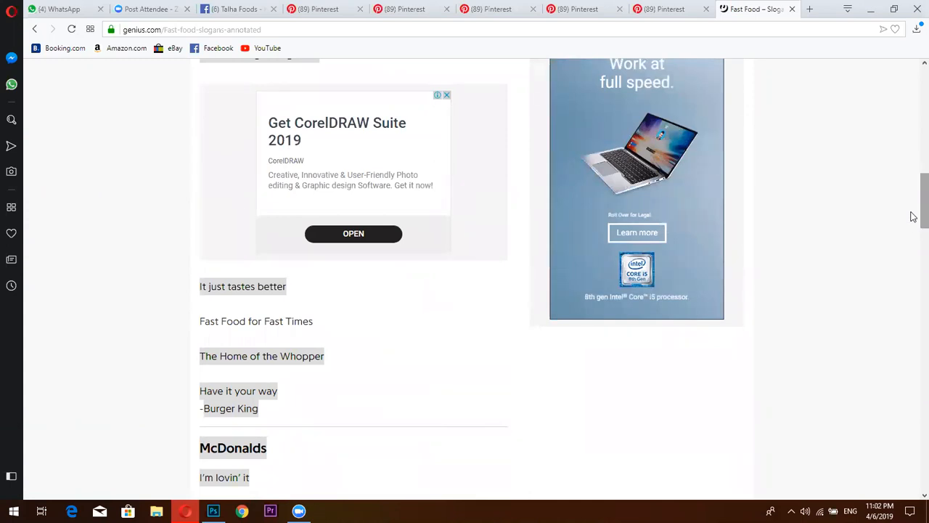
scroll(913, 216, "down", 2)
mouse_move(913, 230)
left_mouse_down()
mouse_move(914, 375)
mouse_move(915, 307)
left_mouse_up()
scroll(910, 353, "down", 5)
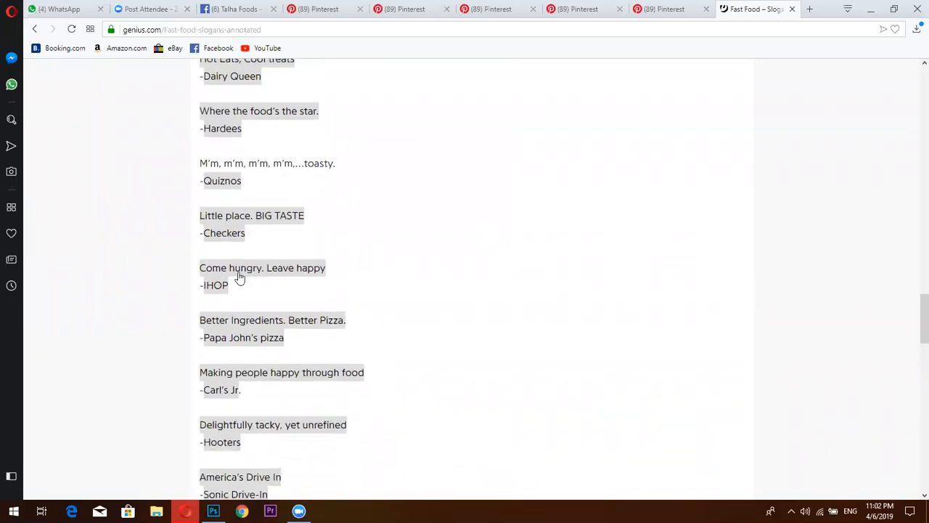
Highlight the slogan "Come hungry. Leave happy" as a tagline candidate, and clear the highlight
left_click(202, 270)
left_click_drag(199, 269, 323, 271)
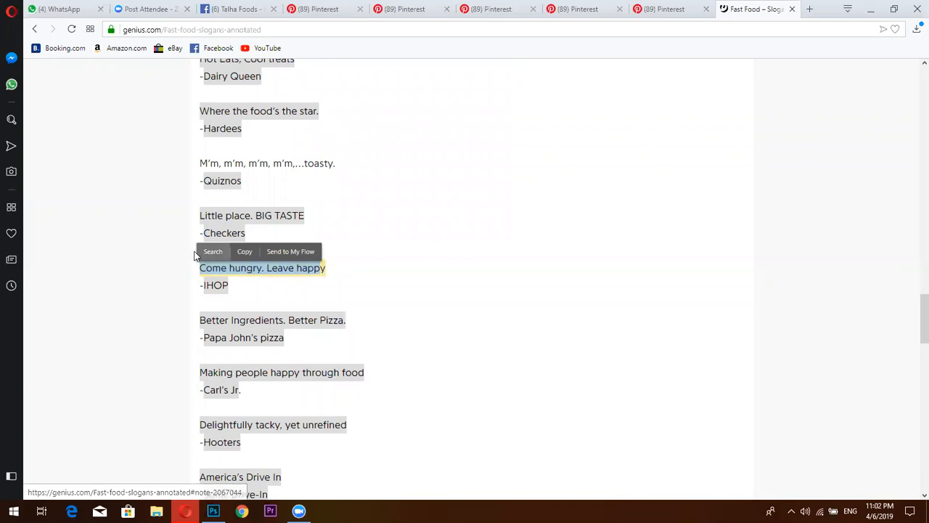
left_click(171, 259)
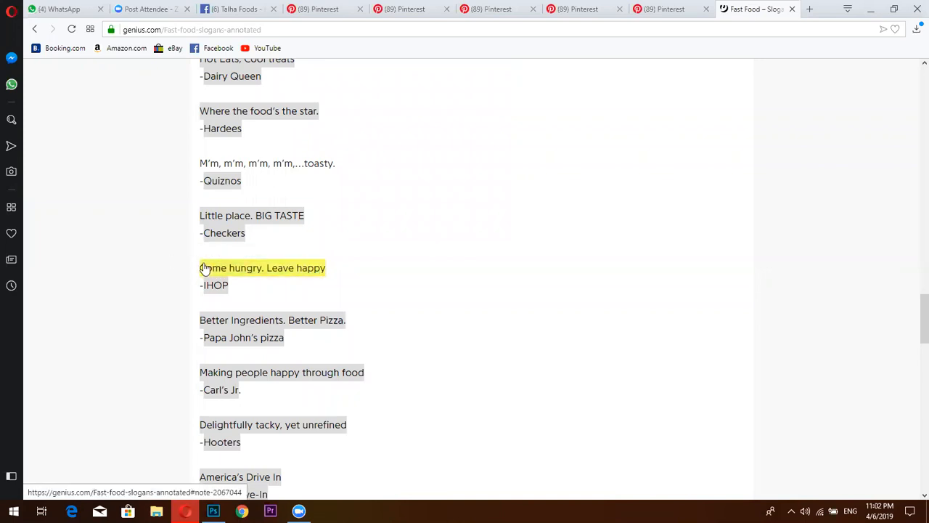
left_click_drag(247, 267, 336, 262)
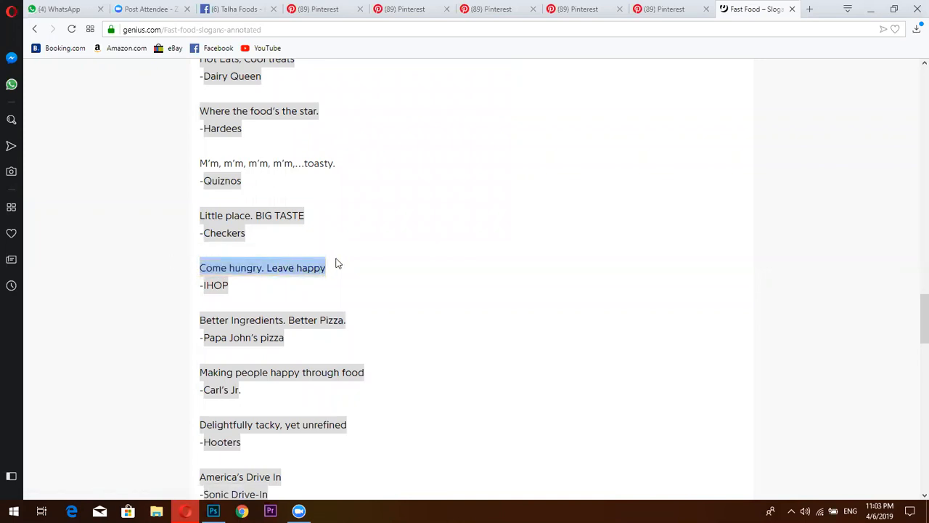
left_click(160, 347)
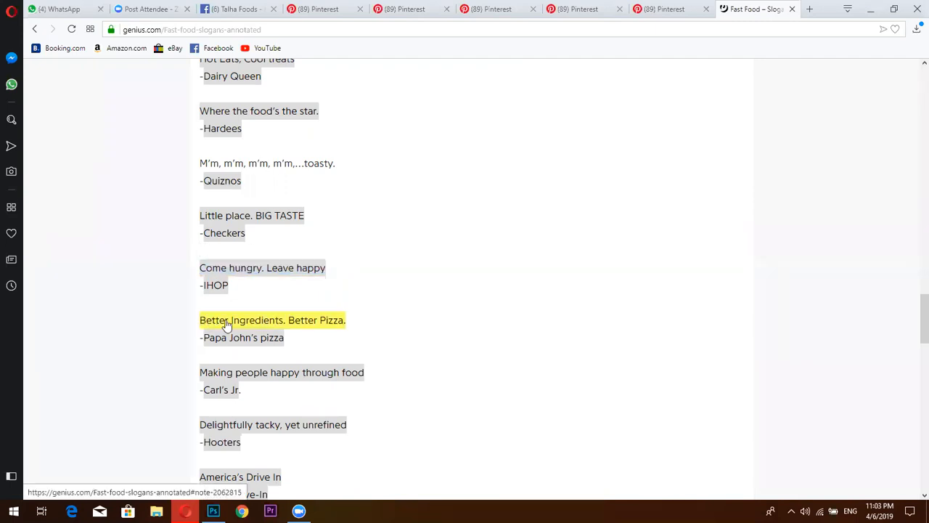
Search Google for the slogan "Better Ingredients. Better Pizza.", reword the query as "Better Ingredients. Better burger", and copy the reworded line
left_click_drag(227, 325, 358, 324)
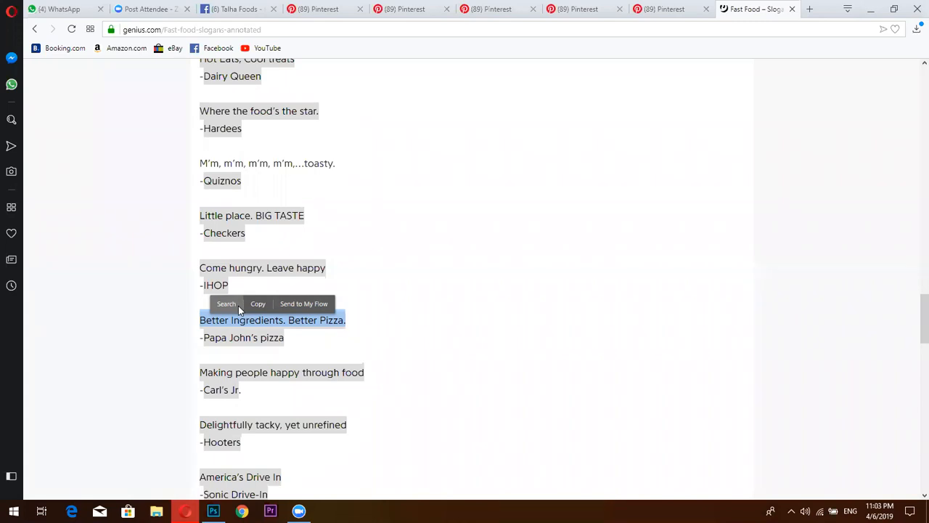
left_click(233, 305)
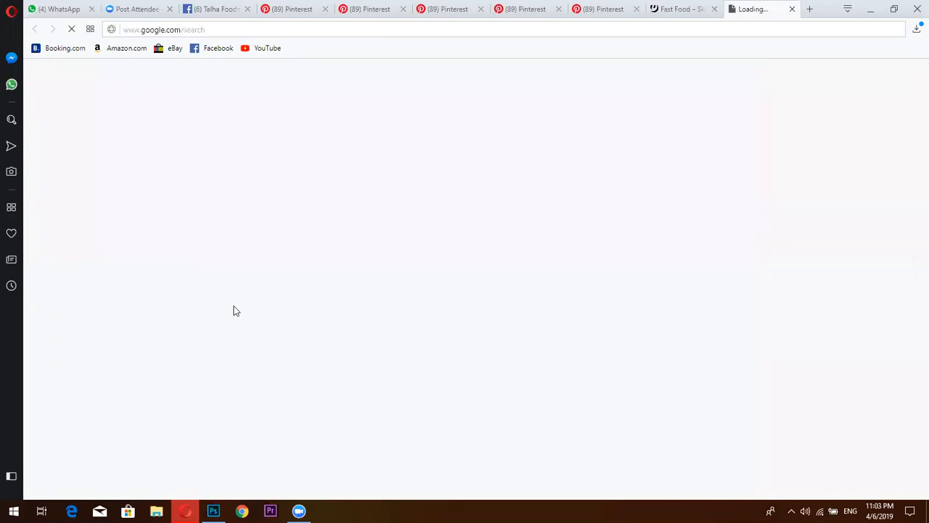
left_click_drag(254, 86, 234, 85)
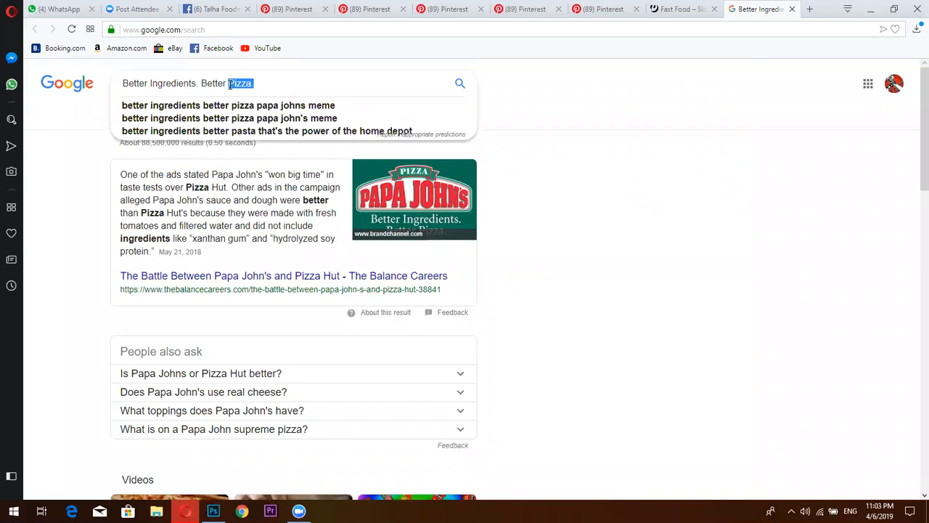
type("burg")
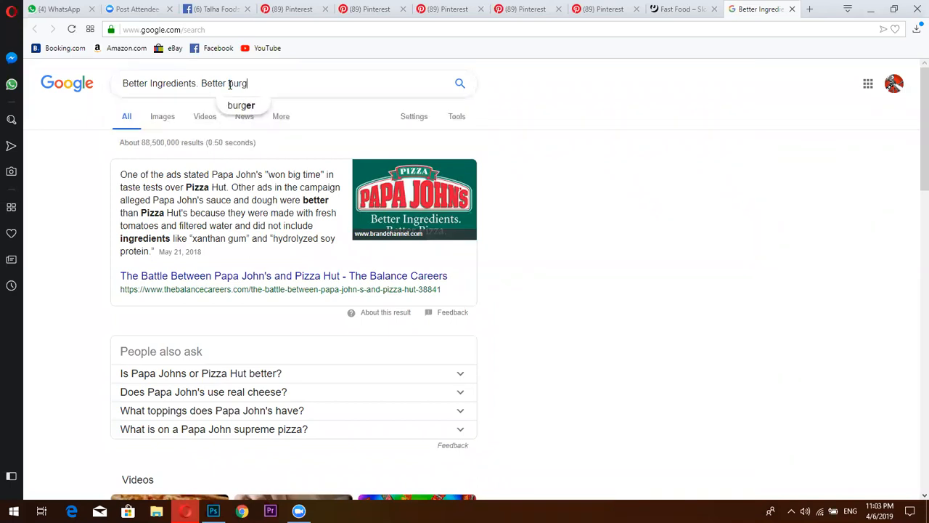
type("er")
key("Return")
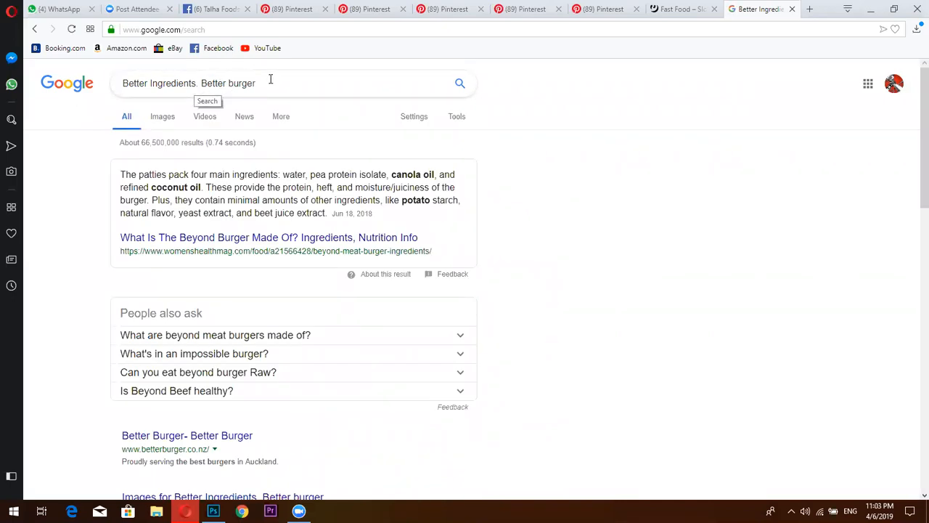
left_click_drag(270, 82, 118, 86)
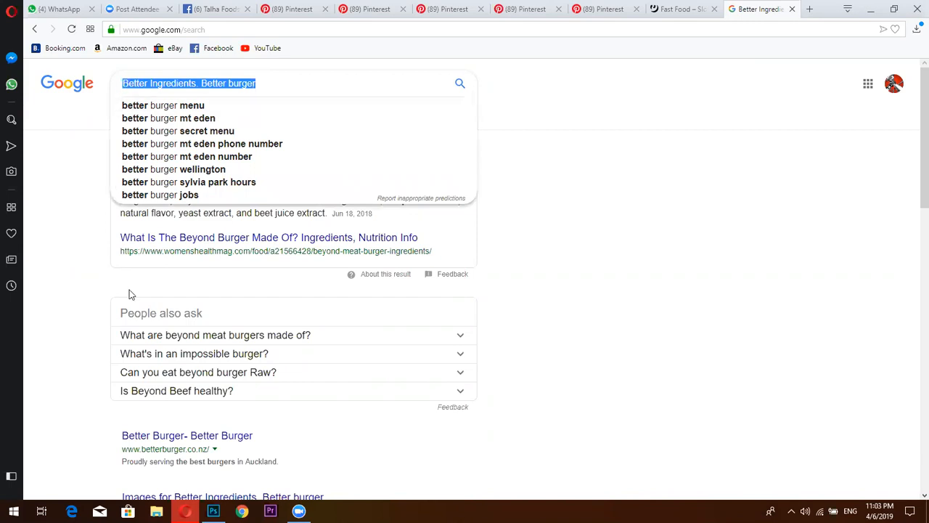
Switch to Photoshop and add the copied tagline "Better Ingredients. Better burger" as a text layer over the burger bun
left_click(213, 511)
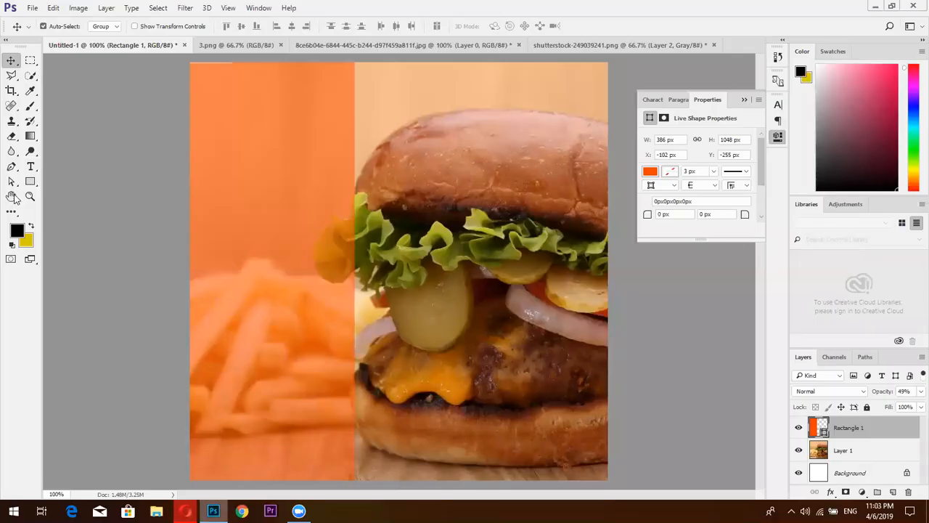
left_click(31, 167)
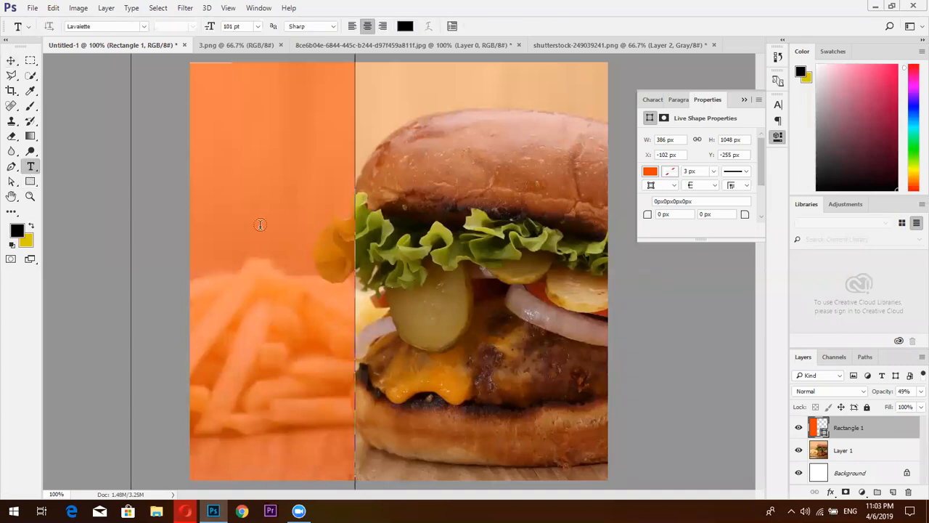
left_click(476, 205)
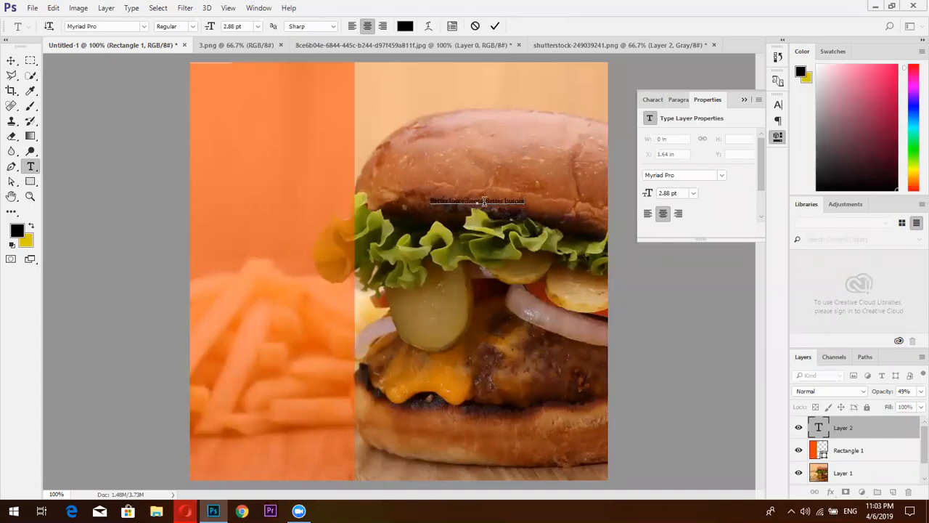
key("ctrl+a")
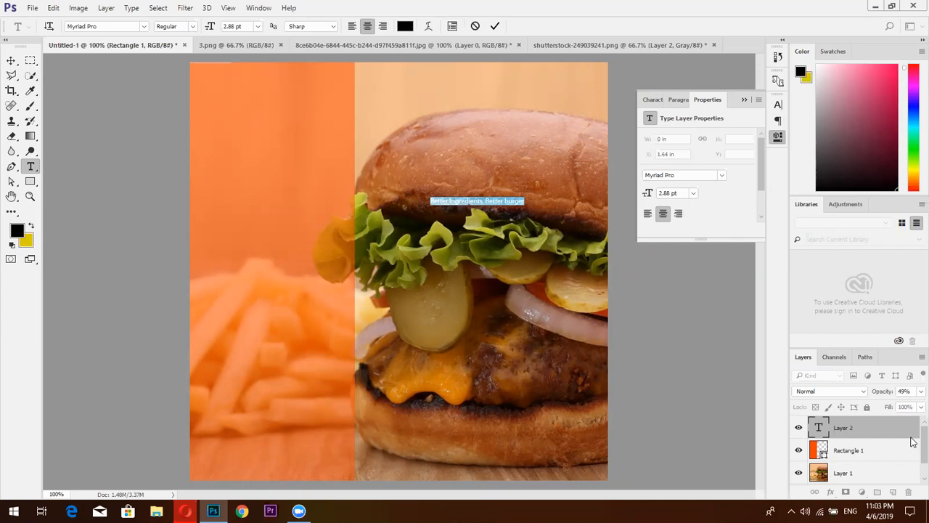
scroll(911, 453, "down", 1)
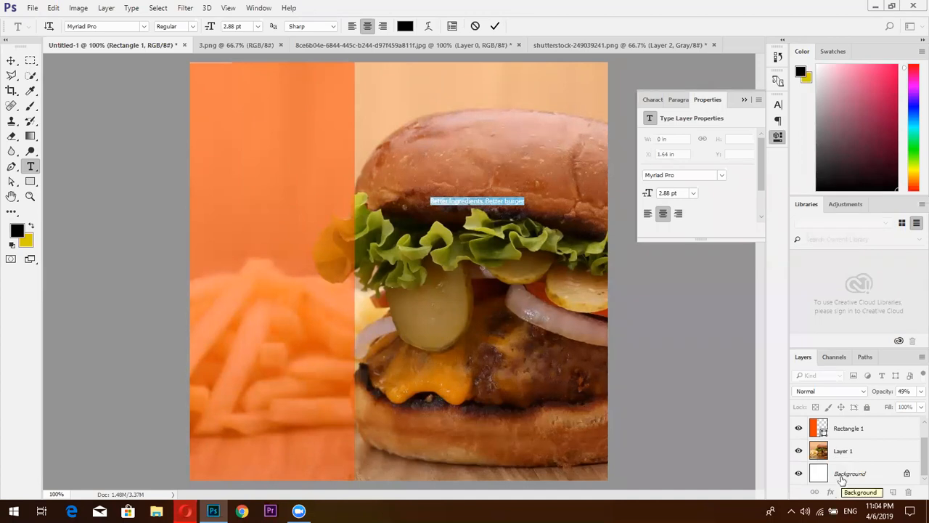
key("ctrl+Return")
Try to move the burger photo layer out of the layer stack onto the canvas
left_click(842, 480)
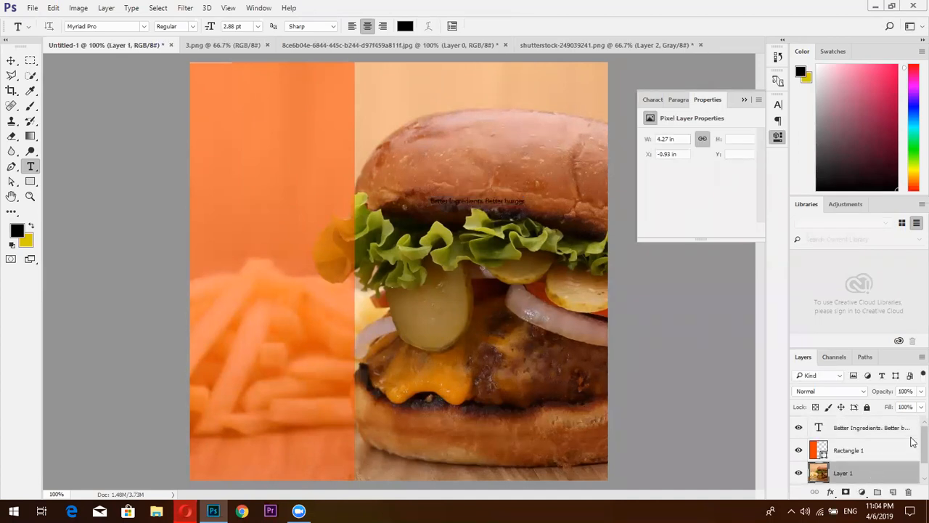
scroll(913, 455, "down", 1)
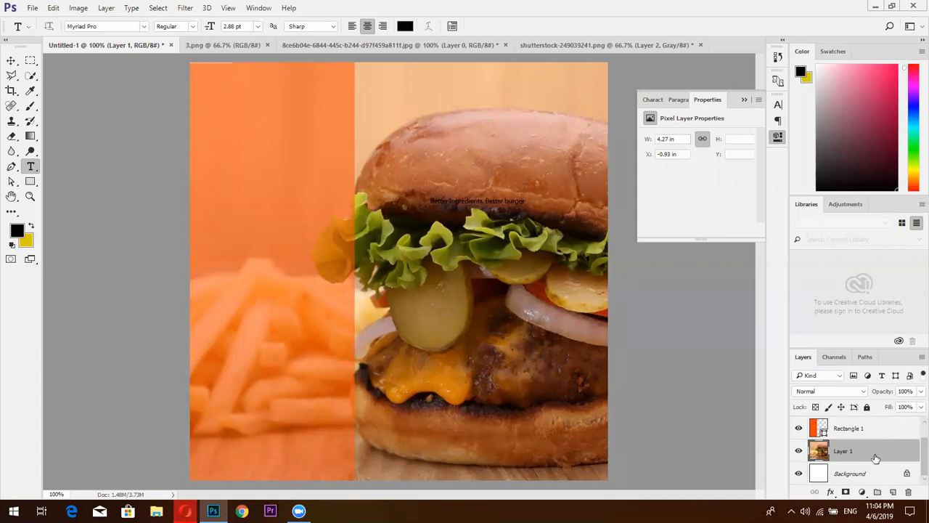
left_click_drag(876, 457, 645, 272)
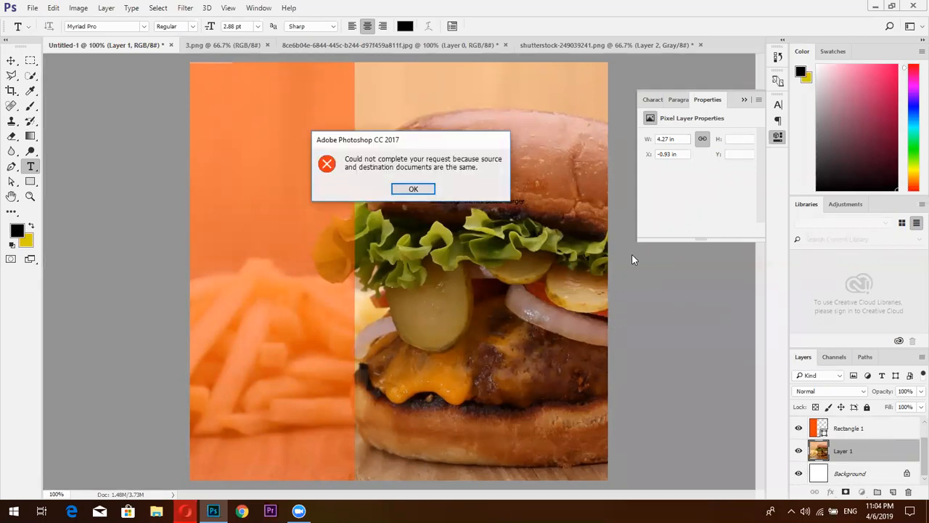
left_click(411, 188)
left_click(425, 76)
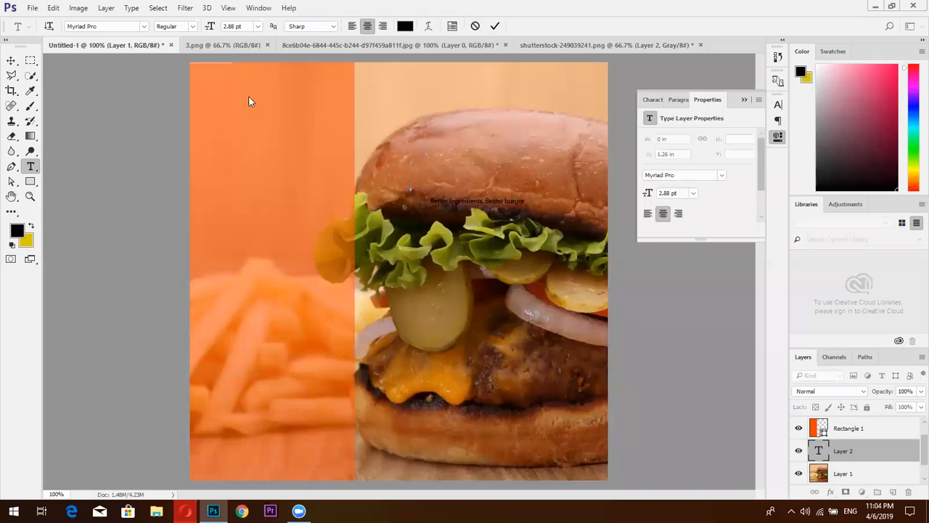
left_click(12, 61)
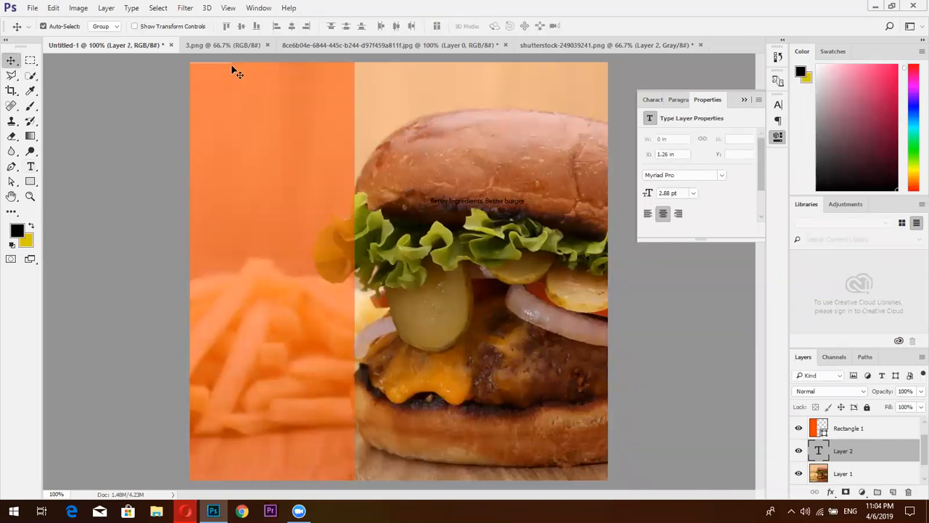
Look at the source burger photo document and reselect the burger photo layer in Untitled-1
left_click(403, 46)
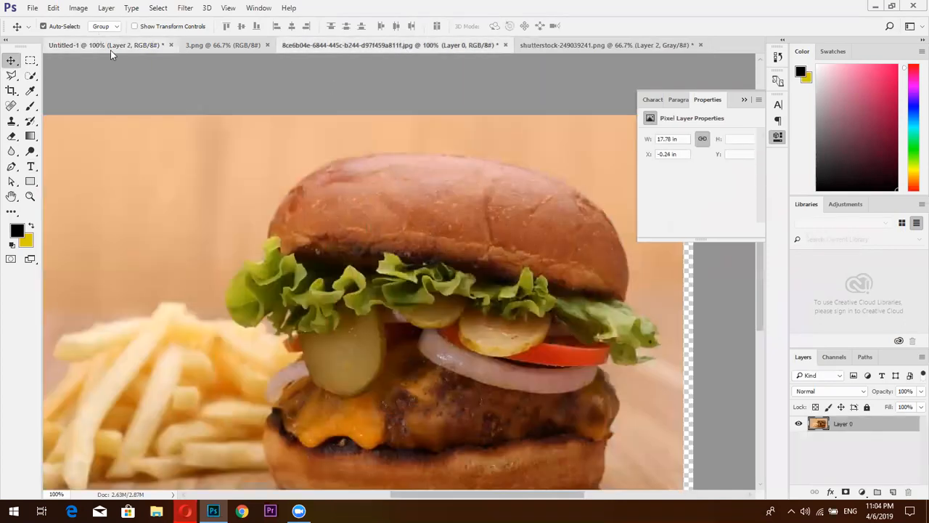
left_click(110, 48)
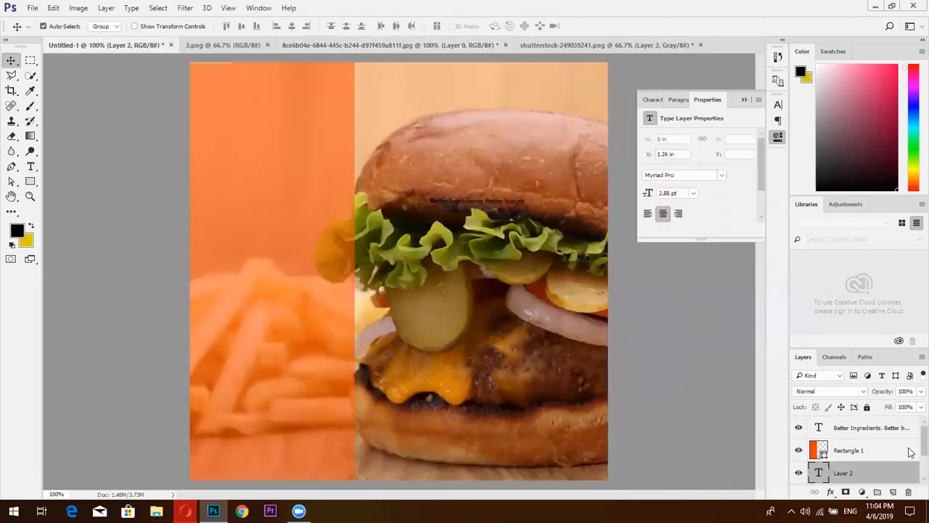
scroll(912, 466, "down", 2)
left_click_drag(911, 462, 910, 462)
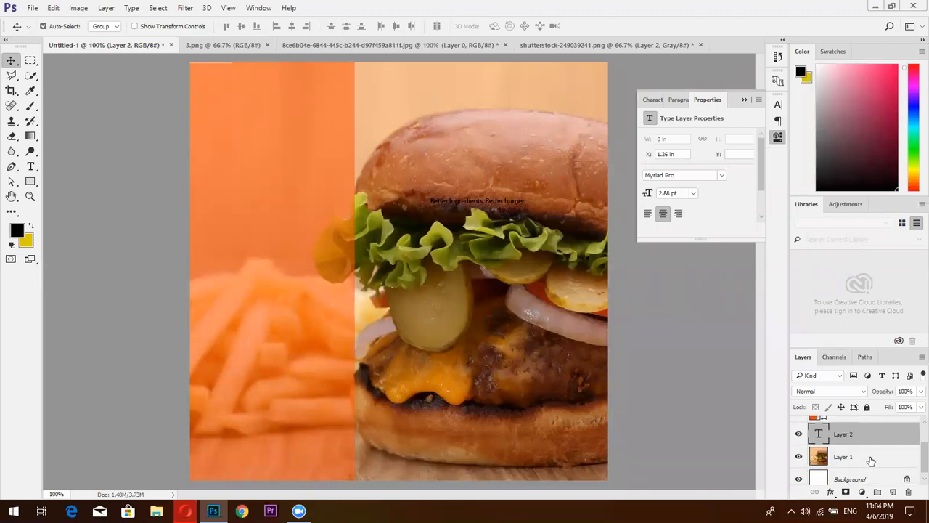
left_click(912, 454)
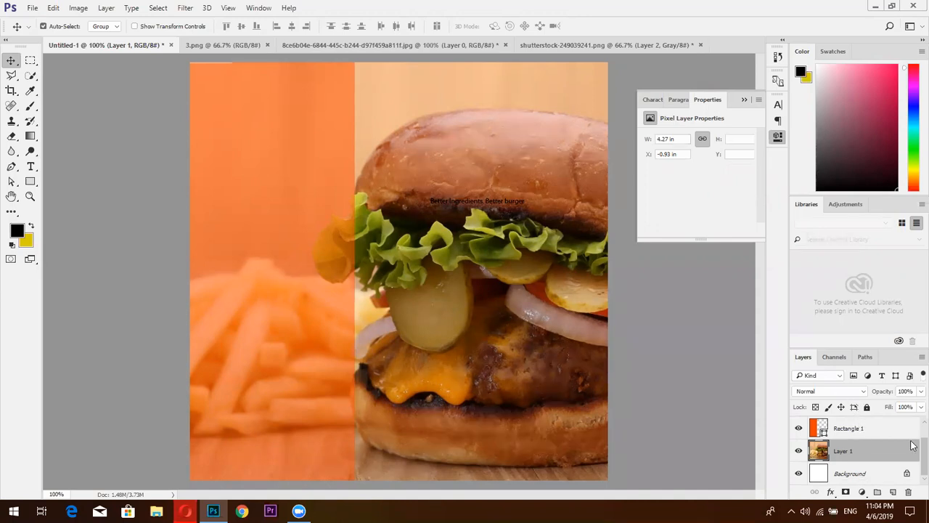
scroll(912, 458, "up", 1)
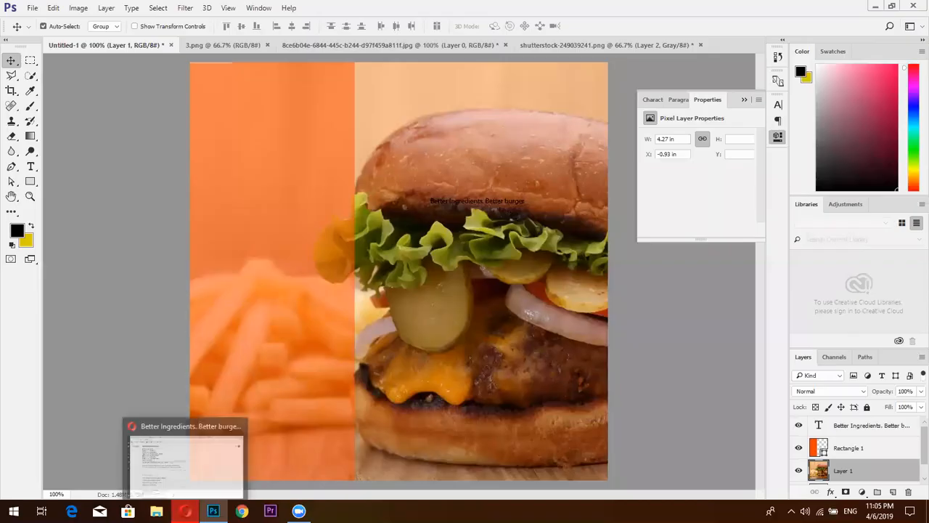
Switch to Opera and open the Shutterstock home page in a new tab
left_click(185, 511)
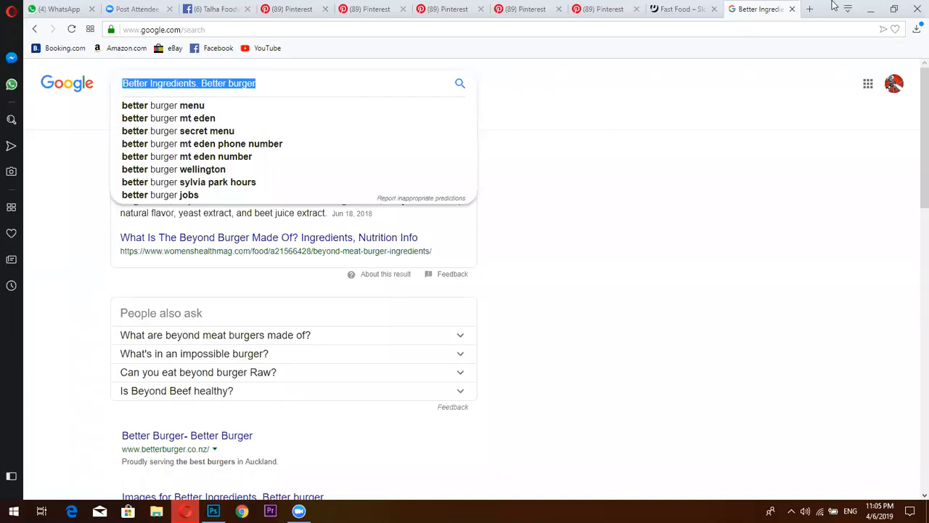
left_click(807, 10)
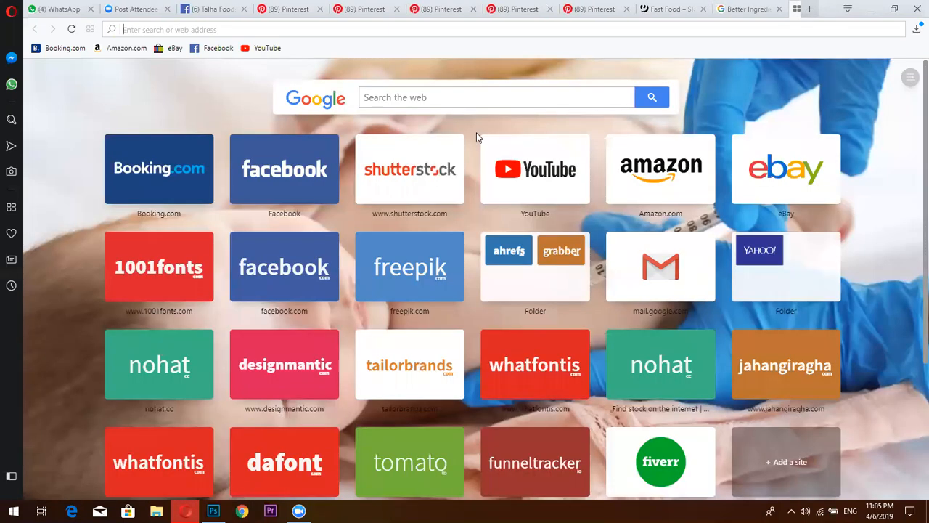
left_click(433, 170)
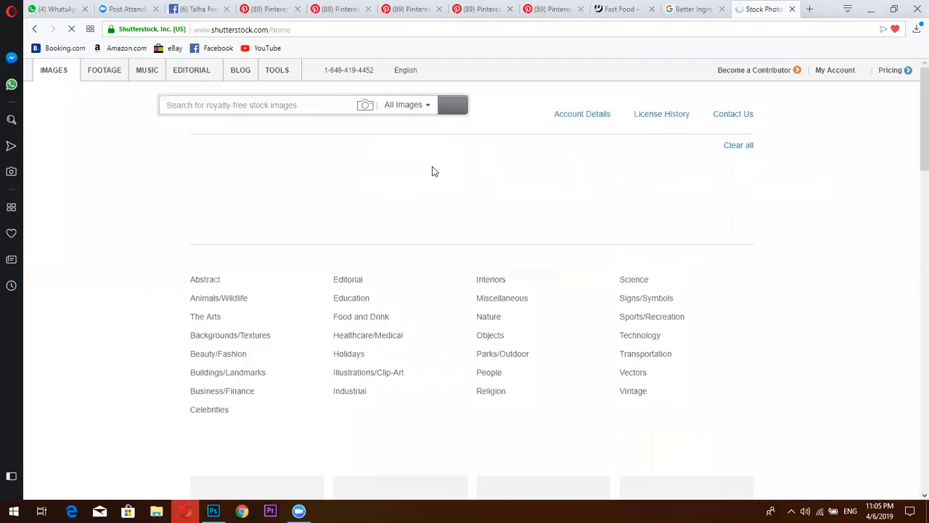
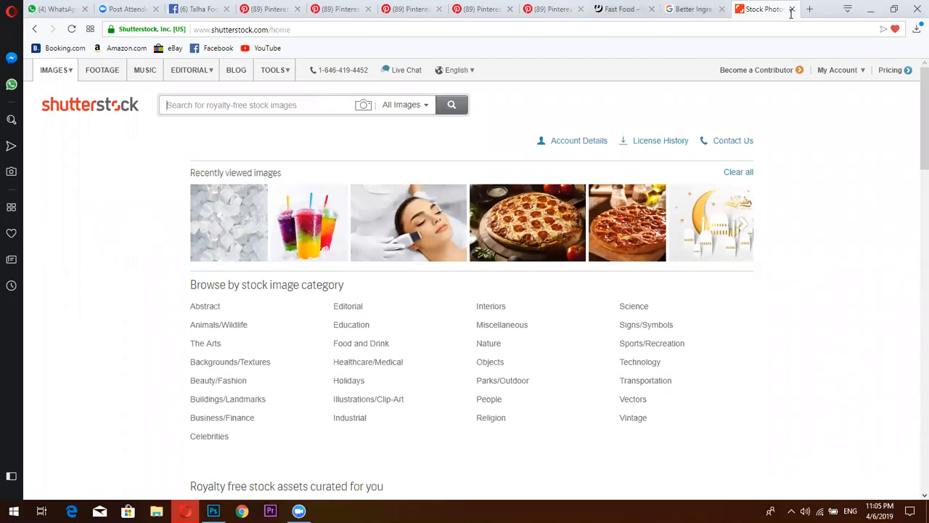
Open freepik.com in another new tab, search all resources for "burger", and browse the resulting graphics
key("ctrl+t")
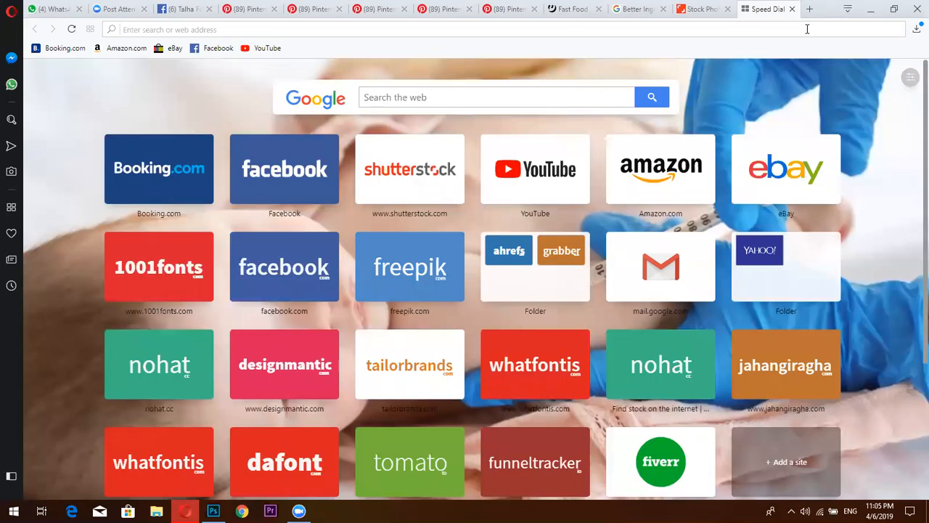
type("freepik.com")
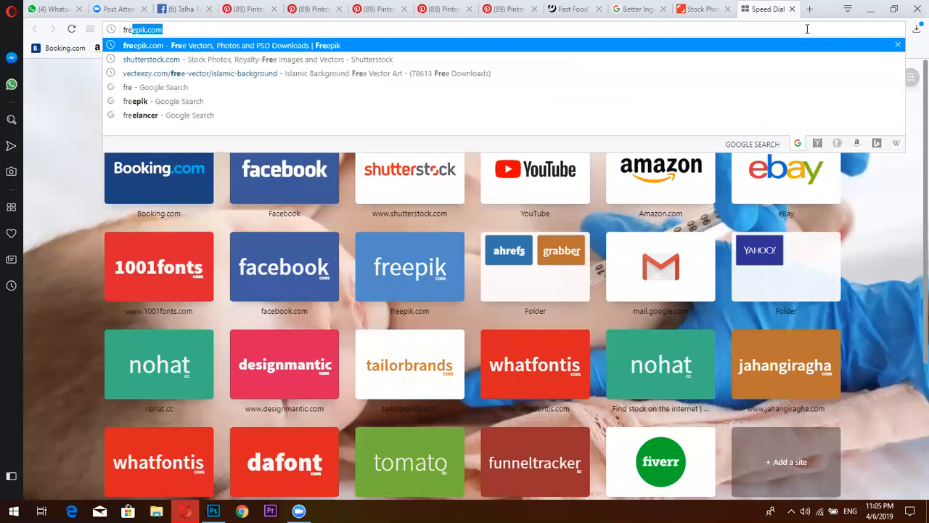
key("Return")
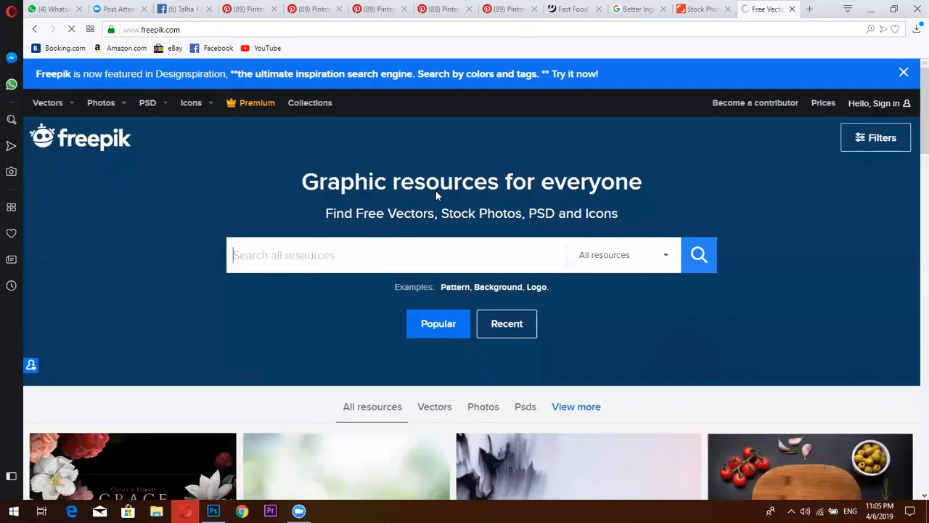
type("burg")
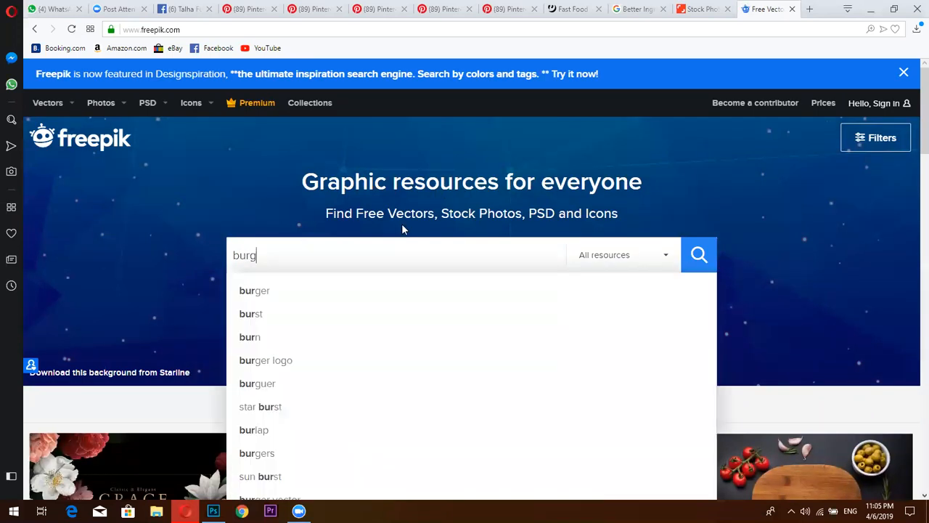
type("er")
key("Return")
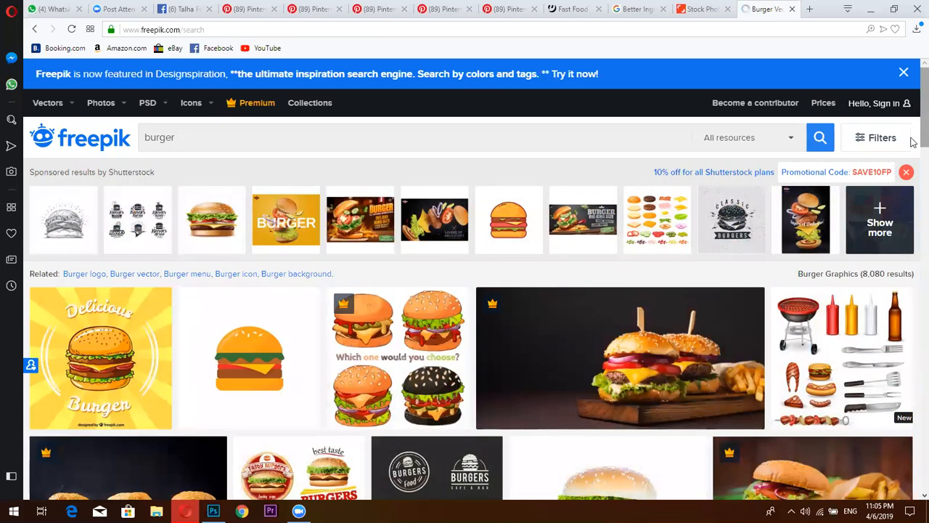
scroll(912, 204, "down", 6)
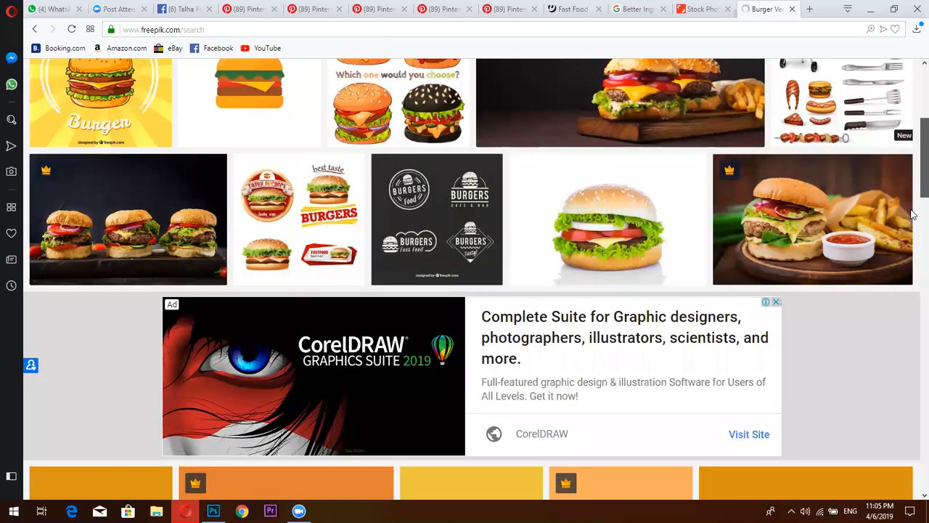
Open the Pixabay image site in a new browser tab
scroll(913, 229, "down", 2)
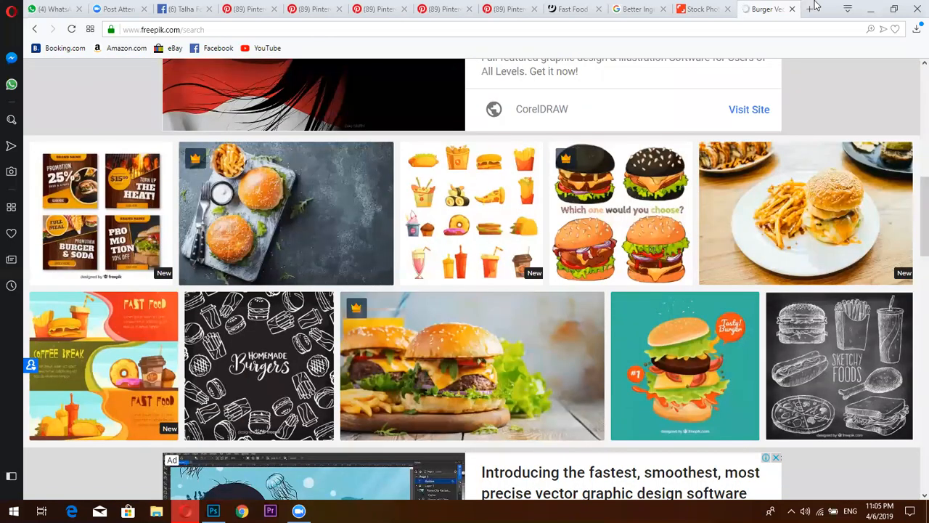
left_click(809, 9)
type("pixa")
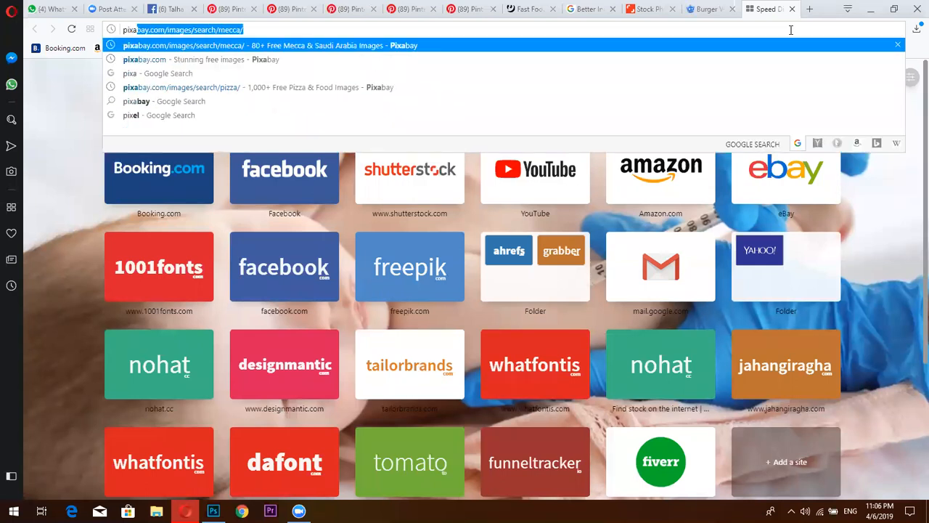
key("Return")
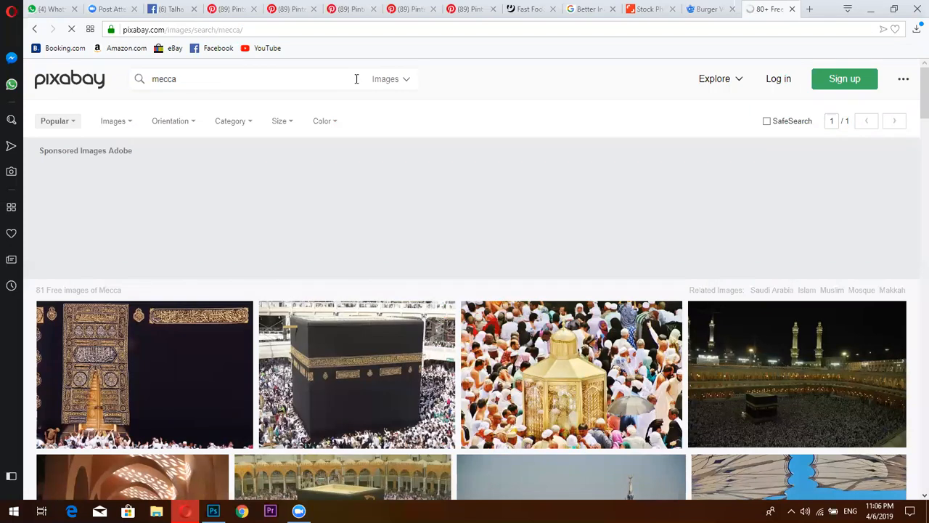
Search the Pixabay images for burgers
triple_click(357, 78)
key("BackSpace")
type("bu")
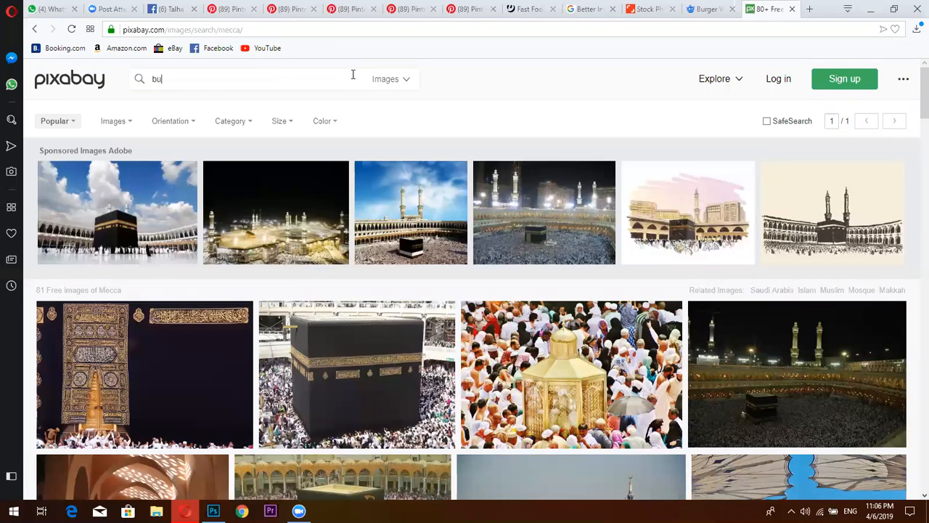
type("rg")
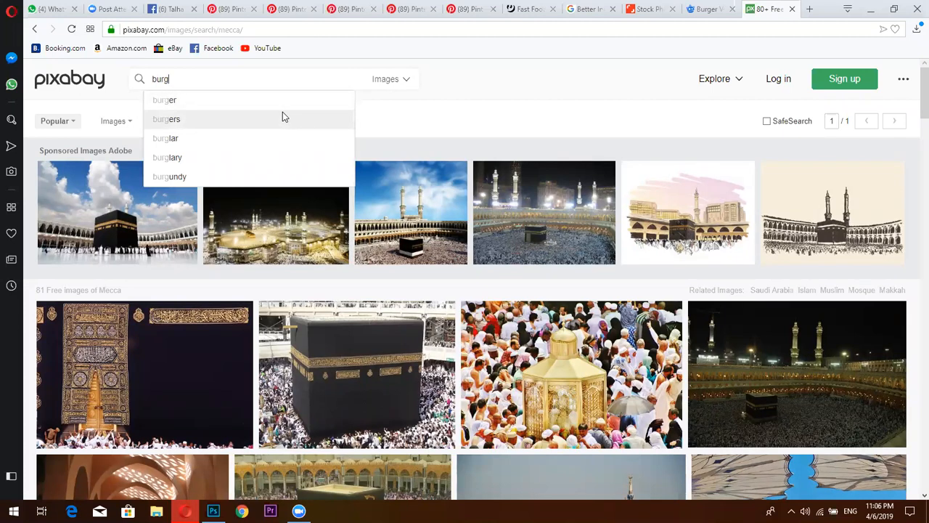
left_click(282, 116)
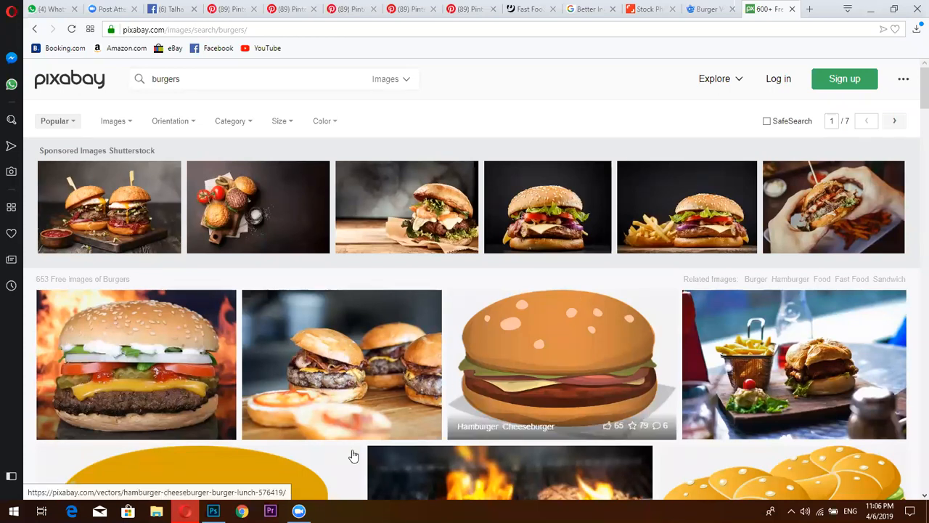
Switch to Photoshop and show the whole burger-and-fries JPG document
left_click(215, 508)
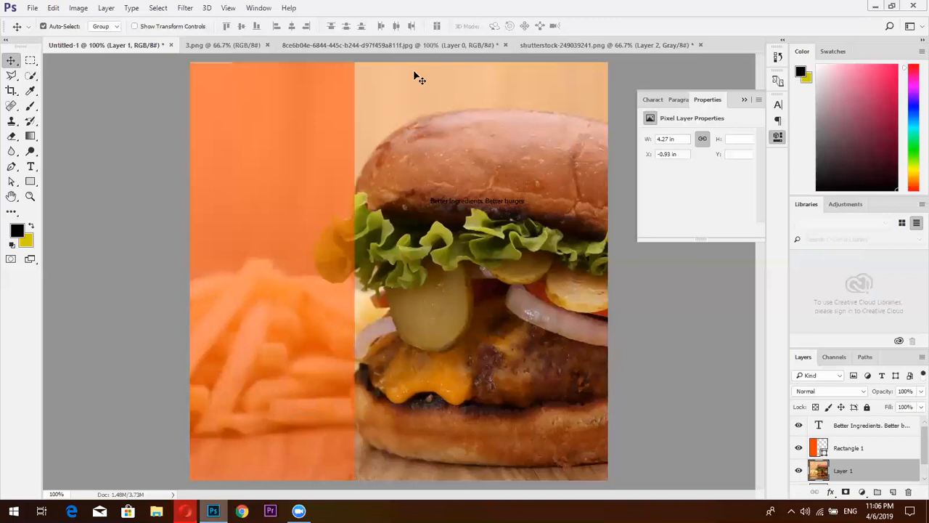
left_click(438, 48)
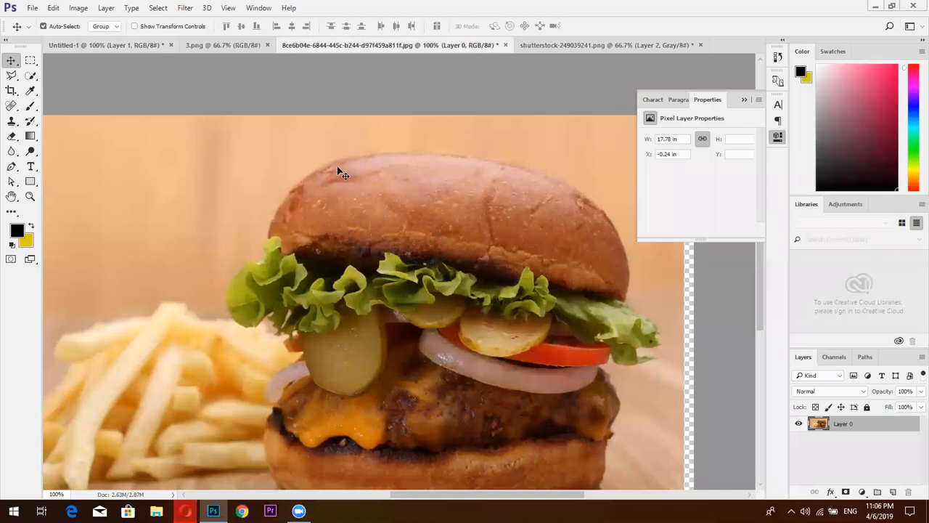
key("ctrl+0")
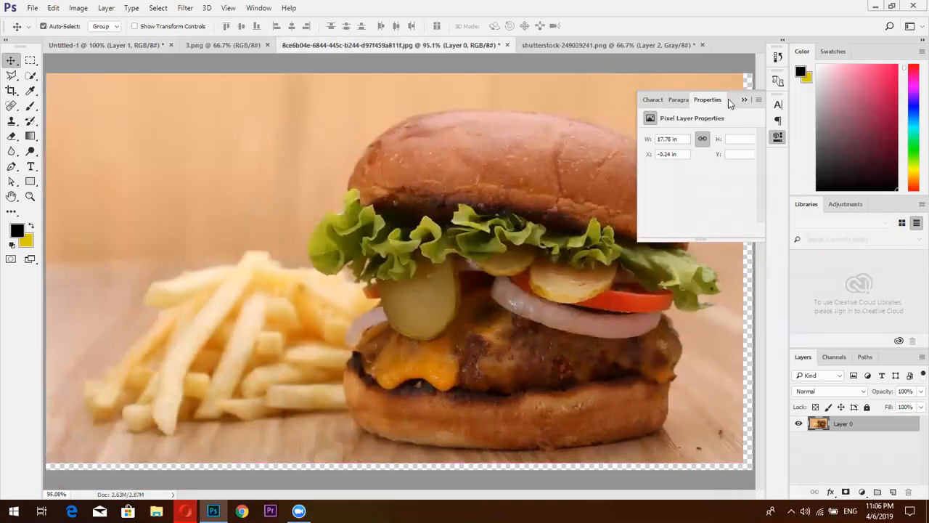
Close the floating Properties panel and shift the photo layer right and down until it covers the transparent canvas edges
left_click_drag(735, 102, 817, 49)
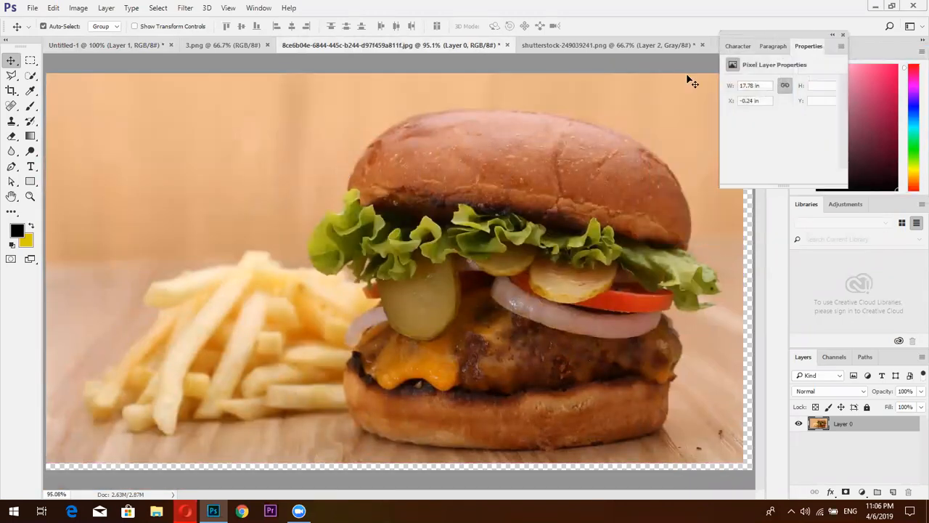
left_click(844, 35)
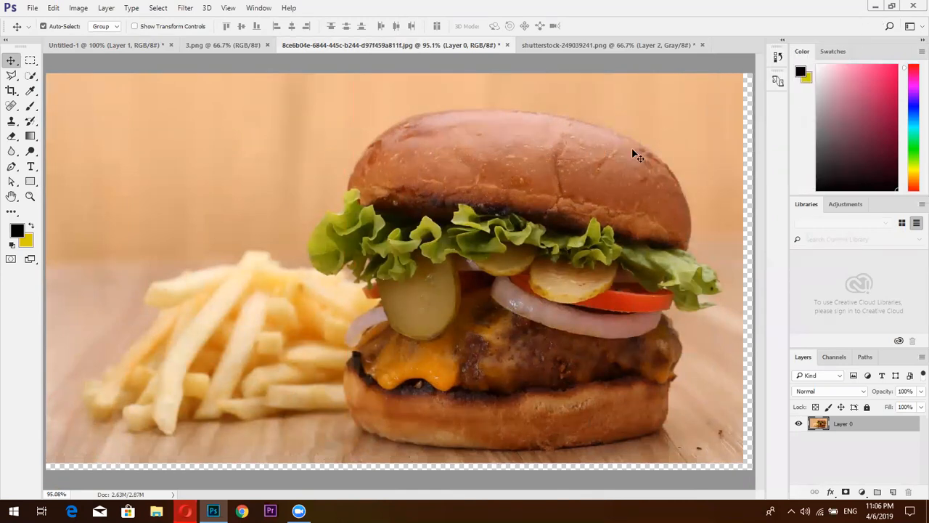
left_click_drag(634, 155, 643, 154)
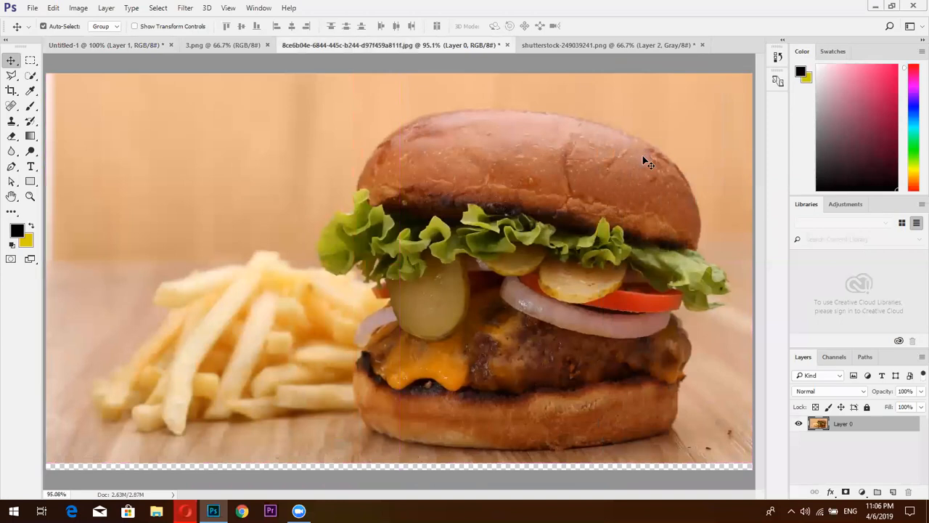
left_click_drag(629, 173, 629, 181)
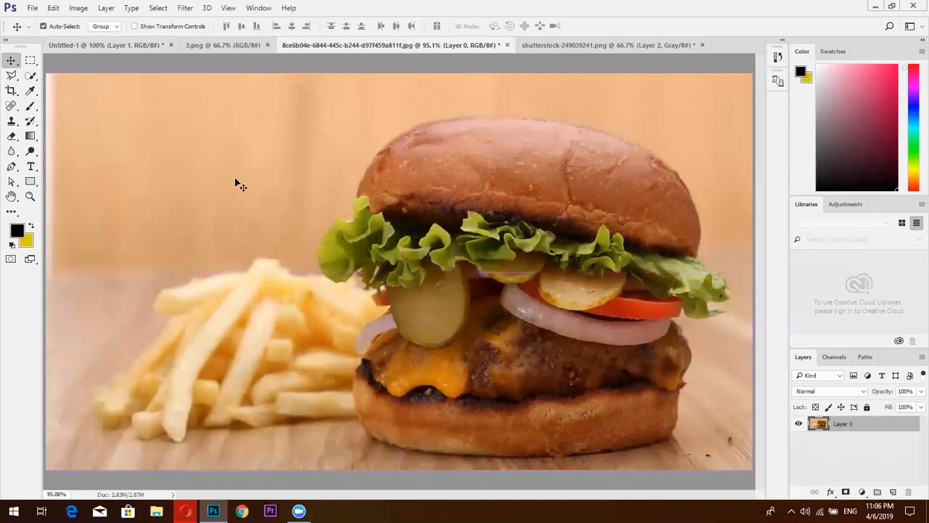
Select part of the burger's left side with the Quick Selection tool and enlarge its brush to 400 px
left_click(29, 76)
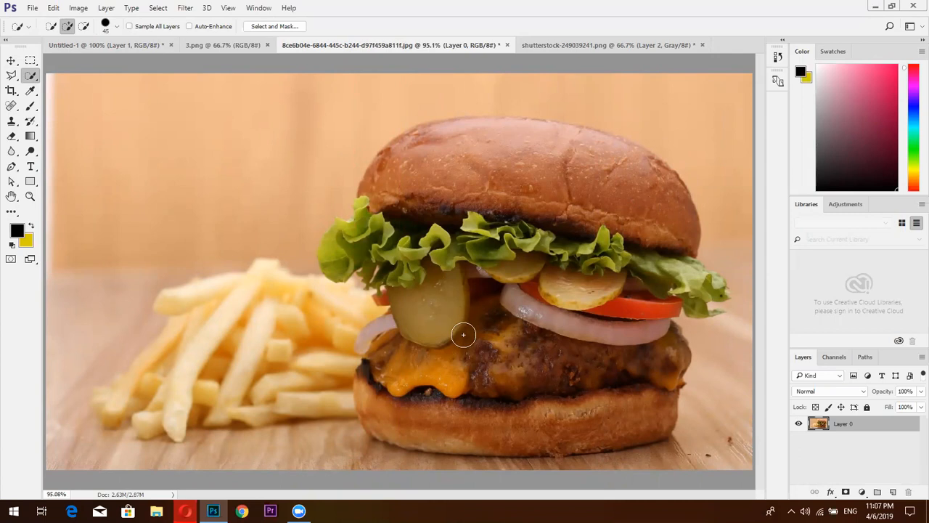
mouse_move(445, 269)
left_mouse_down()
mouse_move(395, 250)
mouse_move(398, 213)
mouse_move(406, 241)
mouse_move(418, 191)
mouse_move(405, 155)
mouse_move(424, 183)
left_mouse_up()
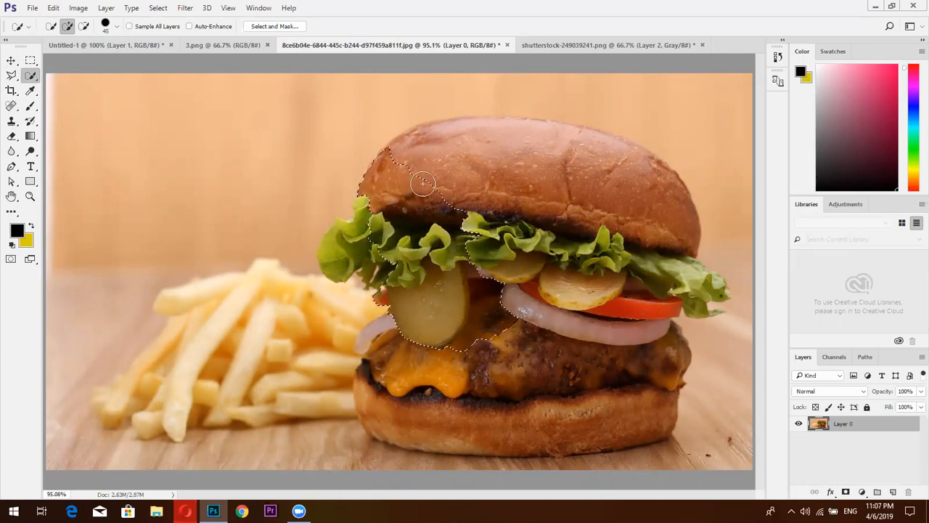
key("bracketright")
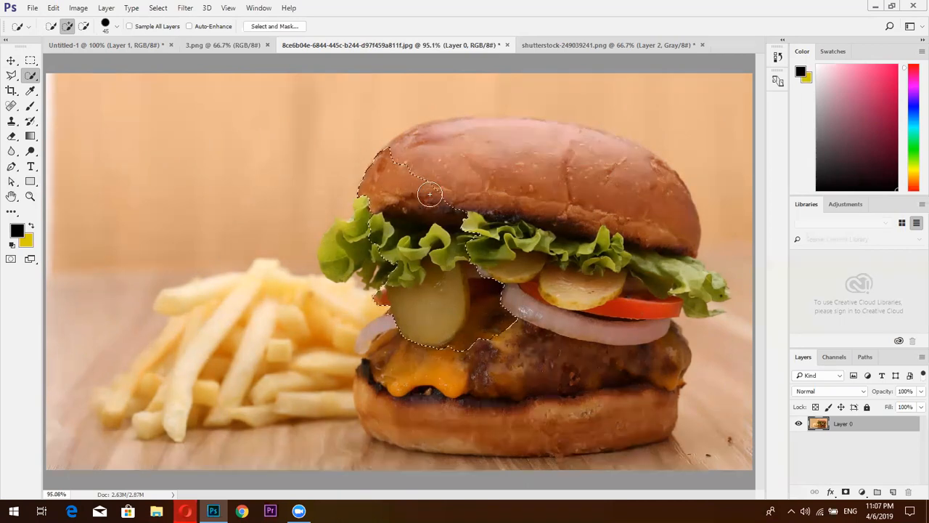
key("bracketright")
key("bracketright")
key("bracketright")
key("bracketright")
key("bracketright")
key("bracketright")
key("bracketright")
key("bracketright")
key("bracketright")
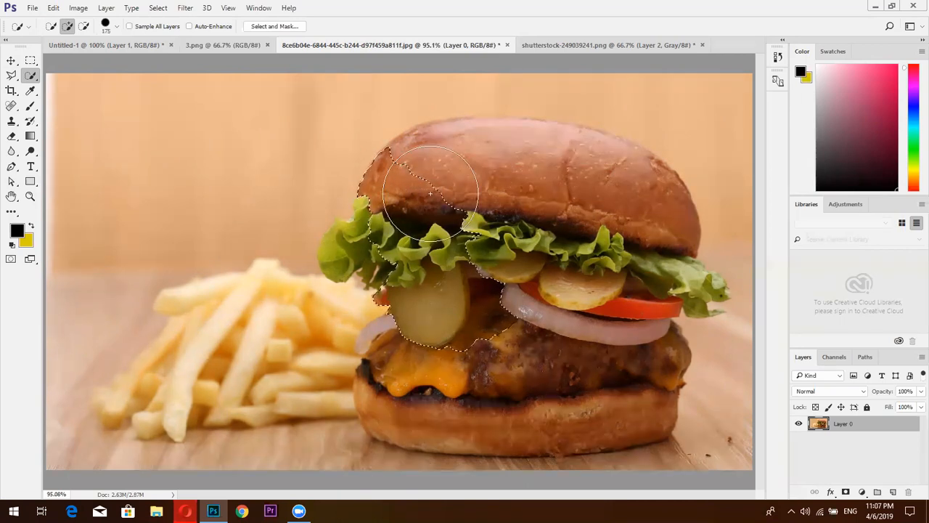
key("bracketright")
key("bracketright")
key("bracketright")
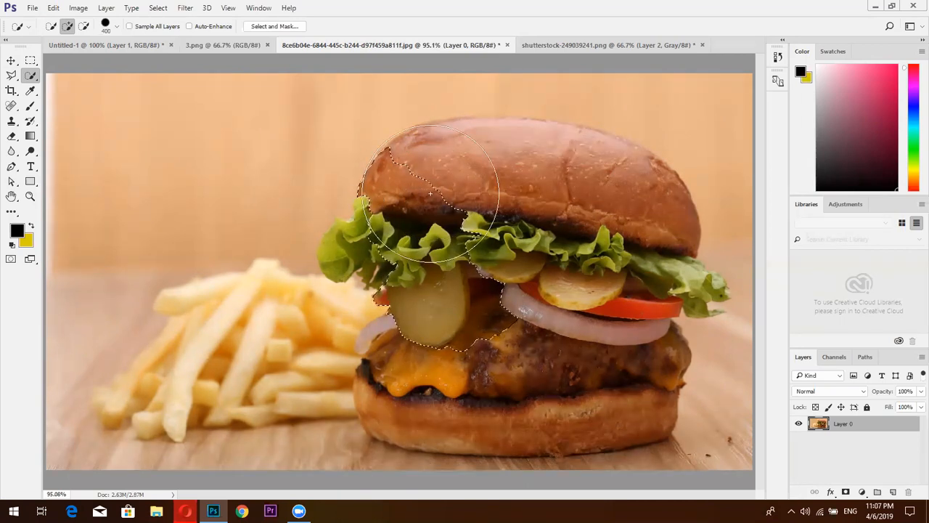
Set the Quick Selection brush to 100 px and extend the selection over the buns, fillings and left lettuce
left_click(28, 27)
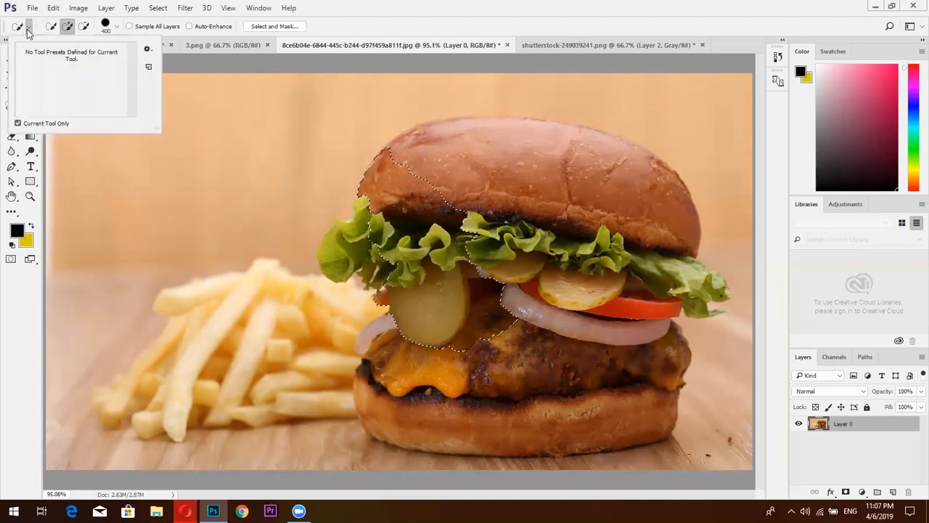
left_click(66, 27)
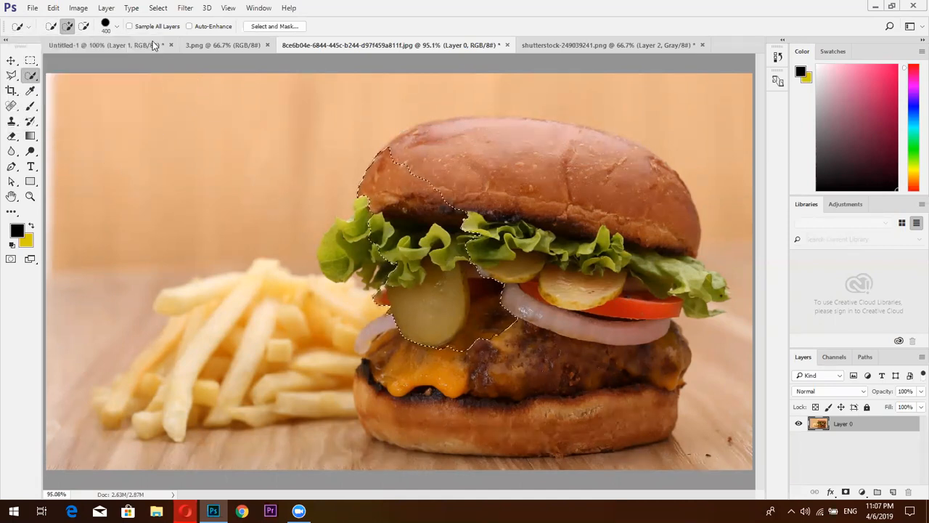
left_click(115, 27)
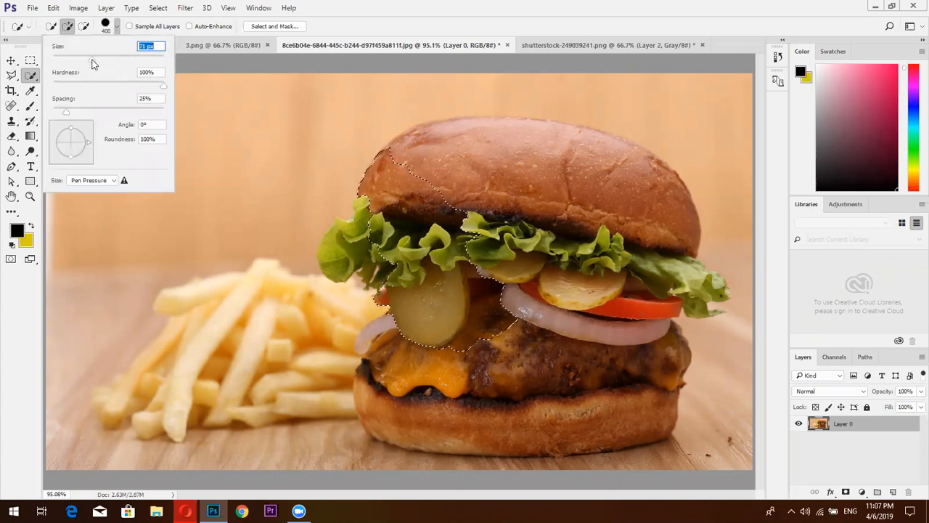
mouse_move(109, 59)
left_mouse_down()
mouse_move(141, 59)
mouse_move(94, 62)
left_mouse_up()
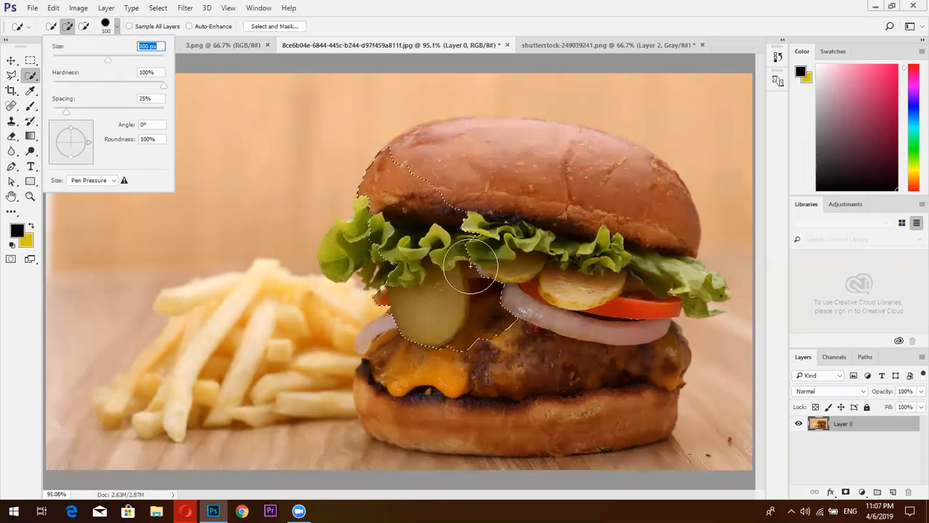
mouse_move(493, 183)
left_mouse_down()
mouse_move(473, 180)
mouse_move(439, 149)
mouse_move(494, 145)
mouse_move(480, 145)
left_mouse_up()
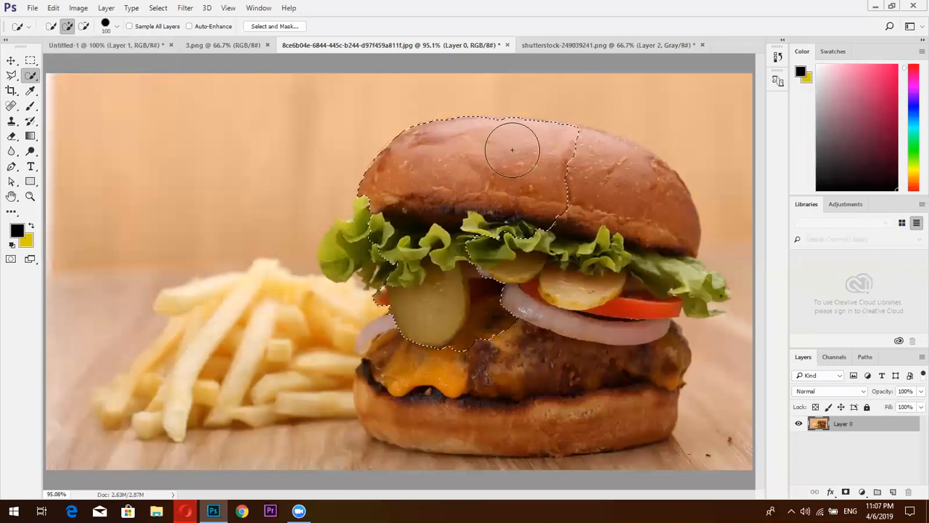
mouse_move(564, 153)
left_mouse_down()
mouse_move(587, 145)
mouse_move(630, 170)
mouse_move(664, 232)
mouse_move(624, 352)
mouse_move(606, 362)
mouse_move(596, 393)
mouse_move(494, 406)
mouse_move(414, 395)
mouse_move(625, 467)
mouse_move(674, 471)
mouse_move(618, 486)
mouse_move(432, 487)
left_mouse_up()
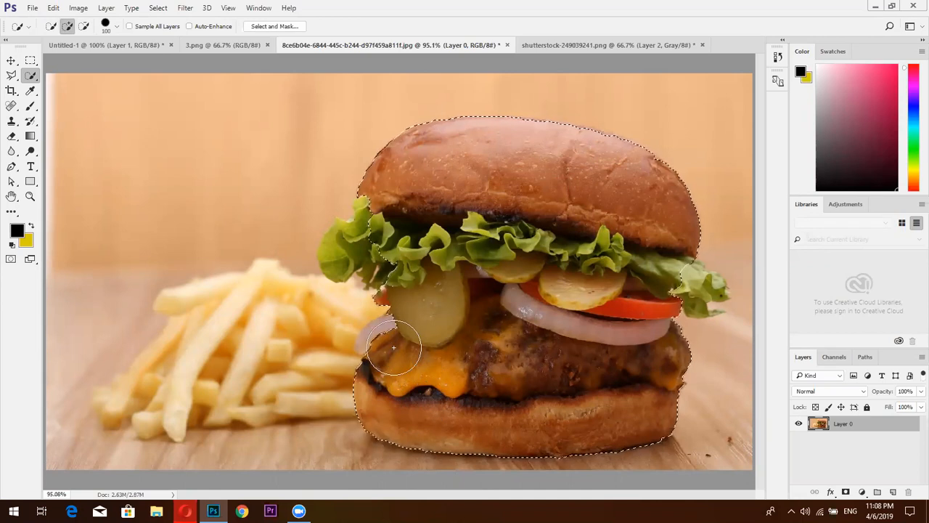
left_click(354, 246)
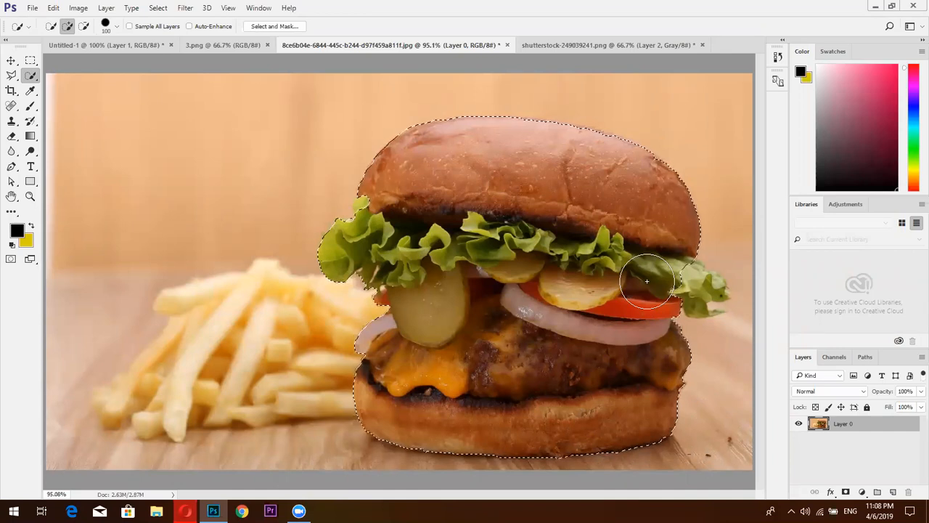
Clear the burger selection and bring it back
key("ctrl+d")
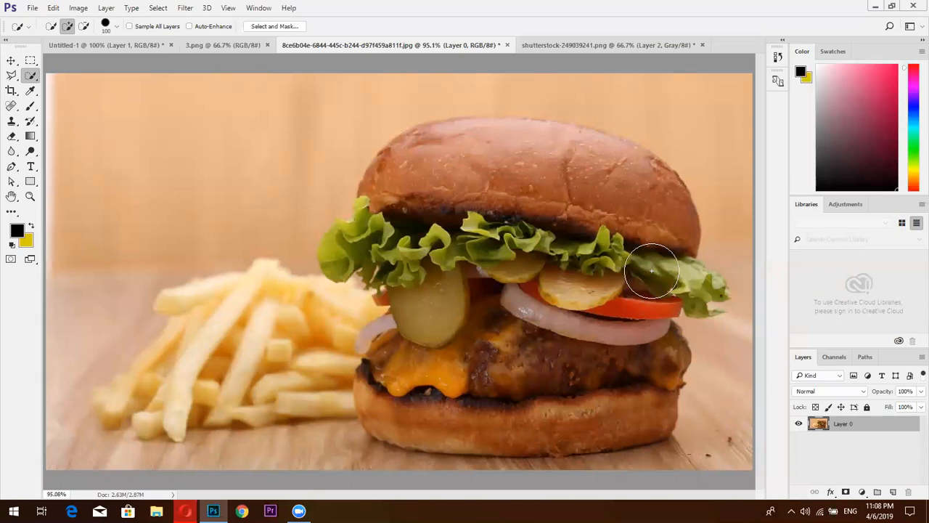
left_click(559, 191)
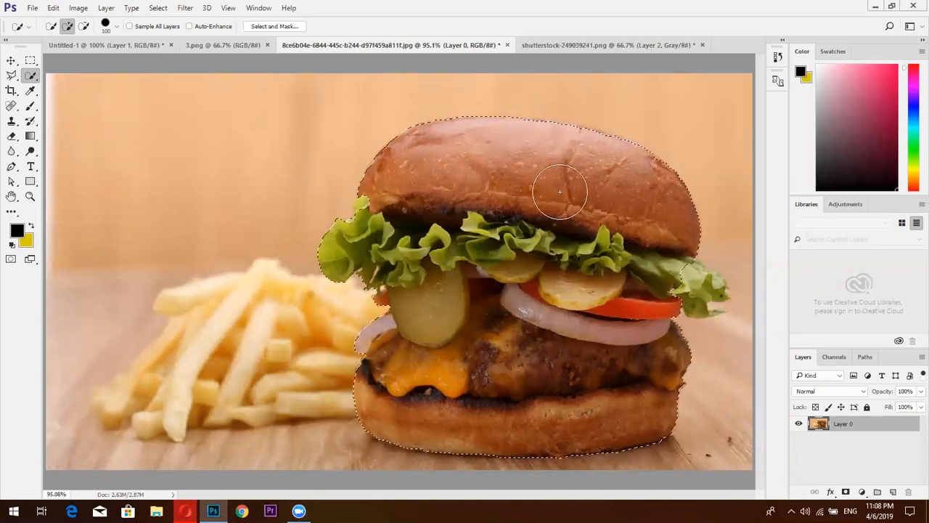
Reduce the Quick Selection brush to 30 px and add the lettuce at the burger's right end to the selection
key("bracketleft")
key("bracketleft")
key("bracketleft")
left_click(701, 291)
key("bracketleft")
key("bracketleft")
key("bracketleft")
key("bracketleft")
key("bracketleft")
key("bracketleft")
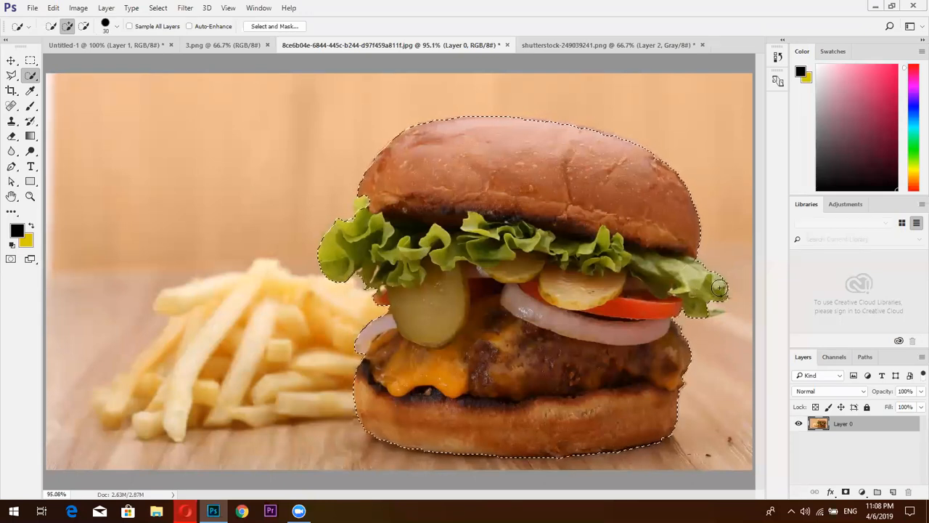
left_click(711, 310)
key("ctrl+z")
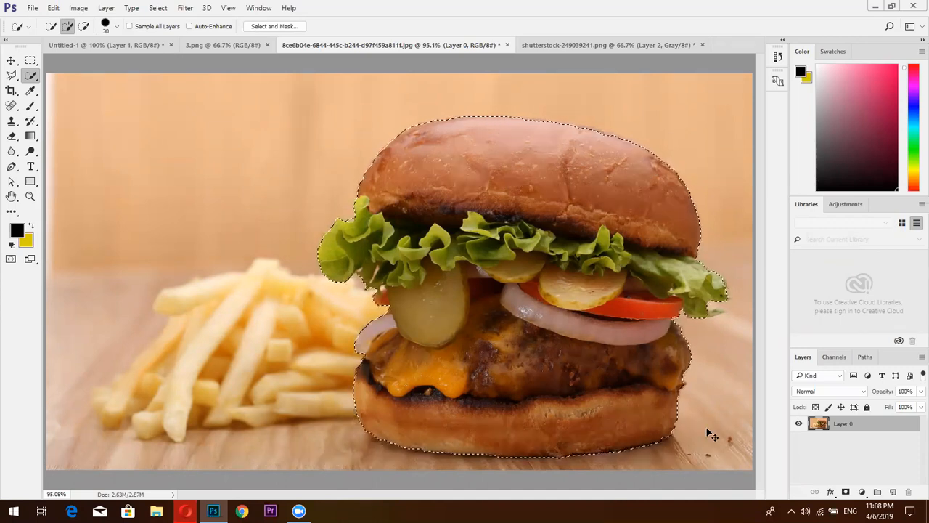
Copy the selected burger onto a new layer and hide Layer 0
key("ctrl+j")
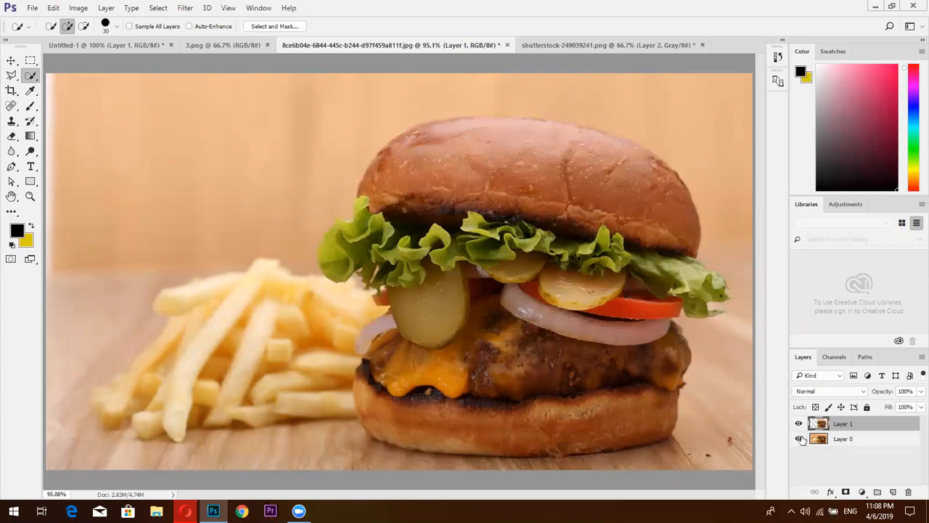
left_click(799, 439)
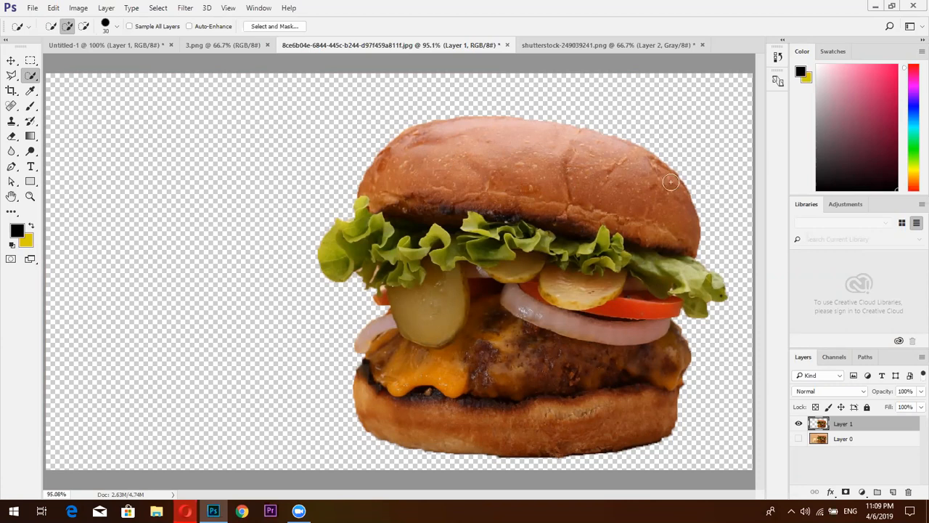
Undo the copy of the burger to a new layer and clear the burger selection
key("ctrl+z")
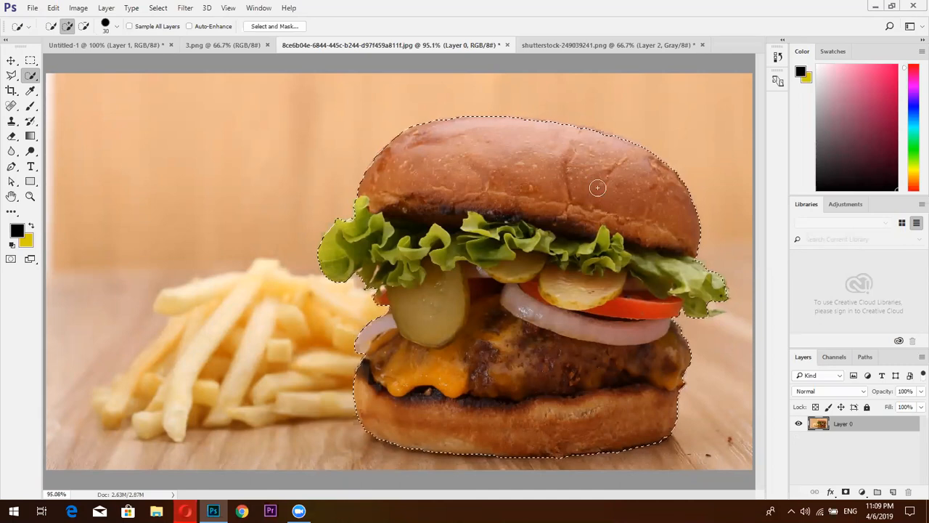
right_click(597, 188)
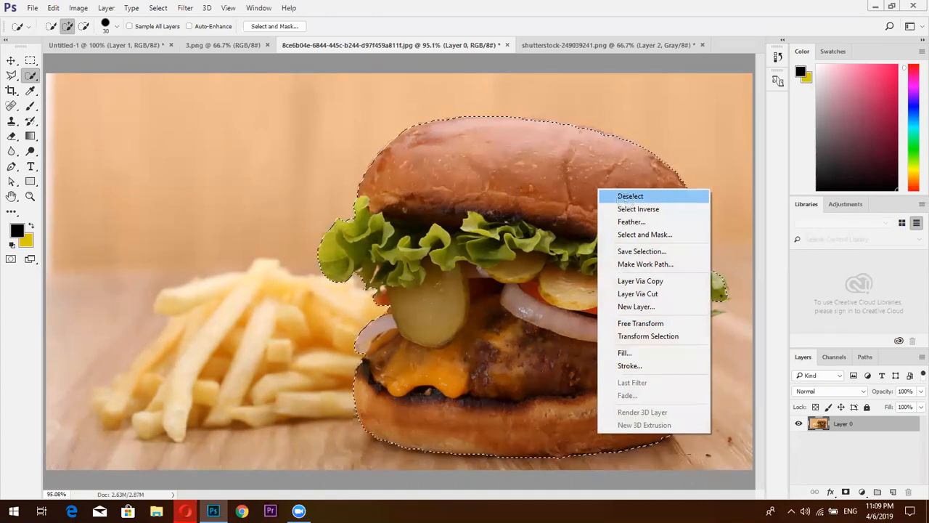
left_click(621, 197)
key("ctrl+shift+d")
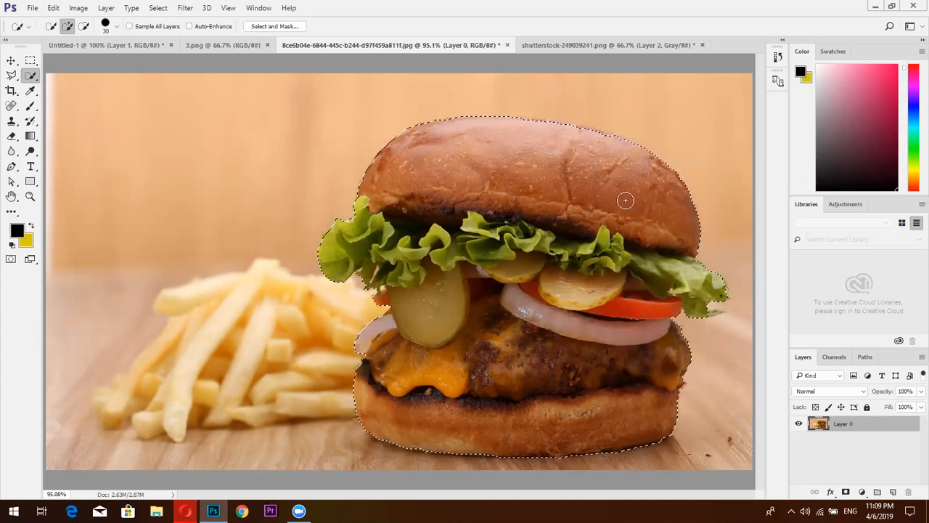
key("ctrl+d")
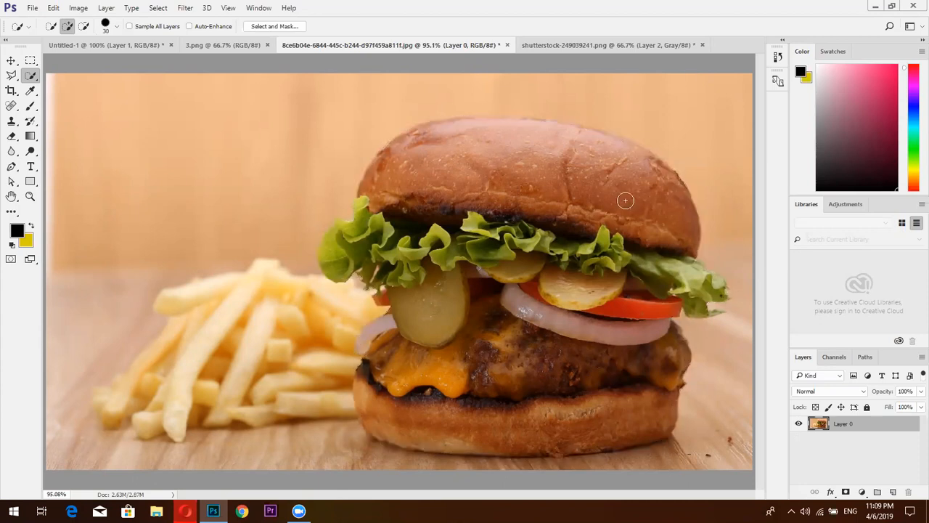
Bring back the burger selection, invert it, and undo the inversion
key("ctrl+shift+d")
right_click(626, 202)
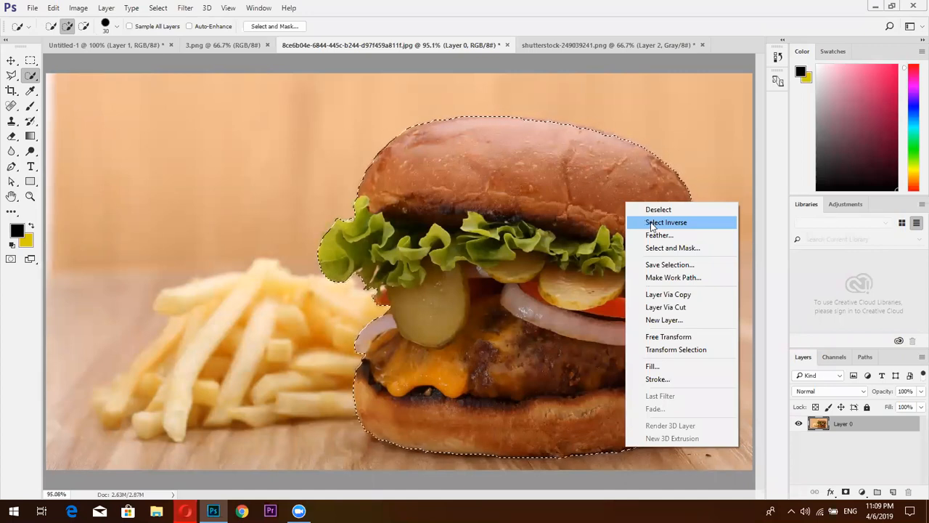
left_click(651, 224)
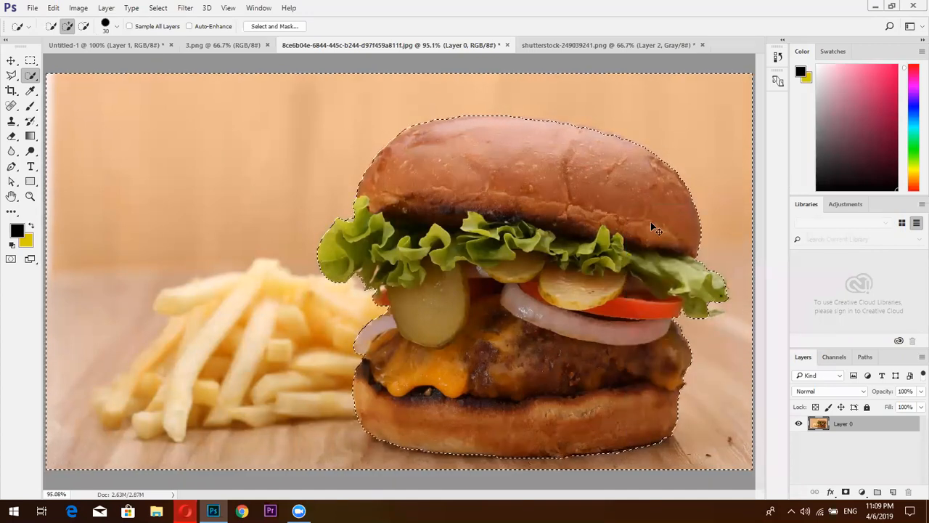
key("ctrl+z")
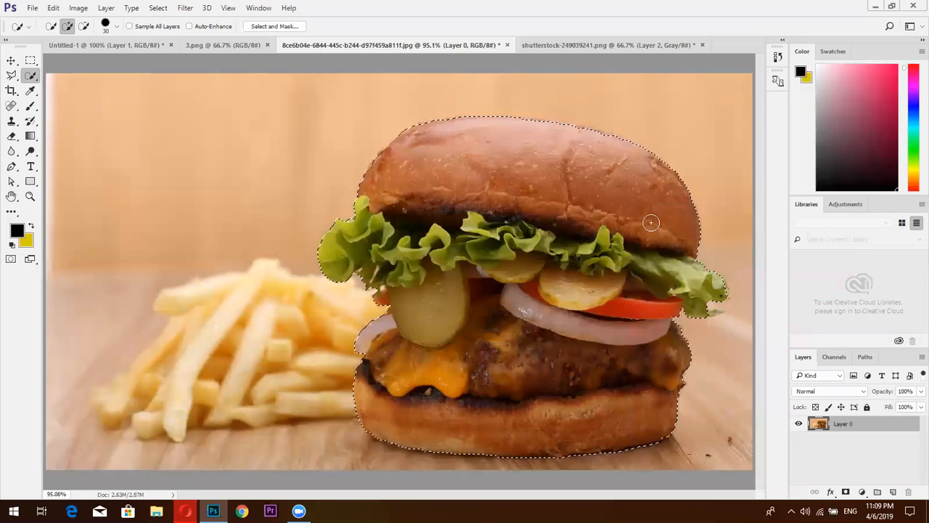
Copy the selected burger onto a new layer with Layer 0 hidden, and undo the copy
right_click(651, 227)
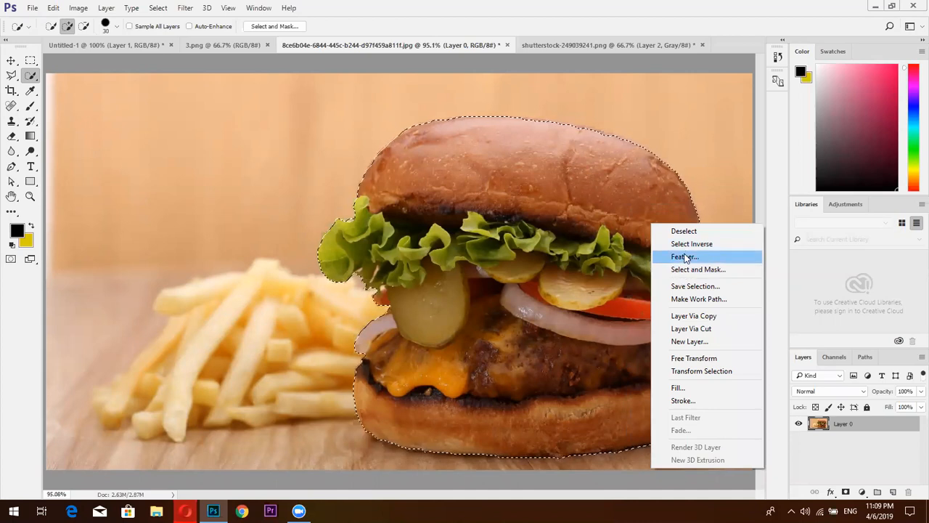
left_click(685, 317)
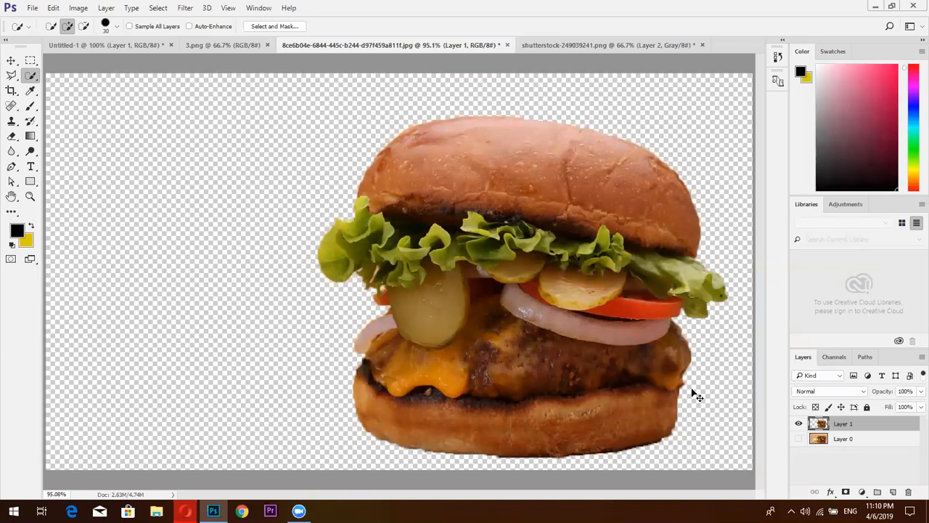
key("ctrl+z")
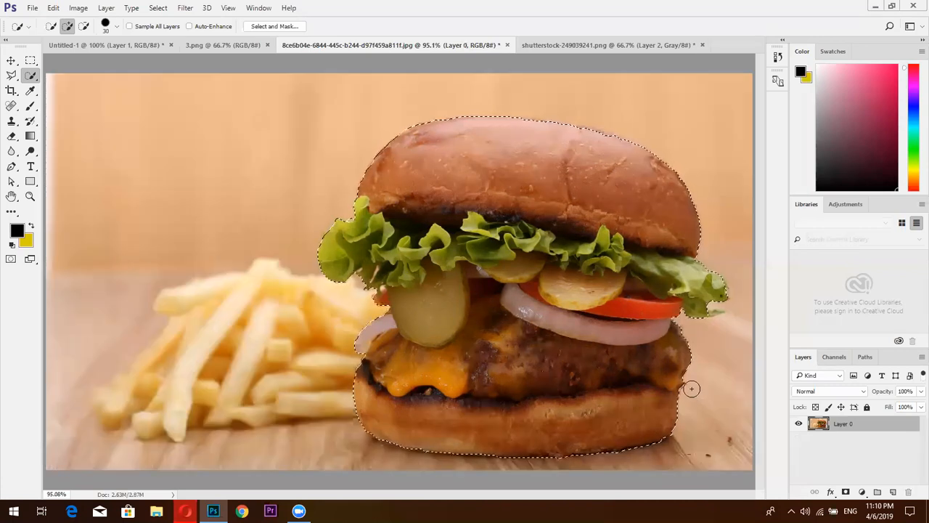
Cut the selected burger onto a new layer, toggle each layer's visibility to compare them, and return to the single Layer 0
right_click(558, 251)
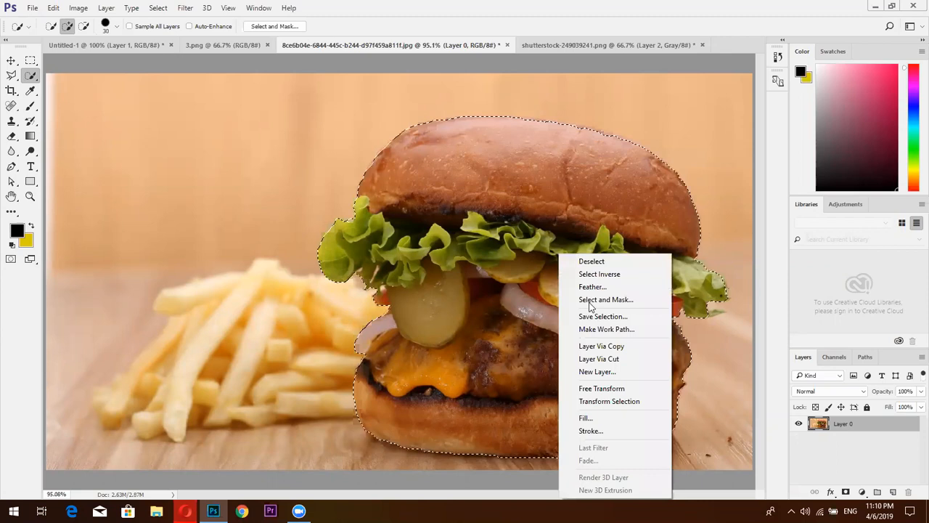
left_click(598, 347)
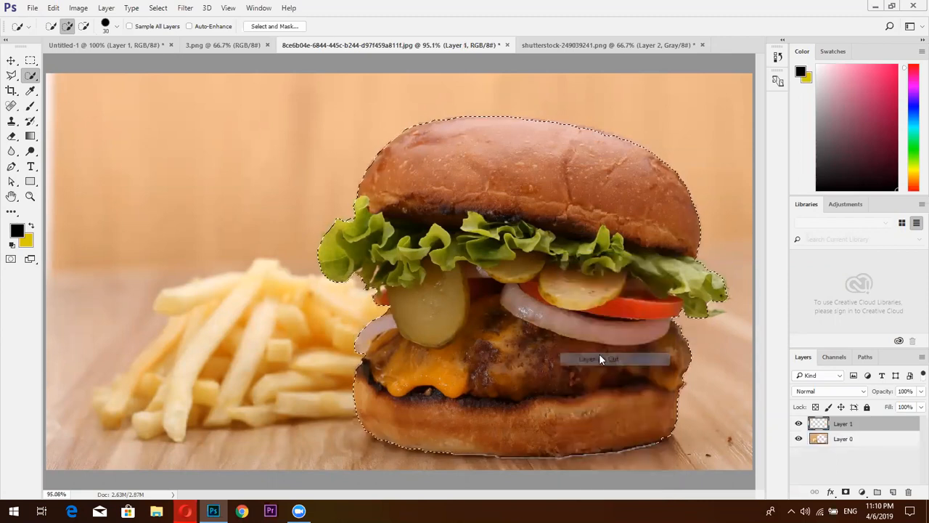
left_click(799, 438)
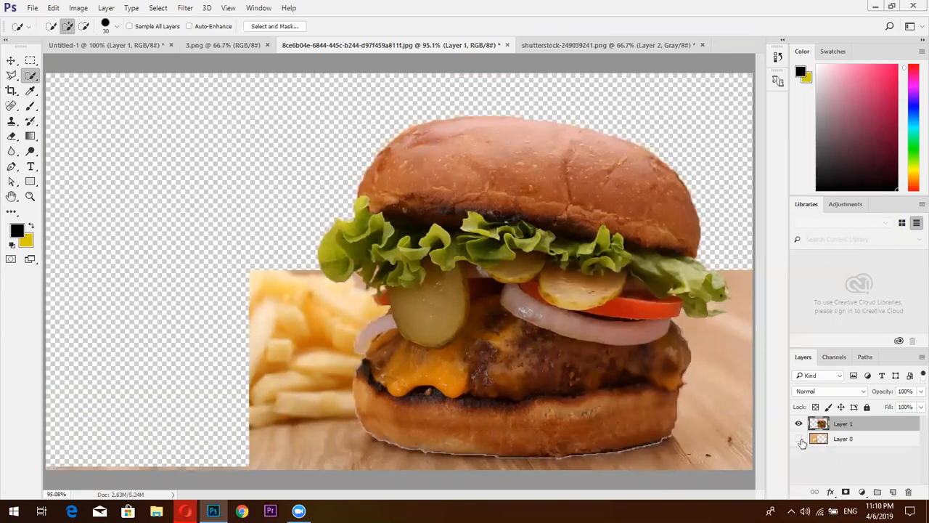
left_click(800, 440)
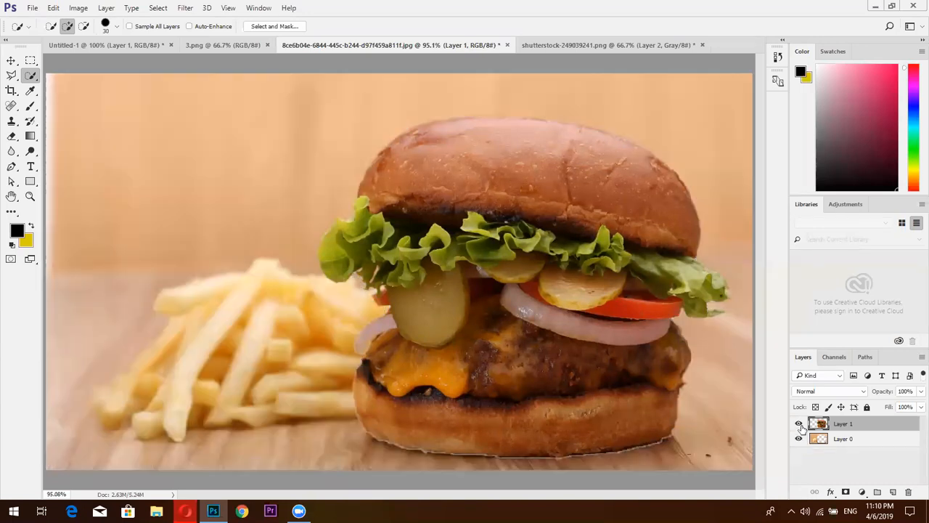
left_click(800, 423)
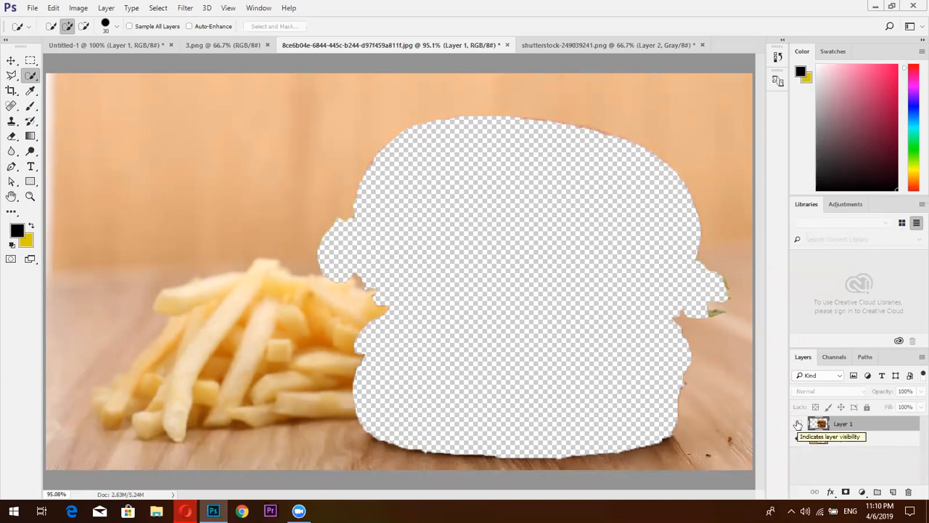
left_click(797, 423)
key("ctrl+e")
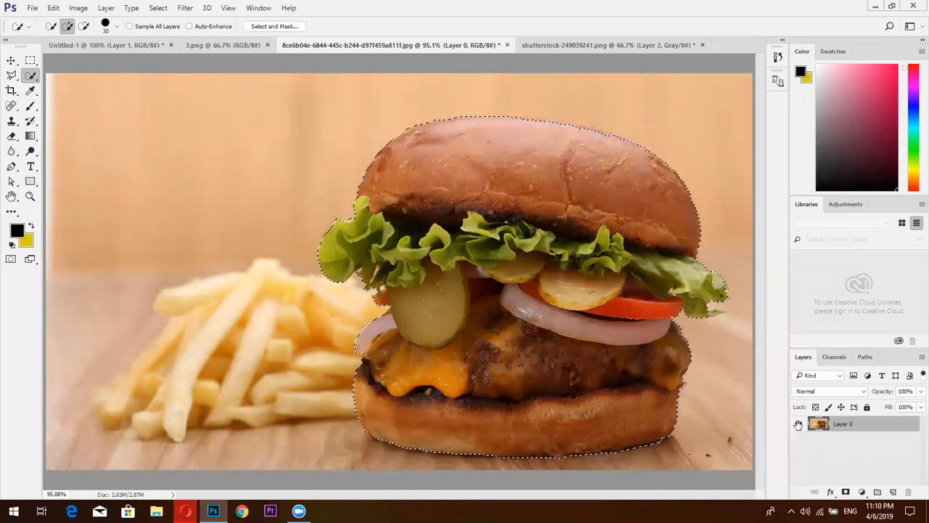
Switch to the Untitled-1 document and move the "Better Ingredients. Better burger" text down across the orange rectangle's inner edge
left_click(197, 45)
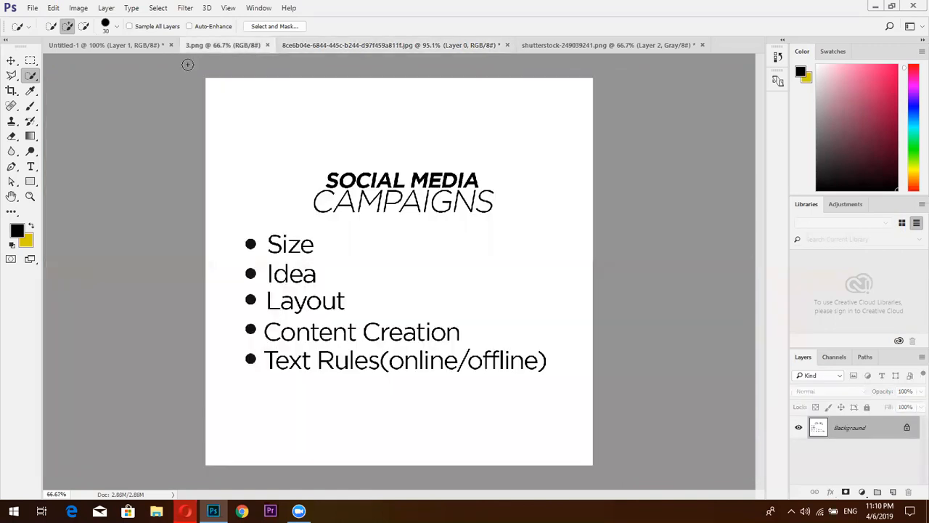
left_click(130, 45)
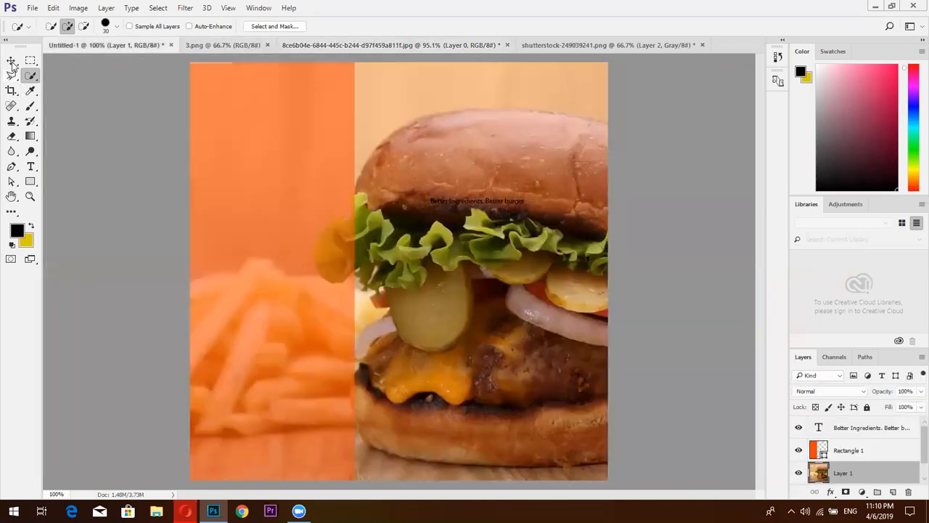
left_click(12, 61)
left_click(449, 206)
left_click_drag(449, 206, 336, 257)
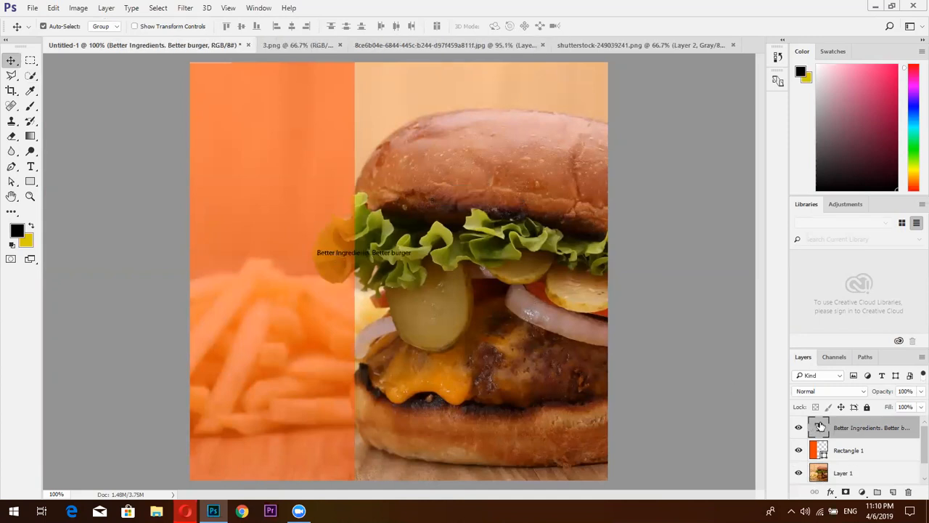
Break the tagline into two lines before "Better burger" and set its font size to 17.88 pt
left_click(30, 166)
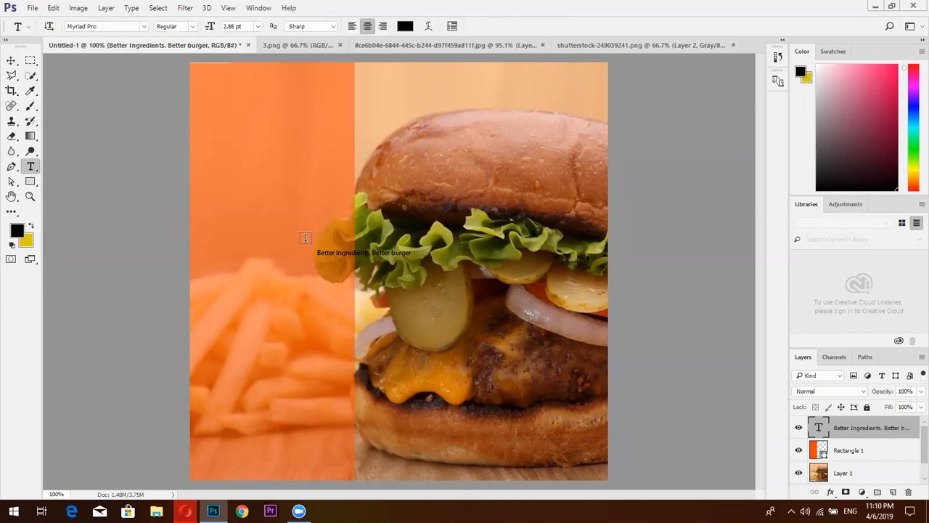
left_click(371, 252)
key("Return")
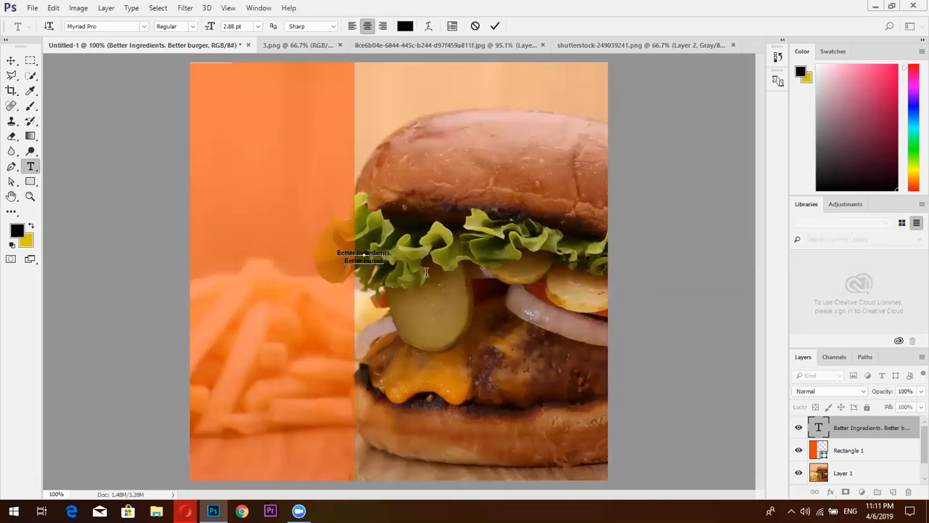
key("ctrl+a")
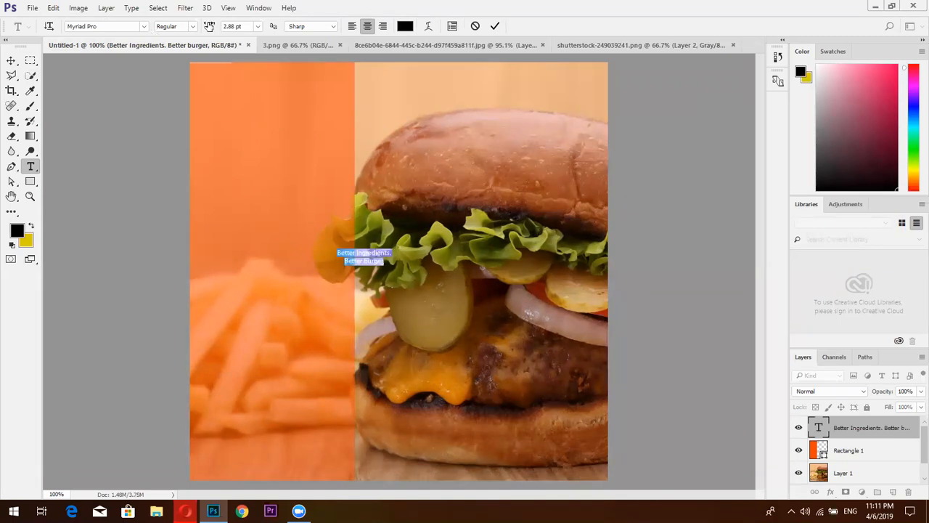
left_click(220, 26)
left_click_drag(220, 30, 216, 30)
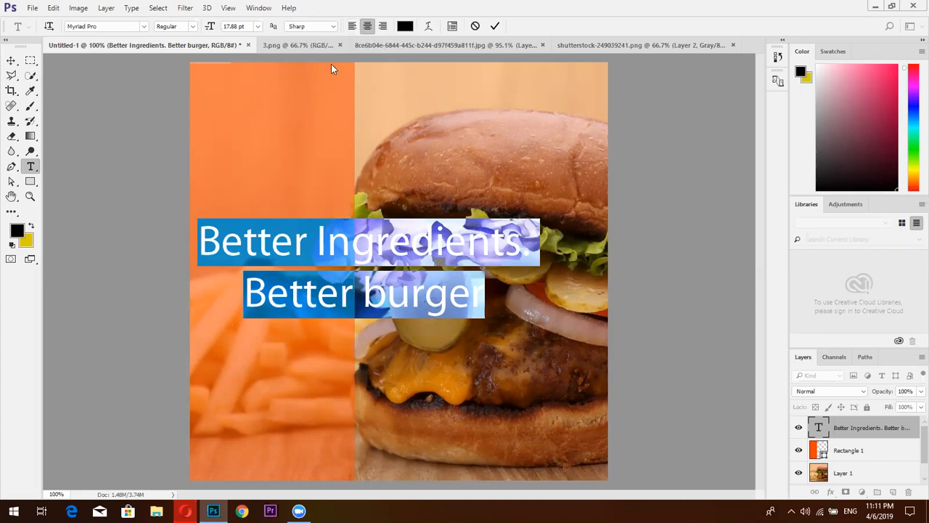
Move the tagline toward the orange rectangle and try left, centre and right alignment, finishing with left alignment
left_click(351, 29)
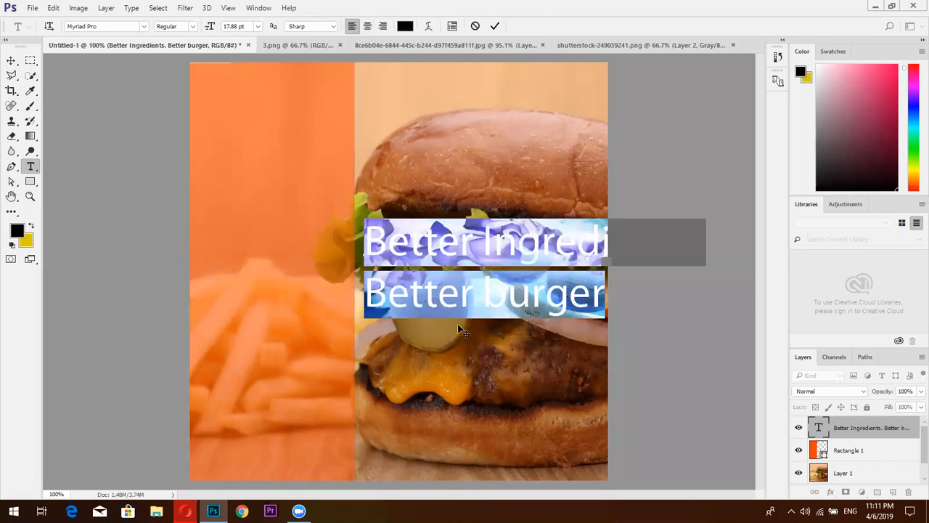
left_click_drag(459, 329, 305, 327)
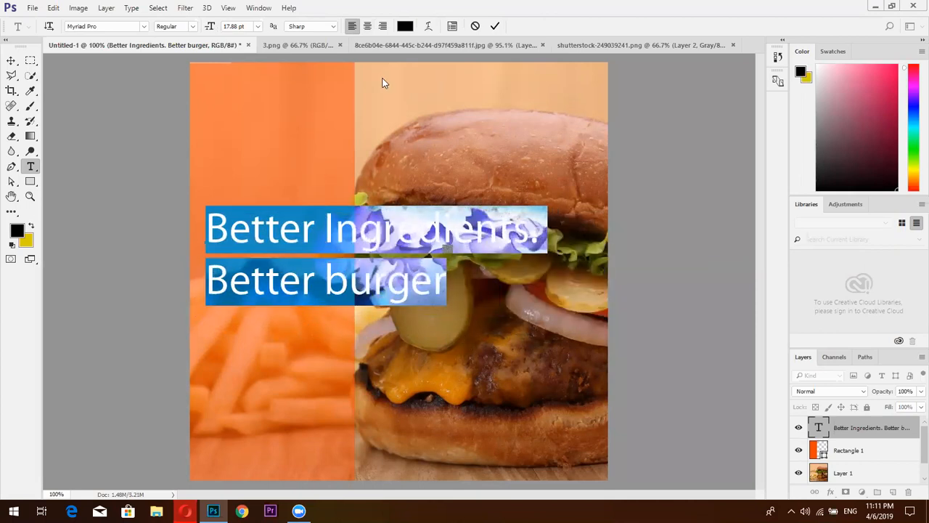
left_click(368, 26)
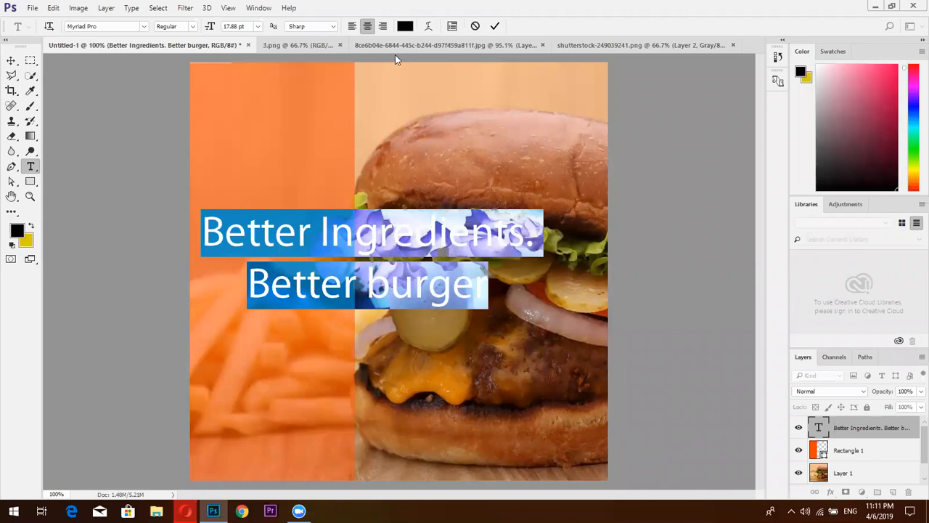
left_click(382, 27)
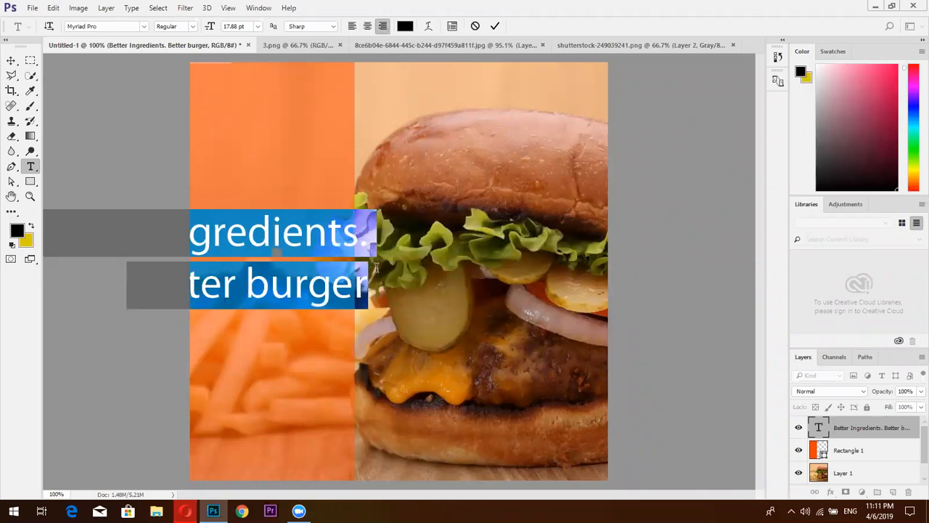
left_click(352, 27)
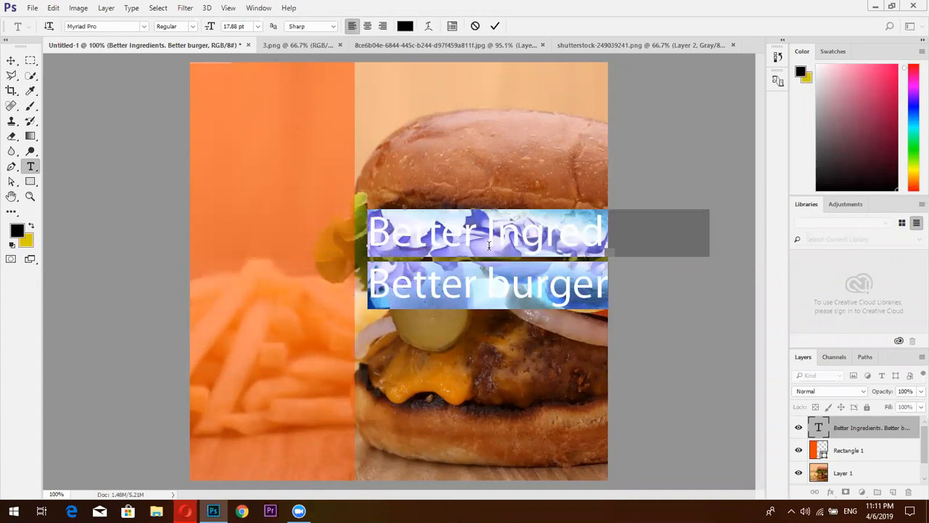
Split the tagline into four lines reading "Better", "Ingredients.", "Better" and "burger"
left_click(489, 245)
key("BackSpace")
key("Return")
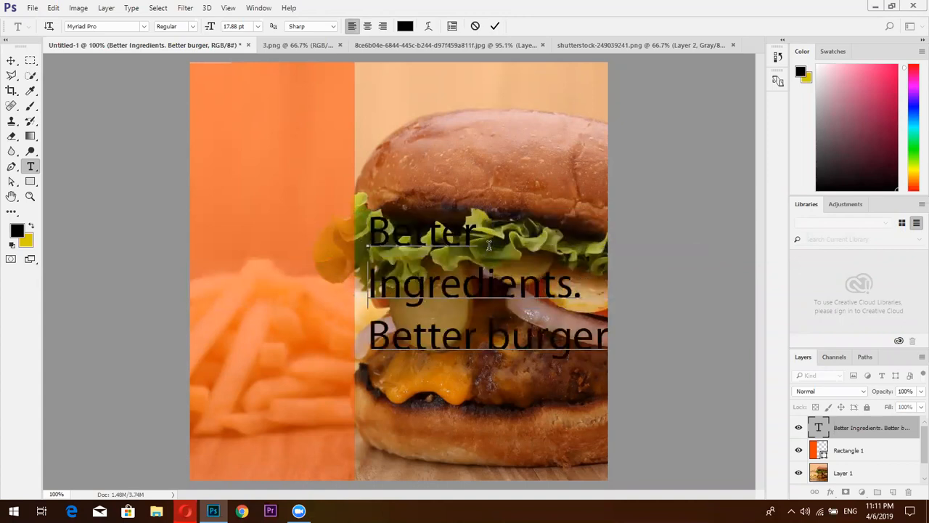
left_click(486, 332)
key("BackSpace")
key("Return")
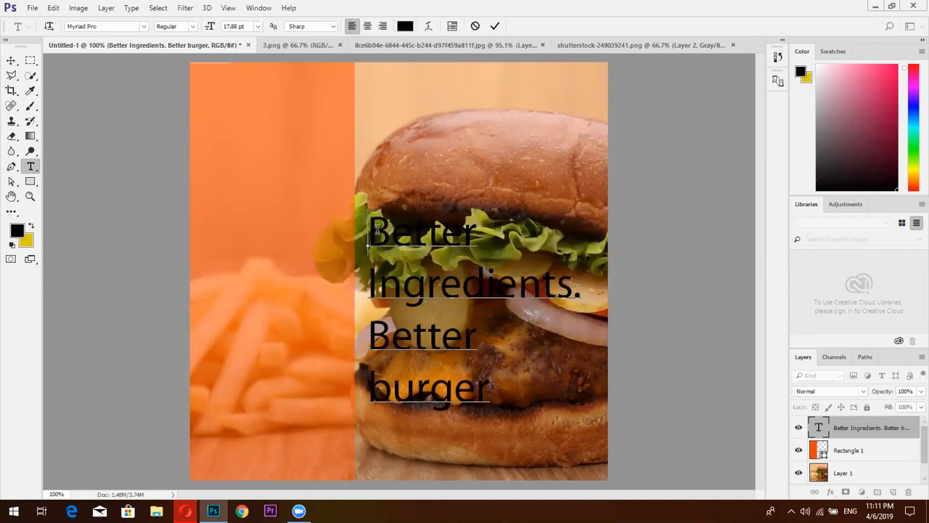
Set the colour of the whole tagline to white (ffffff)
key("ctrl+a")
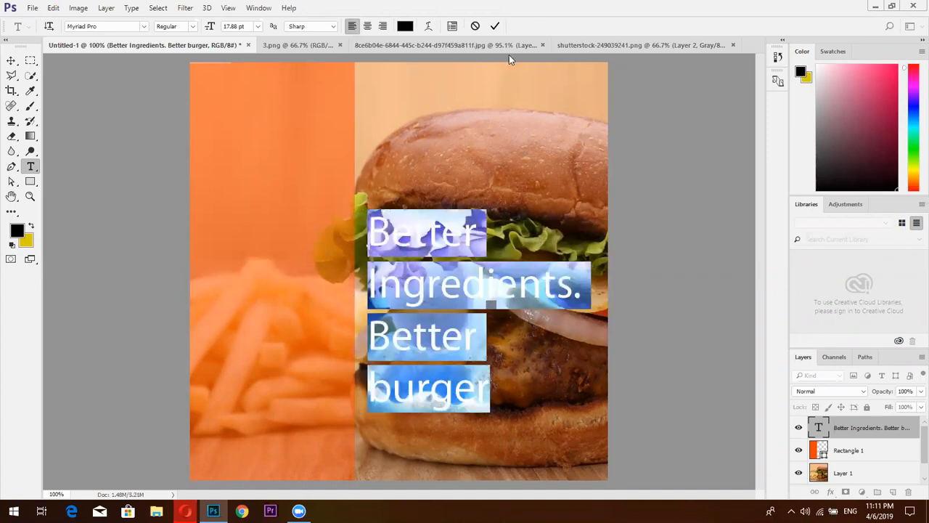
left_click(405, 26)
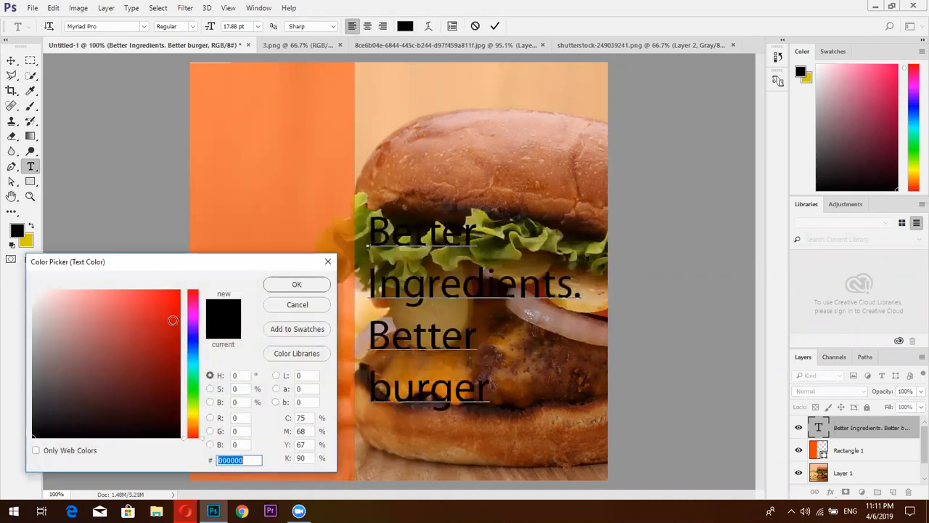
type("ffffff")
left_click(319, 292)
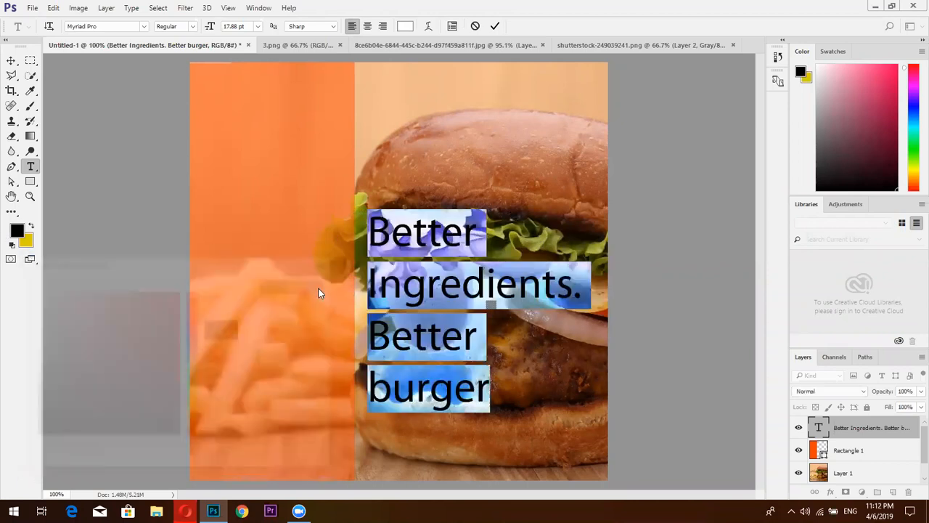
Show the detailed character formatting options for the tagline, keeping the Myriad Pro font
left_click(107, 27)
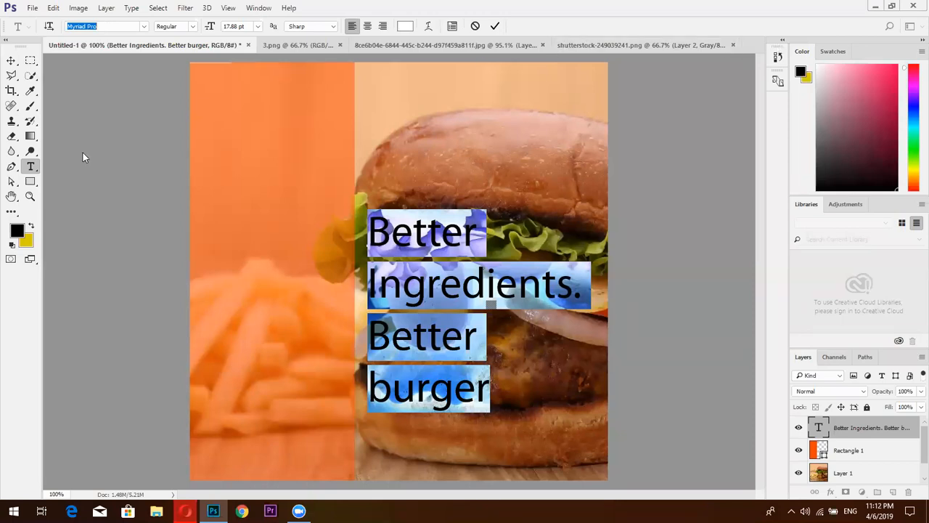
key("Return")
left_click(454, 29)
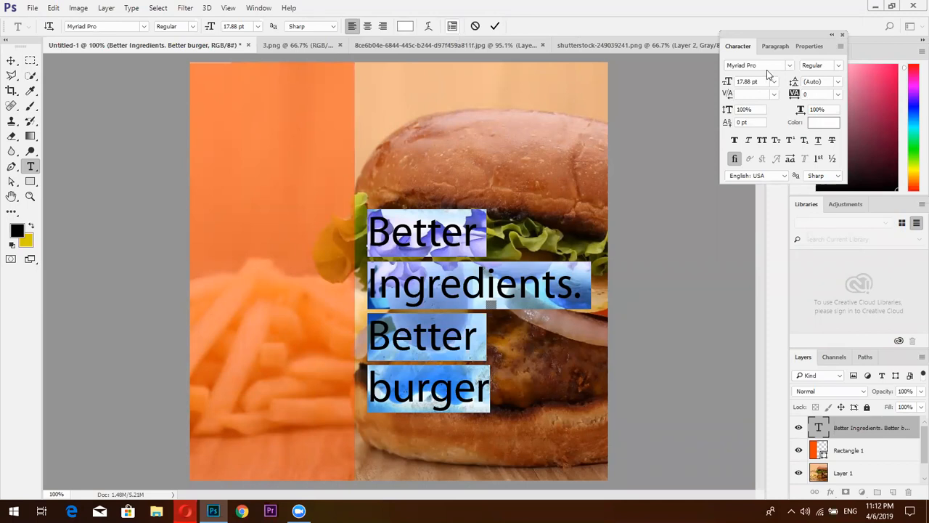
left_click(766, 68)
Select the Rectangle 1 layer and inspect the current foreground and background colours without changing them
left_click(850, 455)
left_click(850, 451)
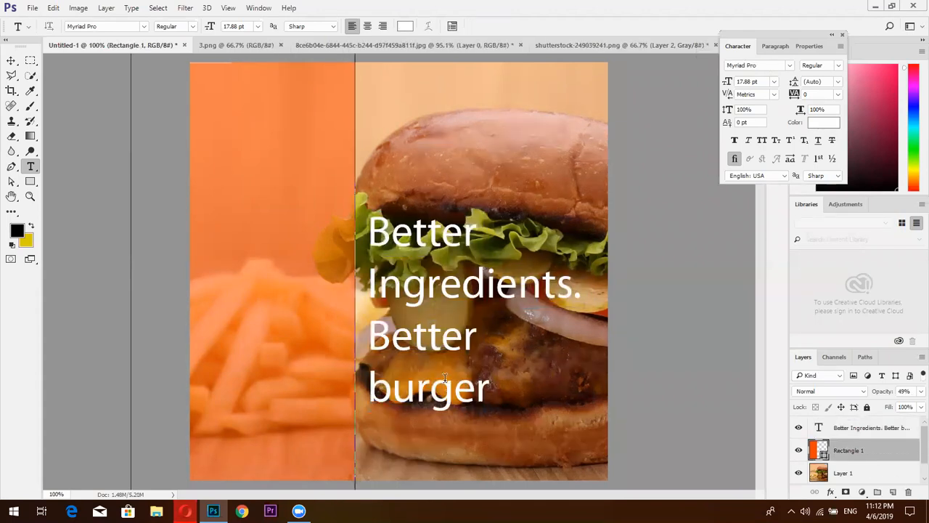
left_click(21, 230)
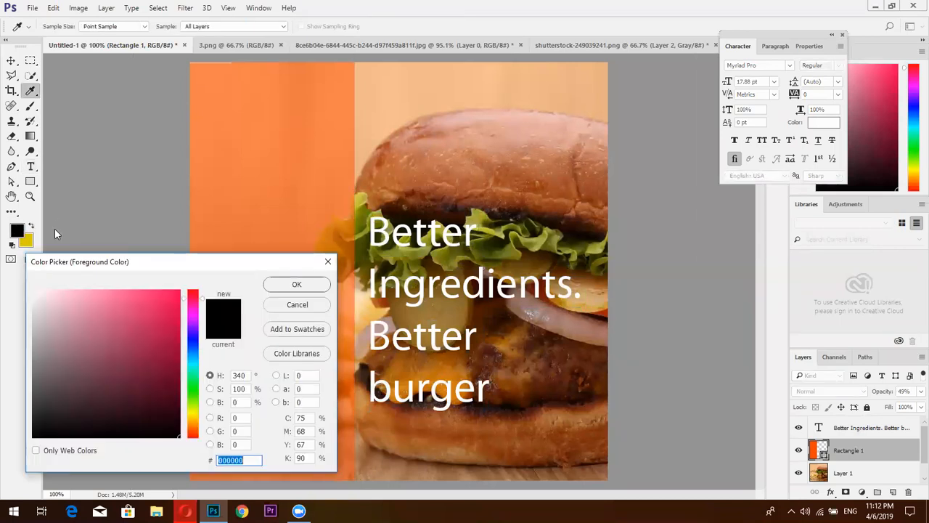
left_click(329, 263)
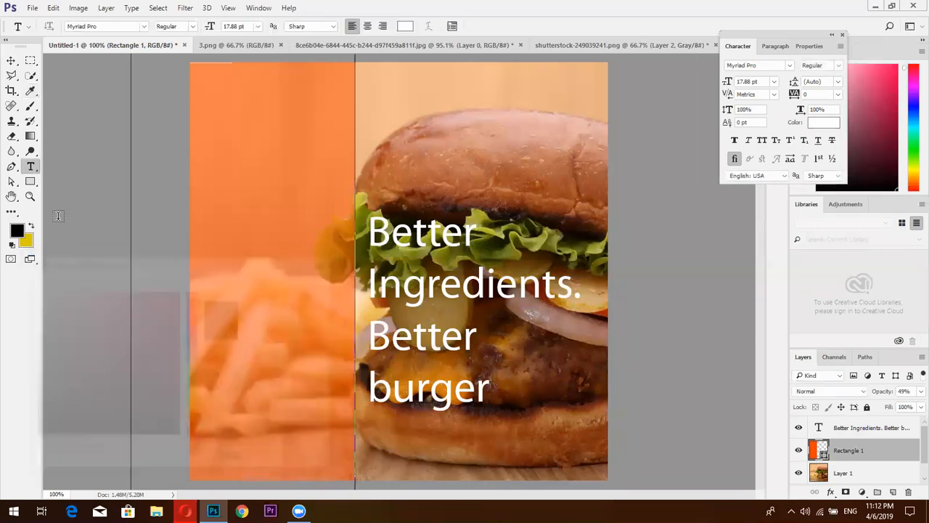
left_click(22, 227)
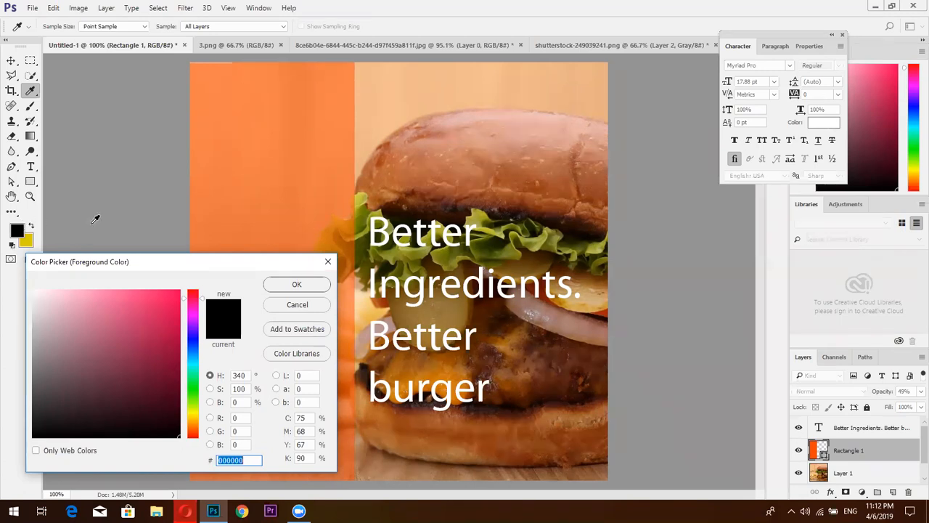
left_click(326, 261)
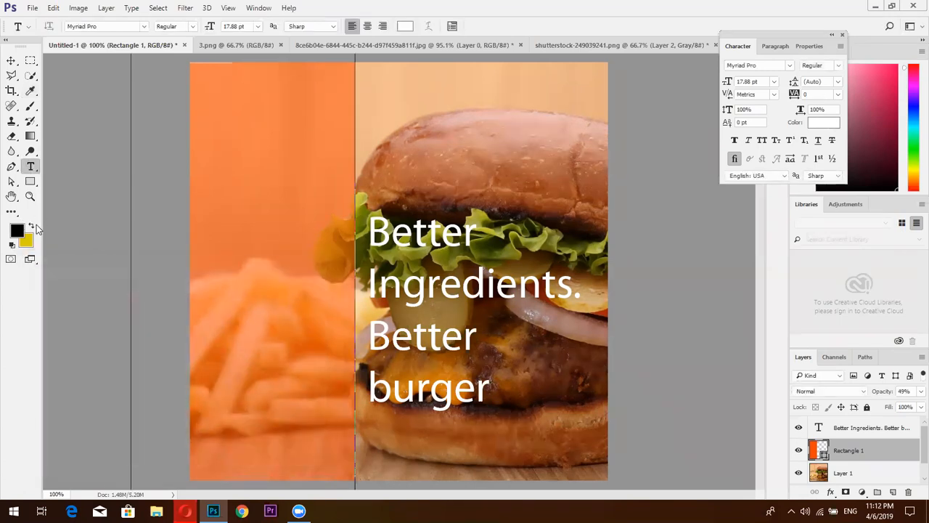
left_click(27, 240)
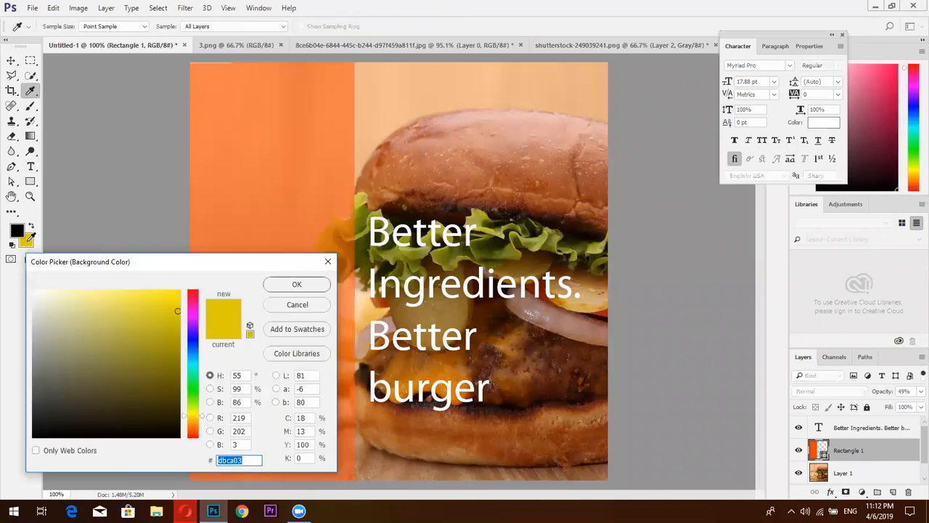
left_click(328, 263)
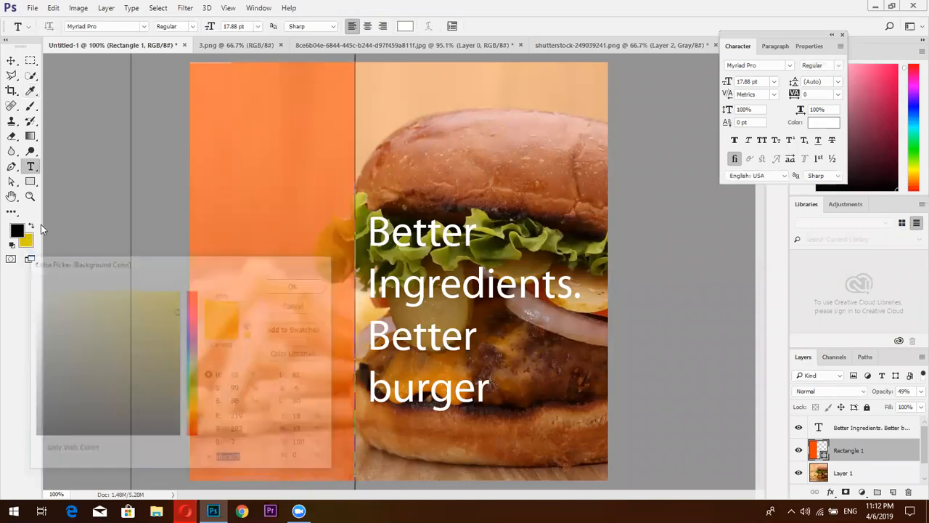
Try filling the orange rectangle with a crimson foreground colour, and undo the fill
key("i")
left_click(17, 231)
left_click(163, 328)
left_click(297, 284)
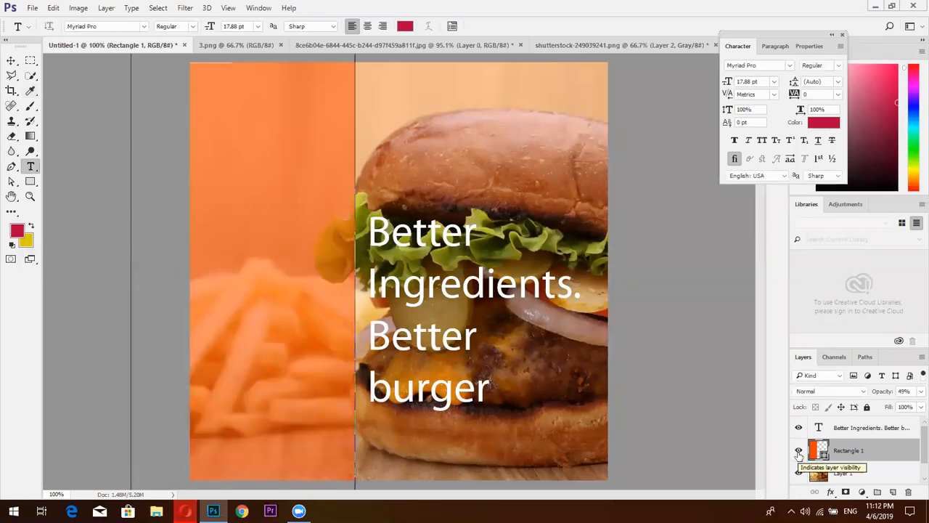
key("alt+BackSpace")
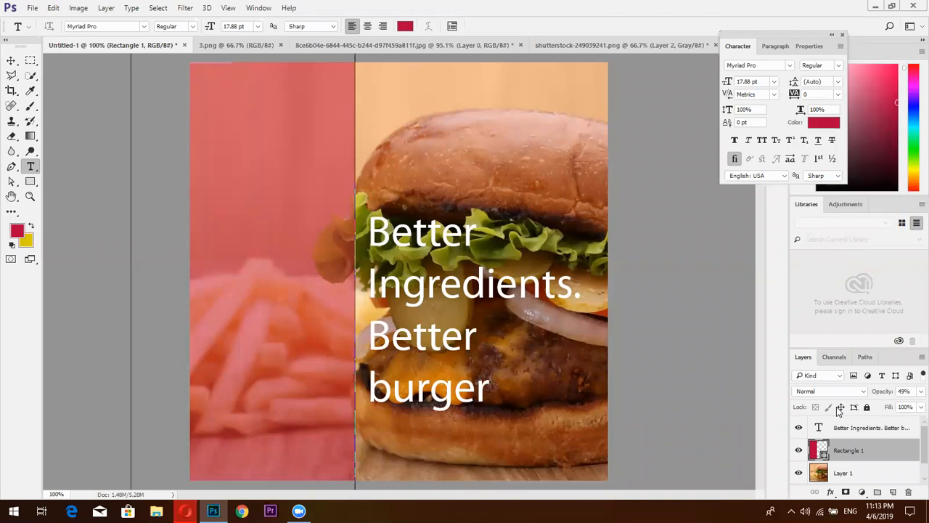
key("ctrl+z")
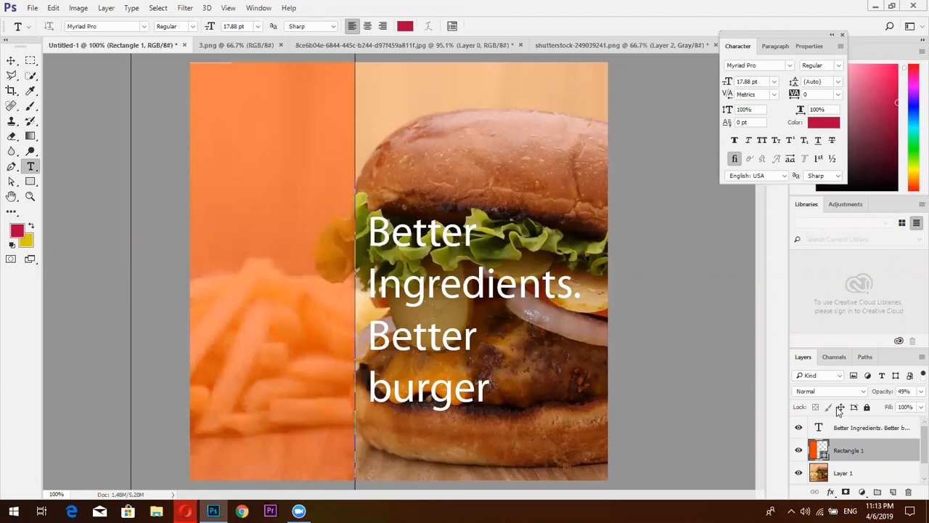
Set the font of the whole tagline to Gotham in the Bold style
left_click_drag(367, 230, 538, 366)
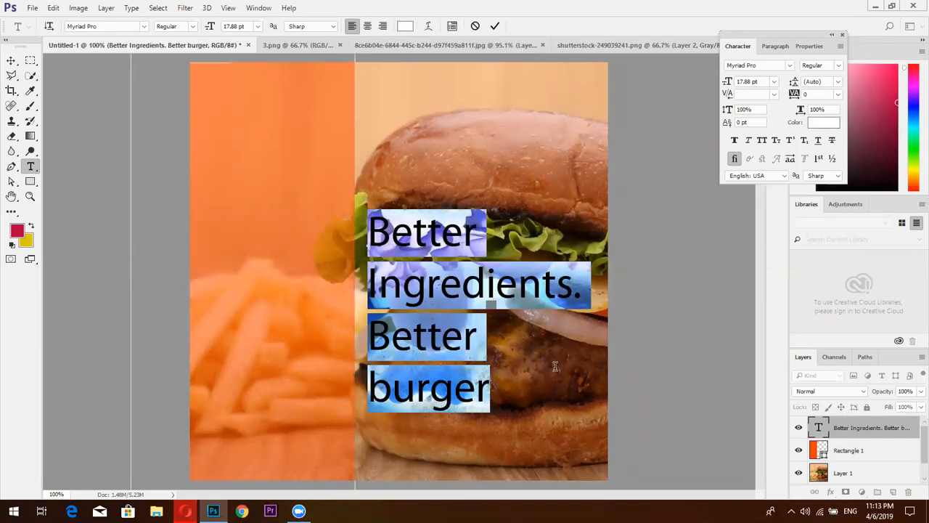
left_click(777, 66)
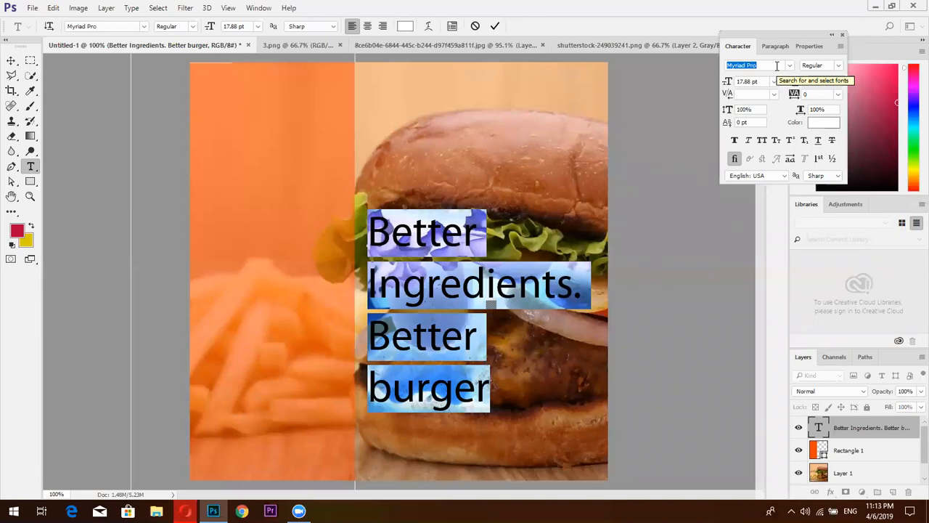
type("go")
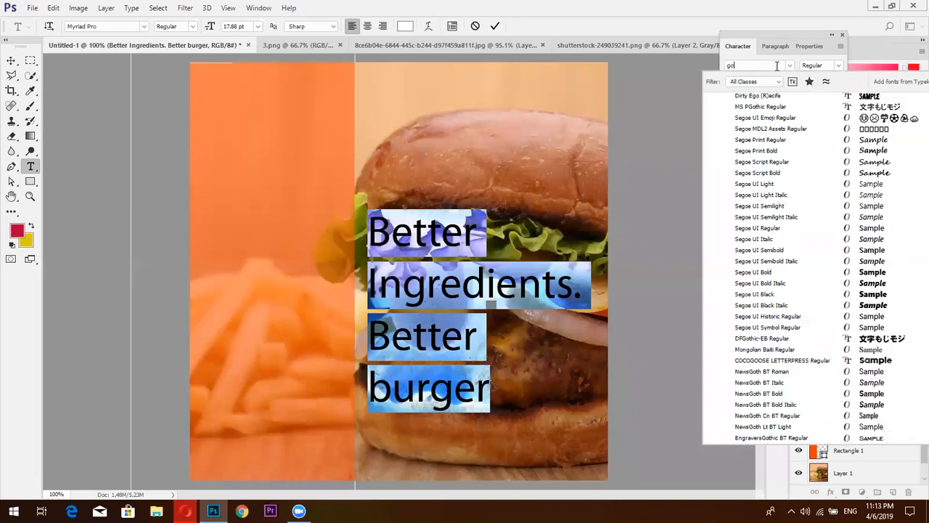
type("the")
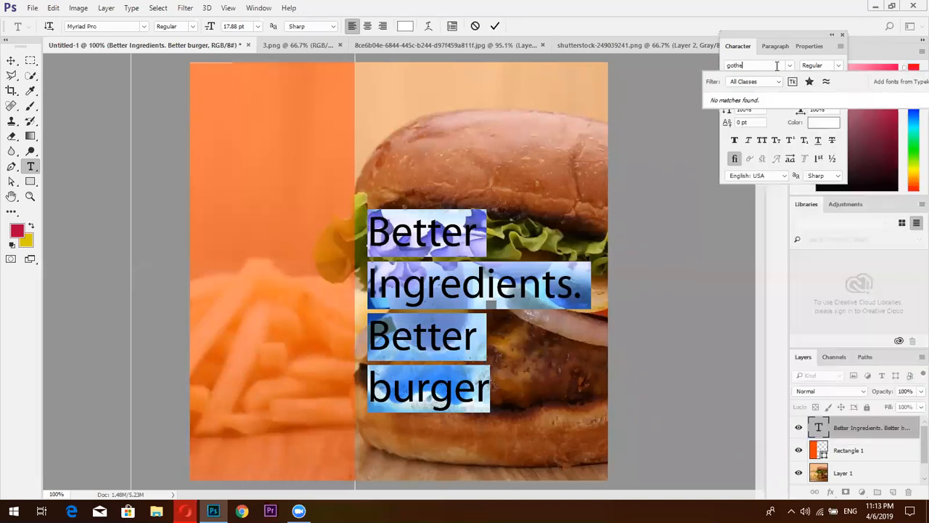
key("BackSpace")
type("am")
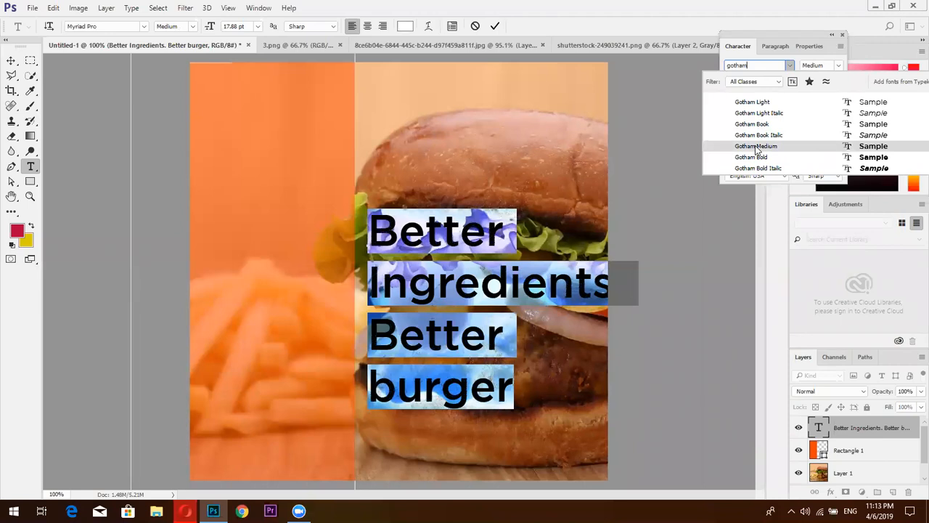
left_click(755, 149)
left_click(837, 65)
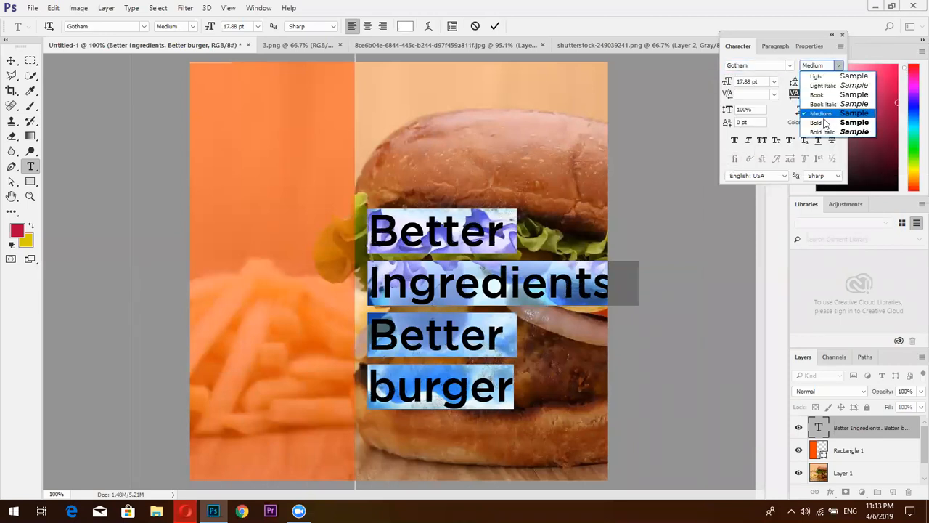
left_click(823, 122)
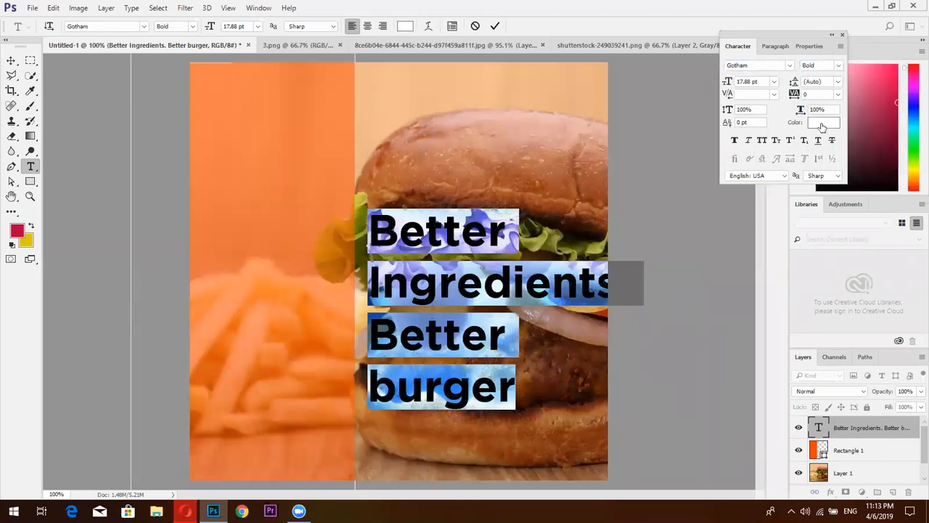
Set the whole tagline in all caps and tighten its leading to 17.01 pt
left_click(763, 140)
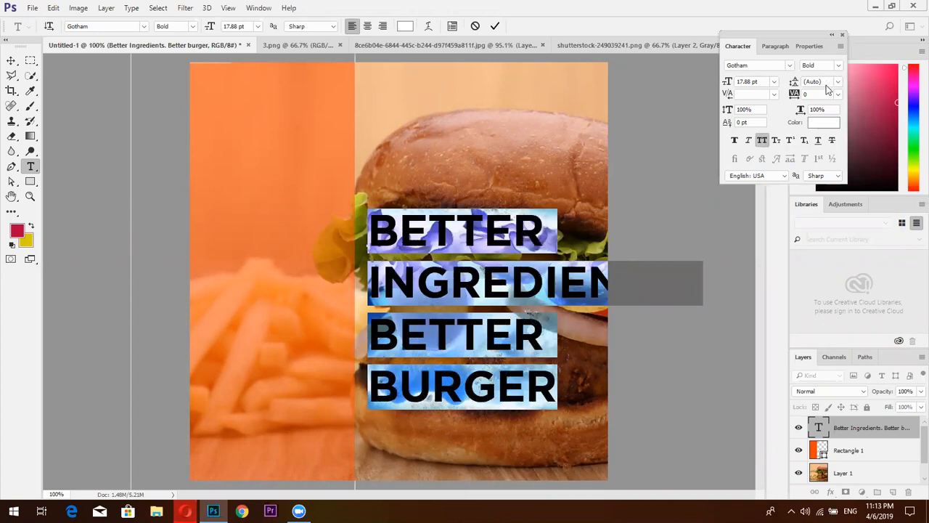
left_click_drag(795, 84, 803, 87)
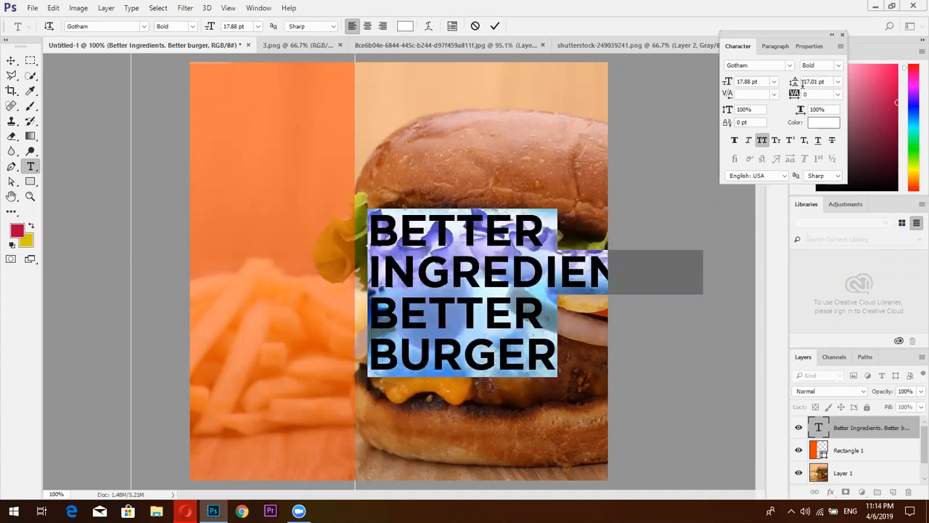
Change both "BETTER" lines of the tagline to the Gotham Book style
double_click(500, 215)
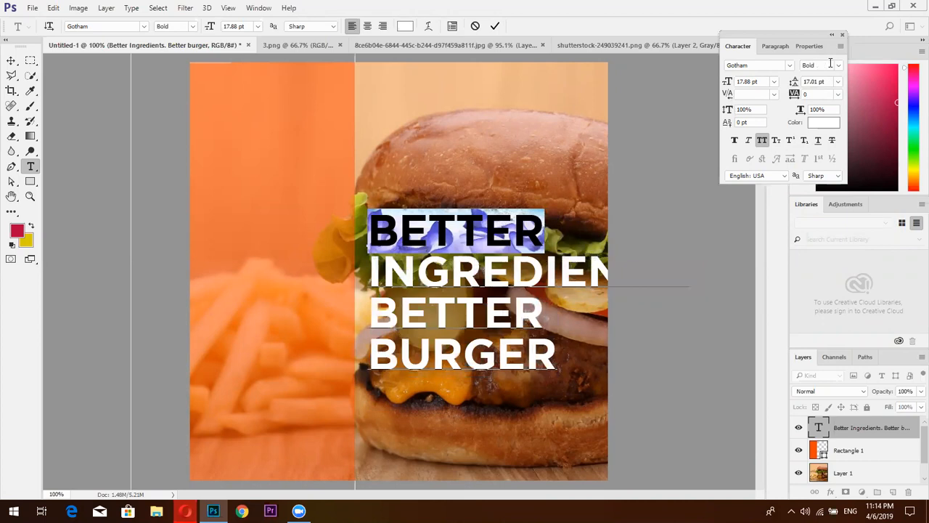
left_click(837, 67)
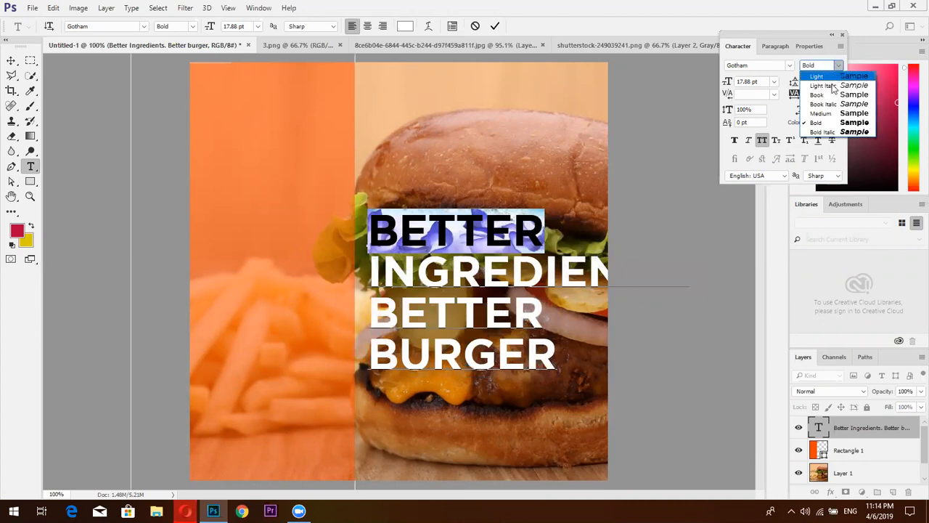
left_click(833, 95)
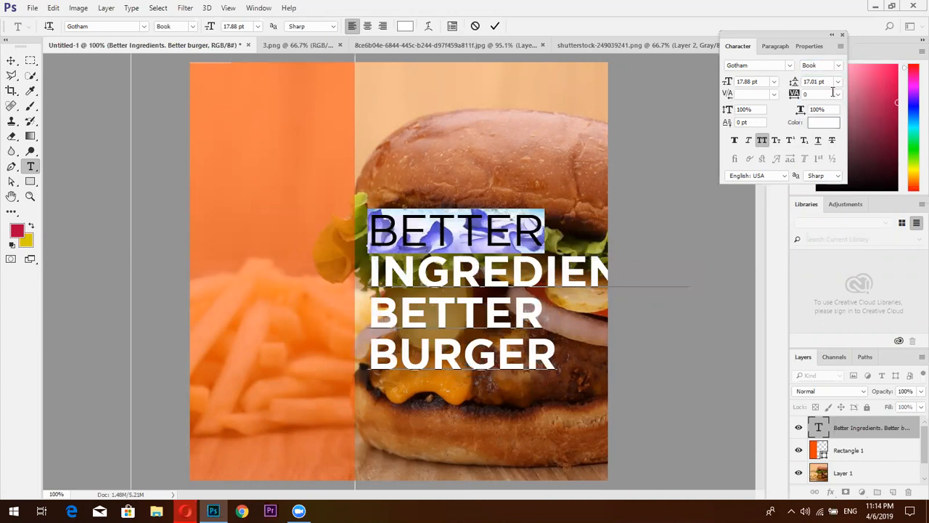
double_click(524, 303)
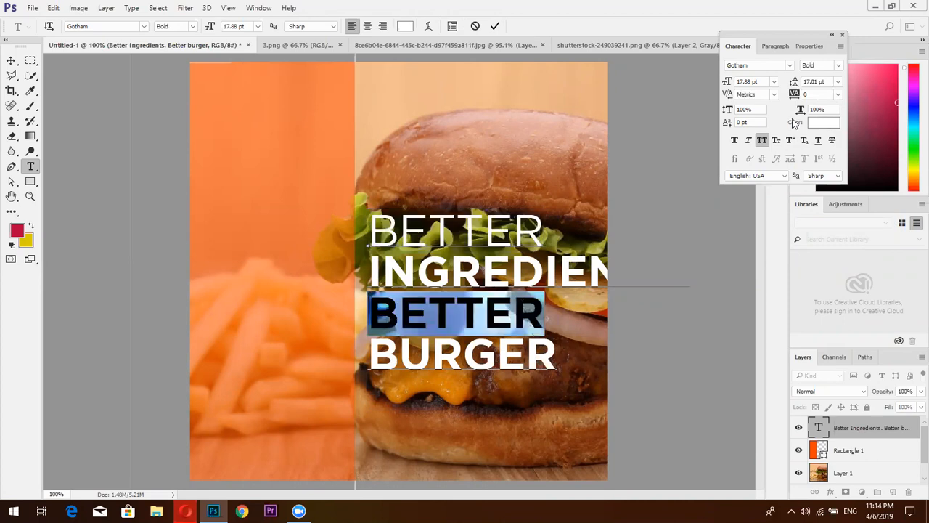
left_click(837, 82)
left_click(841, 68)
left_click(838, 65)
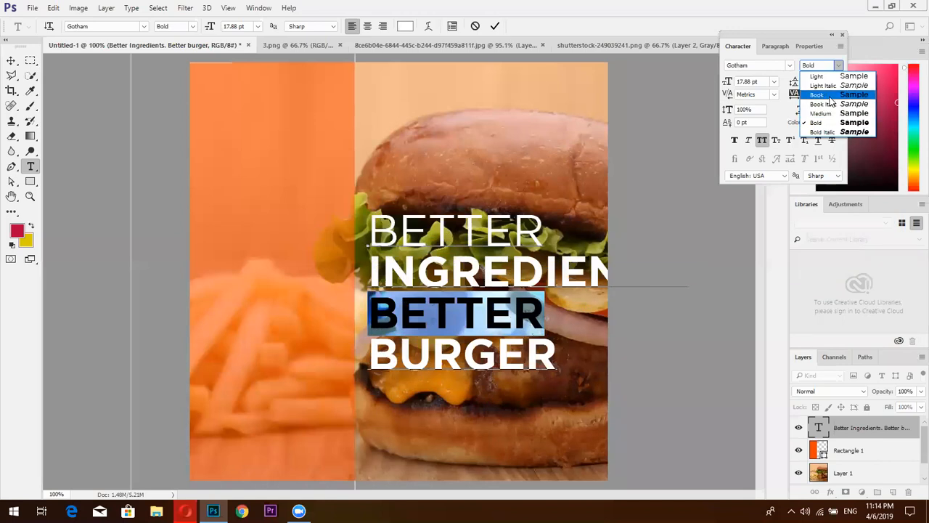
left_click(831, 95)
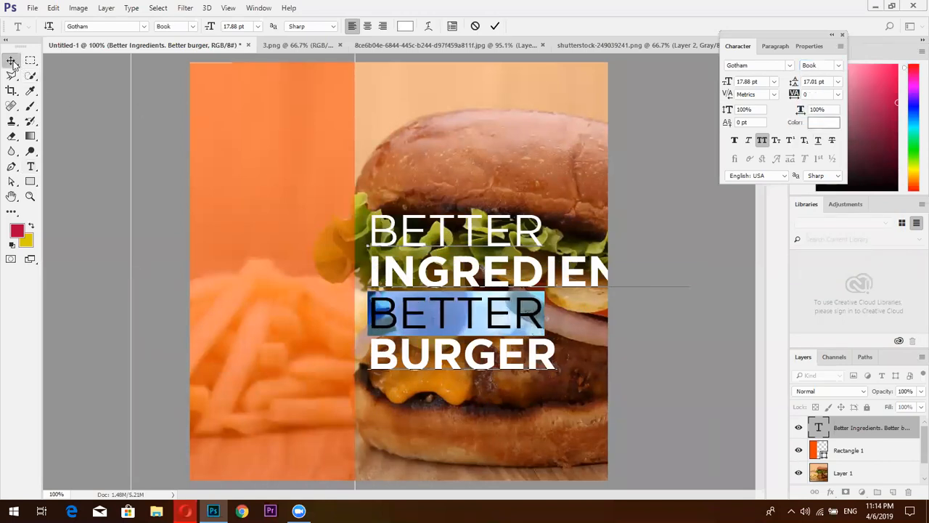
Move the tagline so it starts inside the orange rectangle, and set its tracking to -50
left_click(11, 61)
left_click_drag(443, 279, 279, 250)
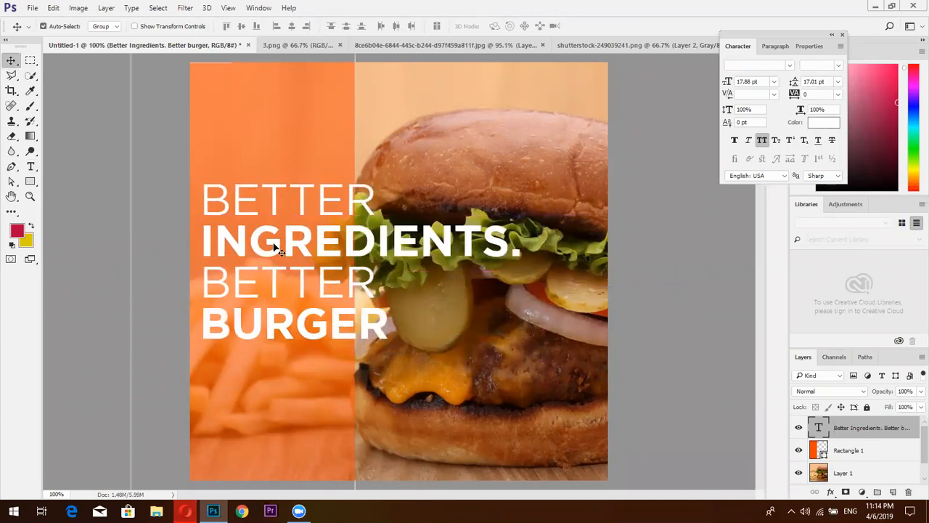
left_click(839, 97)
left_click(840, 133)
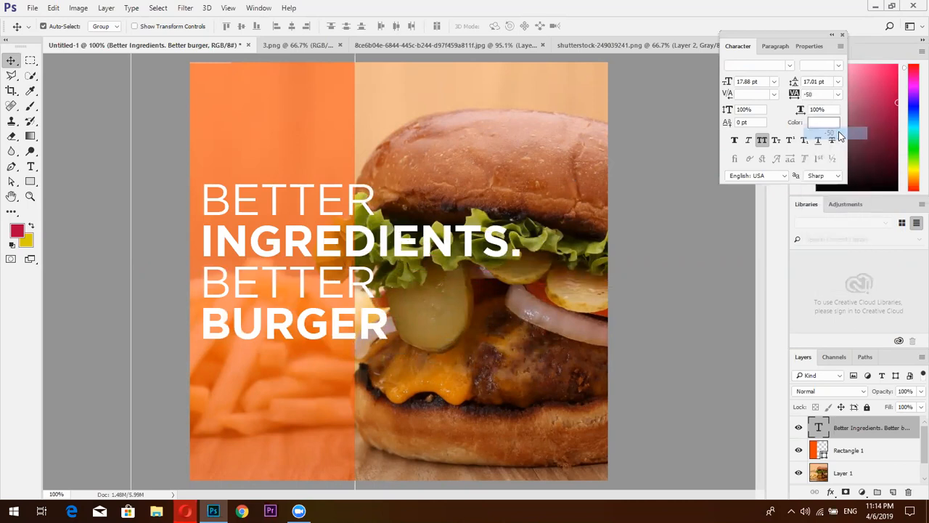
Scale the tagline proportionally to 57% and shift it further over the orange rectangle
left_click(338, 252)
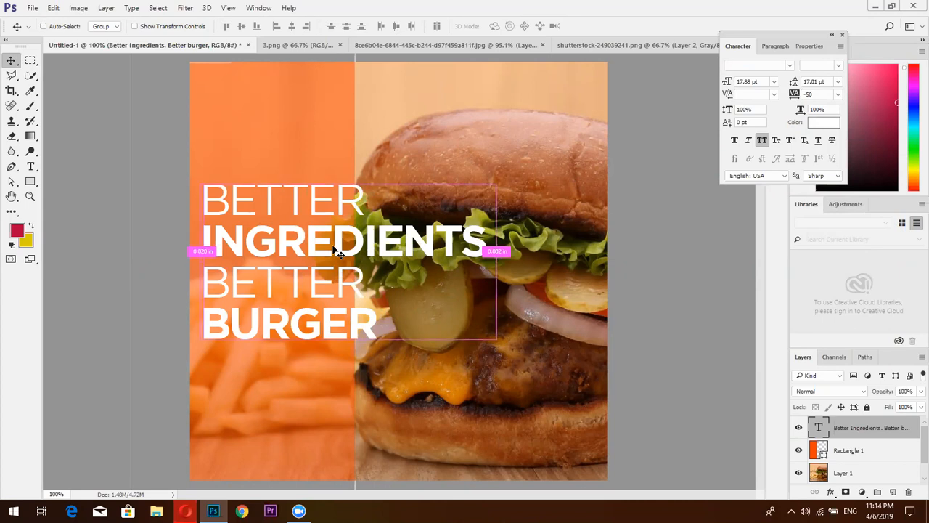
key("ctrl+t")
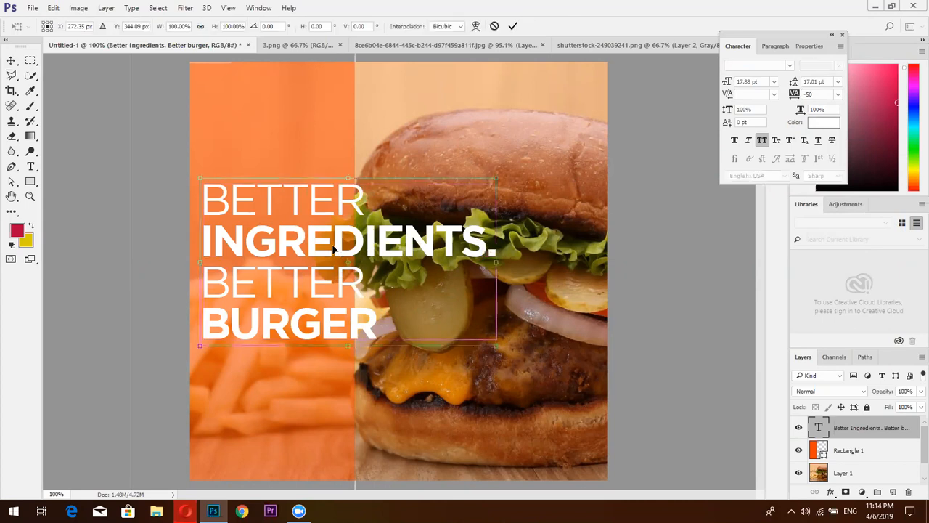
left_click(201, 26)
left_click_drag(158, 27, 143, 29)
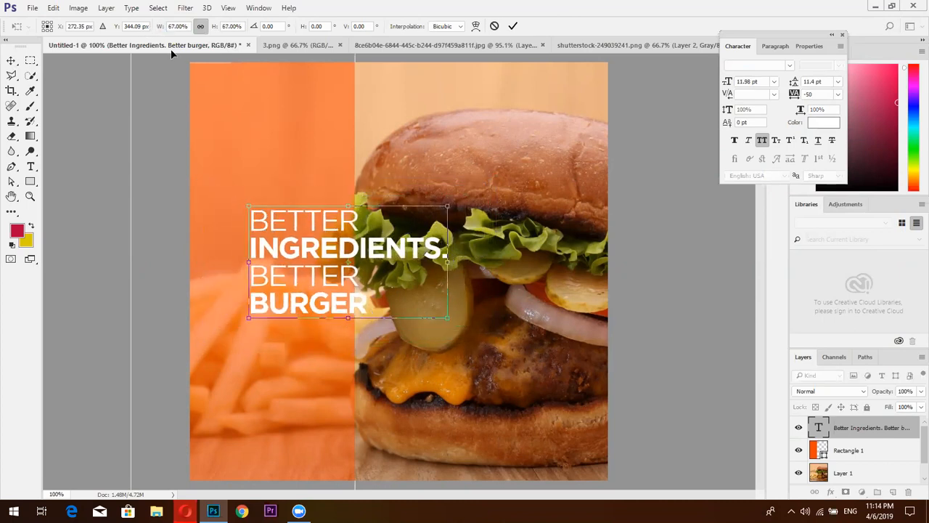
left_click_drag(361, 256, 313, 259)
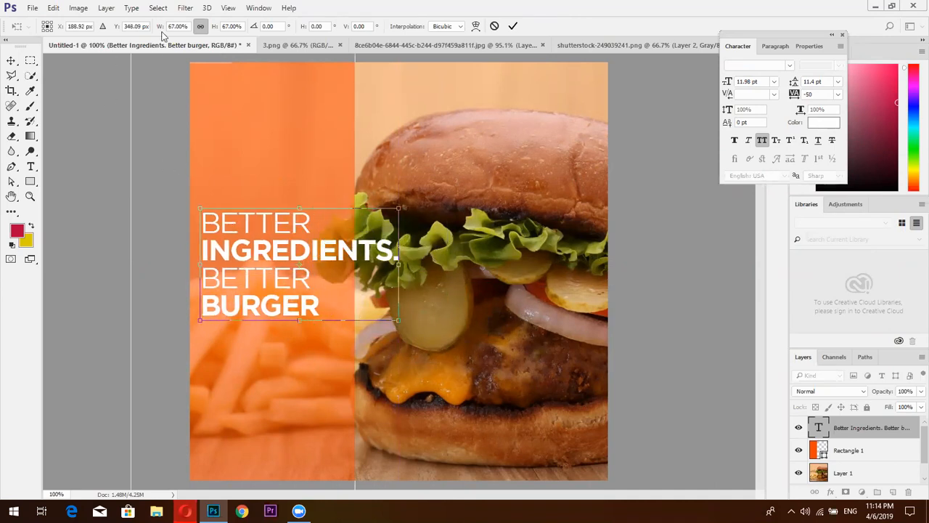
left_click_drag(157, 28, 151, 29)
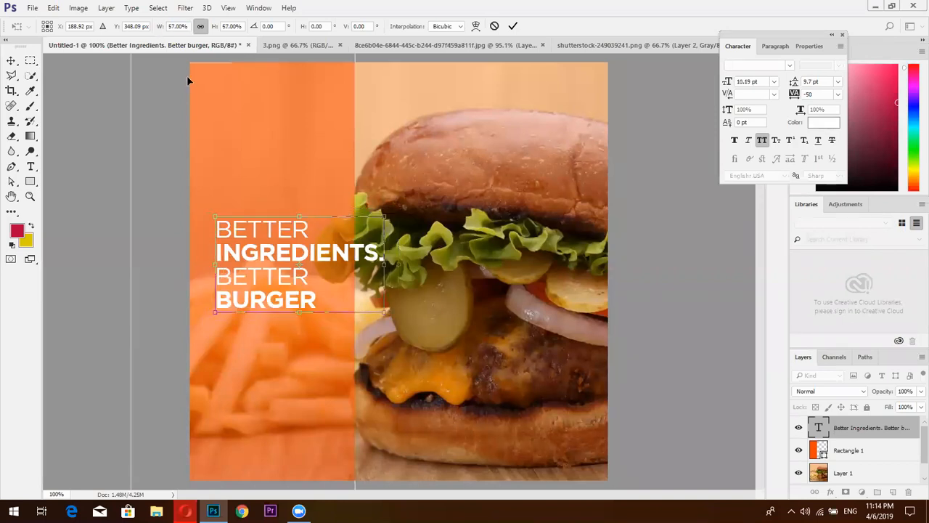
key("Return")
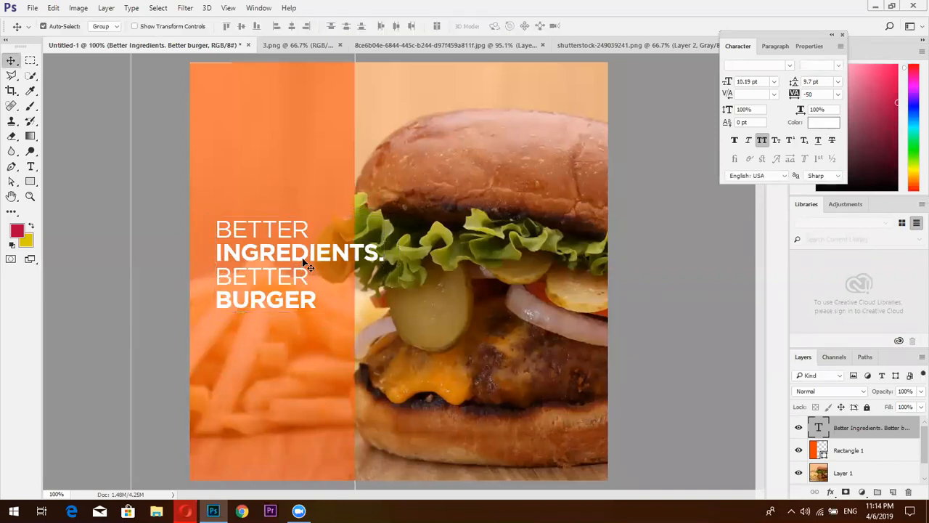
Delete the full stop after "INGREDIENTS" in the tagline and commit the text edit
left_click(30, 166)
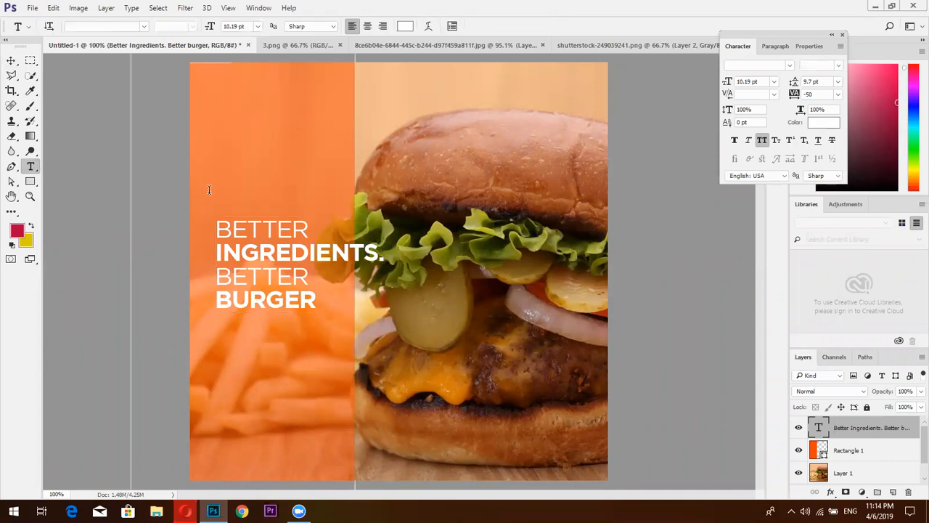
left_click(379, 254)
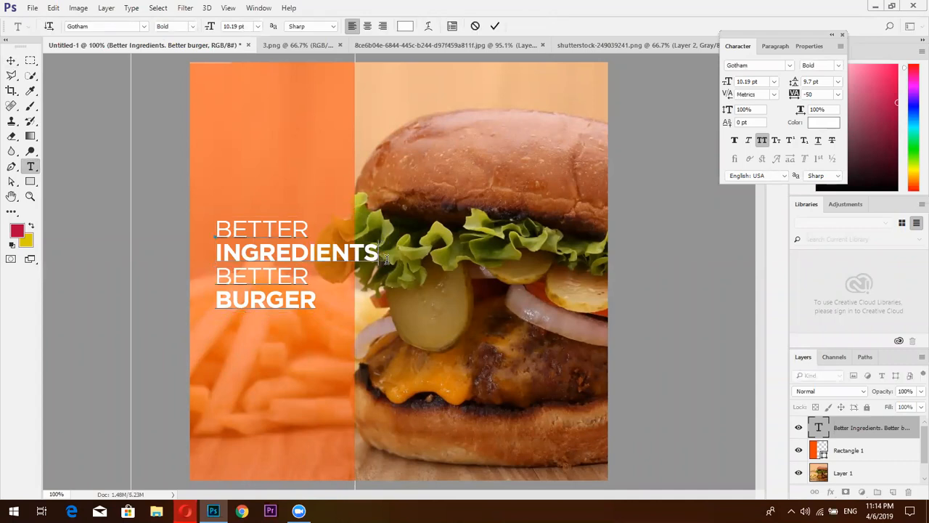
left_click(494, 26)
left_click(10, 60)
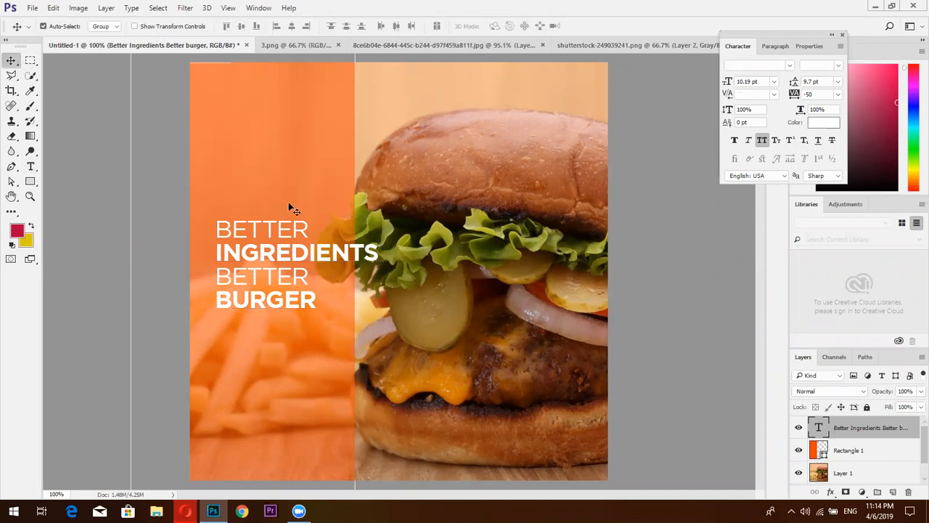
Move the tagline so it fits within the width of the orange rectangle
left_click_drag(325, 251, 300, 249)
key("ctrl+t")
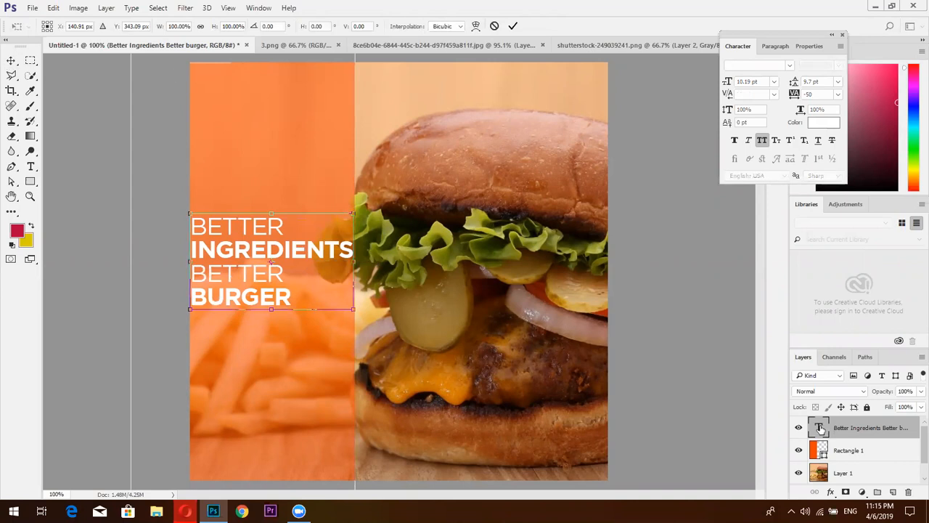
left_click(513, 26)
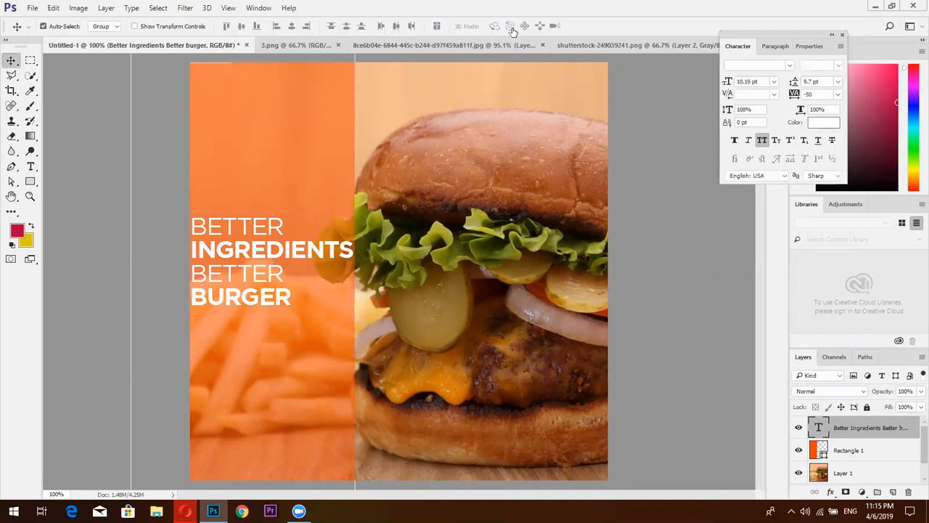
Change the font of the word "INGREDIENTS" in the tagline to Bebas Neue Regular
double_click(820, 427)
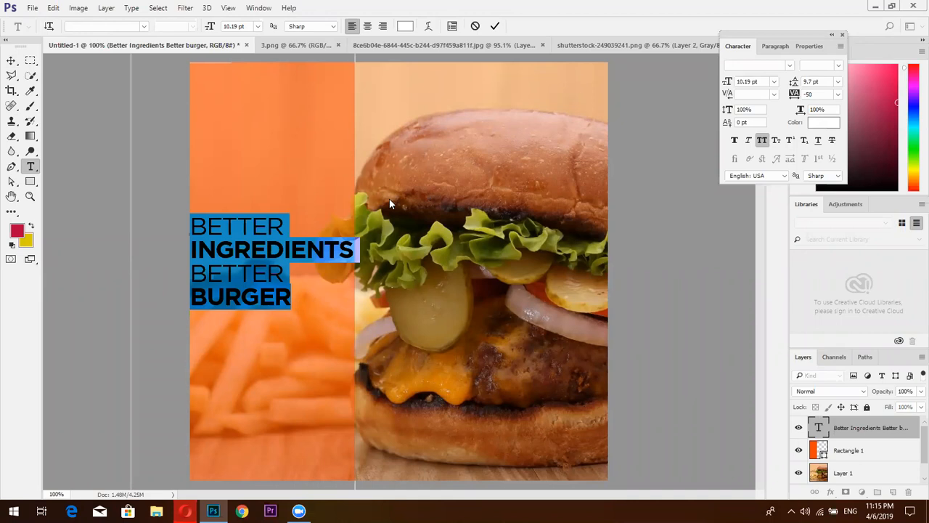
double_click(329, 249)
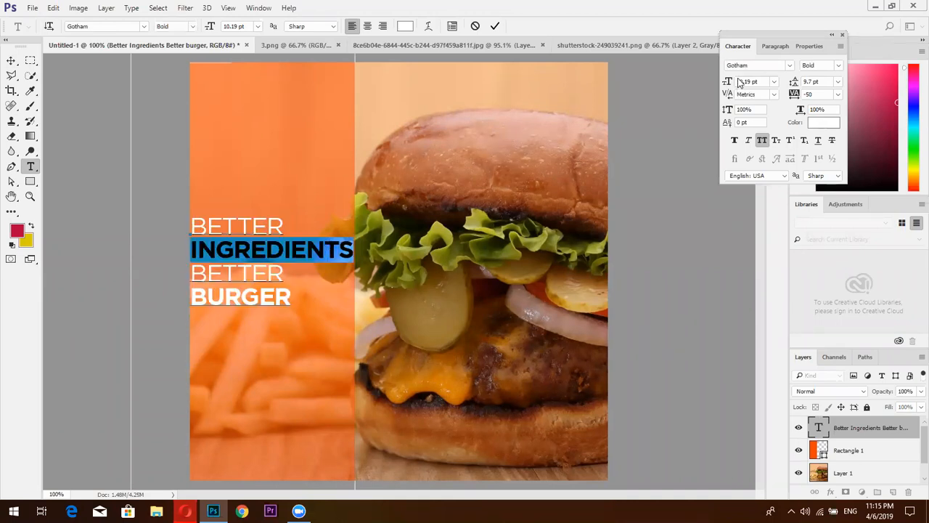
left_click(761, 61)
type("beb")
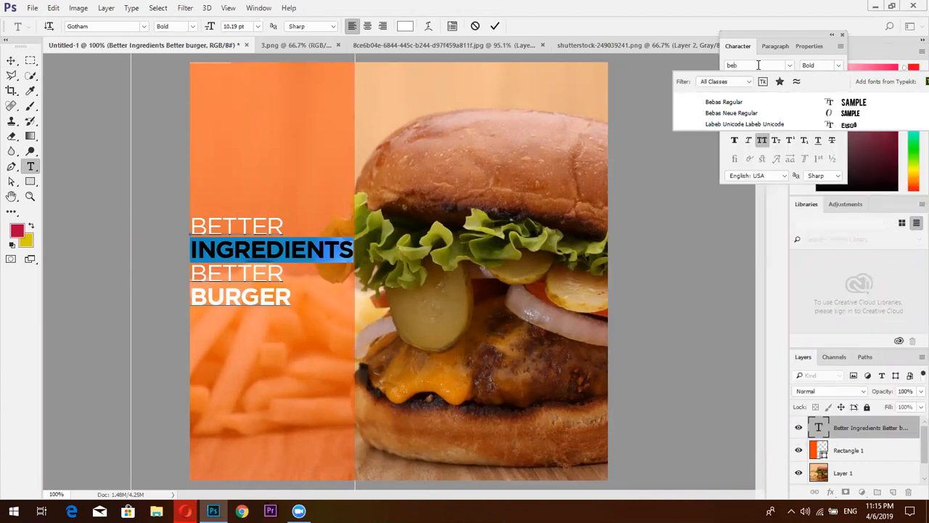
left_click(738, 114)
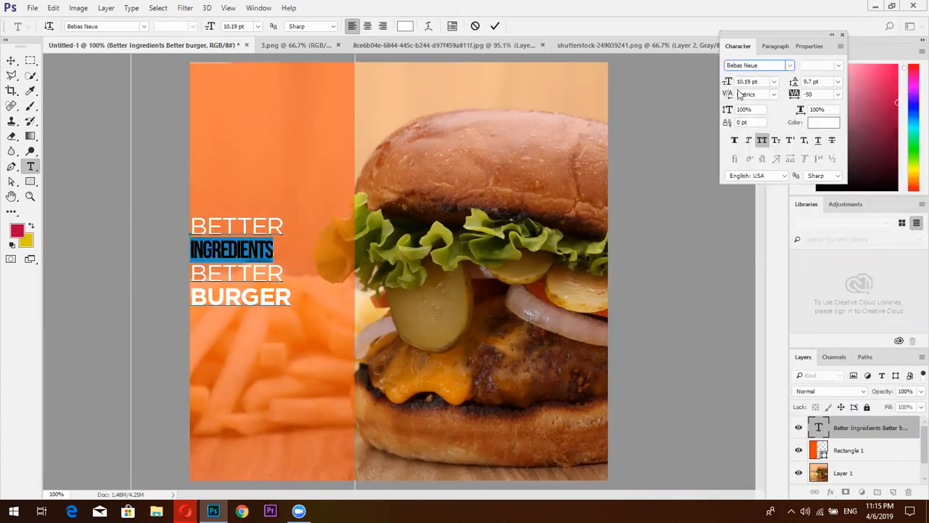
Enlarge "INGREDIENTS" to 15.19 pt and set its leading to 13.01 pt
left_click_drag(728, 82, 730, 82)
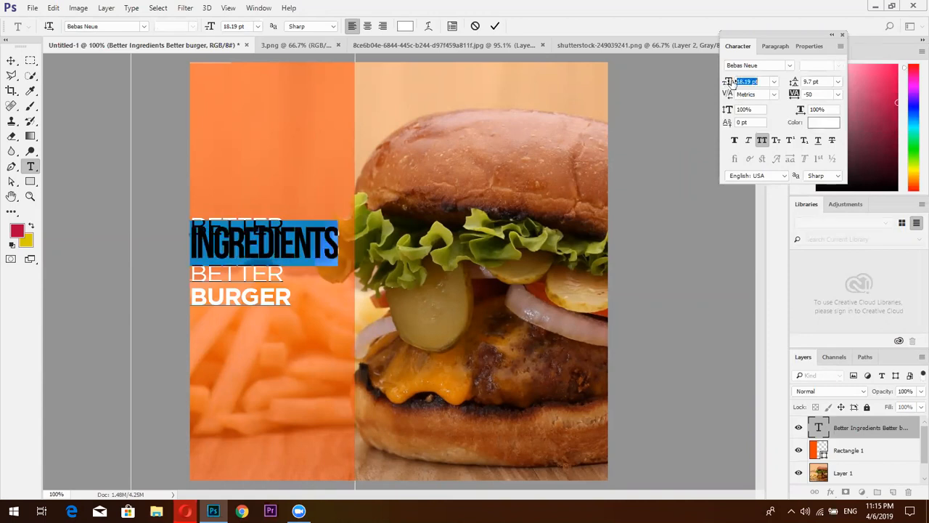
left_click_drag(794, 82, 795, 82)
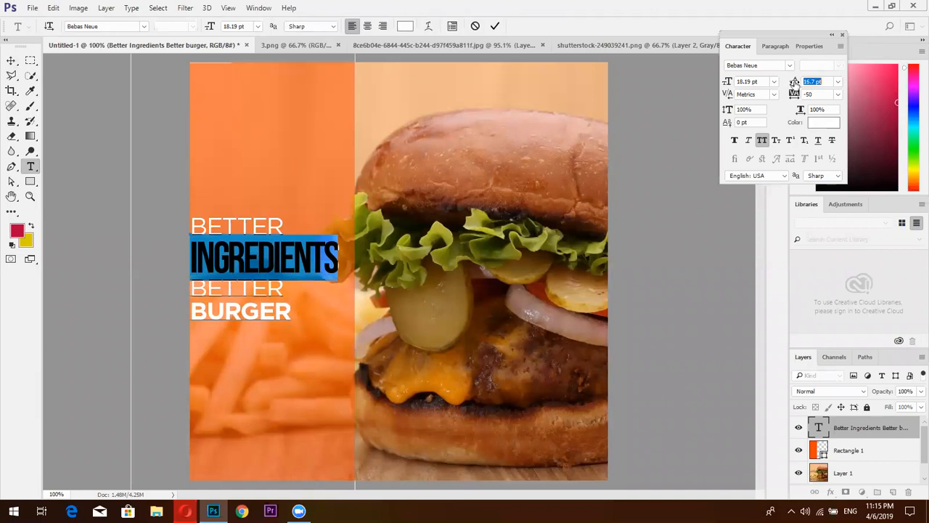
left_click_drag(728, 82, 726, 82)
mouse_move(796, 82)
left_mouse_down()
mouse_move(756, 79)
mouse_move(802, 86)
left_mouse_up()
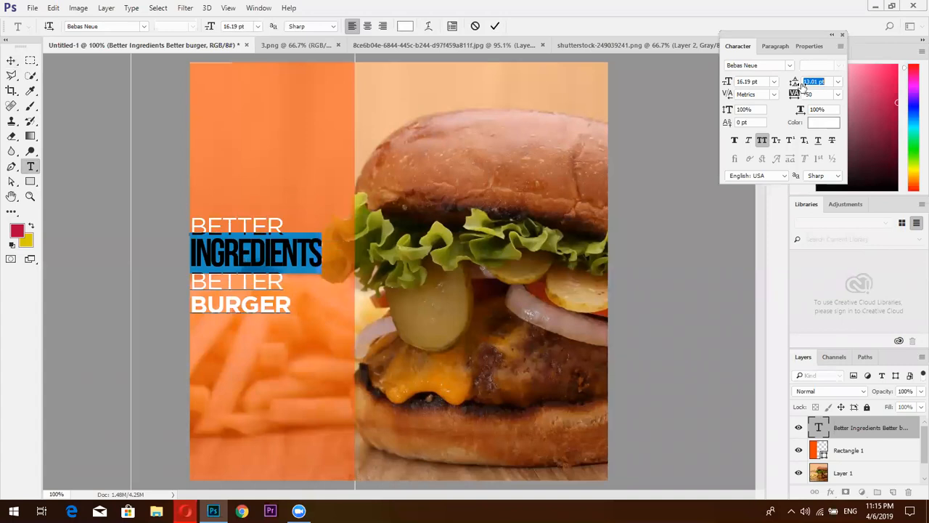
left_click_drag(728, 82, 728, 82)
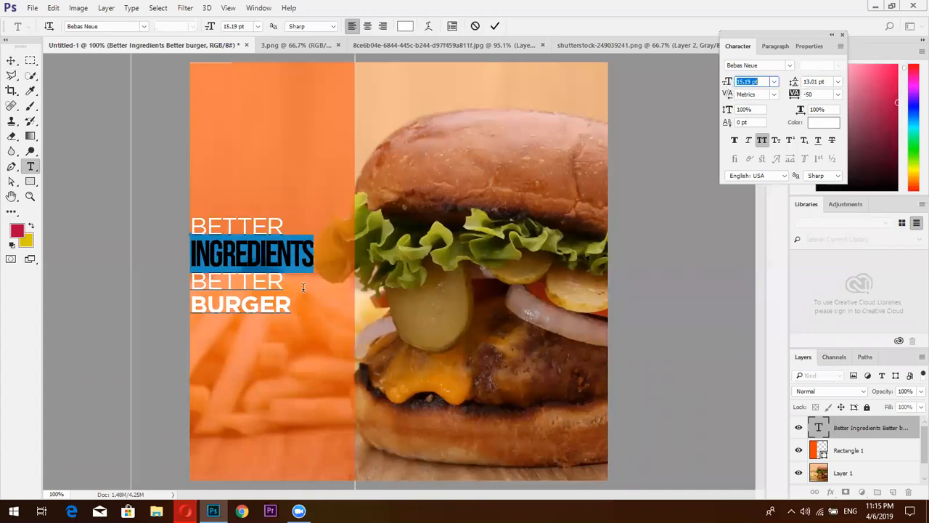
Set the word "BURGER" in Bebas Regular at 14 pt with 13.7 pt leading
double_click(285, 302)
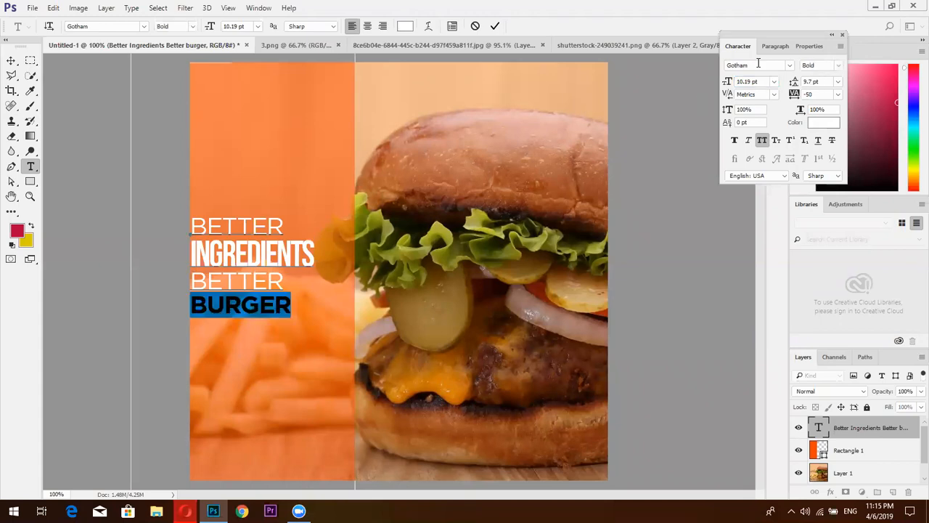
left_click(759, 63)
type("beb")
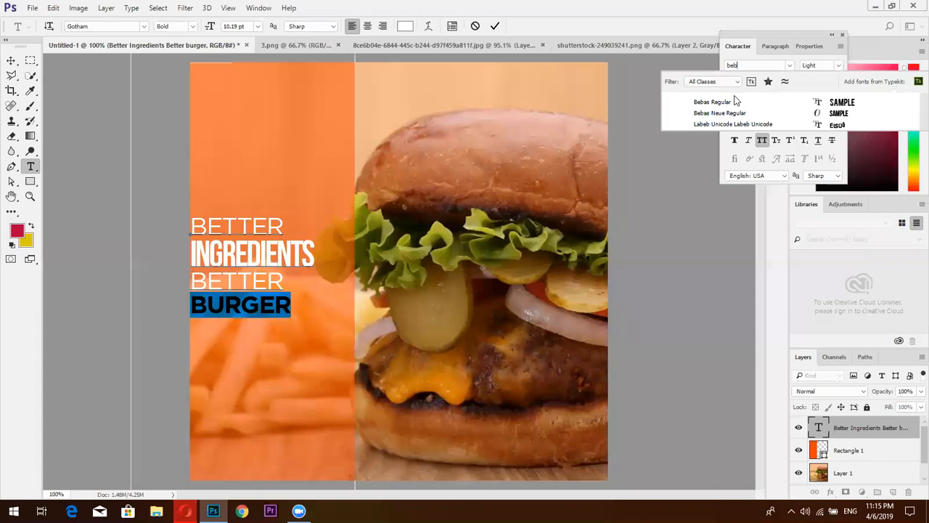
left_click(735, 101)
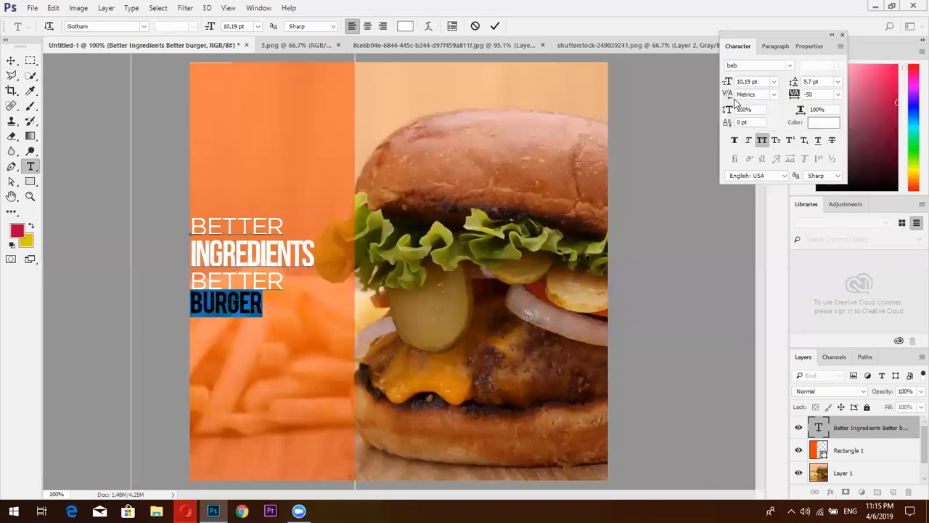
left_click(774, 82)
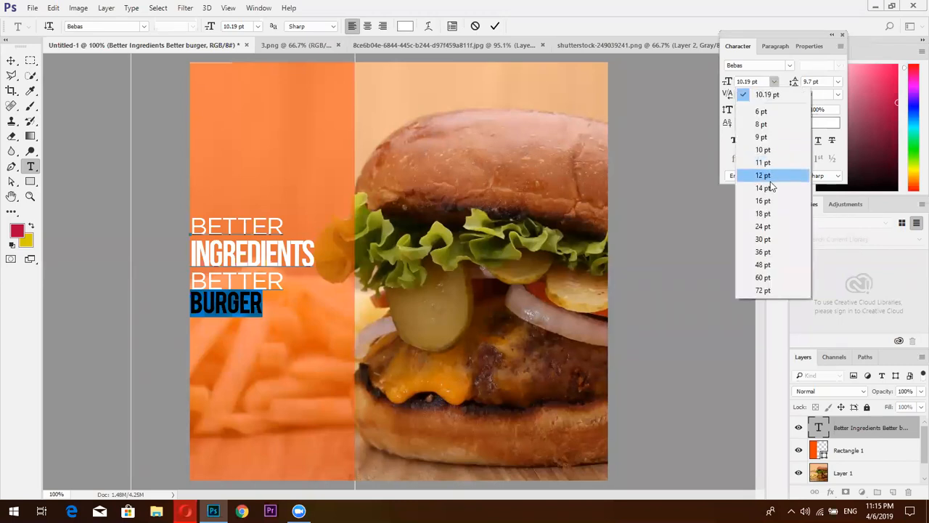
left_click(771, 188)
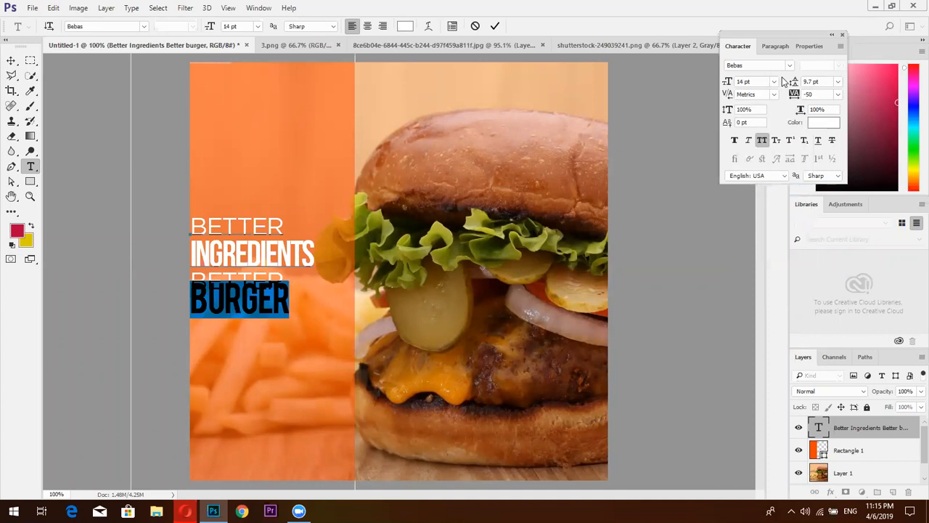
left_click_drag(794, 81, 796, 84)
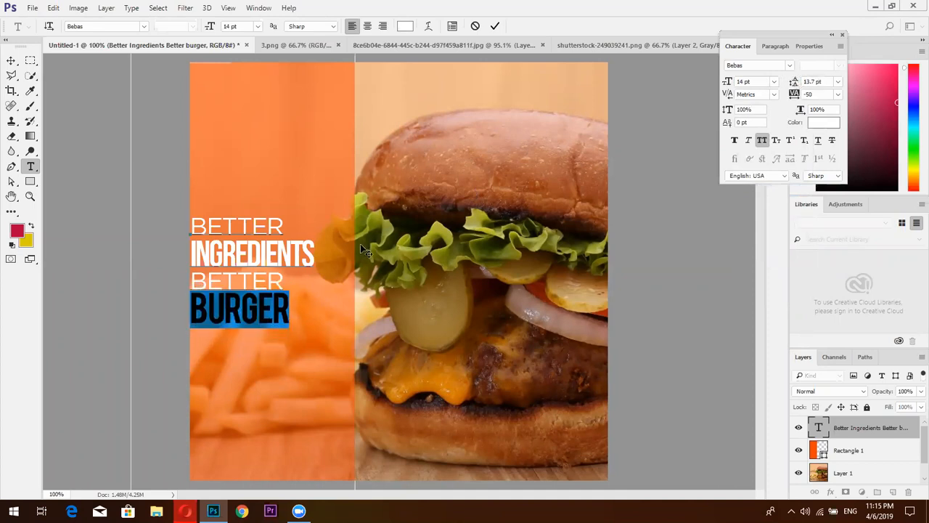
Set "INGREDIENTS" to 14 pt and move the tagline towards the middle of the orange rectangle
double_click(303, 251)
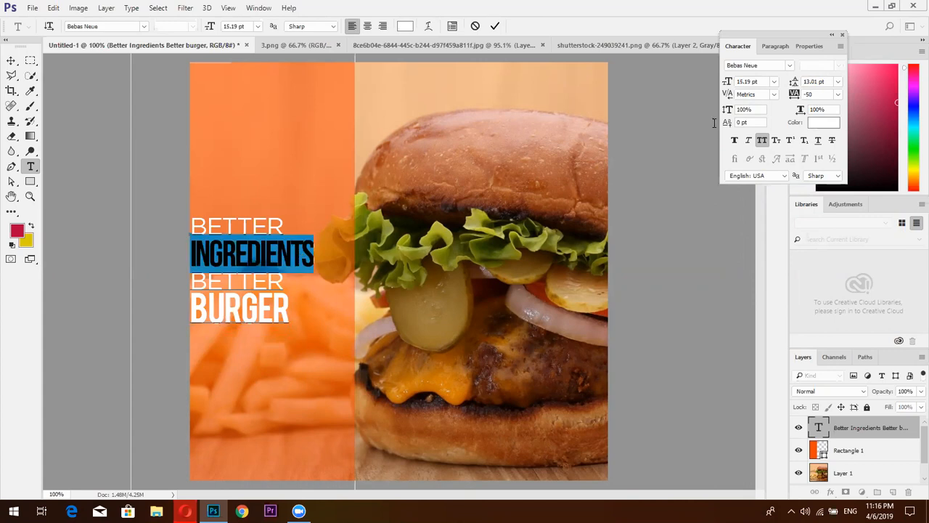
left_click(775, 82)
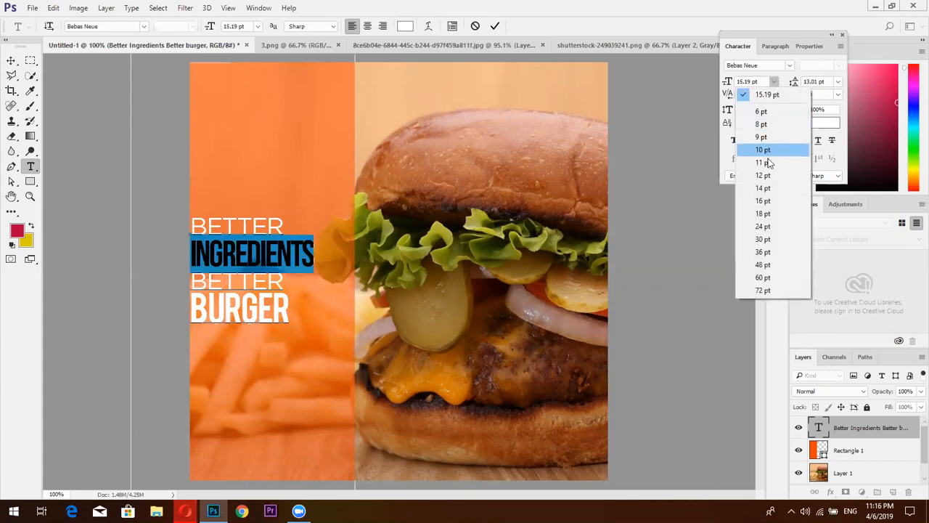
left_click(768, 189)
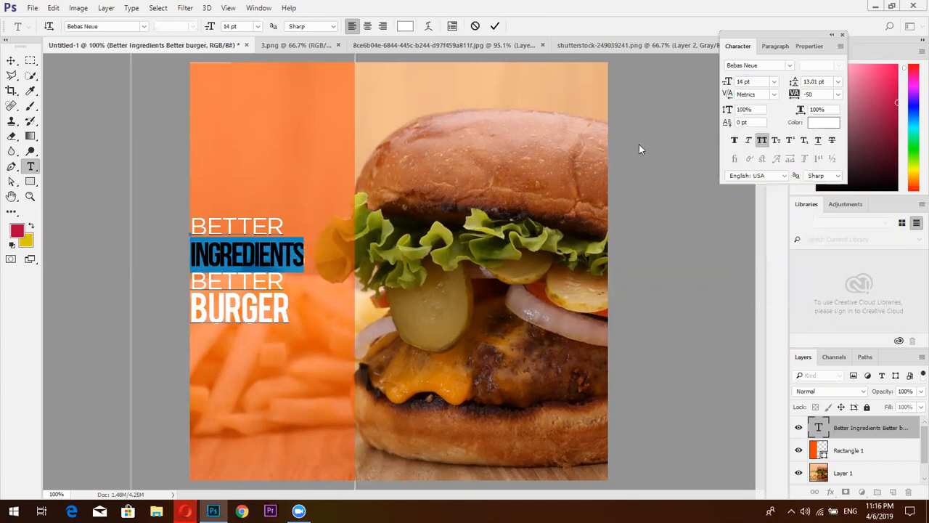
left_click(496, 26)
key("v")
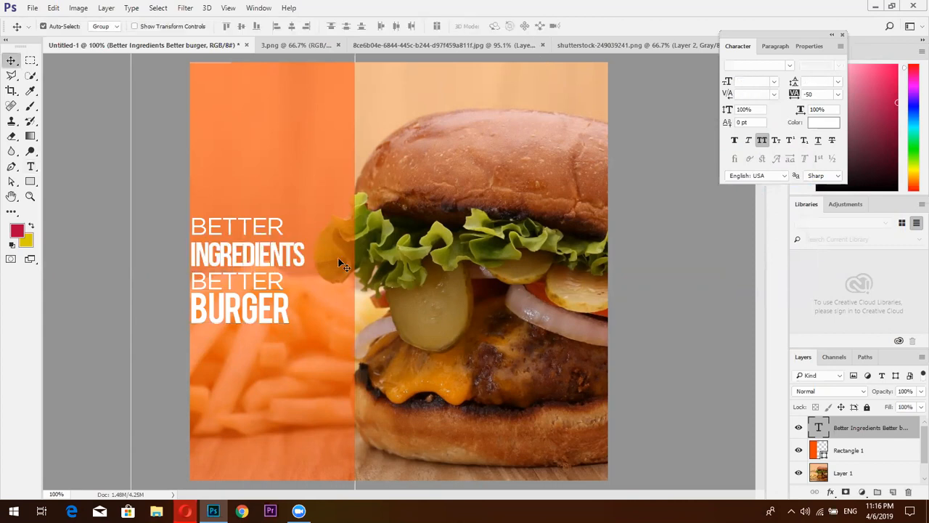
left_click_drag(292, 258, 314, 257)
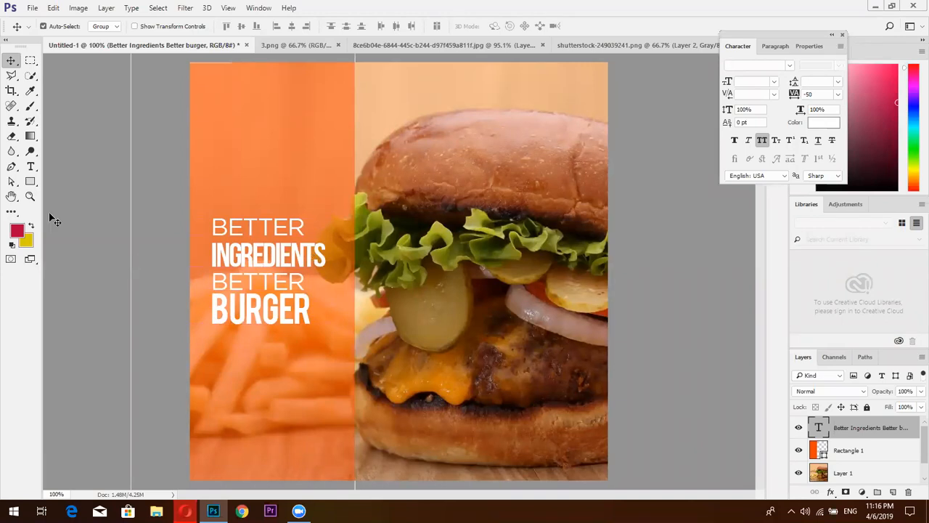
Compare the fonts of "INGREDIENTS" and "BURGER", and change "BURGER" to Bebas Neue to match
left_click(31, 167)
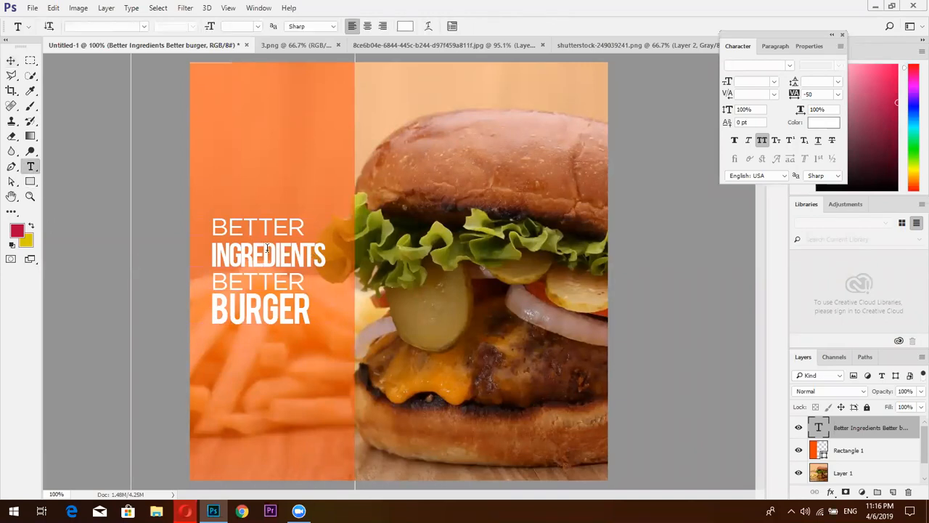
double_click(268, 248)
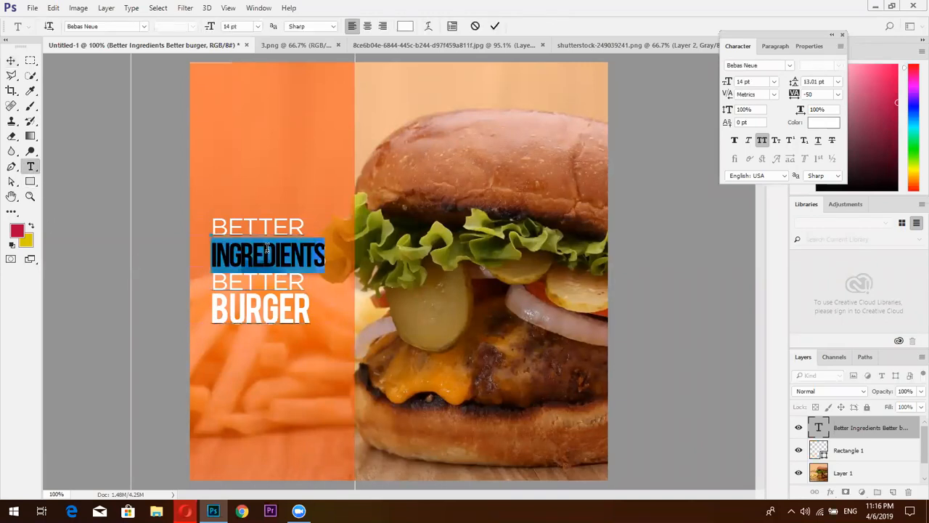
double_click(274, 305)
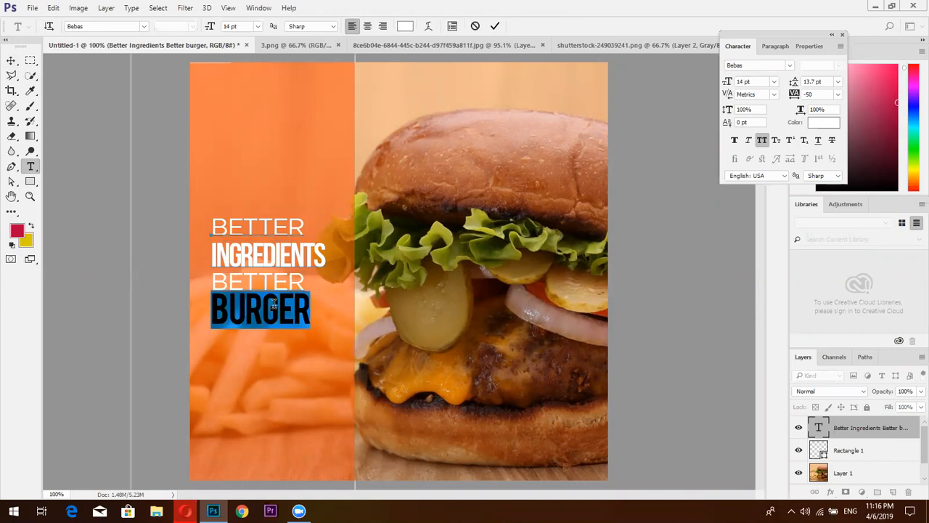
double_click(281, 251)
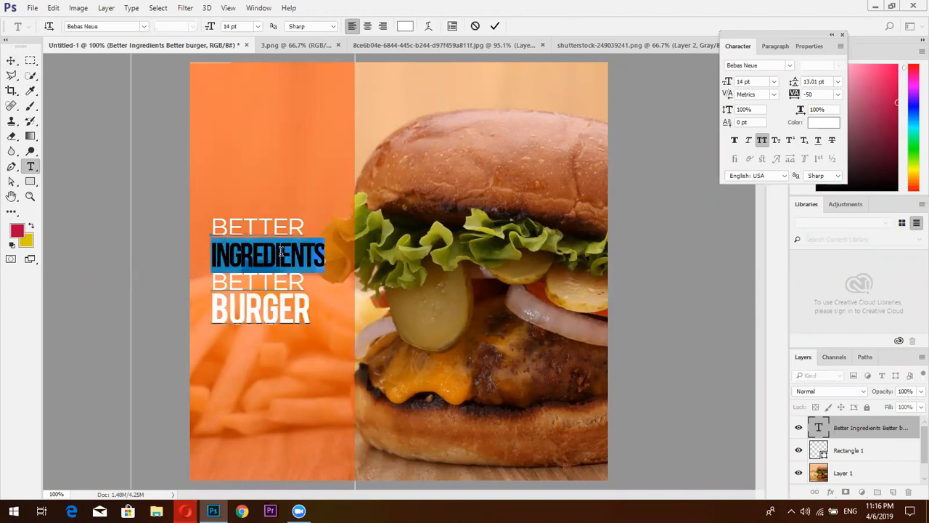
double_click(281, 311)
left_click(790, 66)
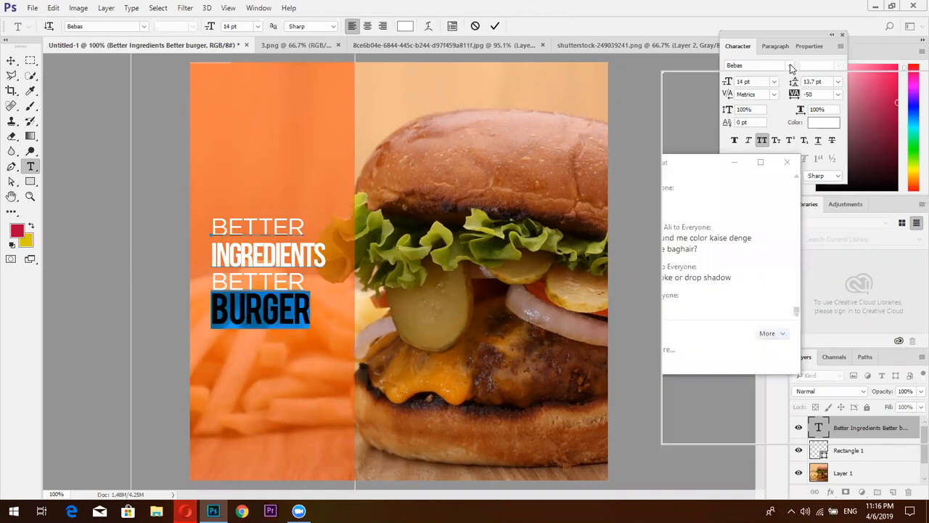
left_click(727, 113)
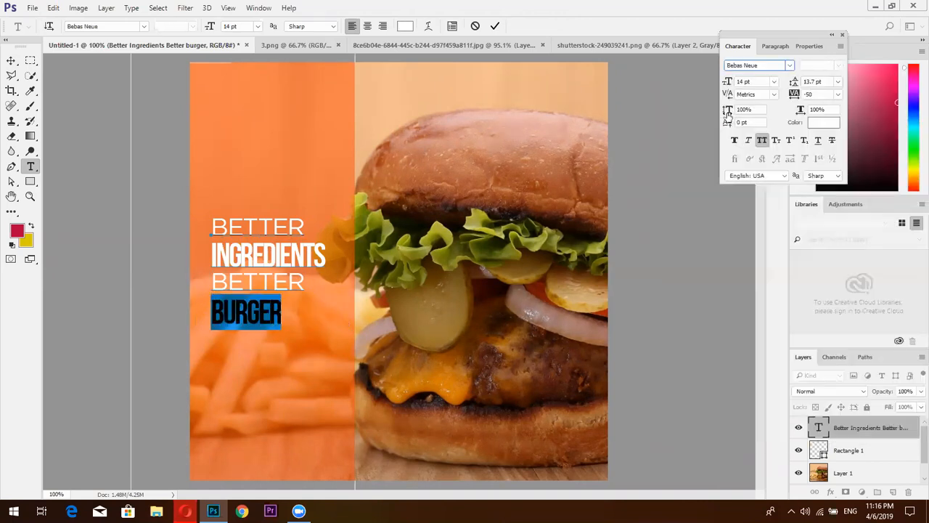
Set the tracking of both "BURGER" and "INGREDIENTS" to 0 and commit the text
left_click(839, 95)
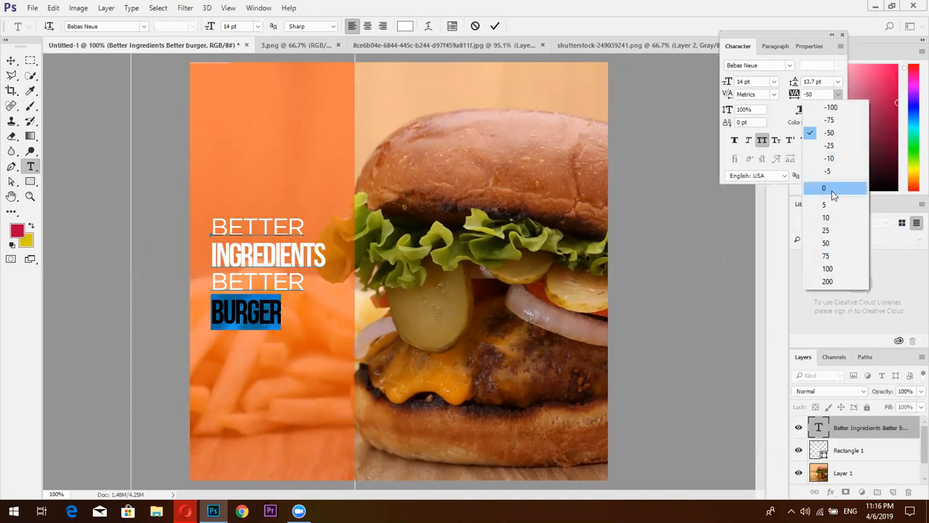
left_click(828, 189)
double_click(306, 250)
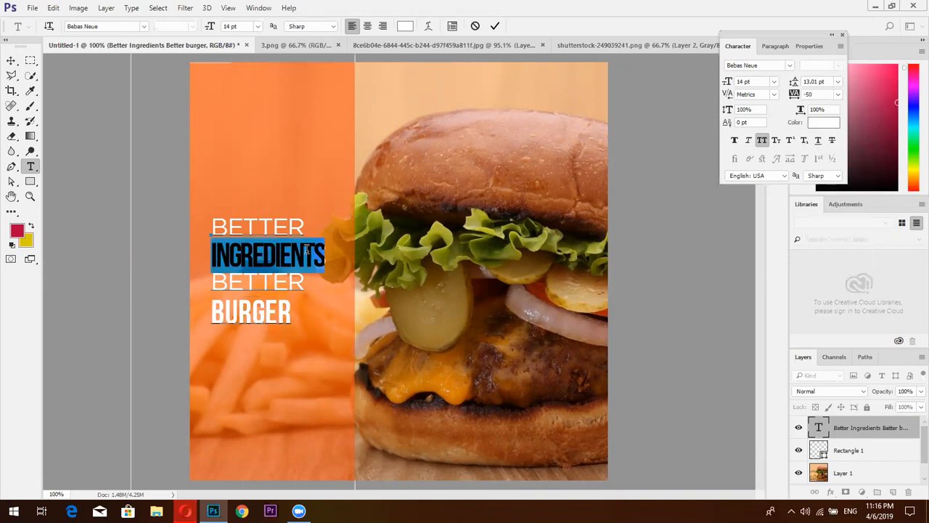
left_click(837, 98)
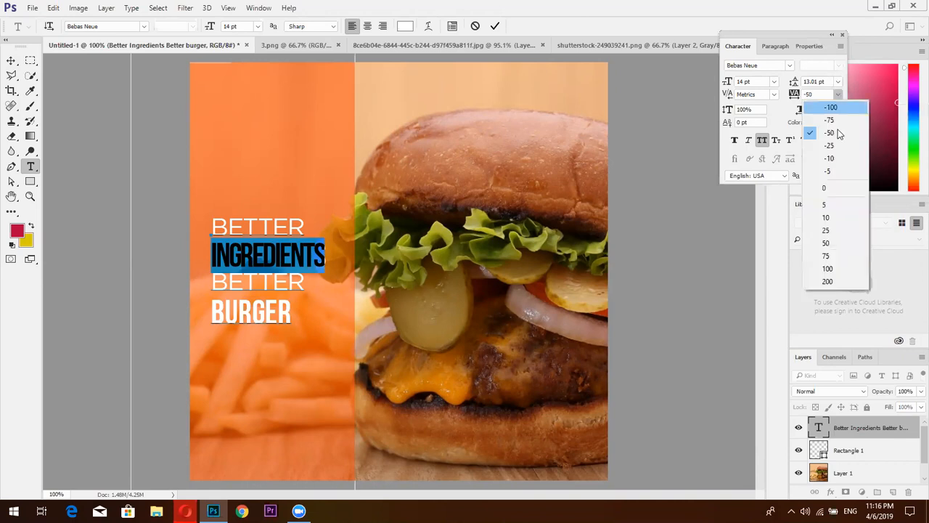
left_click(833, 186)
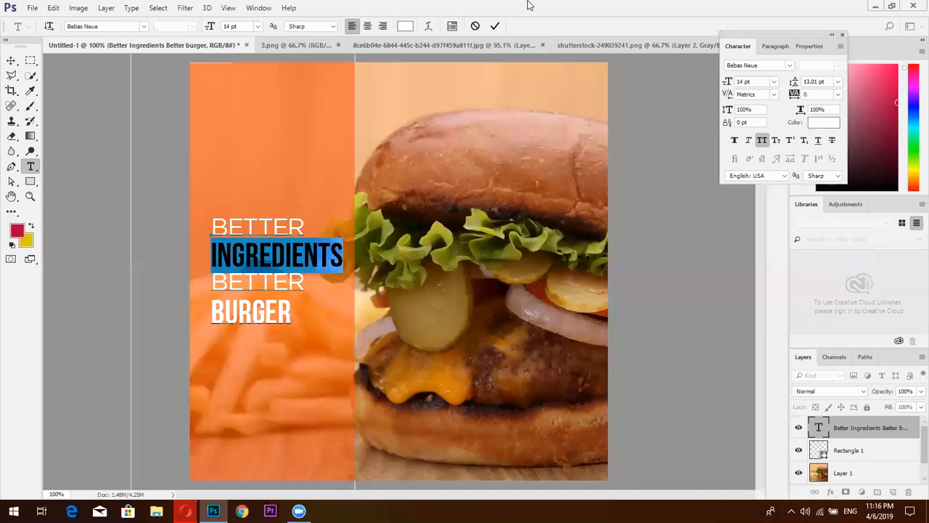
left_click(495, 26)
Tighten the leading of "BURGER" so it sits closer under the second "BETTER", and commit the text
left_click(270, 304)
double_click(270, 305)
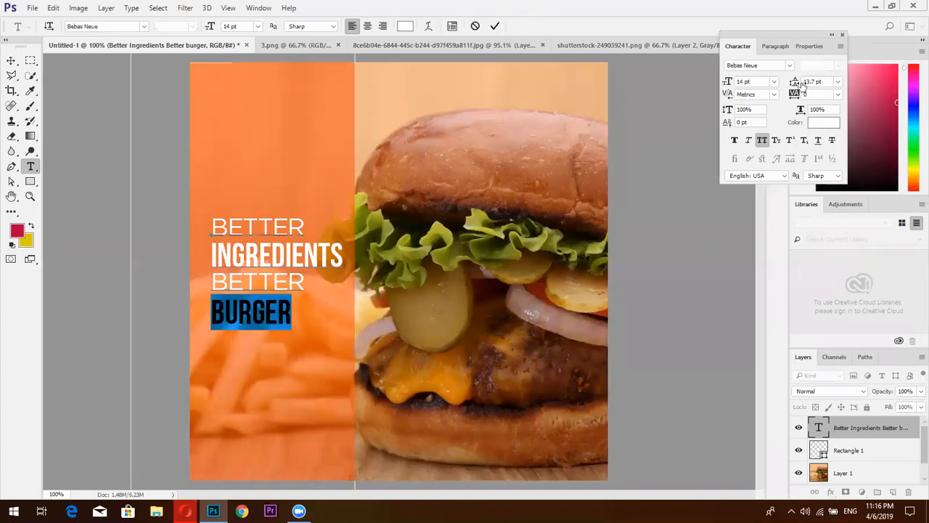
left_click_drag(796, 81, 797, 84)
left_click(495, 27)
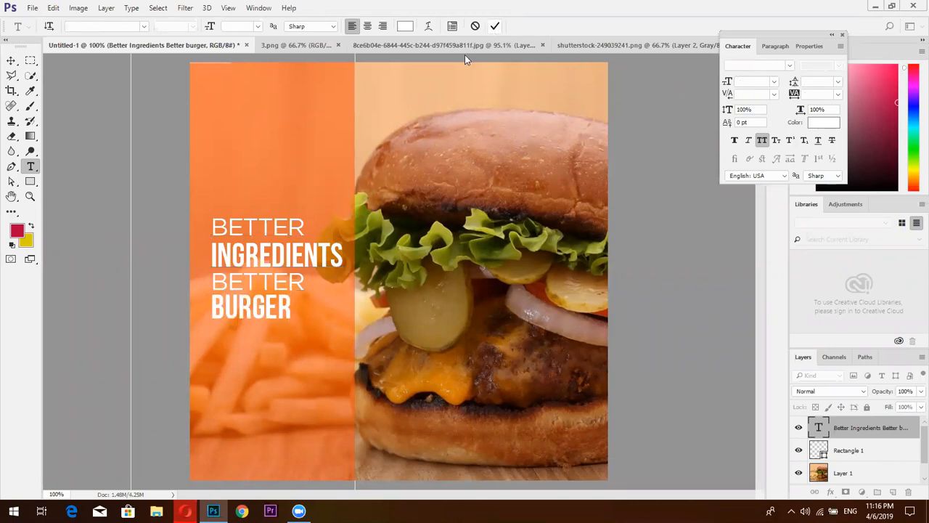
Switch to Opera and look through the saved Pinterest food designs, including the "Instagram Banners - Food" pin, before returning to Photoshop
left_click(185, 511)
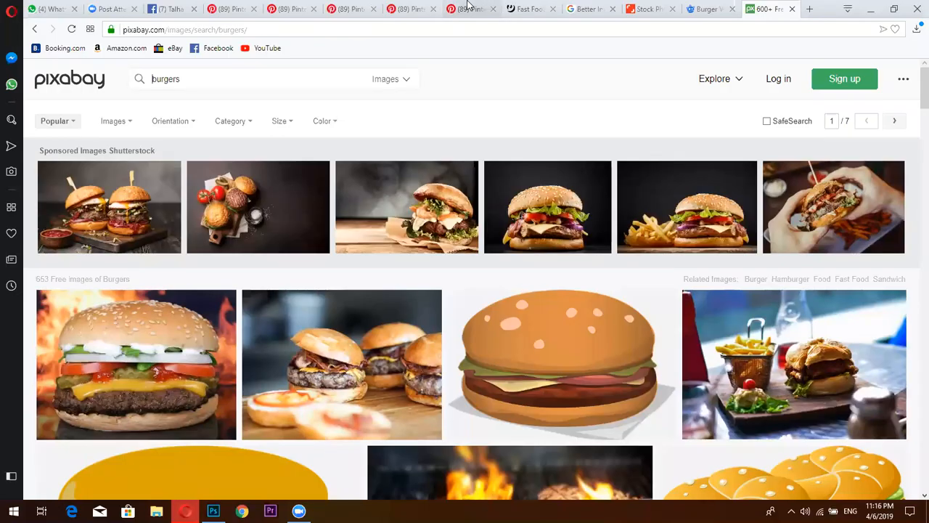
left_click(468, 7)
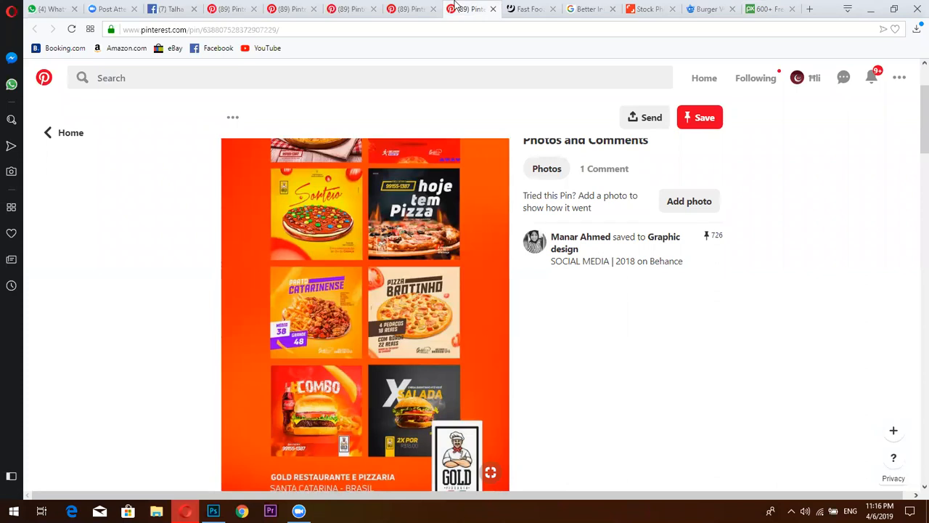
key("ctrl+Tab")
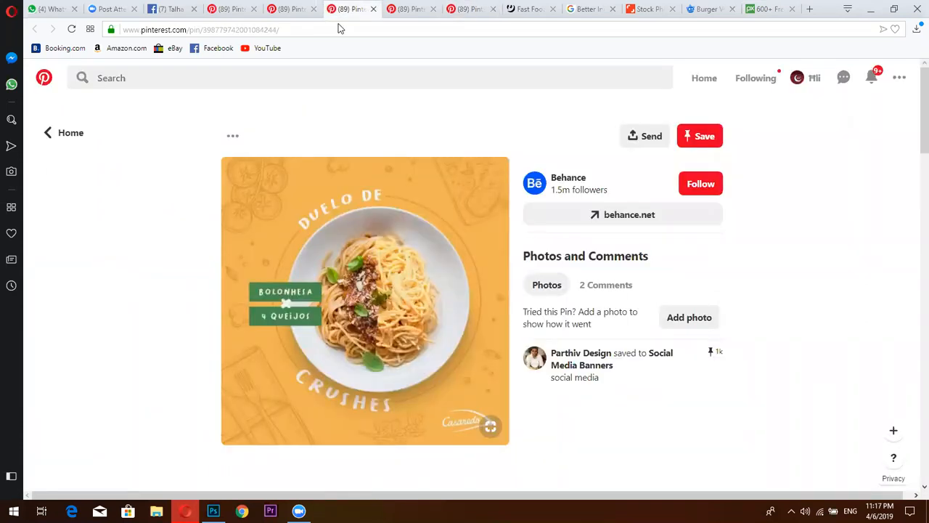
key("ctrl+shift+Tab")
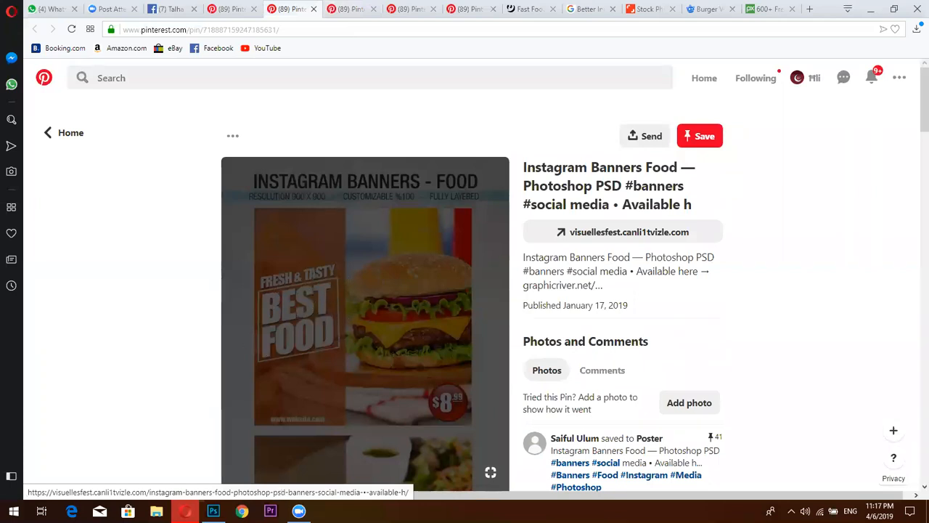
left_click(214, 510)
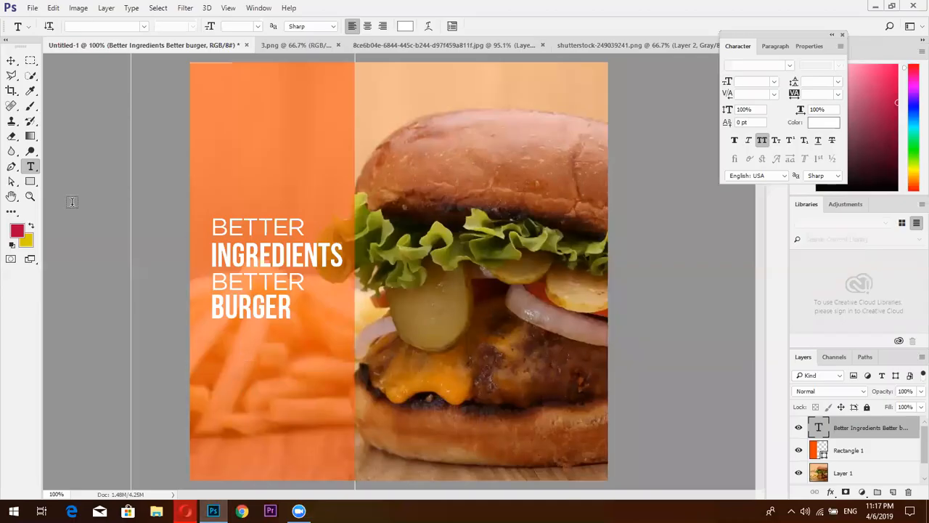
Draw an unfilled rectangle with a 3 px black stroke and fit it around the tagline at about 246 × 204 px
left_click(30, 181)
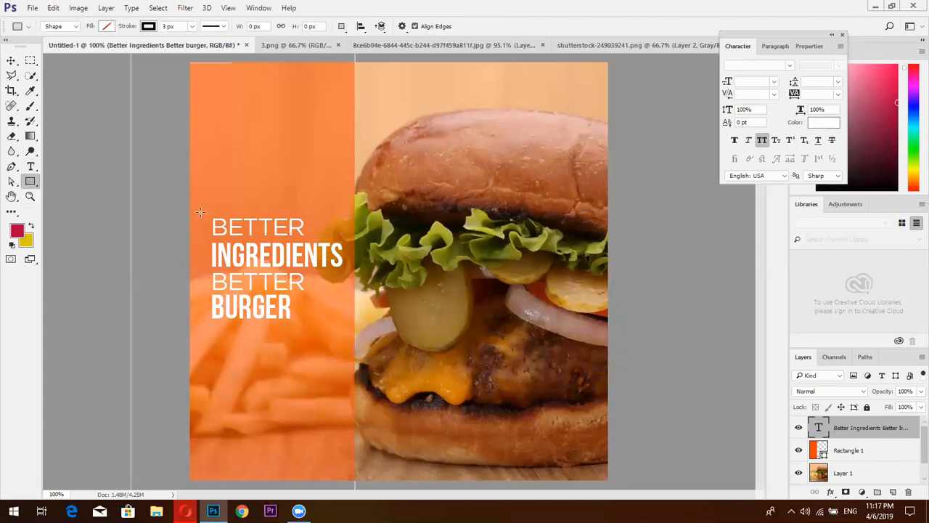
left_click_drag(206, 214, 346, 328)
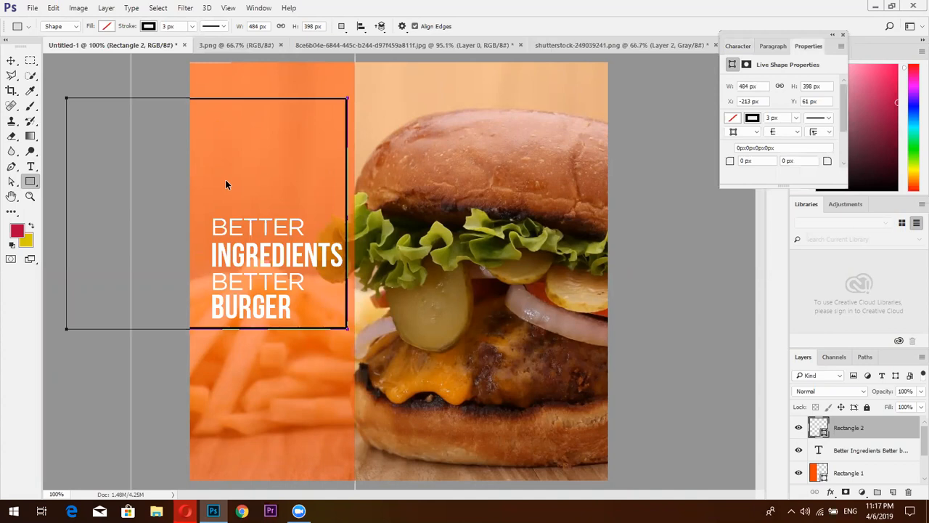
key("ctrl+t")
left_click_drag(66, 213, 208, 236)
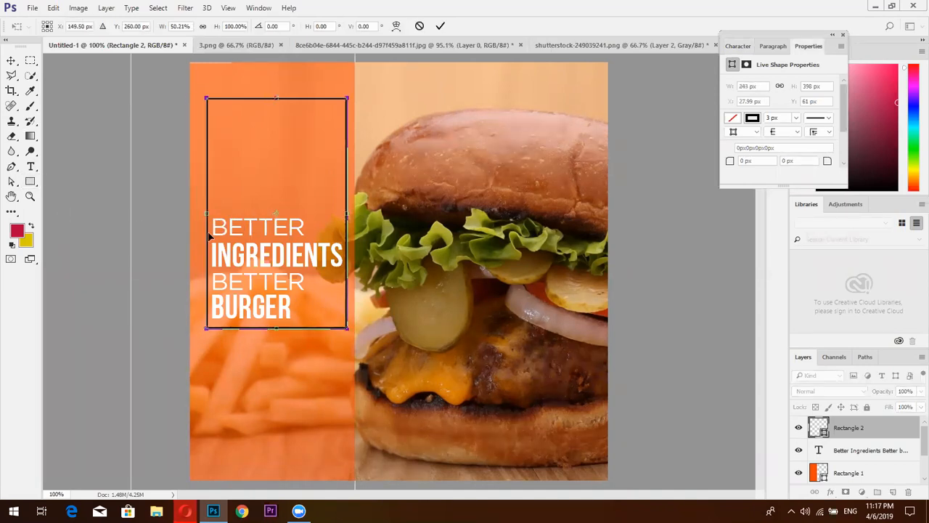
left_click_drag(276, 99, 282, 212)
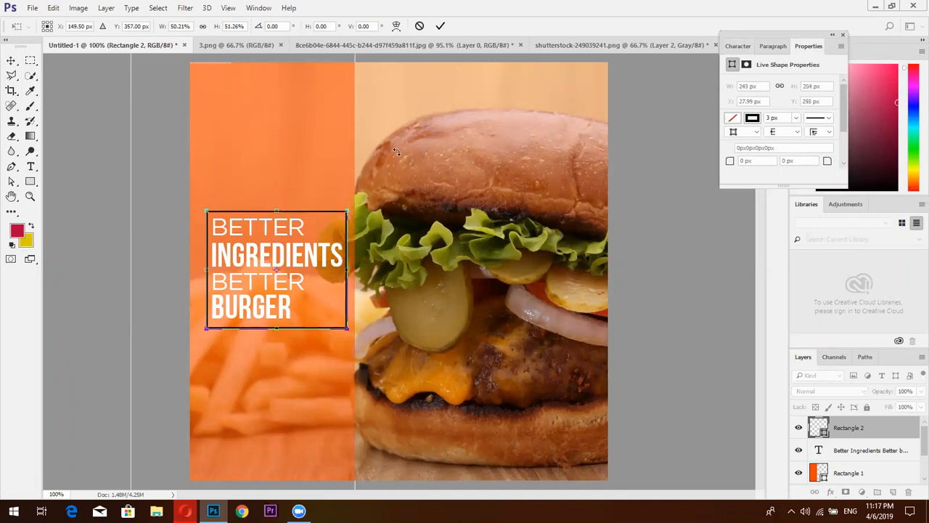
left_click_drag(347, 270, 349, 270)
left_click(440, 26)
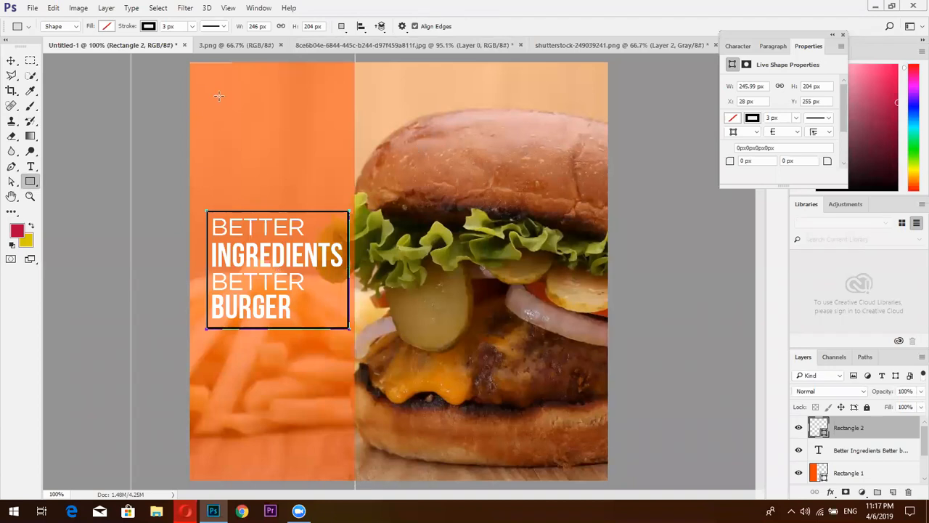
Change the stroke colour of the tagline's frame to white
left_click(149, 27)
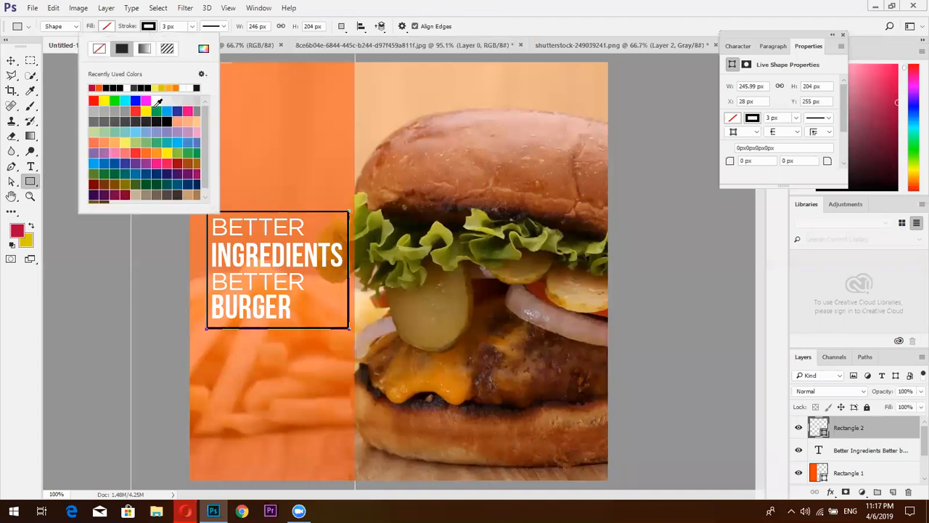
left_click(156, 101)
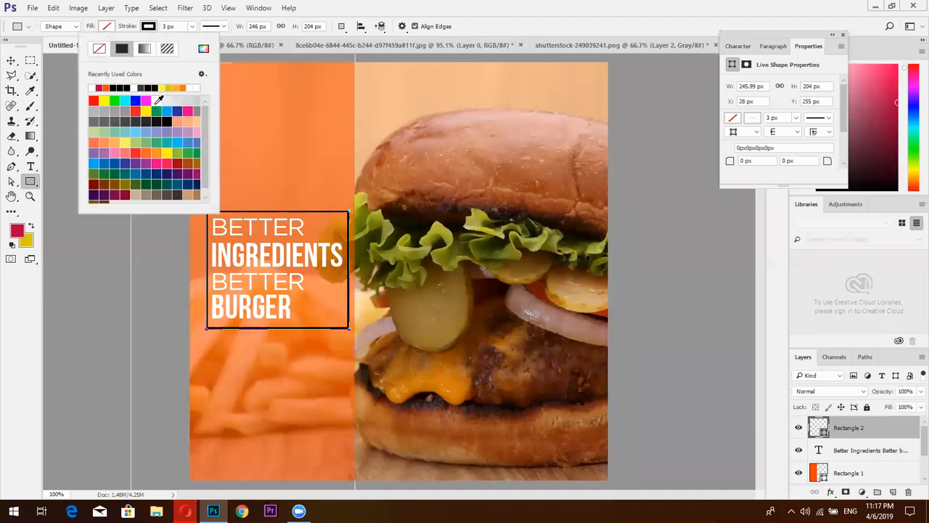
left_click(11, 60)
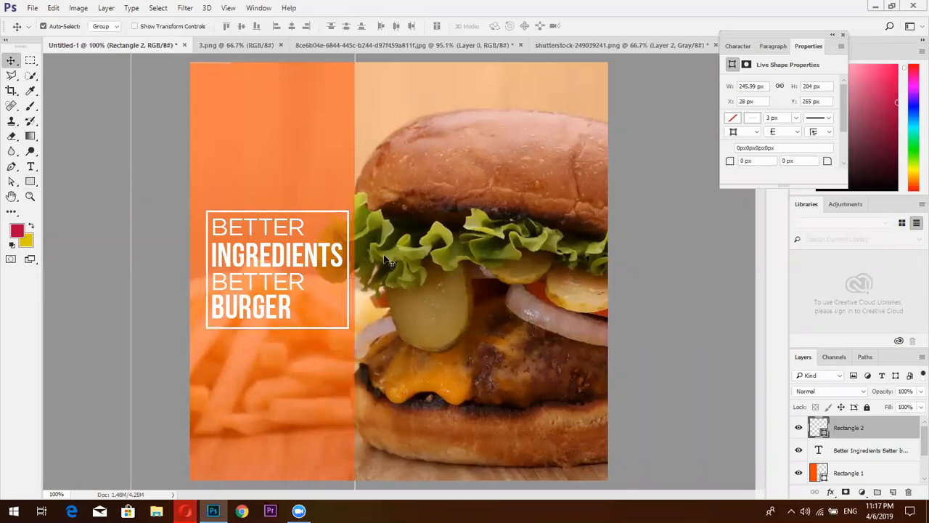
Nudge the white frame and the tagline text together about 9 px to the left within the orange rectangle
left_click(841, 445, "shift")
key("Left")
key("Left")
key("Left")
key("Left")
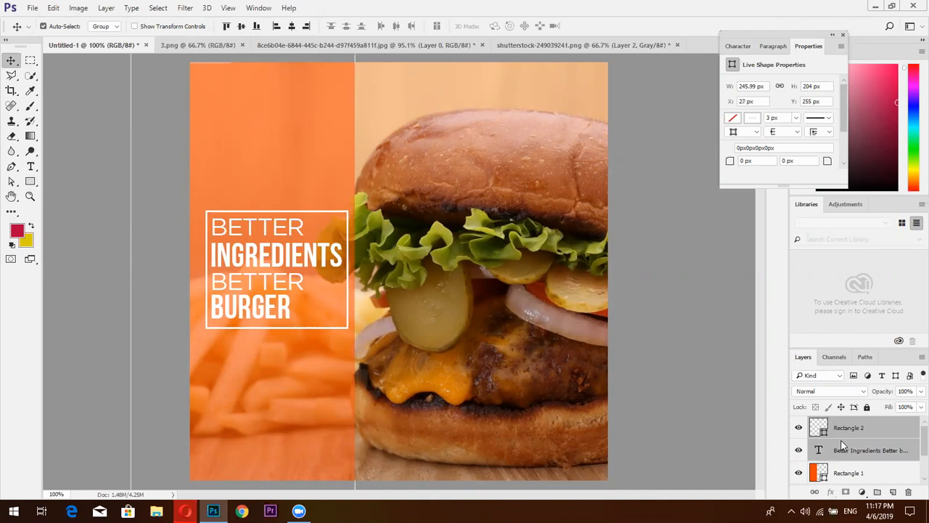
key("Left")
key("Left")
key("Left")
key("Left")
key("Left")
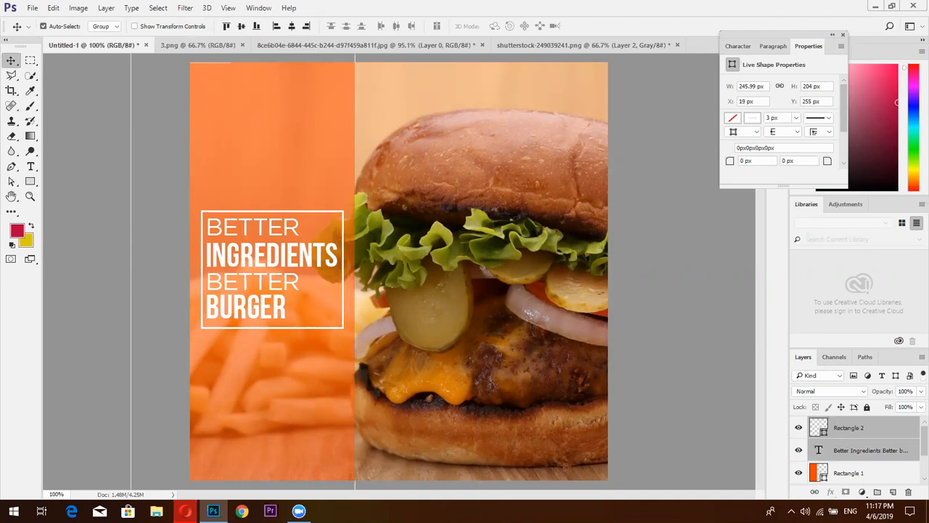
Skew the frame and tagline together so their right side slants upward, following the "BEST FOOD" banner reference in Opera
left_click(184, 511)
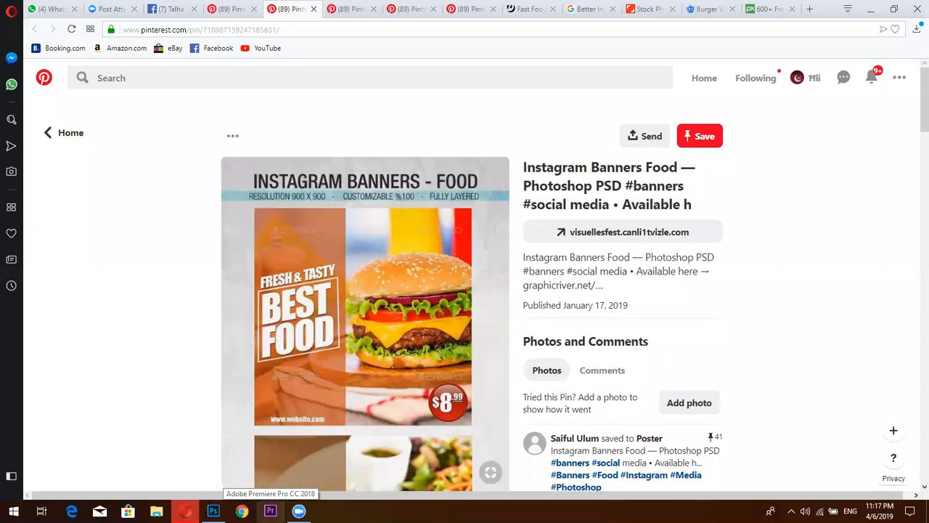
left_click(213, 510)
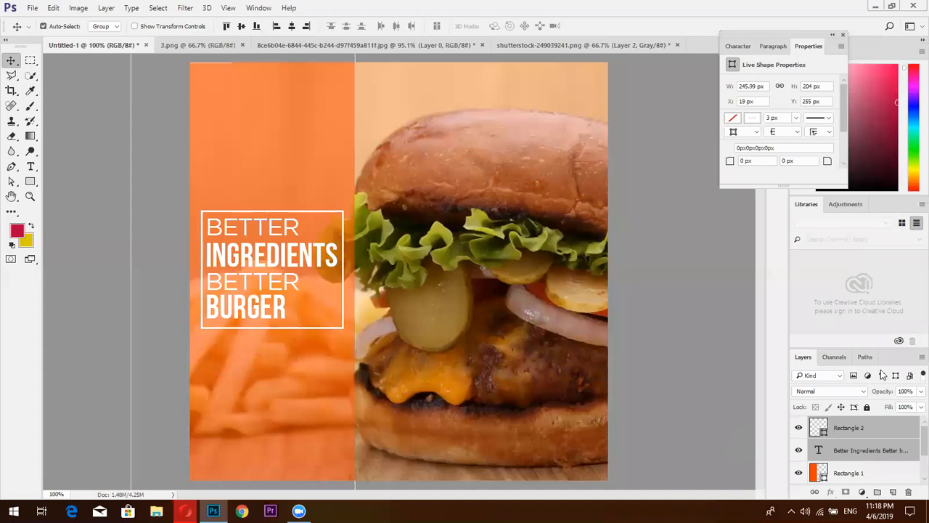
left_click(838, 426)
left_click(847, 453, "shift")
key("ctrl+t")
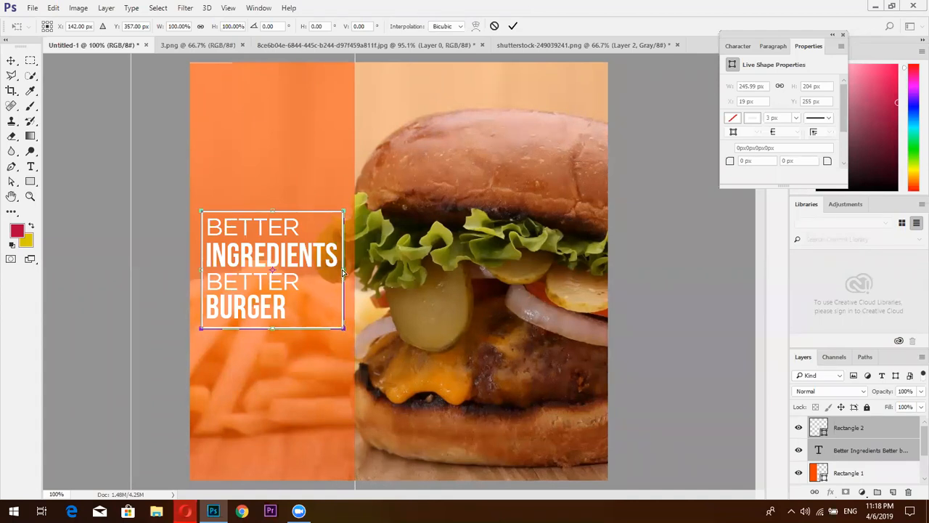
left_click_drag(342, 269, 342, 244)
left_click(513, 26)
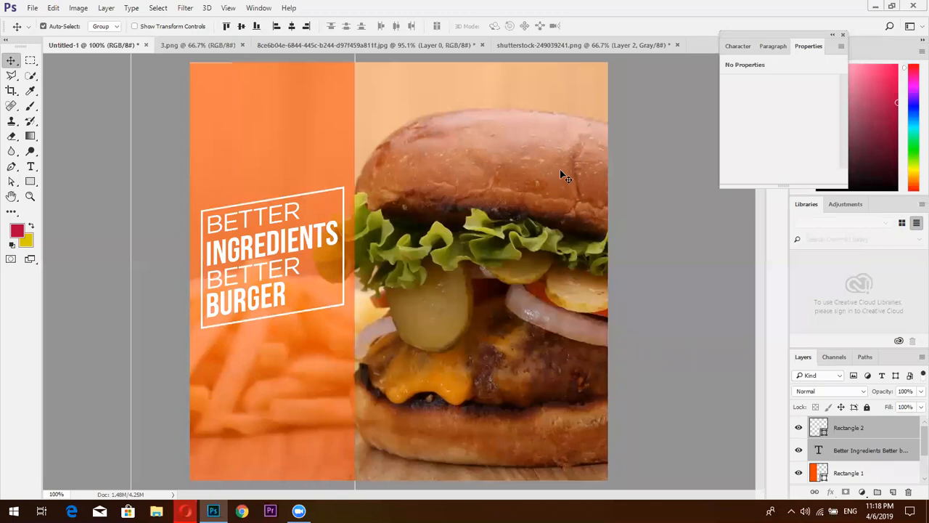
Add a new blank layer above the white frame
left_click(891, 493)
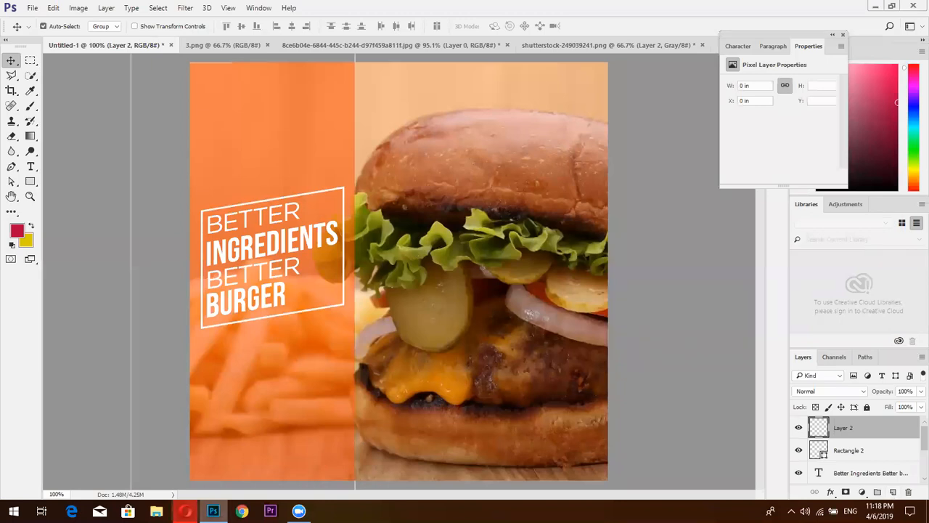
Switch to Opera, examine the Talha Foods Chapli Kabab post on Facebook as a design reference, and return to Photoshop
key("alt+Tab")
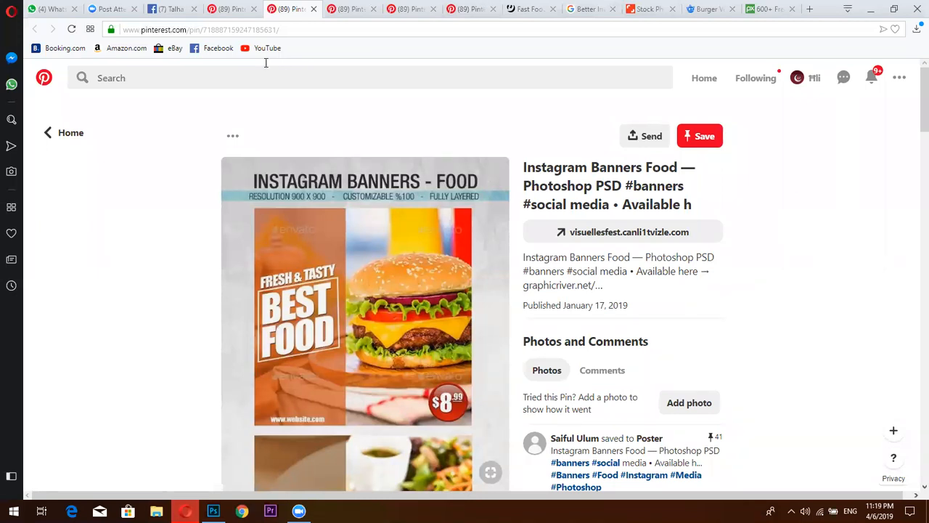
left_click(226, 9)
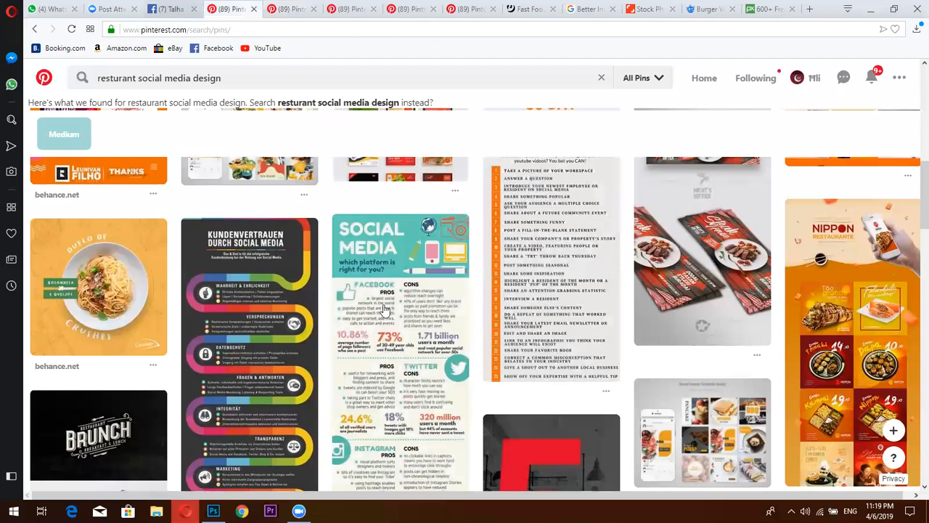
left_click(171, 8)
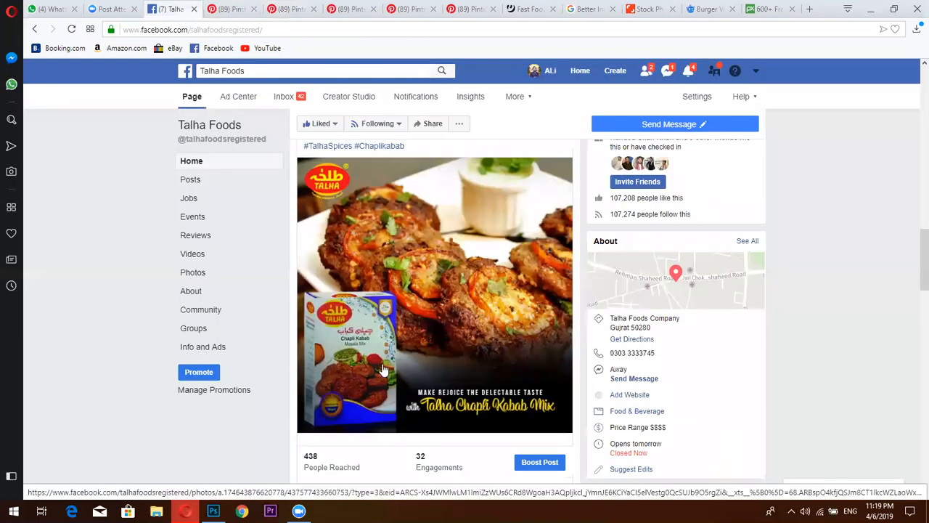
left_click(461, 280)
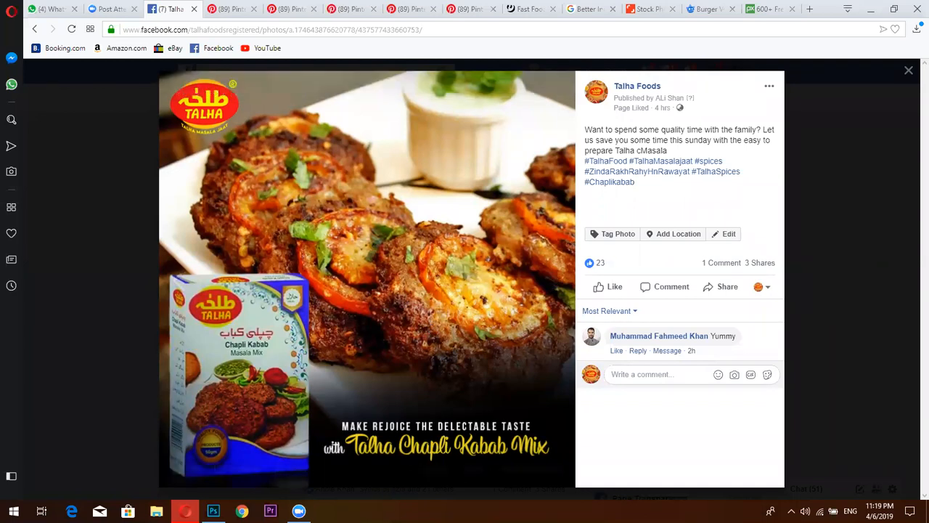
left_click(213, 511)
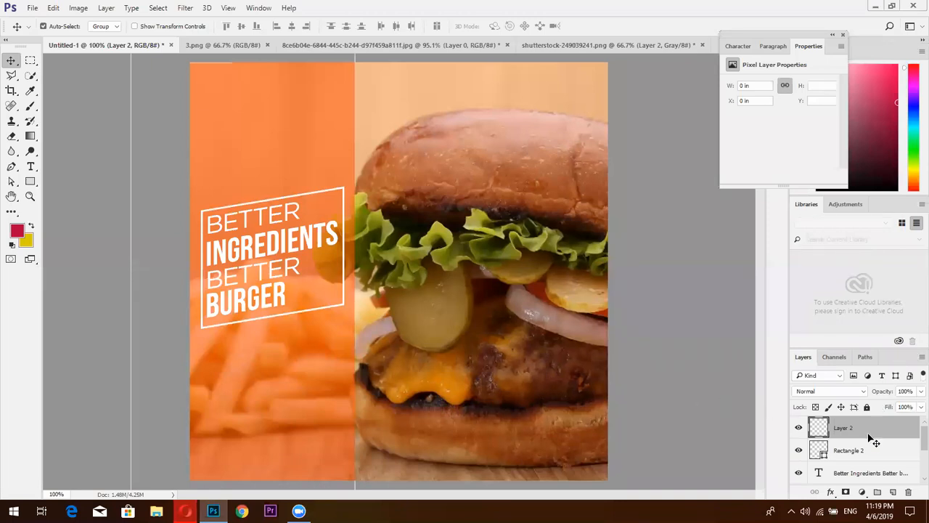
Set the foreground colour to black and fill the new blank layer with it
left_click(19, 234)
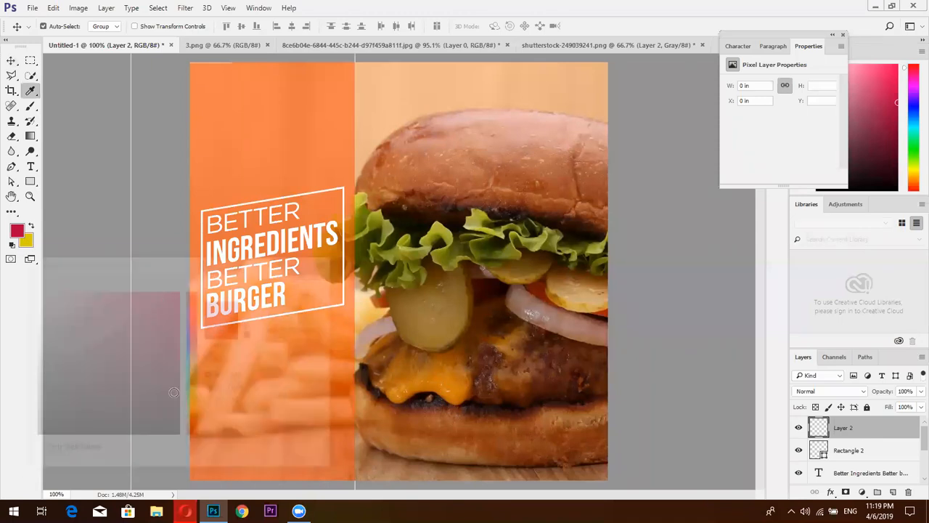
left_click_drag(165, 395, 217, 465)
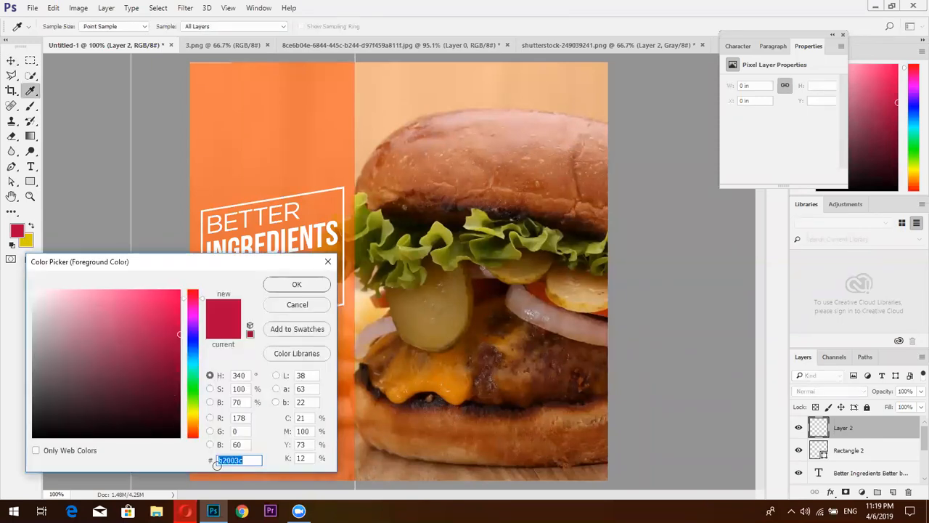
left_click(319, 284)
key("v")
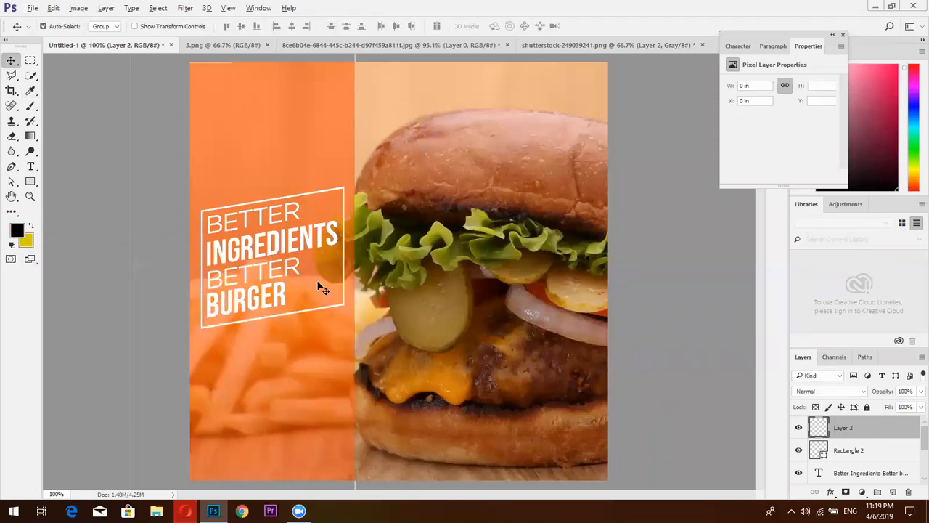
key("alt+BackSpace")
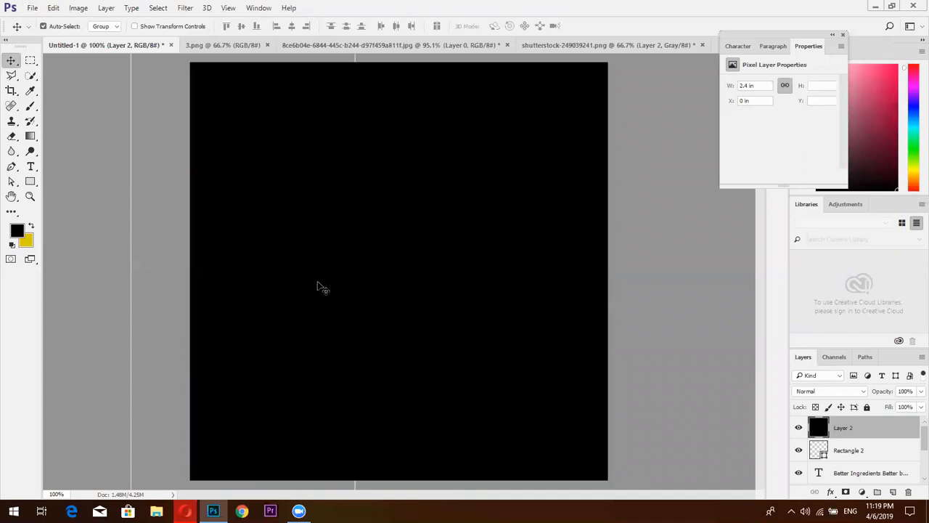
Set up the Eraser with a soft round brush of 720 px
left_click(12, 138)
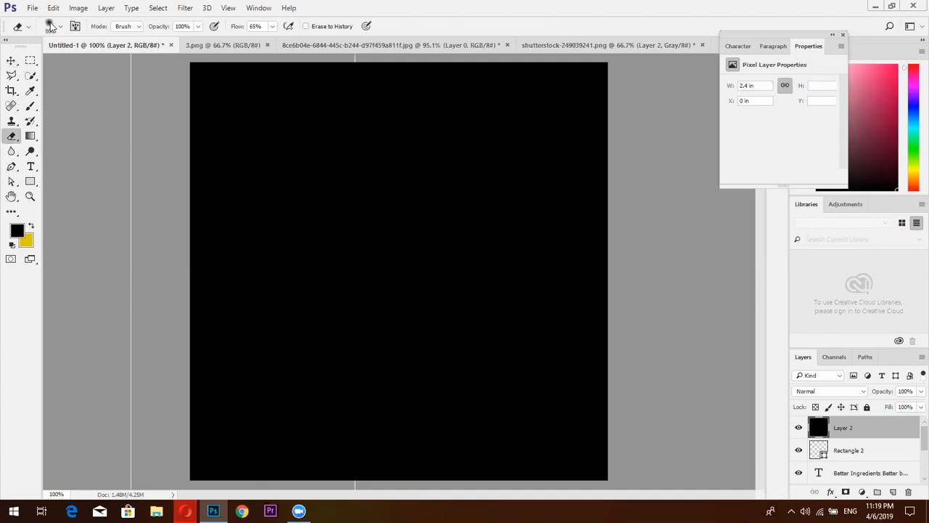
left_click(54, 27)
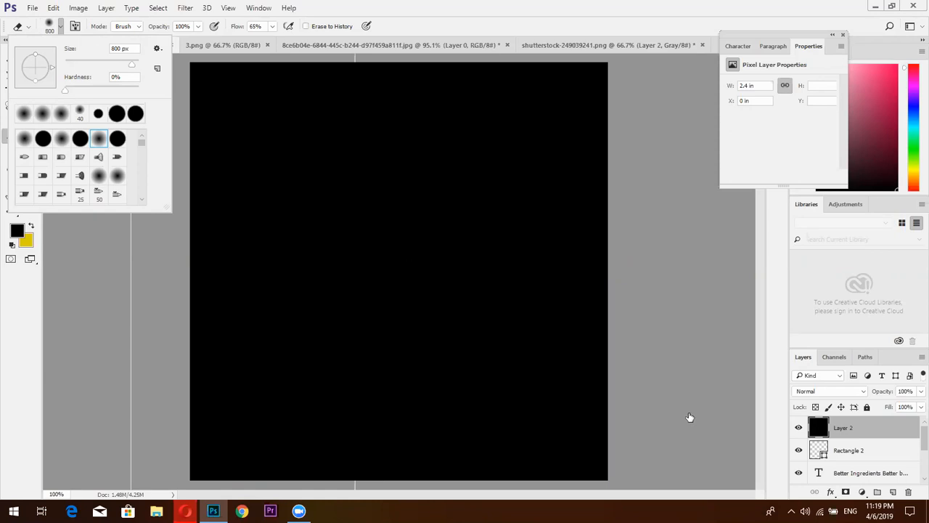
mouse_move(128, 62)
left_mouse_down()
mouse_move(118, 68)
mouse_move(110, 48)
left_mouse_up()
type("720")
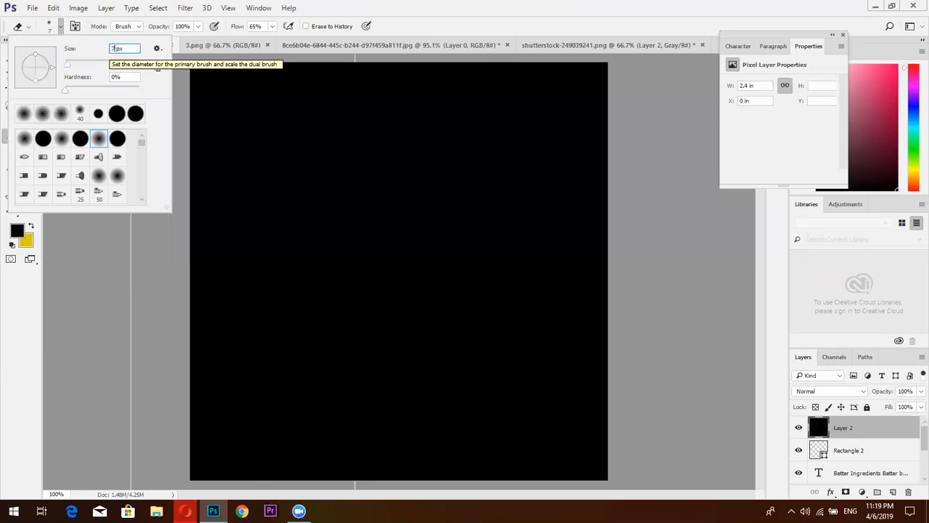
key("Return")
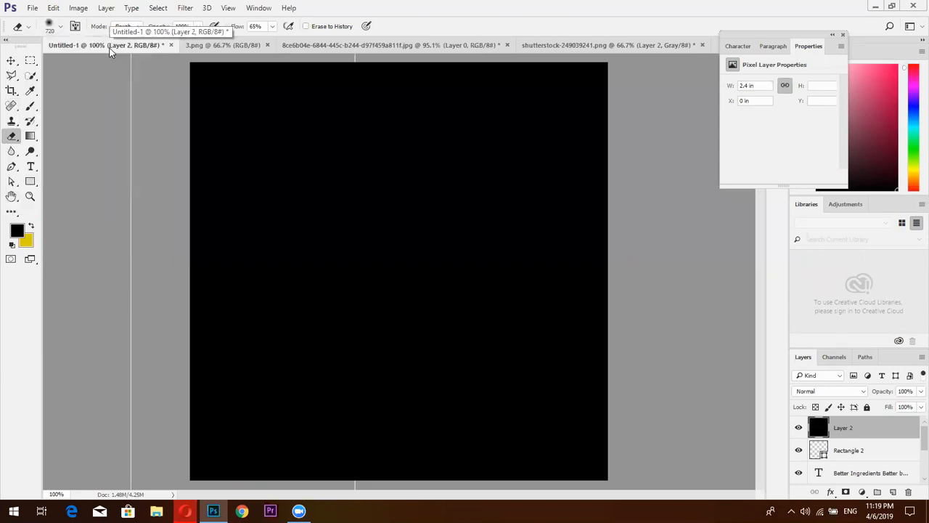
Erase the middle of the black layer to leave a soft dark vignette along the edges, and compare the design with that layer hidden
left_click_drag(402, 273, 402, 274)
left_click(402, 274)
left_click(402, 274)
left_click(402, 274)
left_click(588, 120)
left_click(300, 130)
left_click(283, 359)
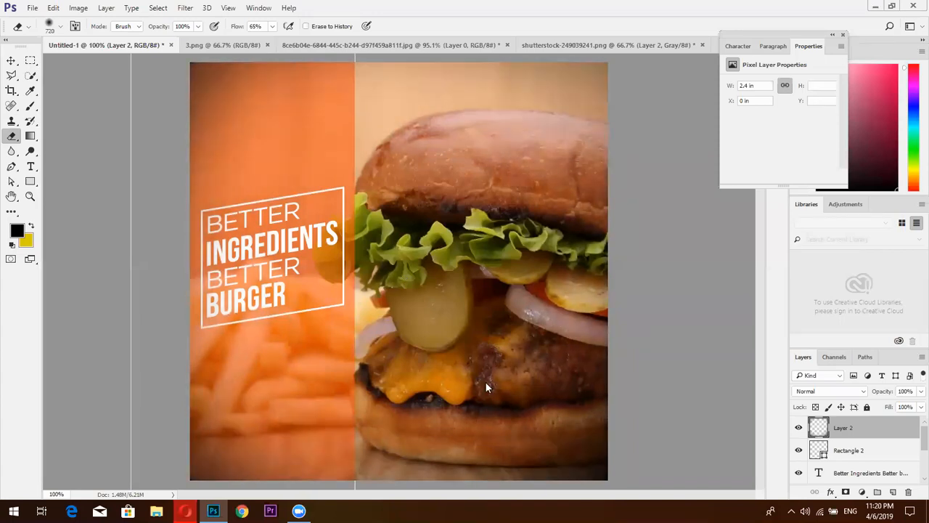
left_click(555, 412)
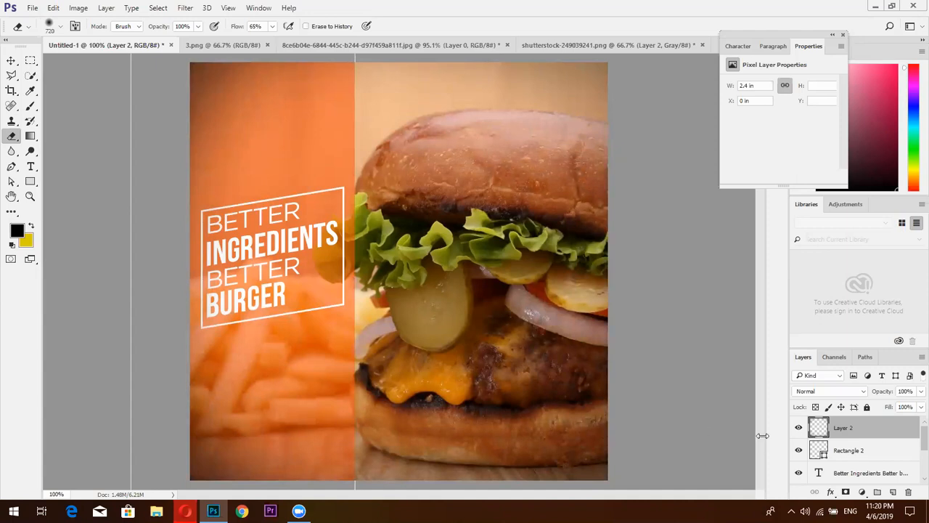
left_click(798, 428)
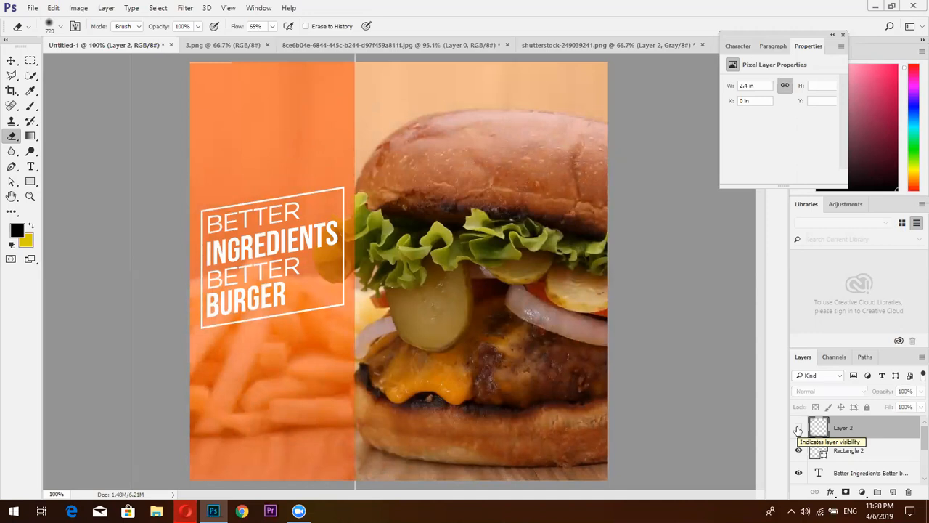
left_click(798, 429)
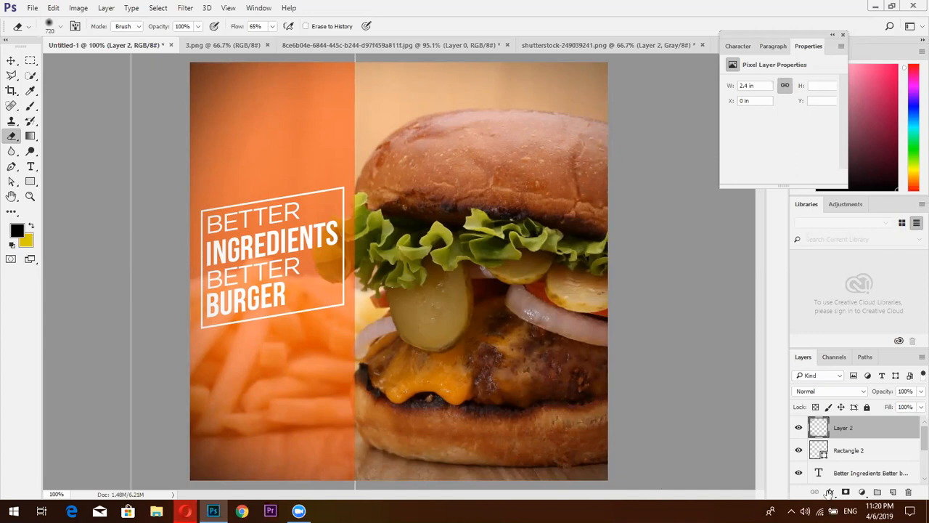
Add a Selective Color adjustment layer above the vignette, close the detached Paragraph settings and move the adjustment's settings clear of the canvas
left_click(861, 492)
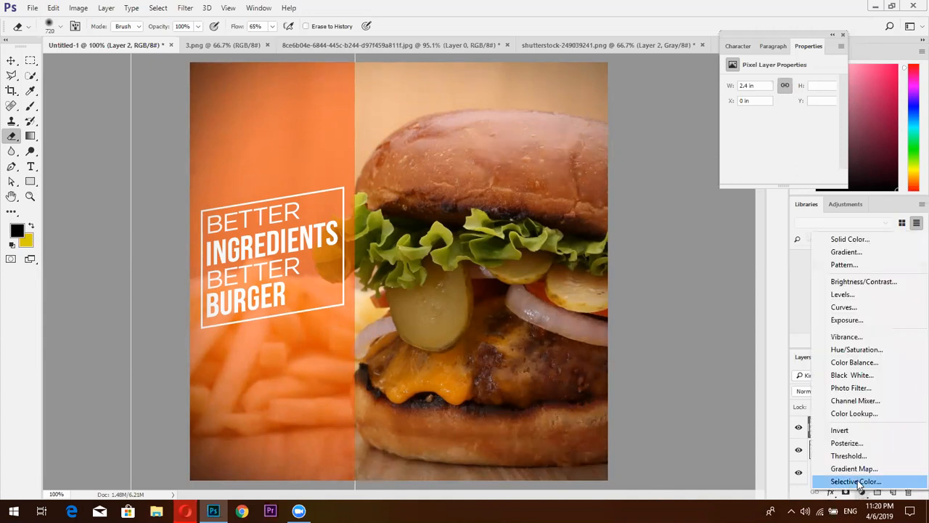
left_click(862, 492)
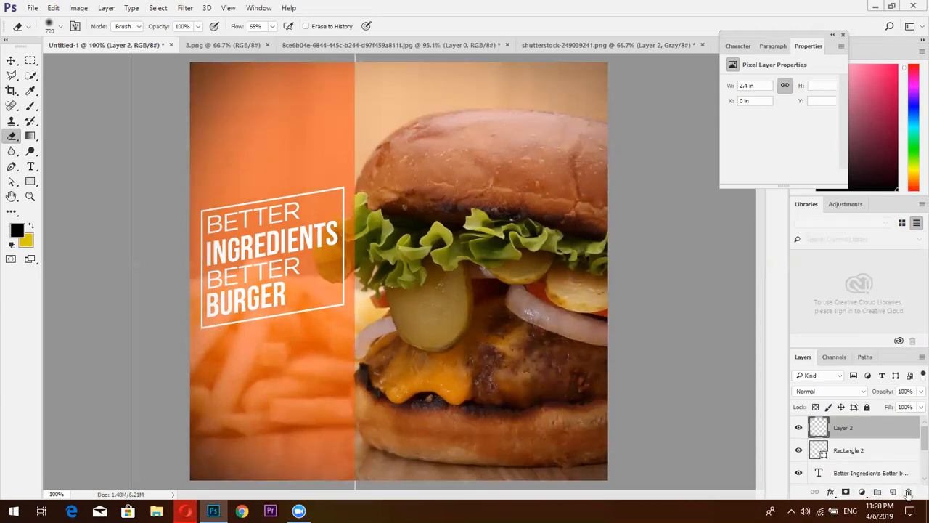
left_click(865, 494)
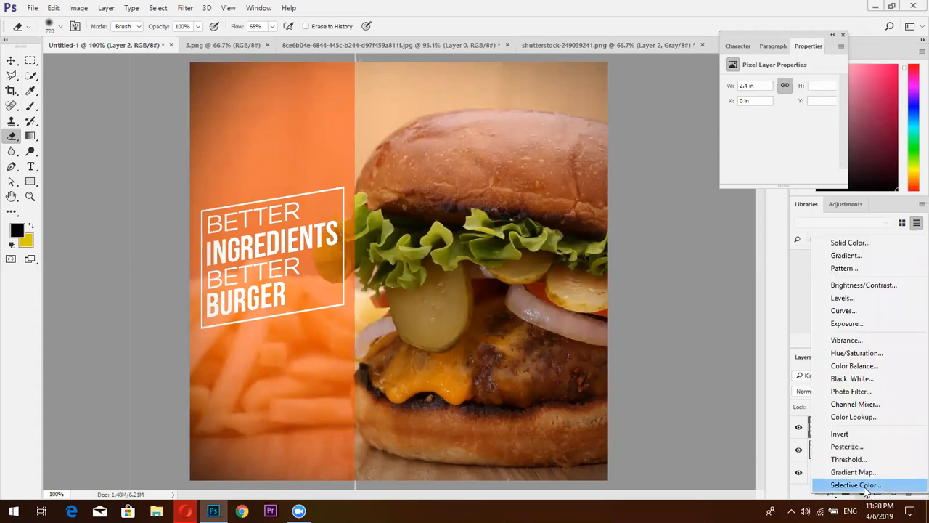
left_click(864, 485)
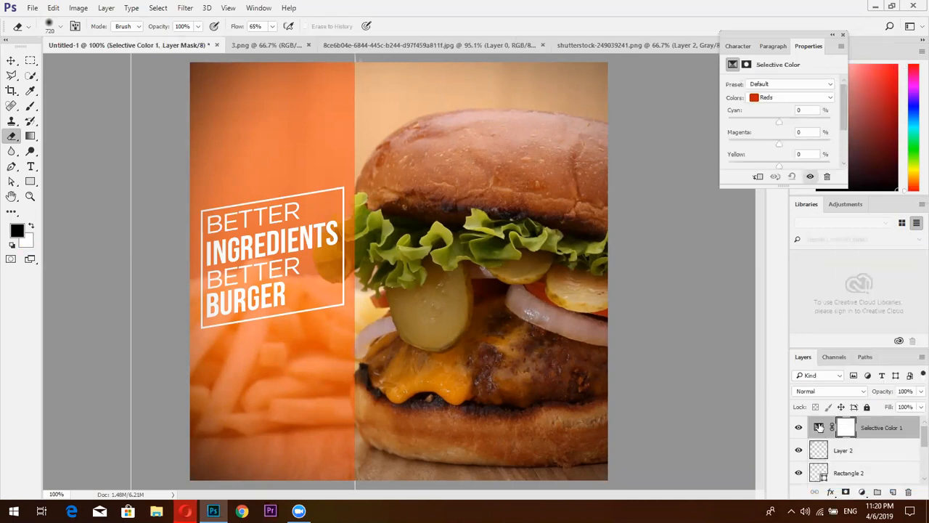
left_click(819, 426)
mouse_move(773, 45)
left_mouse_down()
mouse_move(772, 18)
mouse_move(764, 30)
left_mouse_up()
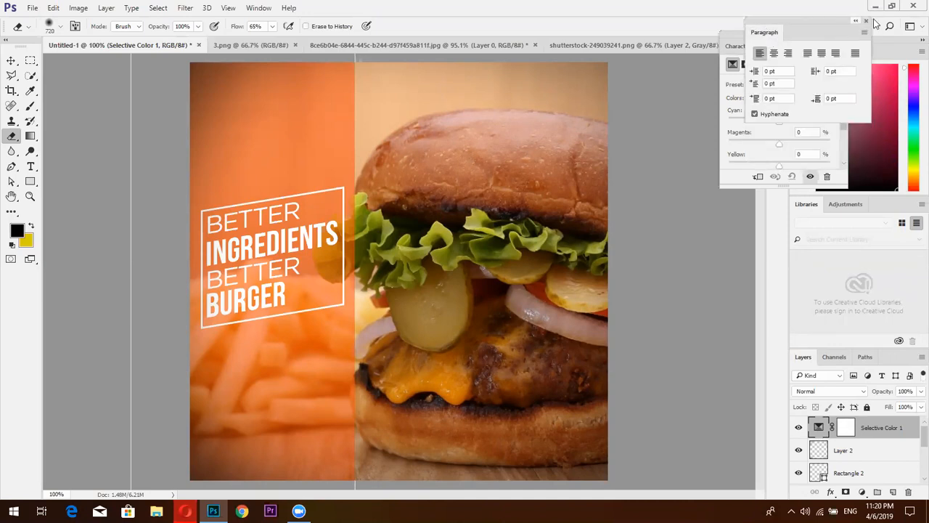
left_click(866, 20)
left_click_drag(801, 32, 794, 7)
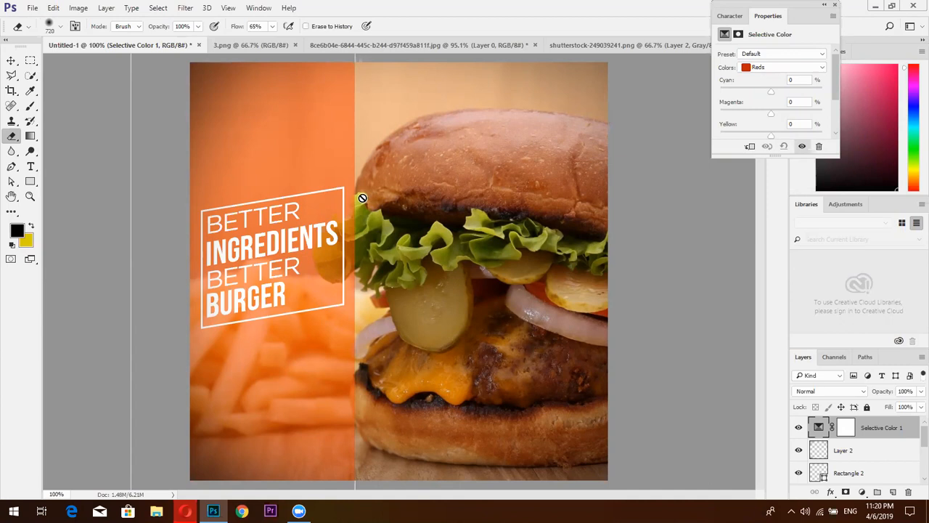
Target the Reds in the Selective Color adjustment and set their cyan to -9%
left_click(770, 70)
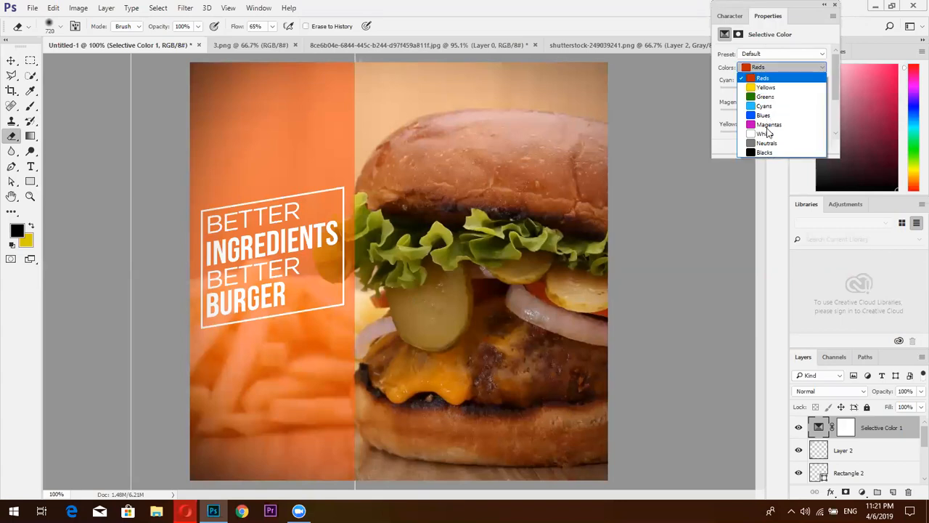
left_click(771, 78)
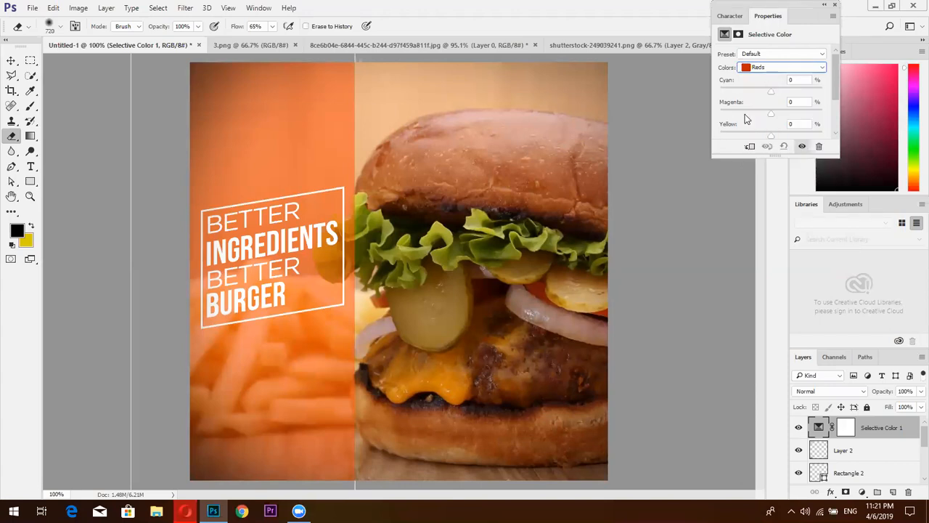
left_click_drag(770, 91, 784, 89)
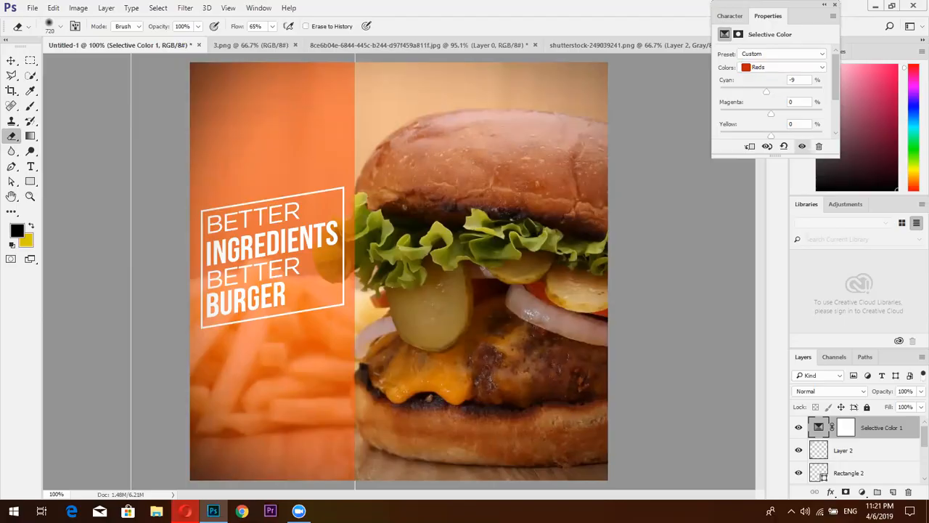
Switch to Opera, glance at the Talha Foods reference post again and return to Photoshop
left_click(186, 510)
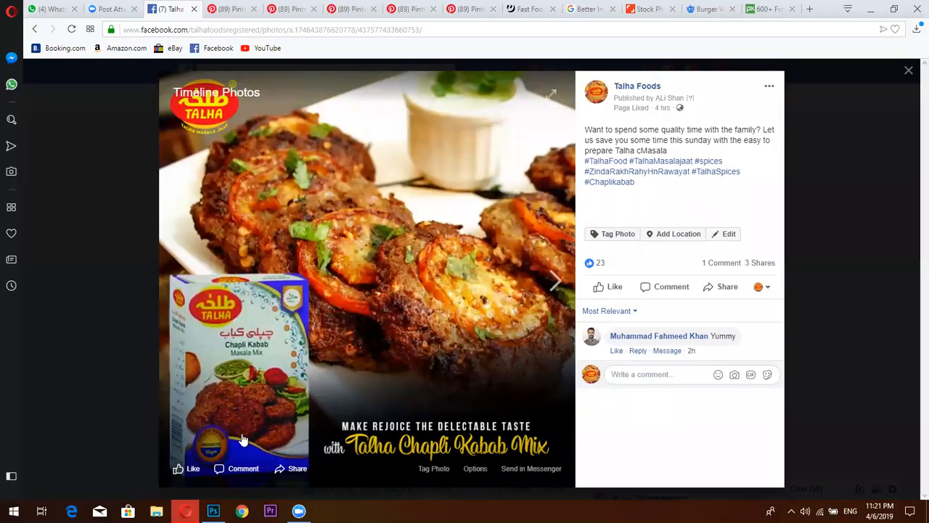
left_click(213, 510)
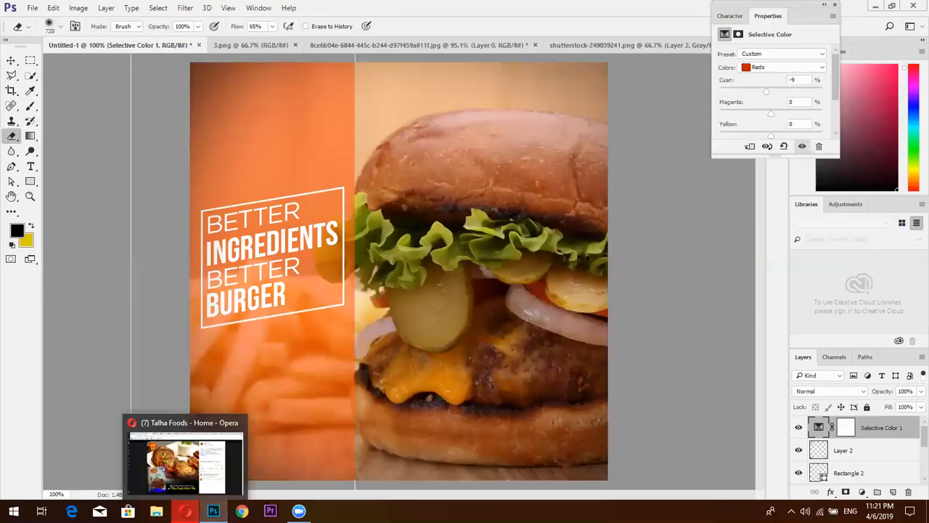
left_click(185, 510)
left_click(213, 510)
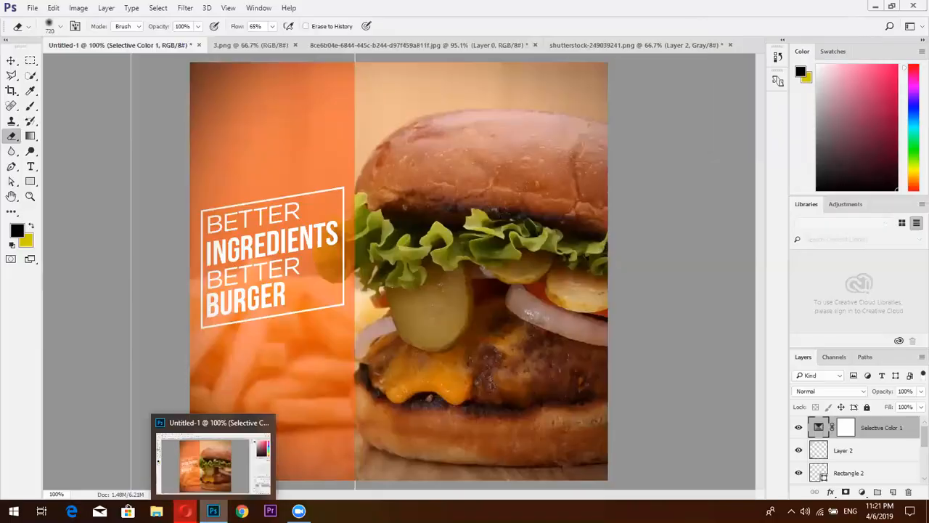
left_click(213, 510)
left_click(214, 510)
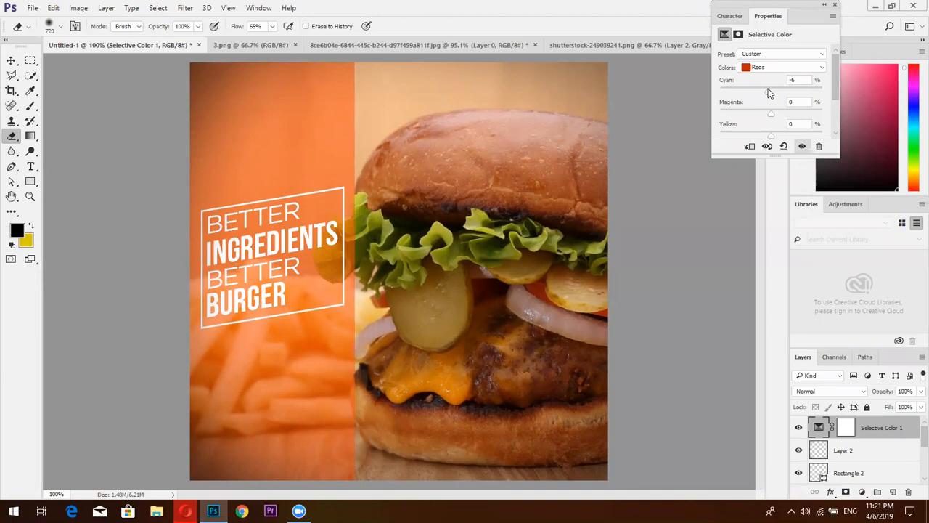
Set the Reds in the Selective Color adjustment to cyan -25%, magenta +40%, yellow +32% and black +36%
left_click_drag(767, 88, 759, 91)
left_click(772, 114)
left_click_drag(773, 118, 793, 120)
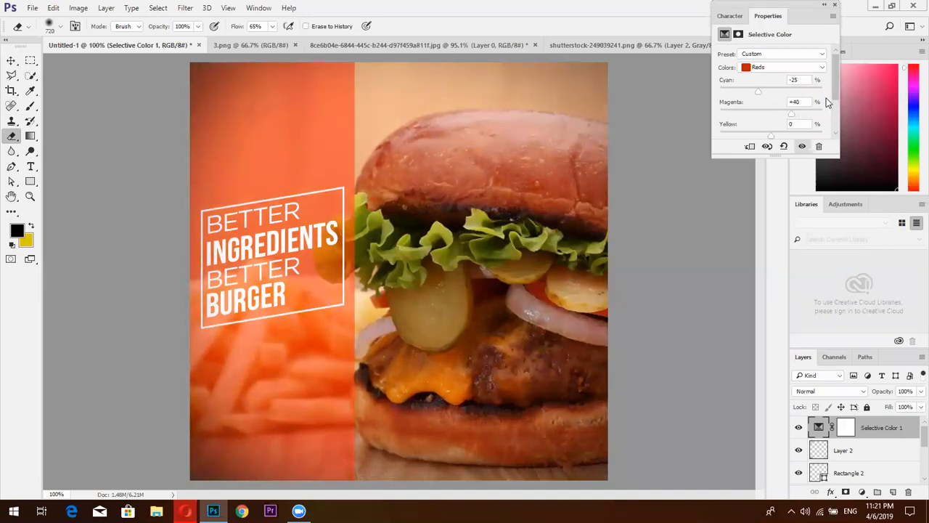
scroll(836, 100, "down", 3)
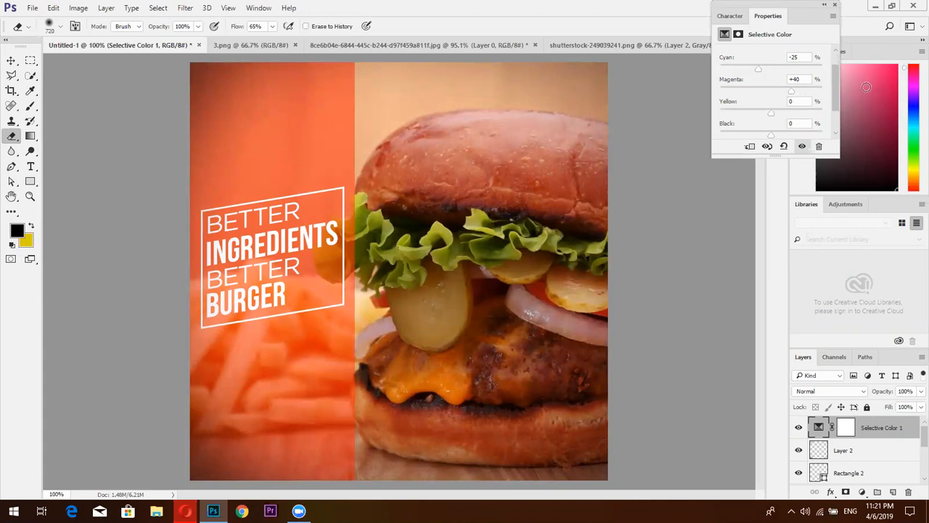
left_click_drag(771, 113, 787, 114)
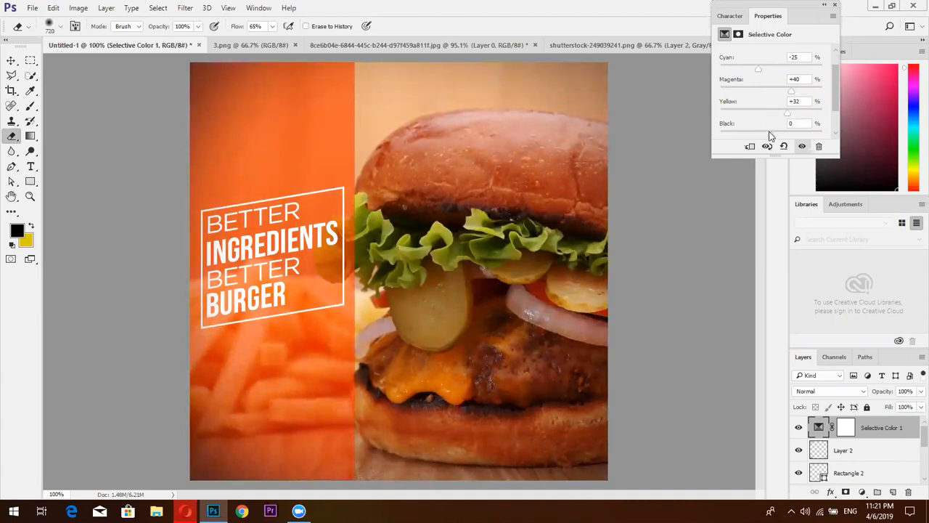
left_click_drag(771, 137, 791, 136)
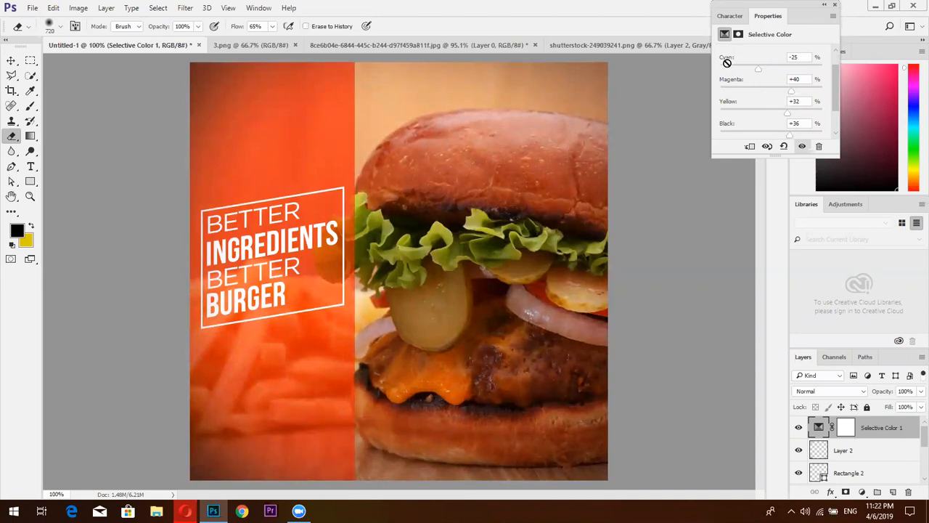
Set the Selective Color layer's blend mode to Soft Light at 41% opacity, and compare the design with the layer hidden and shown
left_click(826, 393)
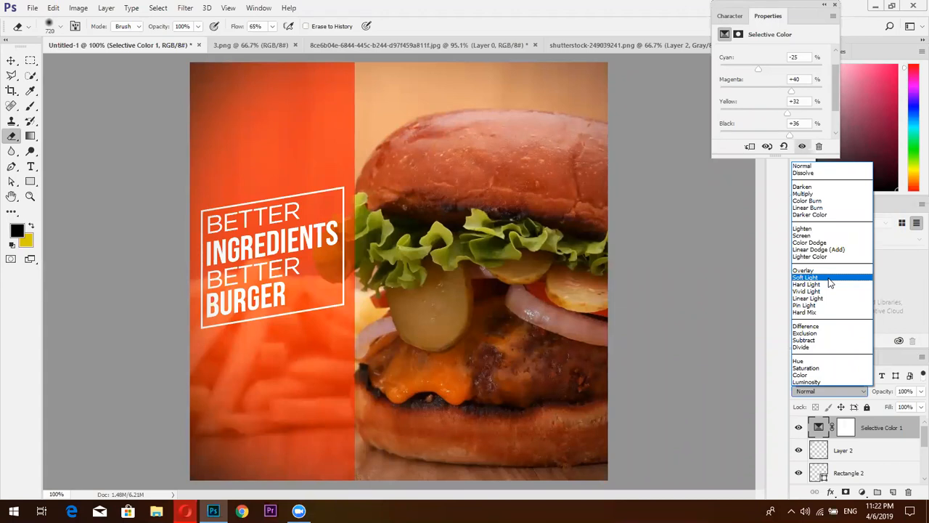
left_click(829, 283)
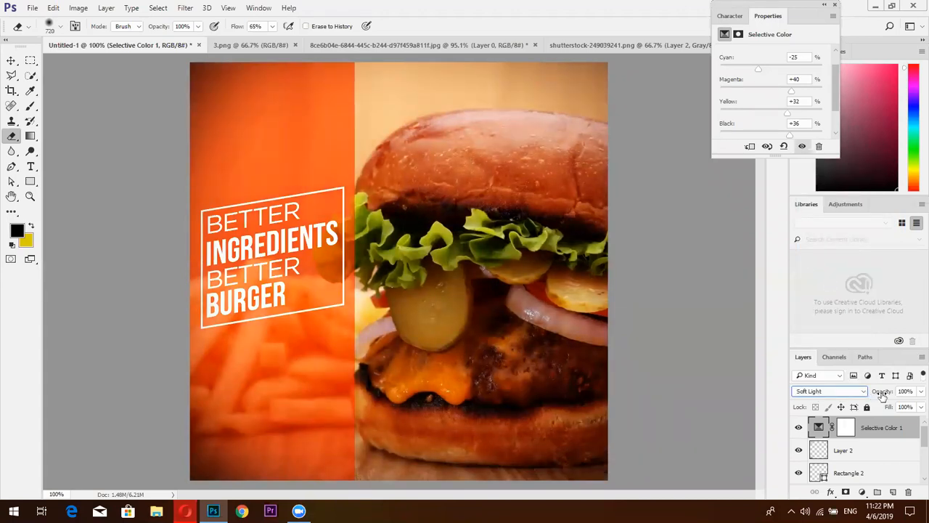
left_click_drag(882, 394, 854, 392)
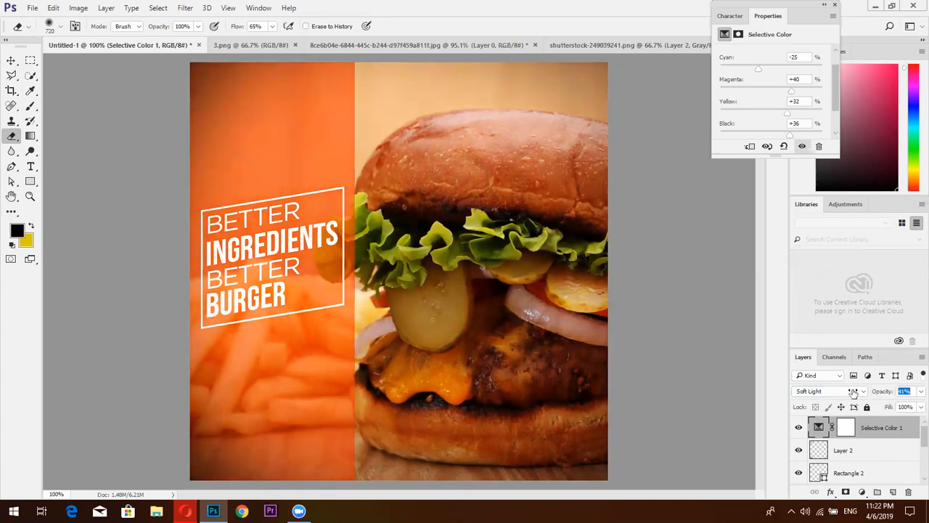
left_click(797, 427)
left_click(797, 429)
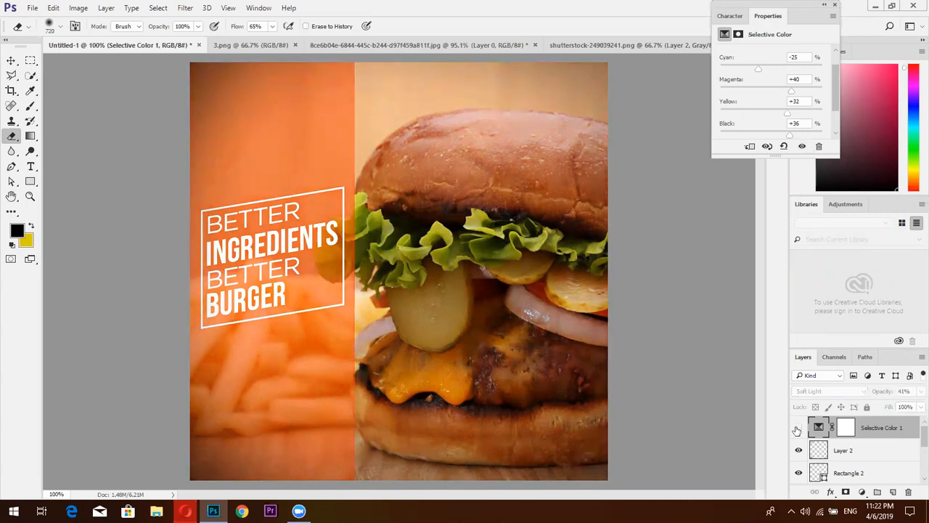
left_click(798, 429)
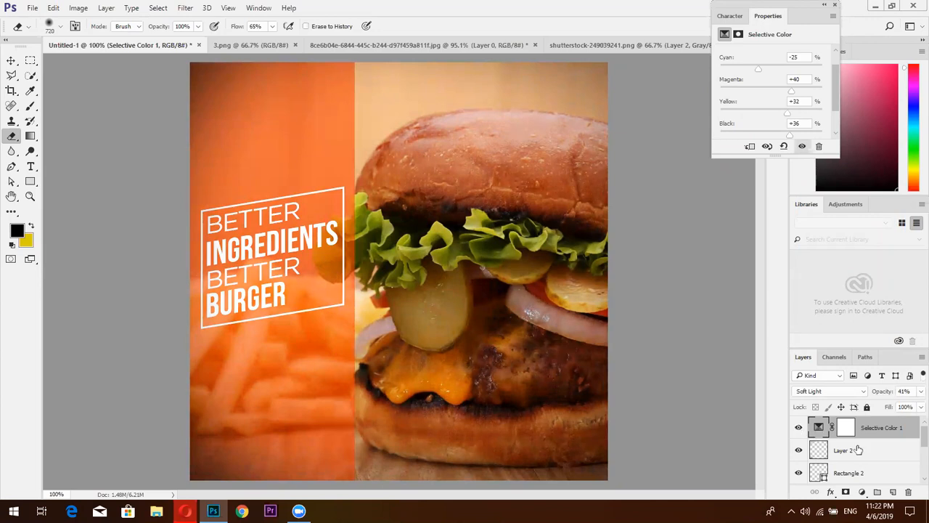
Add a Vibrance adjustment layer with vibrance at +35 and collapse its settings
left_click(860, 491)
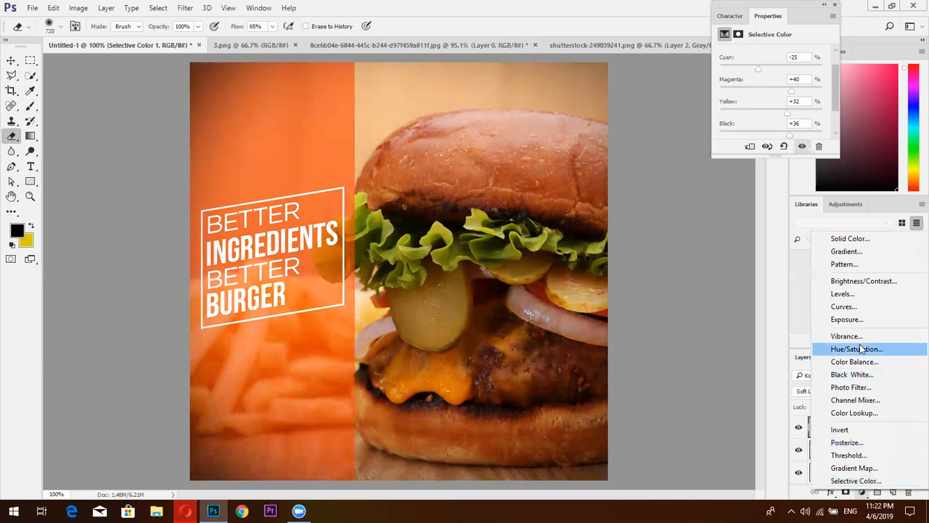
left_click(845, 336)
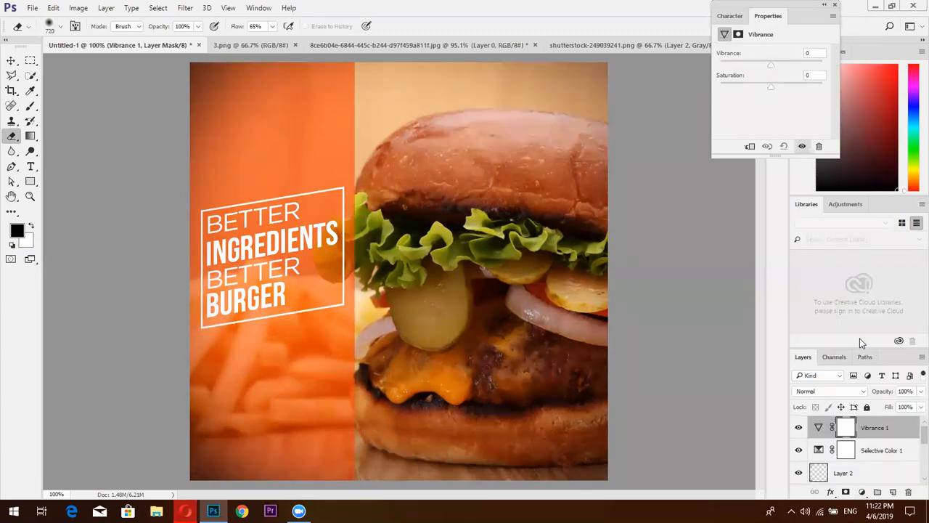
mouse_move(772, 66)
left_mouse_down()
mouse_move(802, 67)
mouse_move(789, 67)
left_mouse_up()
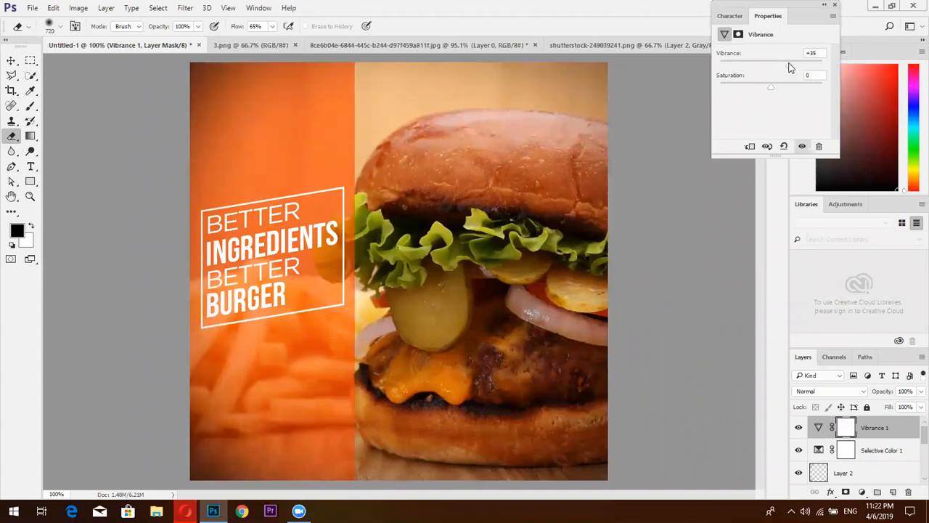
left_click(825, 5)
Add a Color Balance adjustment layer with midtones at cyan-red -18 and yellow-blue +27, and collapse its settings
left_click(861, 492)
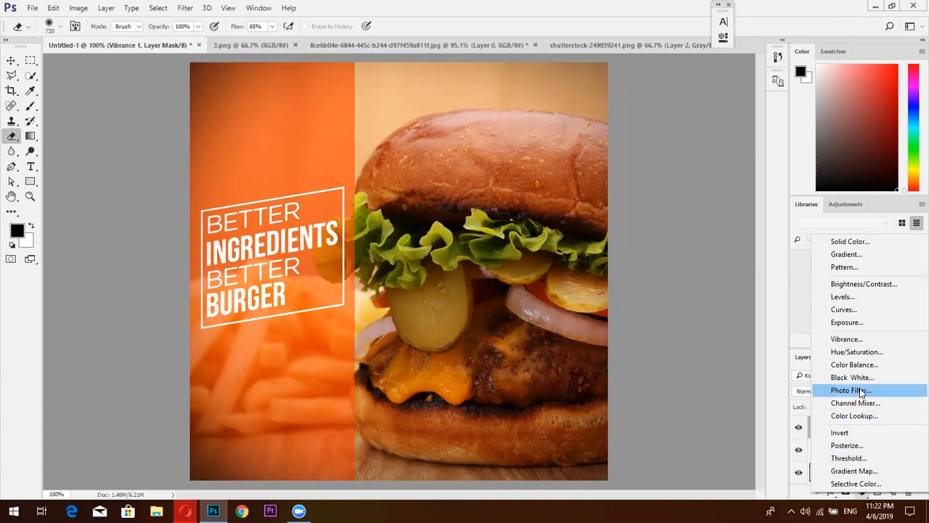
left_click(855, 365)
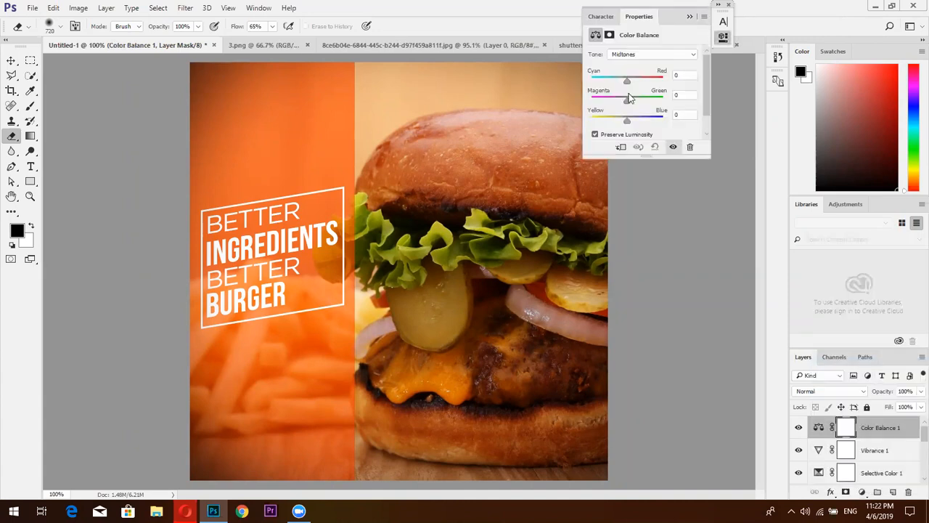
left_click_drag(629, 82, 623, 81)
left_click_drag(629, 122, 634, 121)
mouse_move(622, 81)
left_mouse_down()
mouse_move(634, 81)
mouse_move(621, 87)
left_mouse_up()
left_click_drag(633, 121, 637, 122)
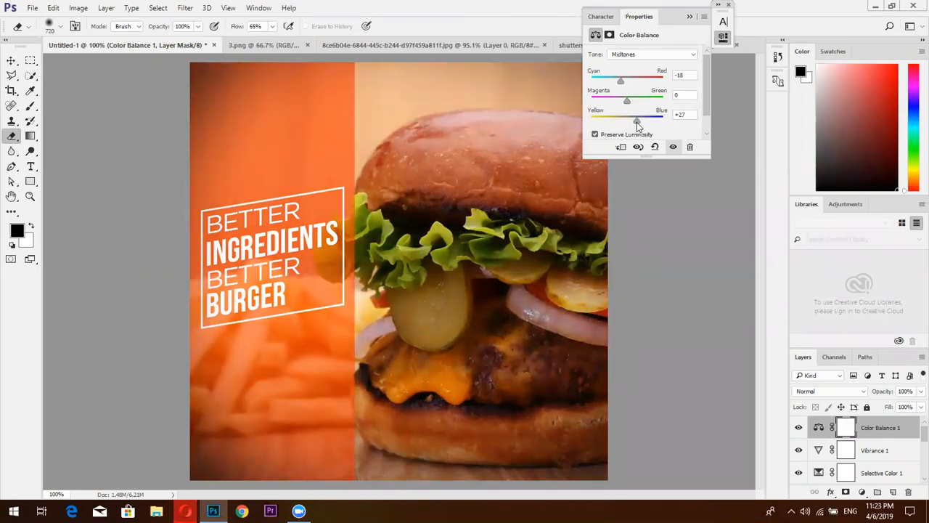
left_click(691, 16)
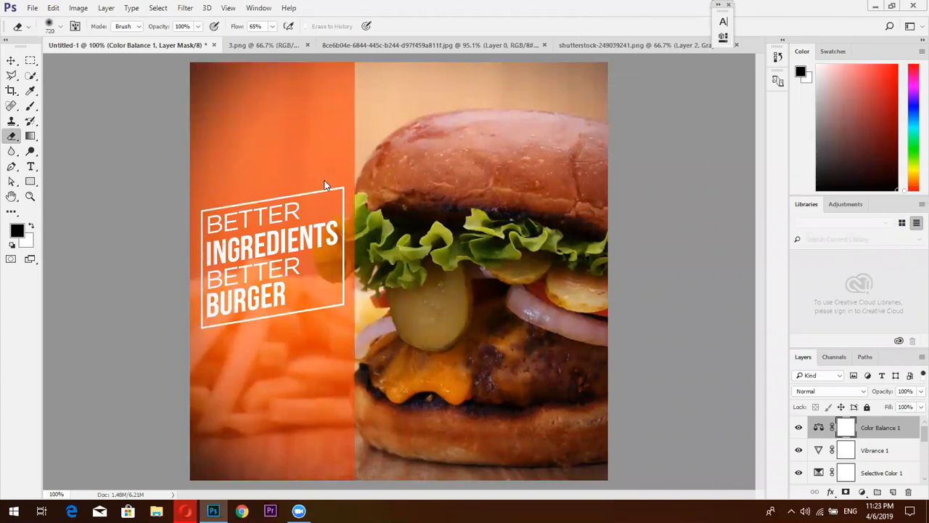
Open WHAT A PIZZA.psd from the flash 2 folder on Local Disk (E:), leaving its missing fonts unresolved
left_click(33, 8)
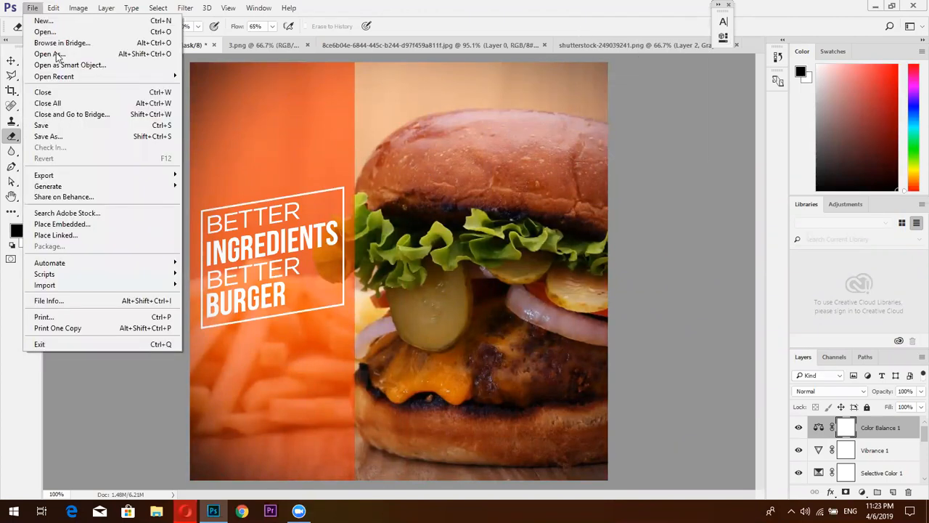
left_click(56, 34)
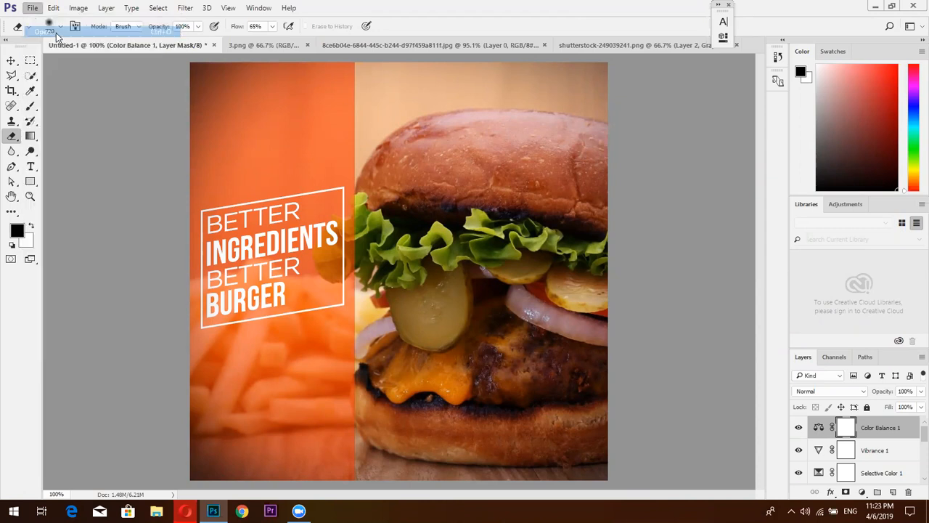
left_click(58, 255)
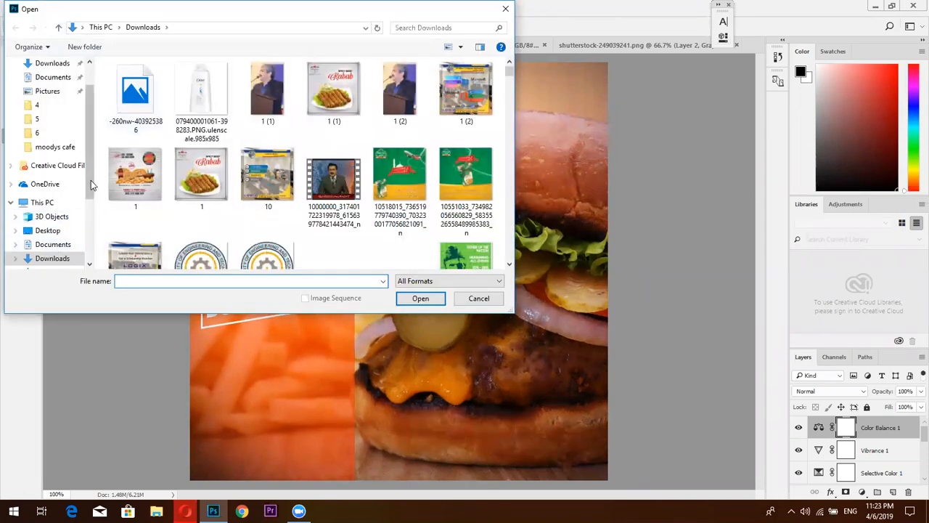
scroll(90, 179, "down", 3)
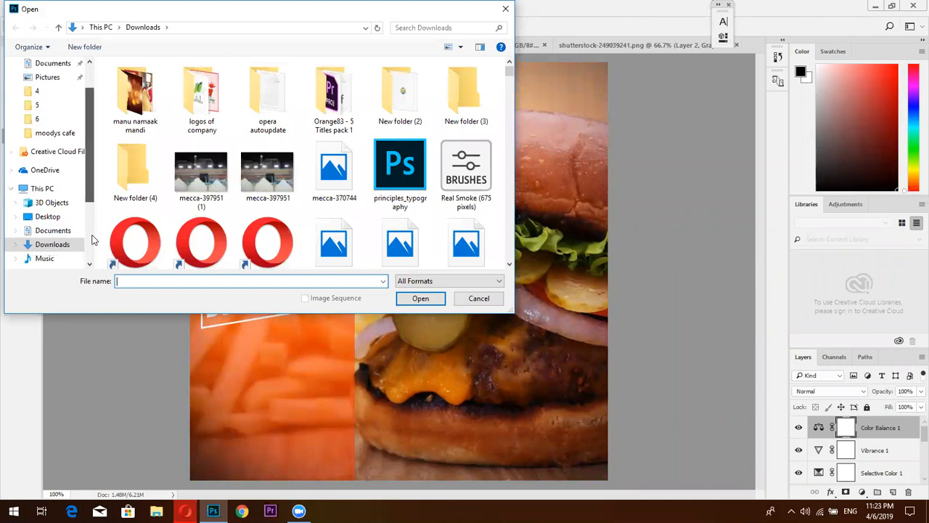
left_click(77, 215)
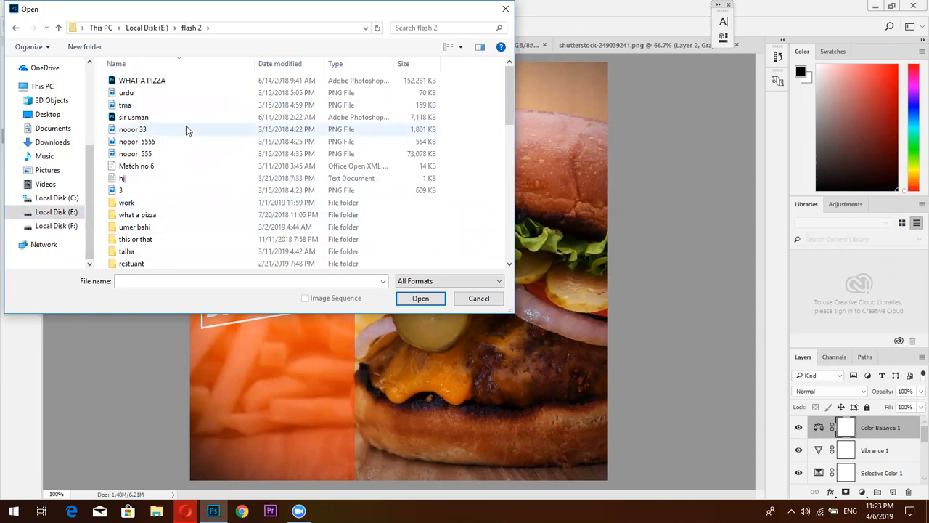
double_click(190, 81)
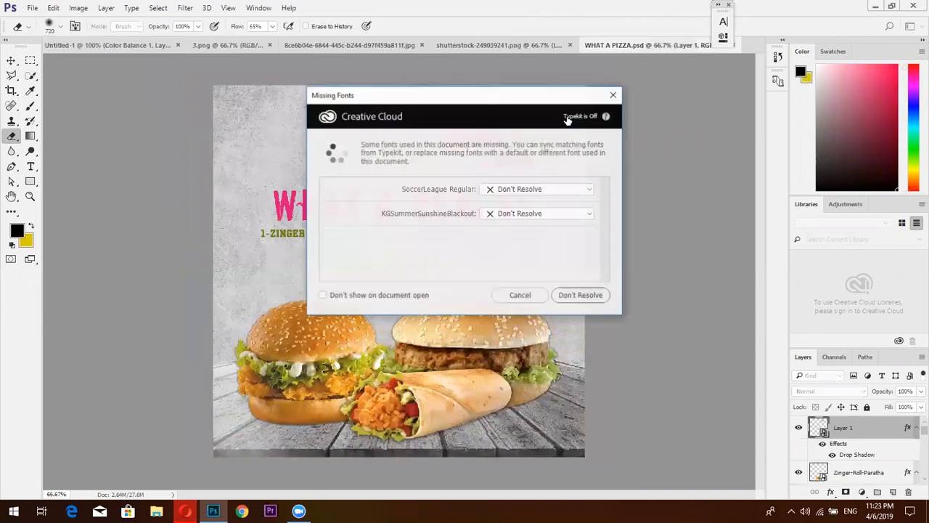
key("Return")
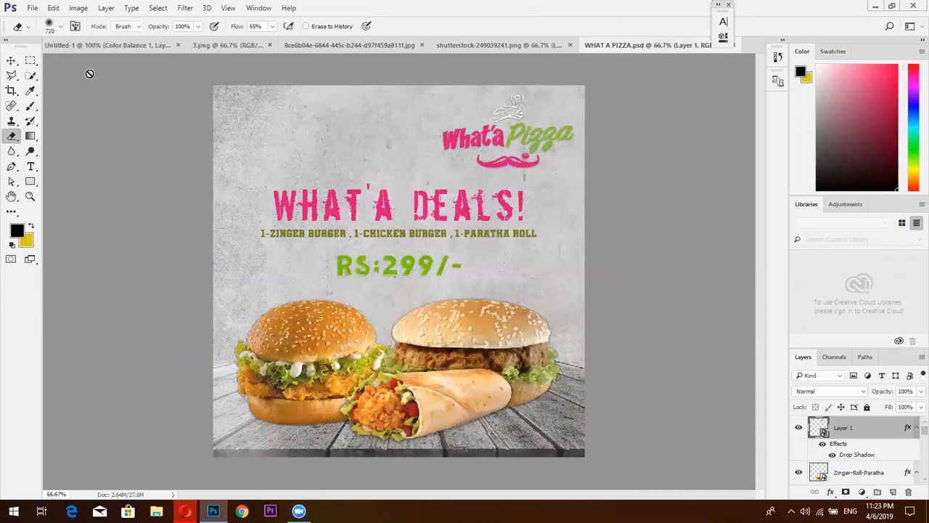
Copy the What'a Pizza logo into the Untitled-1 burger design and scale it to 9.50% in width and height
left_click(12, 61)
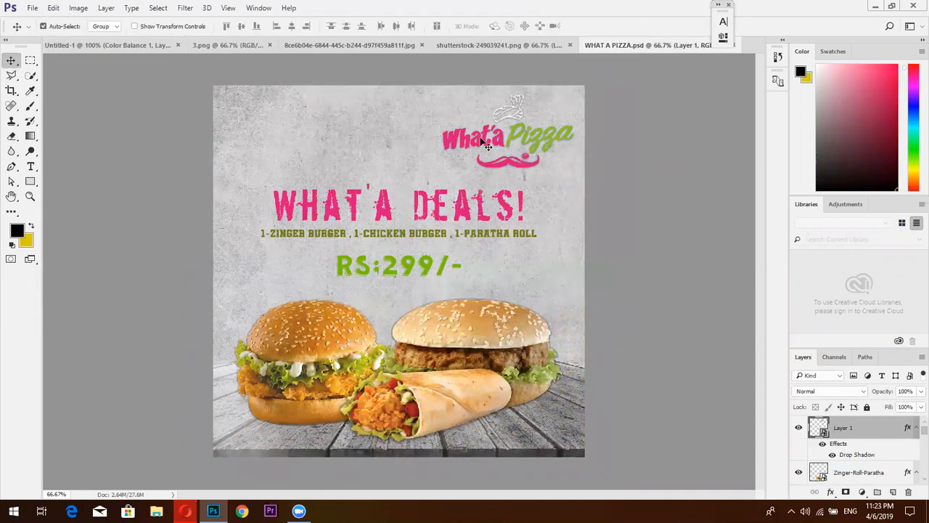
left_click_drag(482, 144, 294, 137)
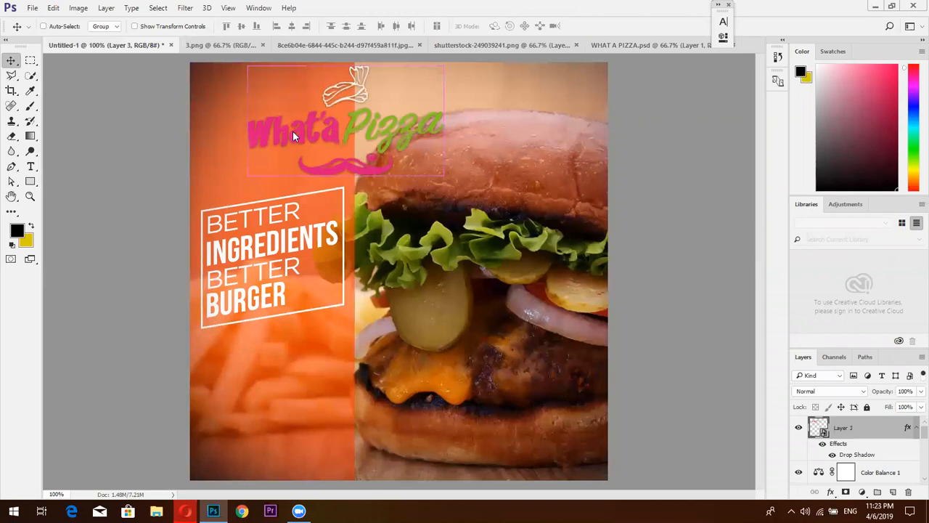
key("ctrl+t")
left_click(206, 27)
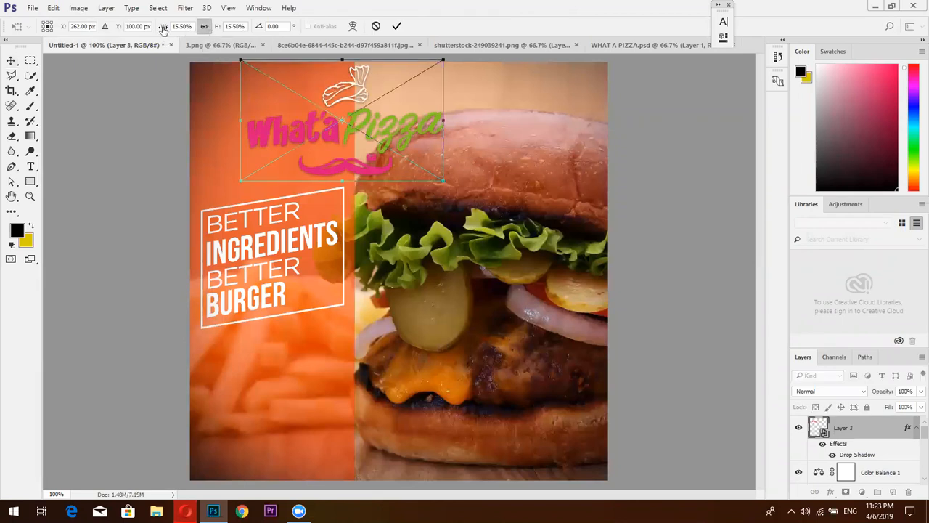
mouse_move(163, 28)
left_mouse_down()
mouse_move(149, 29)
mouse_move(163, 31)
left_mouse_up()
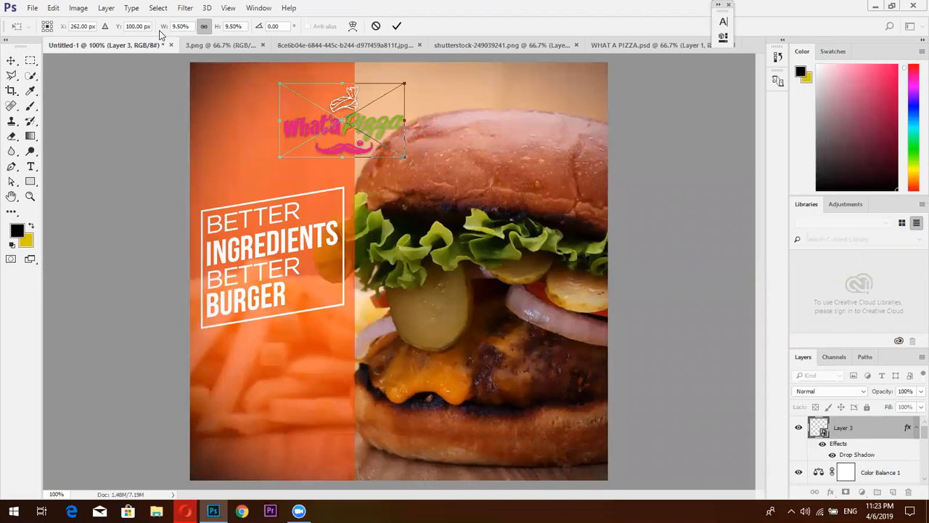
left_click(397, 26)
left_click(336, 129)
left_click_drag(336, 125, 307, 119)
key("ctrl+z")
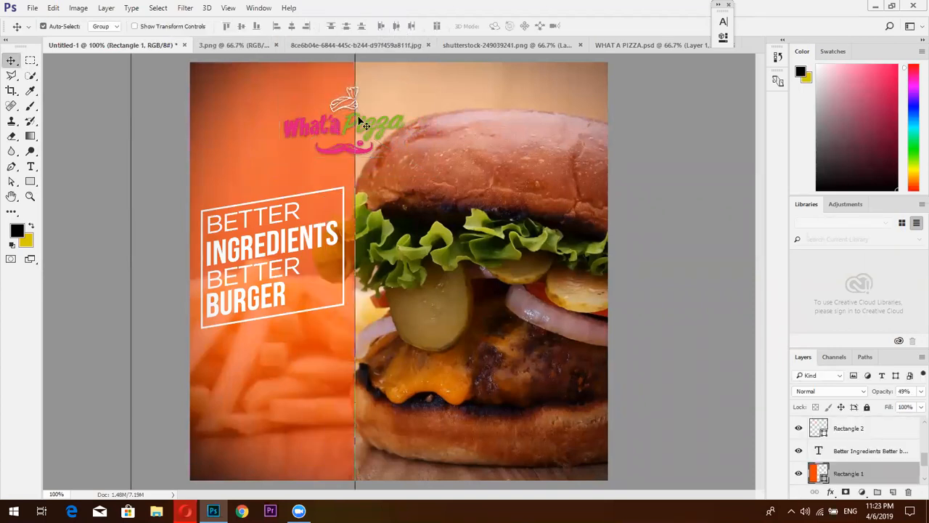
left_click(375, 131)
mouse_move(372, 130)
left_mouse_down()
mouse_move(347, 123)
mouse_move(369, 133)
left_mouse_up()
key("ctrl+z")
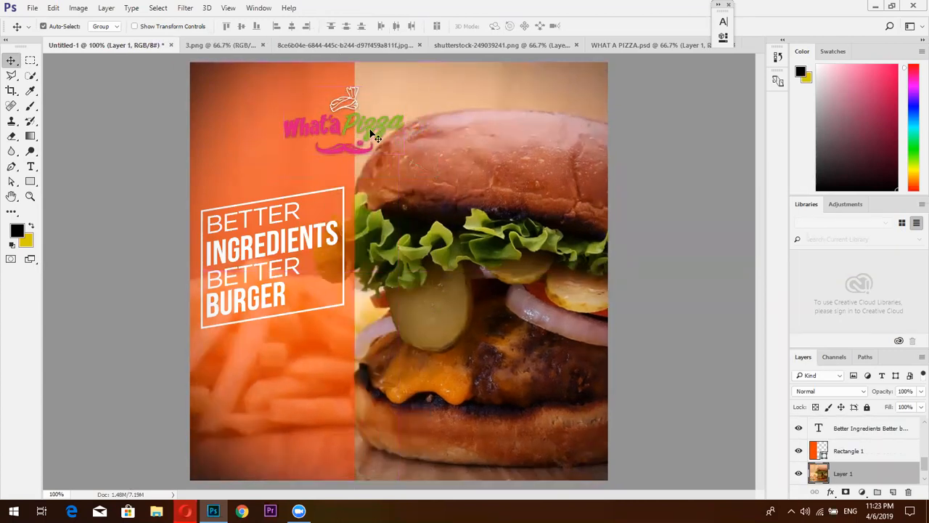
Move the What'a Pizza logo onto the orange panel, roughly centred above the framed tagline
left_click_drag(372, 133, 307, 119)
key("ctrl+z")
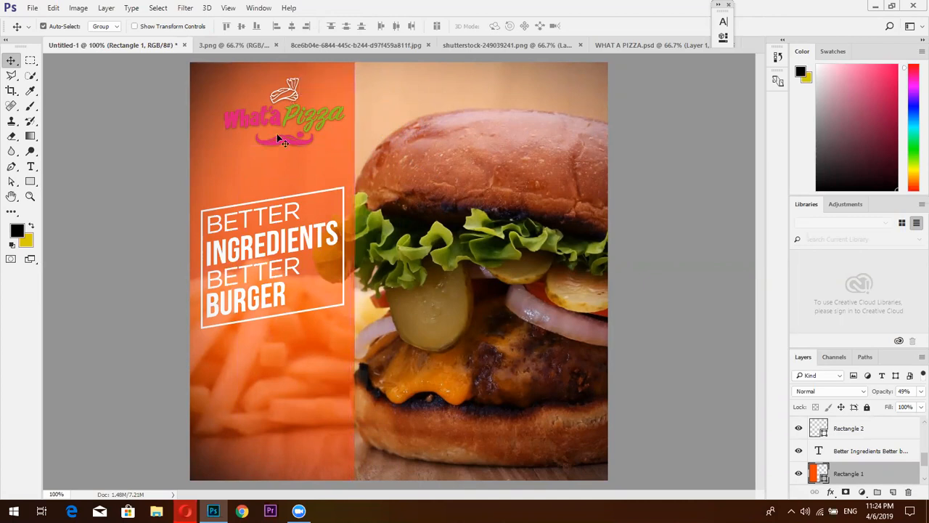
left_click_drag(277, 136, 272, 146)
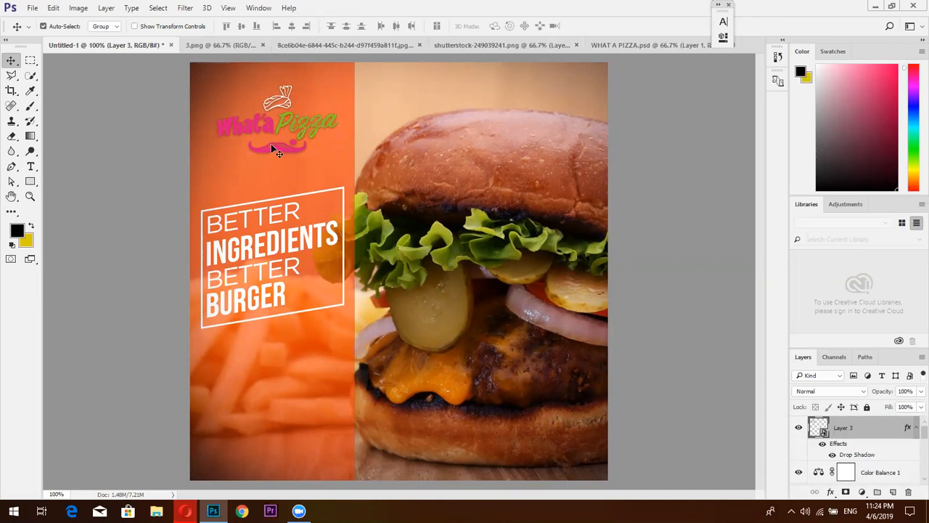
left_click(271, 143)
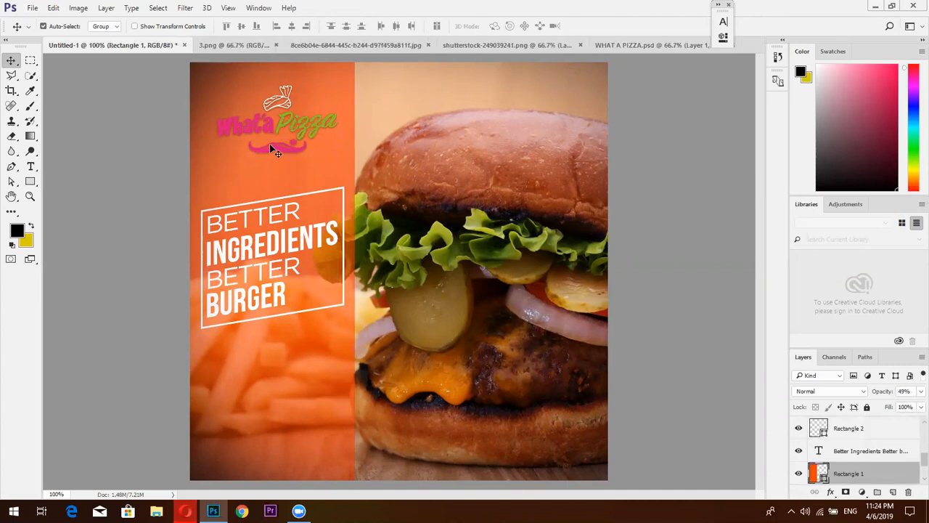
Export the design for web as a PNG-24 image at 720 by 720 px, named Untitled-1, into folder 6
left_click(33, 7)
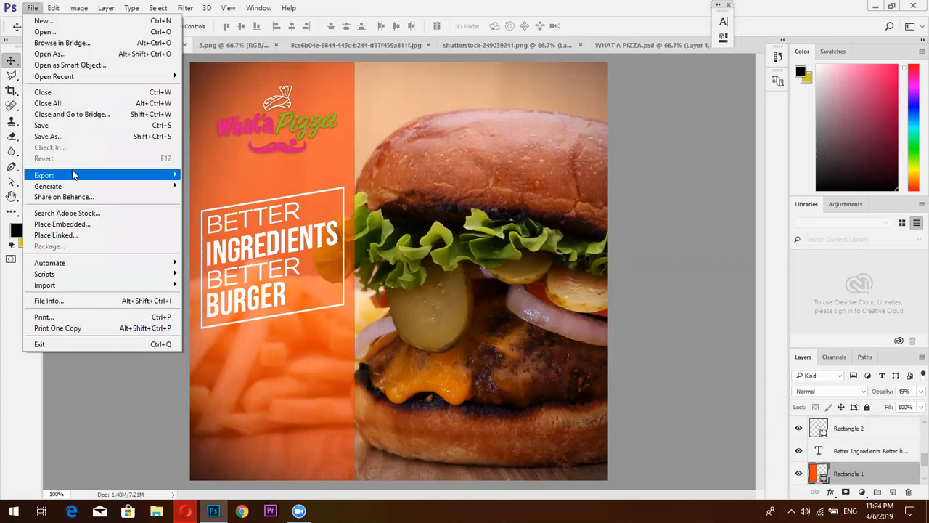
mouse_move(73, 175)
mouse_move(119, 179)
left_click(238, 216)
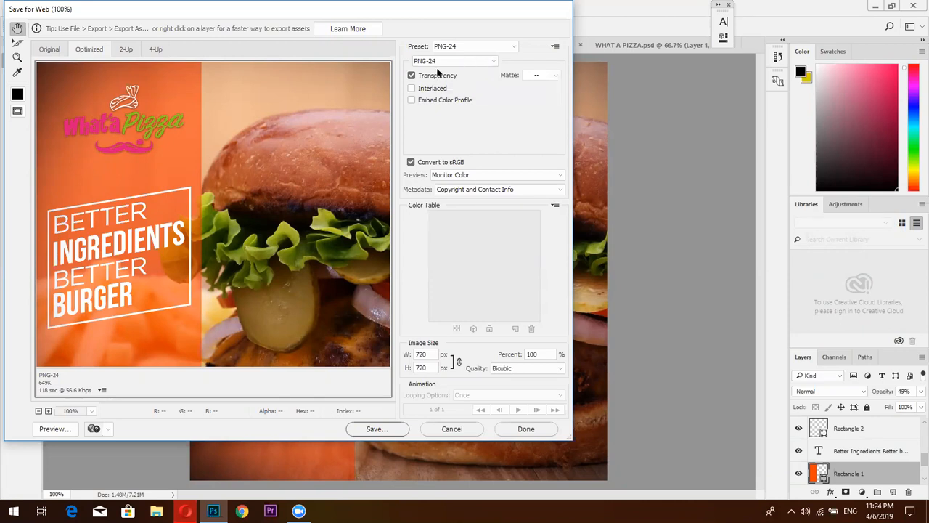
left_click(392, 432)
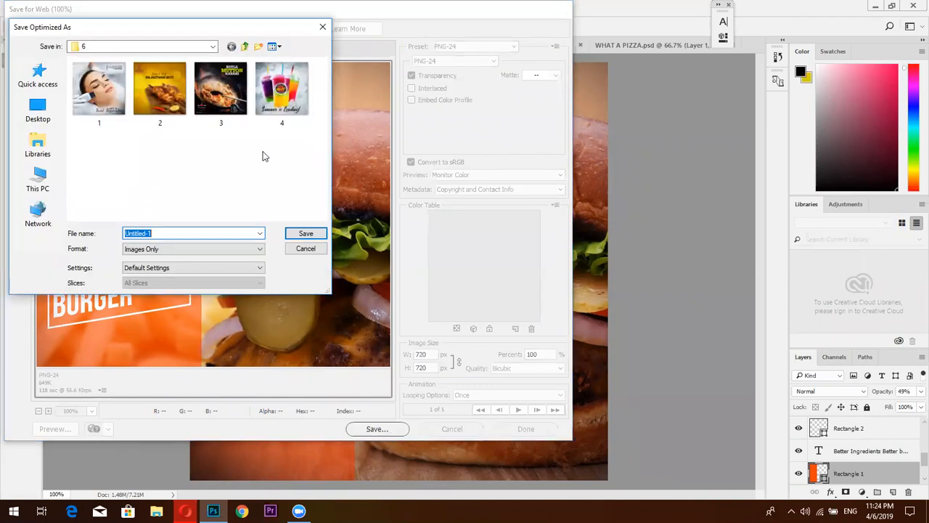
left_click(318, 28)
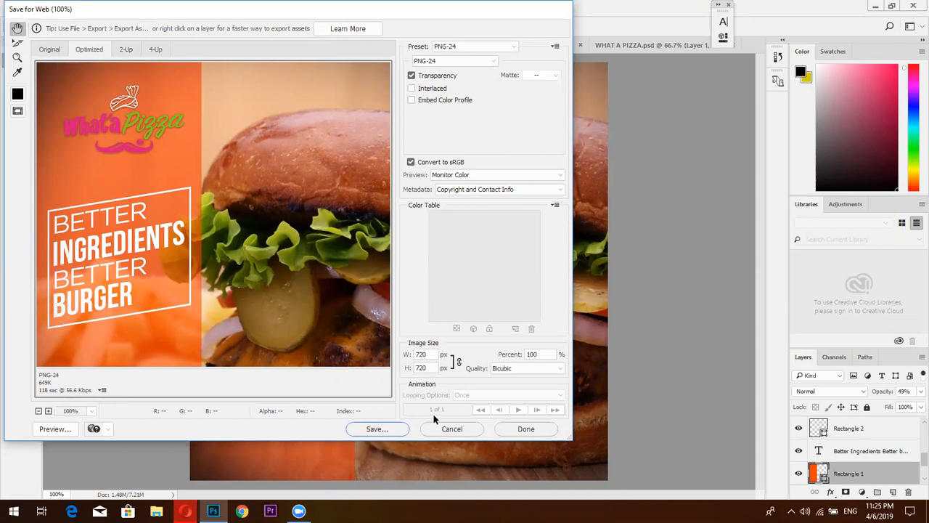
left_click(397, 428)
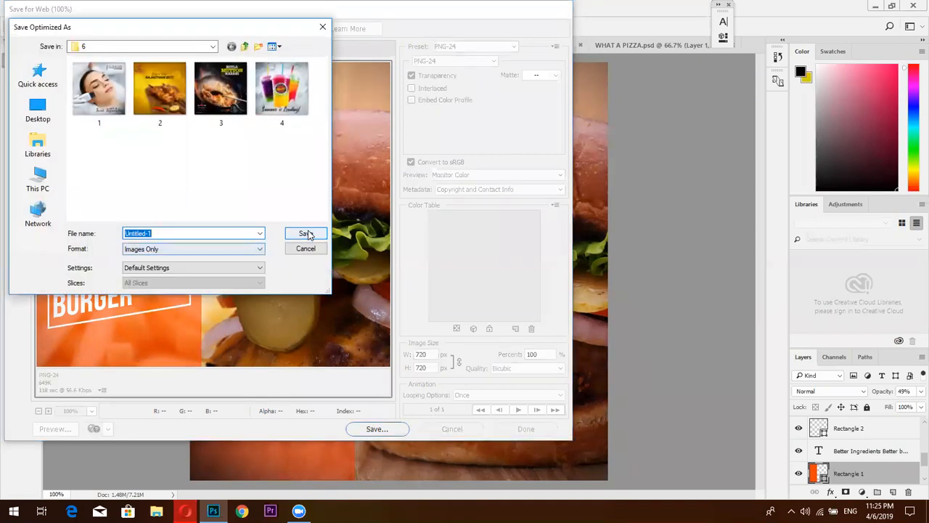
left_click(306, 233)
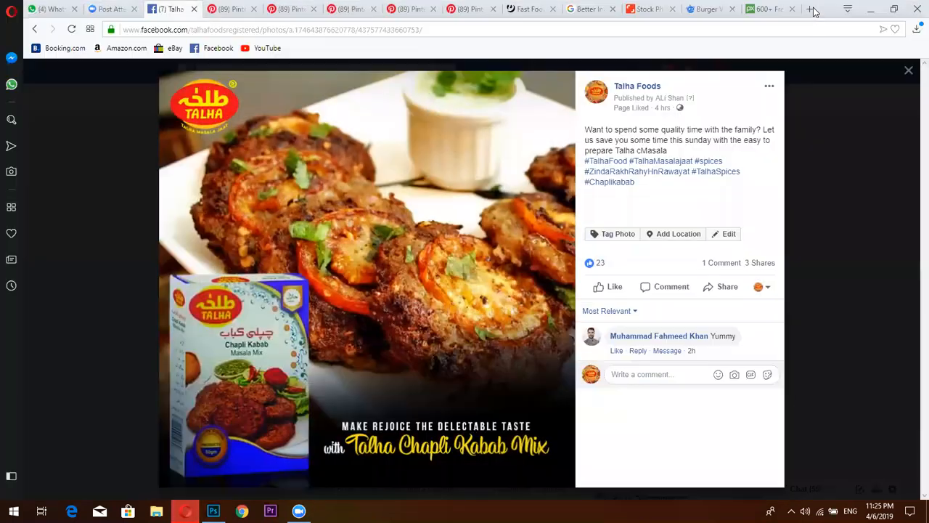
Switch to the Opera browser, search Google for "facebook overlay" in a new tab and open Facebook's Text Overlay Tool
left_click(811, 9)
type("f")
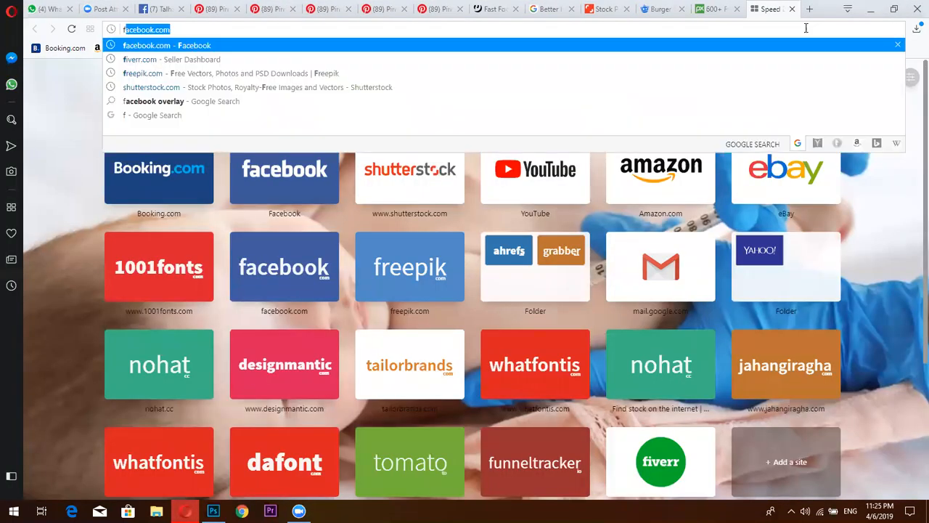
type("ace")
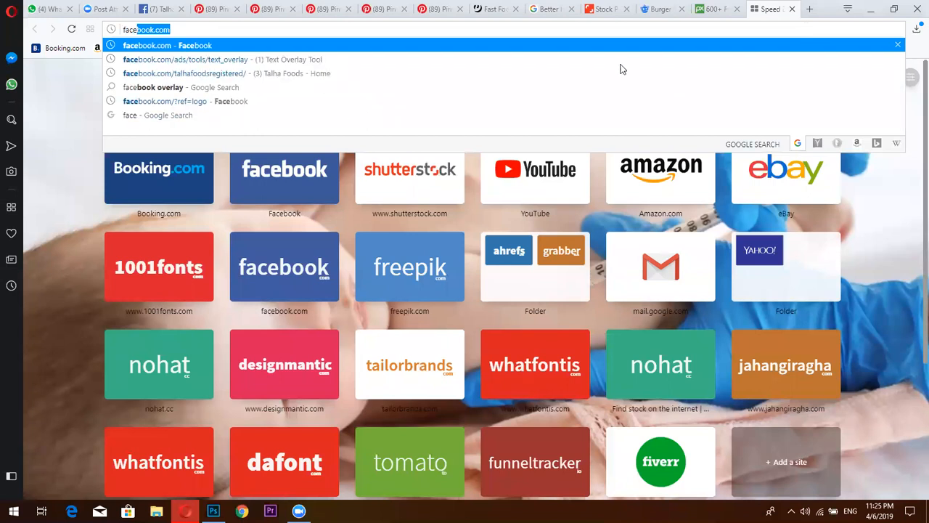
left_click(534, 84)
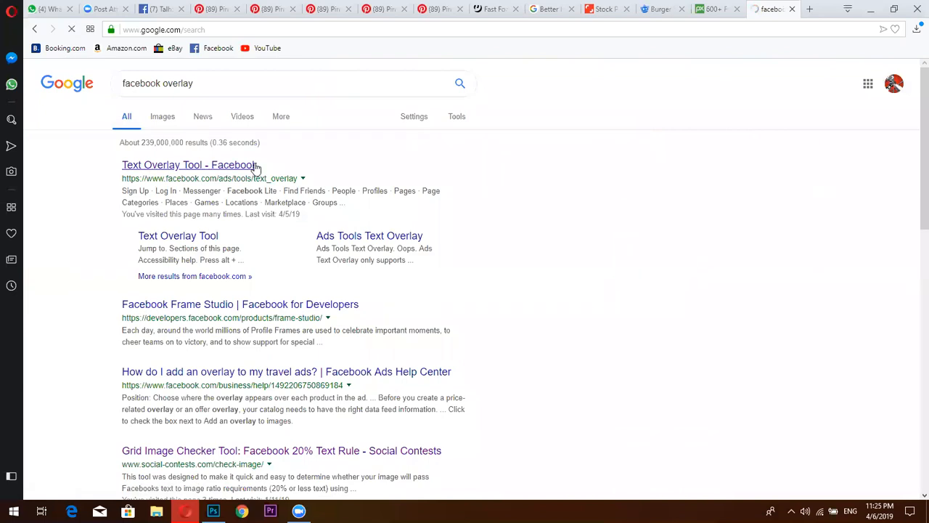
left_click(255, 168)
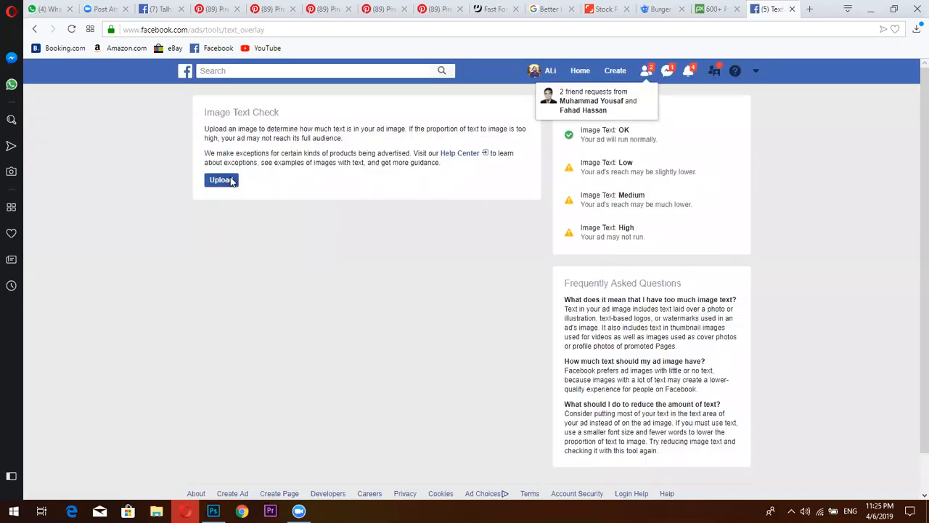
Upload the exported burger post to Facebook's Image Text Check and compare its text rating with the design in Photoshop
left_click(231, 182)
left_click(437, 244)
double_click(437, 243)
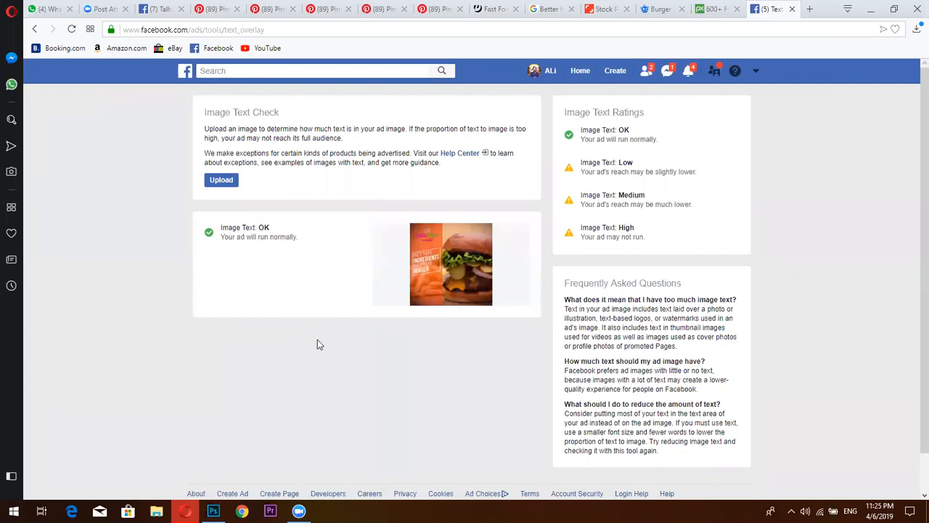
left_click(214, 510)
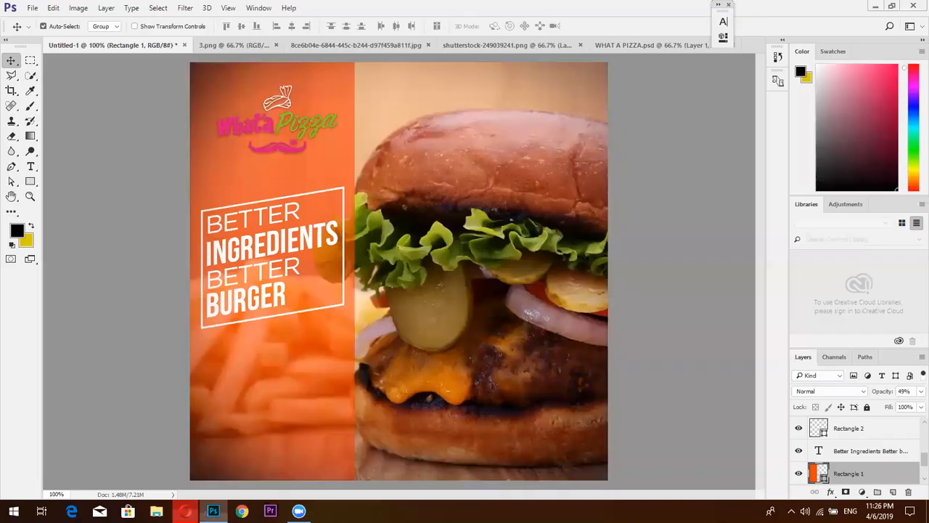
left_click(186, 510)
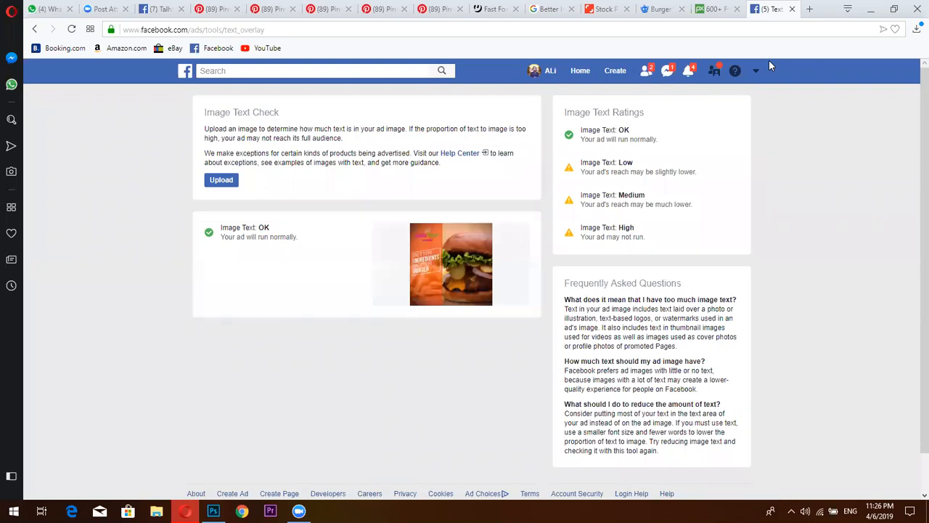
Switch to Photoshop and add a guide layout of 5 columns and 5 rows without margins over the design
left_click(213, 510)
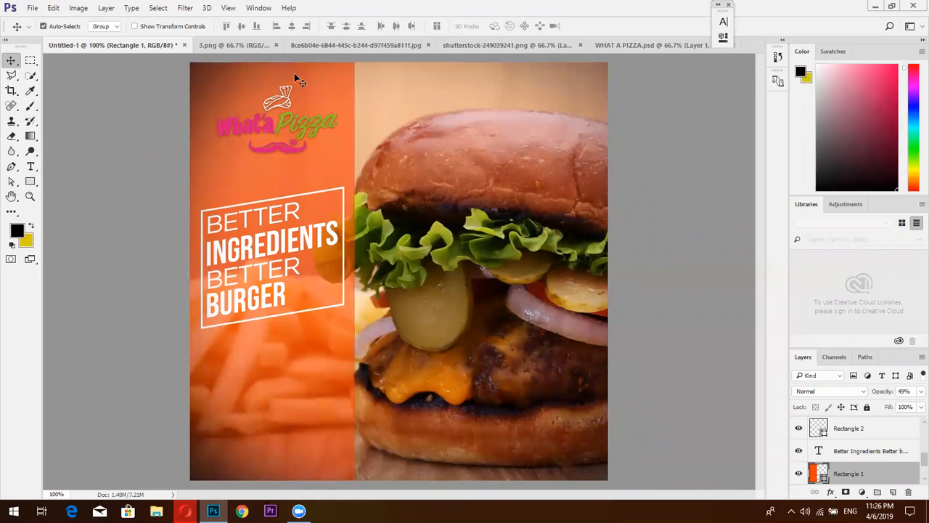
double_click(457, 6)
left_click_drag(421, 24, 468, 27)
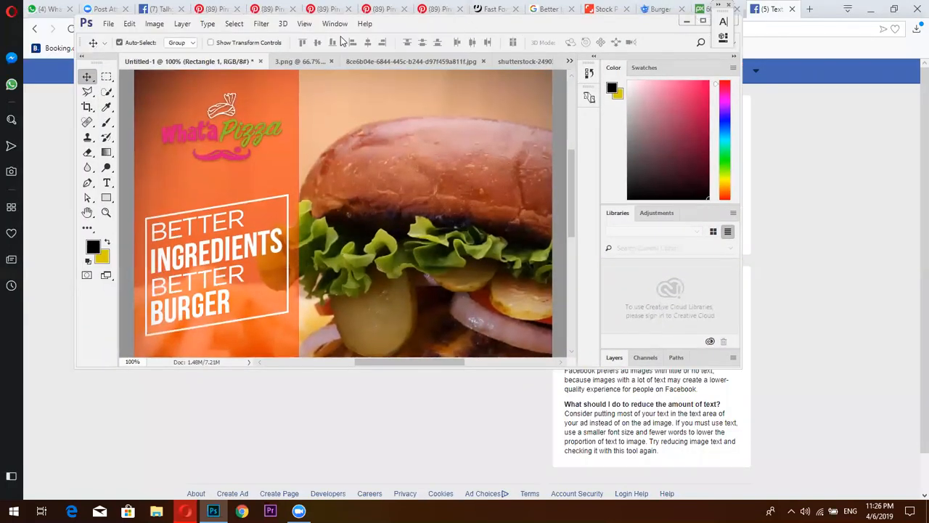
left_click(308, 25)
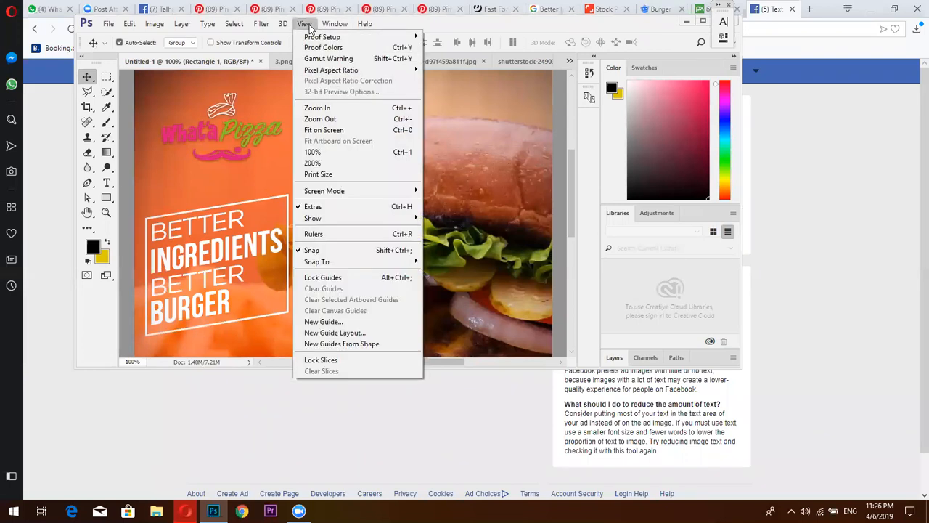
left_click(320, 336)
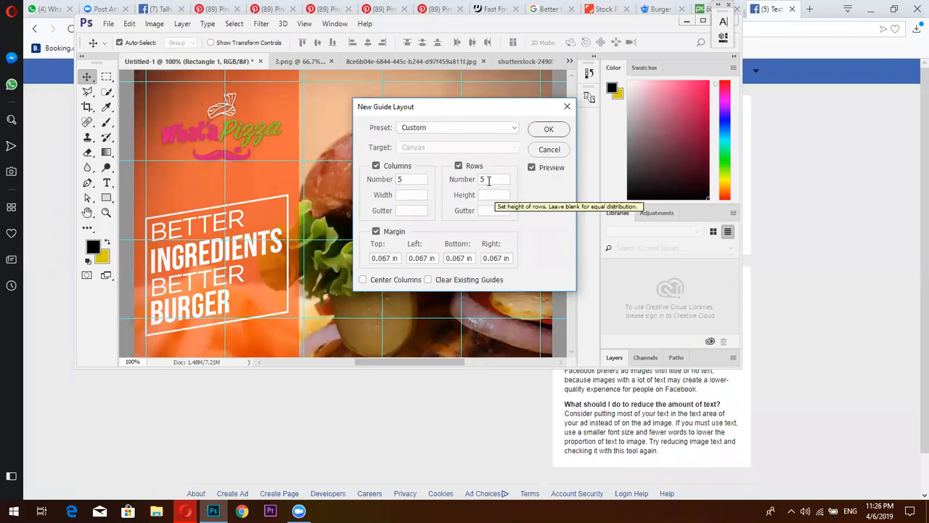
left_click(376, 231)
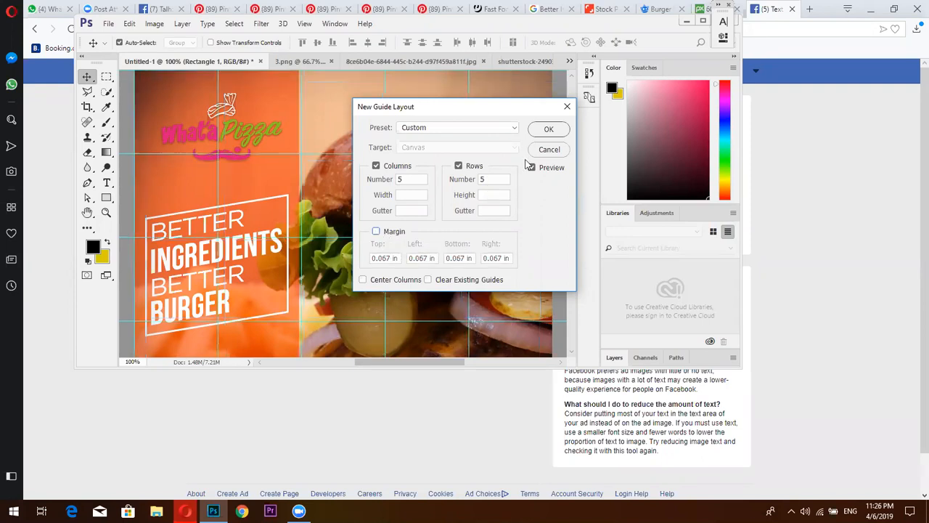
left_click(548, 130)
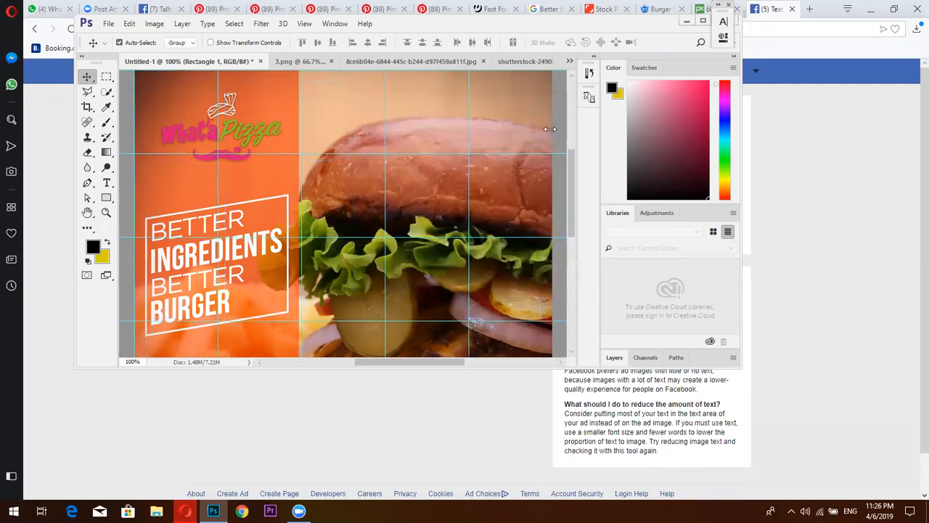
Maximize the Photoshop window to examine the guide grid over the text, and return to the Image Text Check page in Opera
left_click(703, 21)
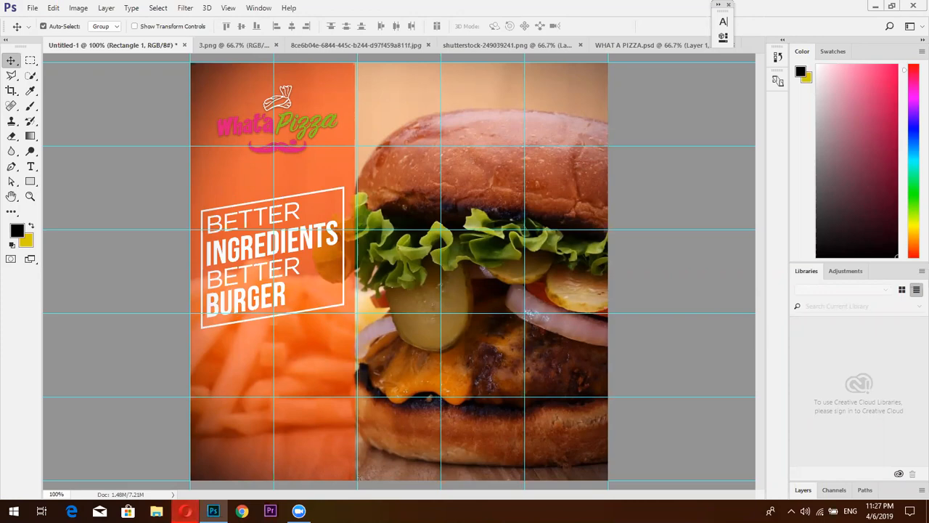
left_click(185, 511)
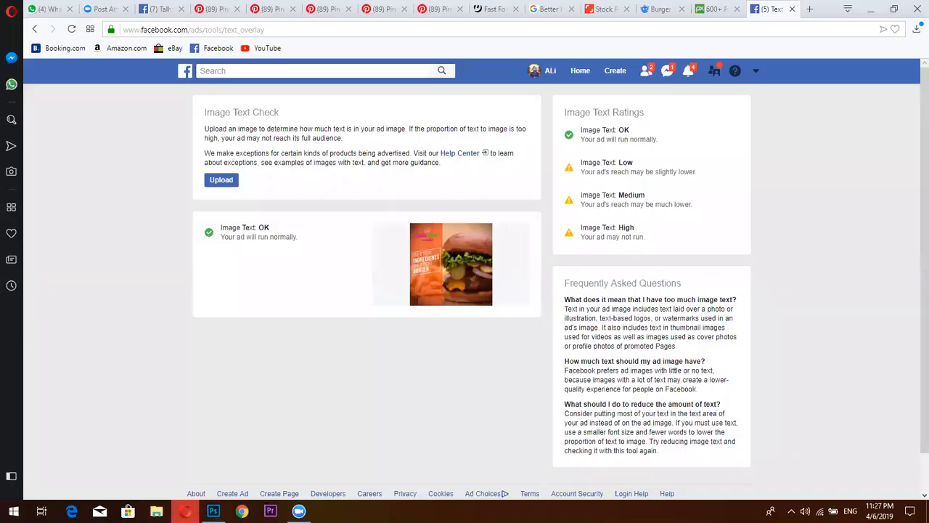